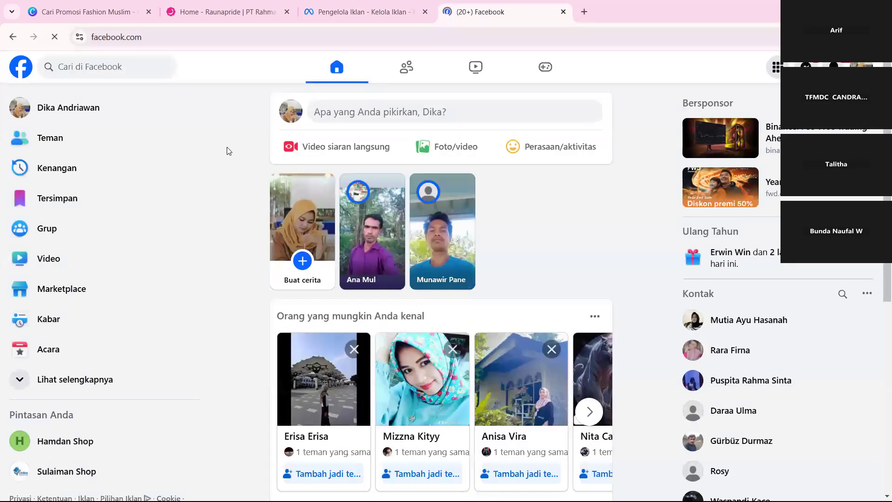
Expand the full list of Facebook shortcuts and open Pengelola Iklan (Ads Manager) from it.
click(412, 4)
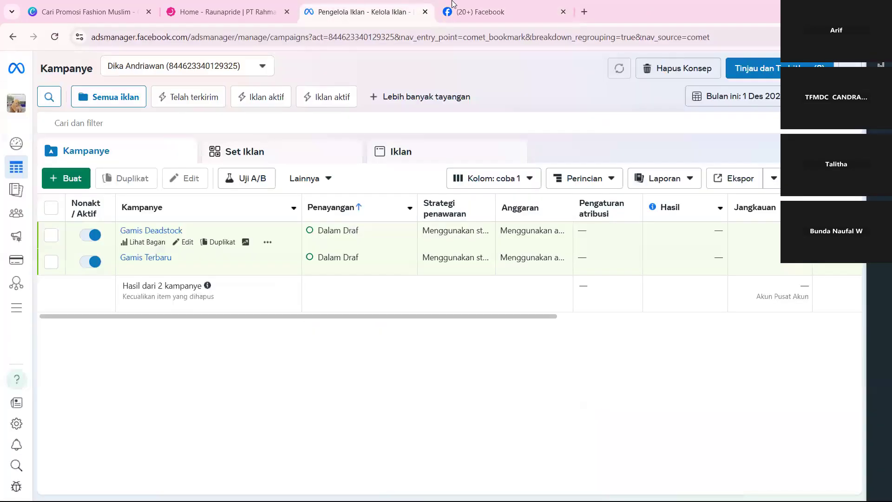
click(455, 4)
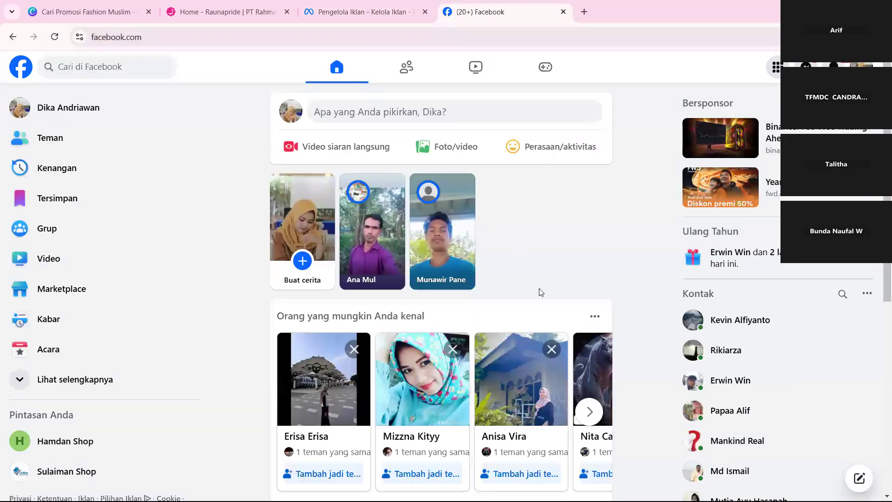
scroll(541, 294, down, 5)
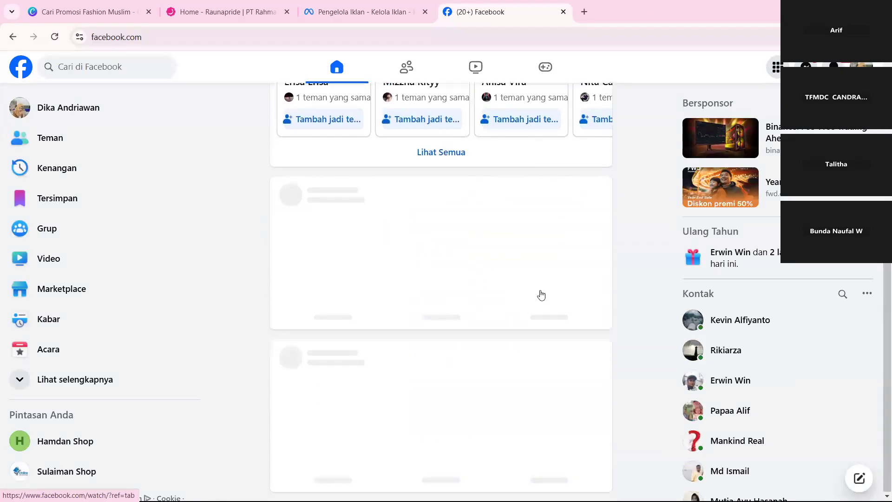
scroll(542, 294, down, 10)
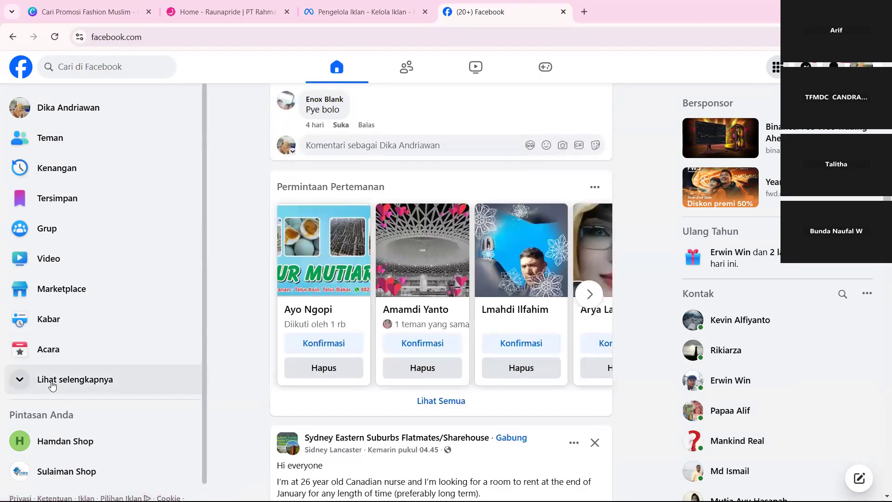
click(41, 391)
scroll(41, 395, down, 3)
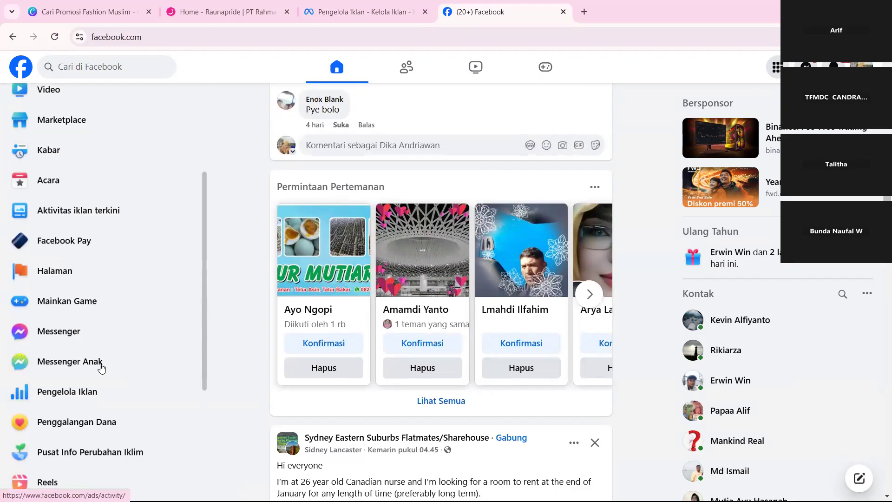
click(105, 393)
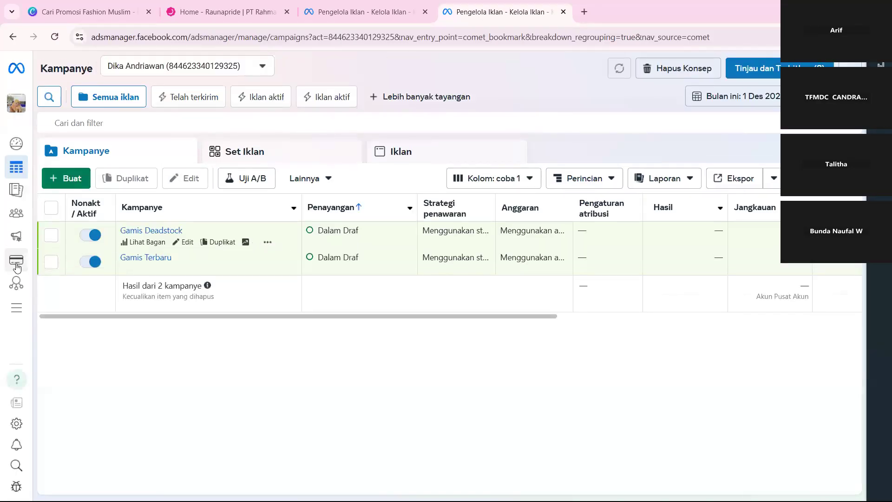
mouse_move(17, 260)
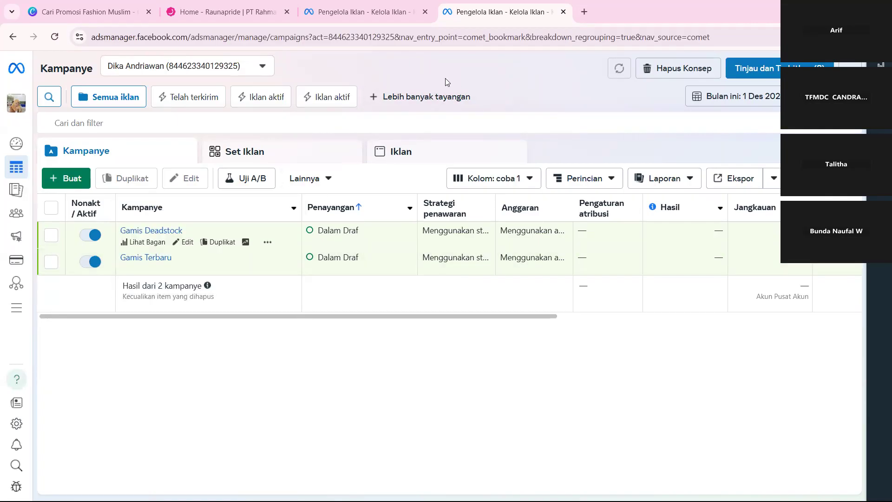
Open the facebook.com home page in a new browser tab.
click(582, 13)
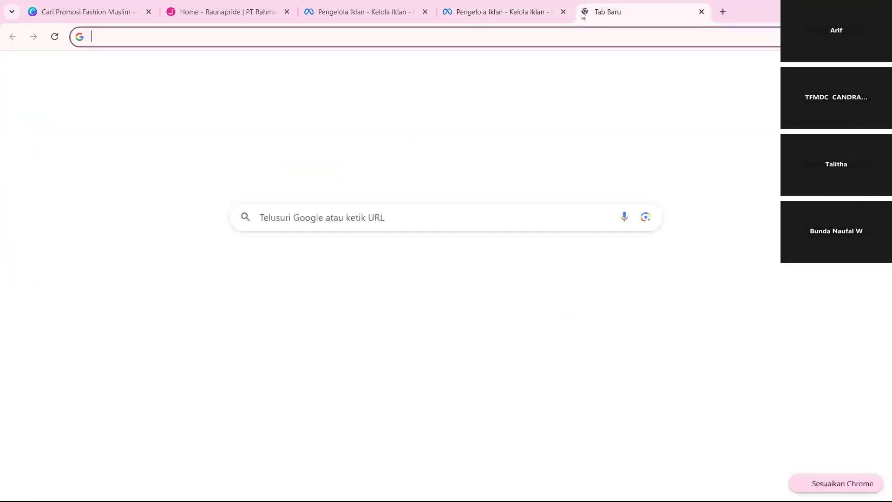
text(ca)
key(BackSpace)
key(BackSpace)
key(BackSpace)
text(face)
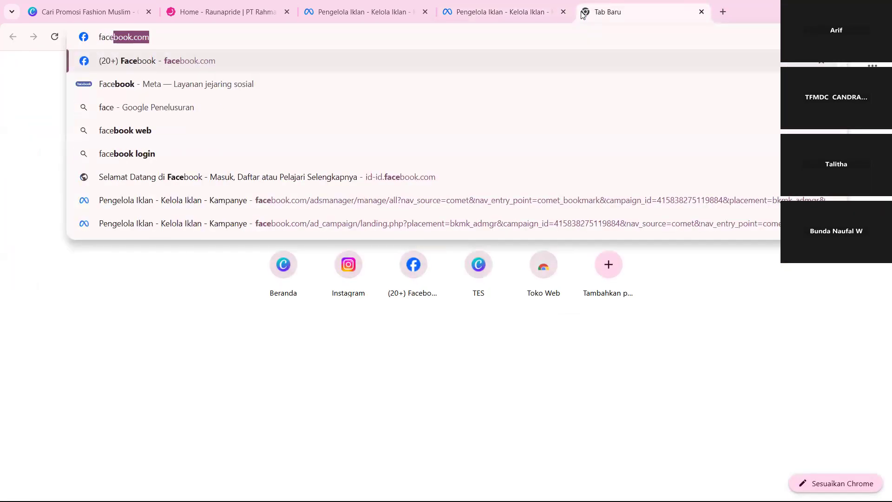
key(Return)
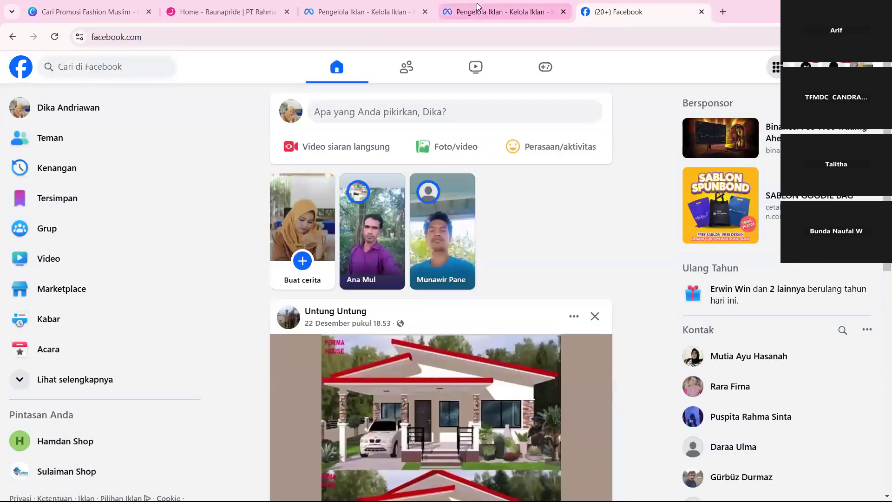
Open Facebook's Halaman section from the expanded shortcuts to show the managed Pages.
click(477, 6)
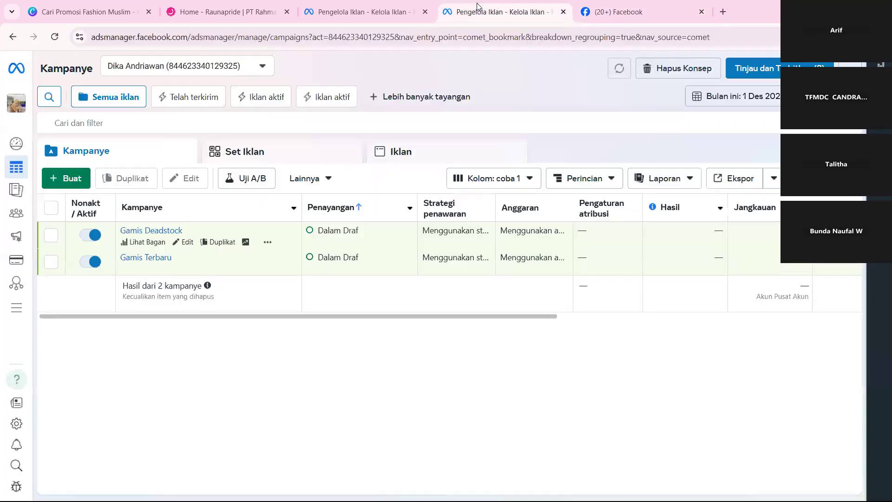
click(655, 4)
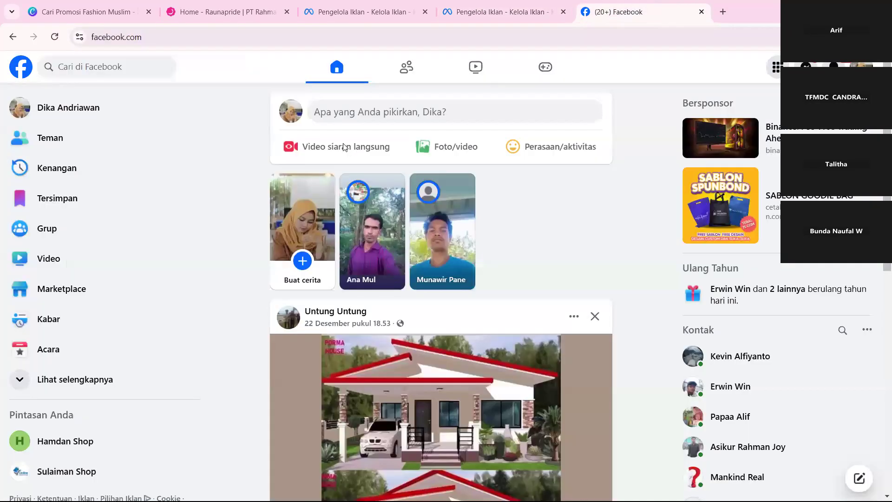
click(49, 375)
scroll(48, 376, down, 2)
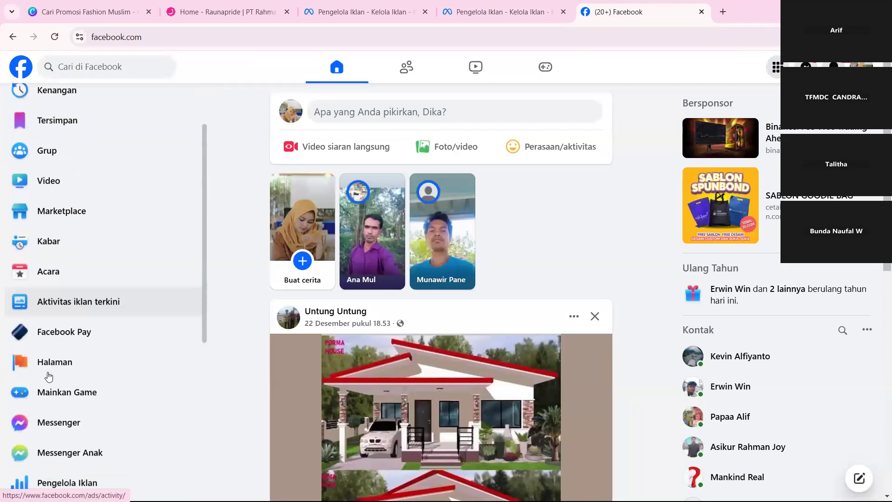
scroll(99, 302, down, 1)
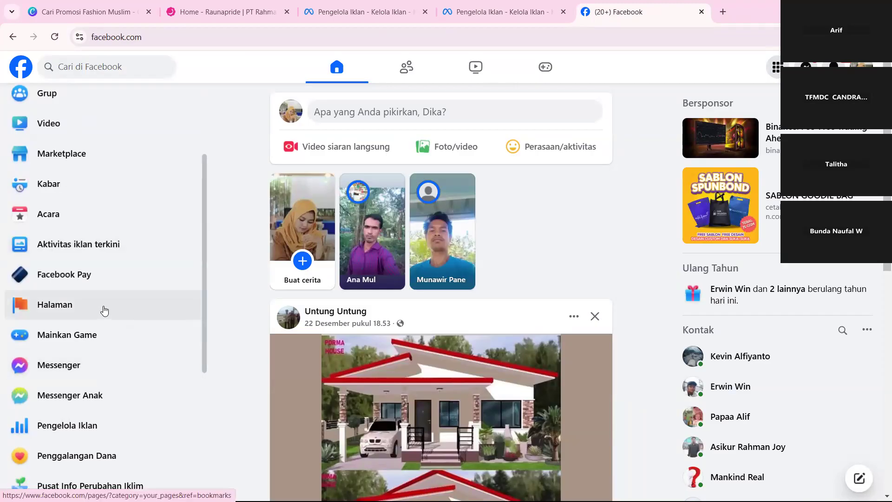
click(105, 310)
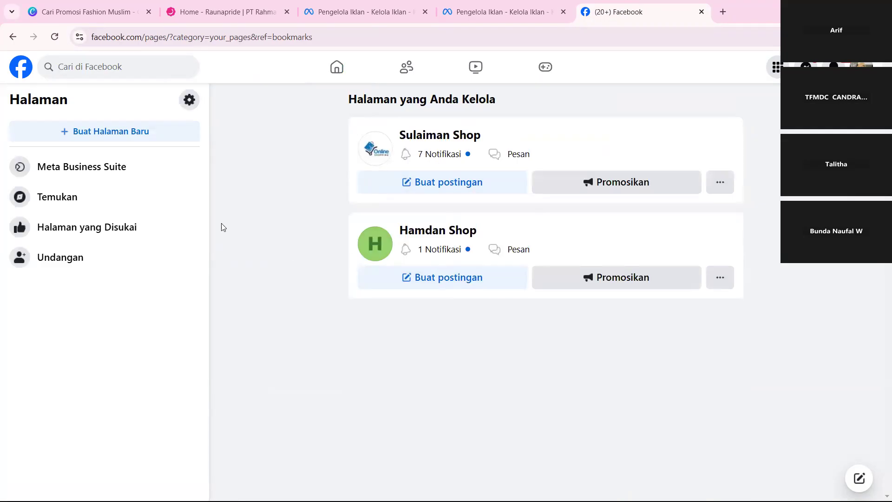
Start a new Facebook Page and name it "Hamdan Store".
click(155, 140)
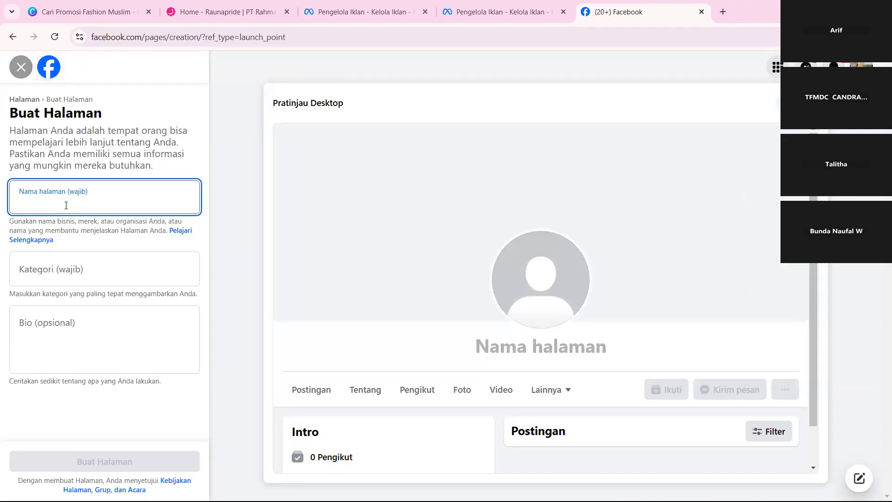
text(Hamdan)
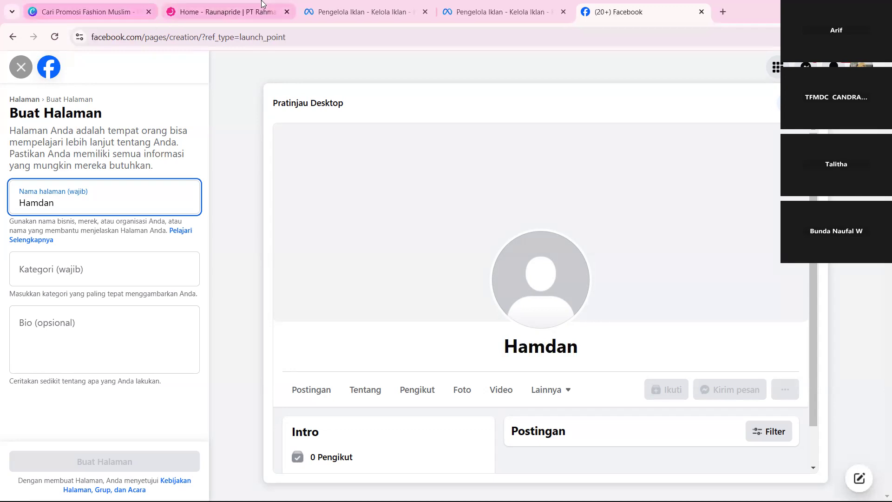
click(472, 4)
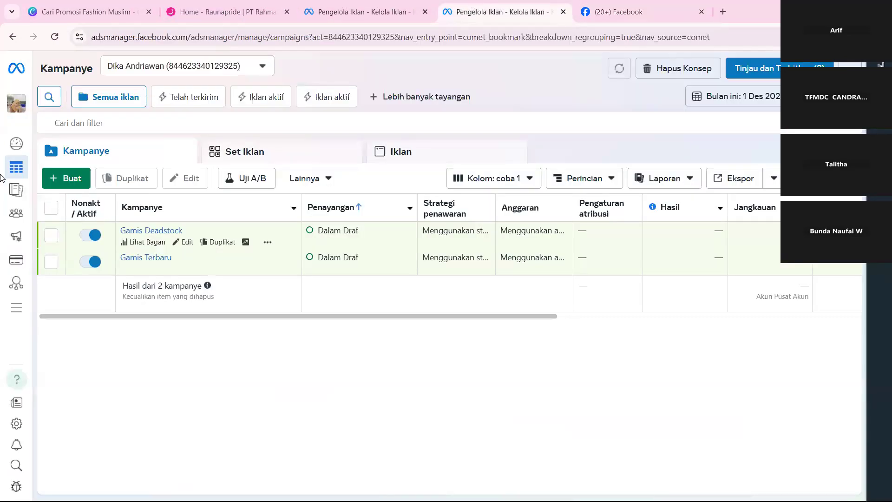
click(79, 117)
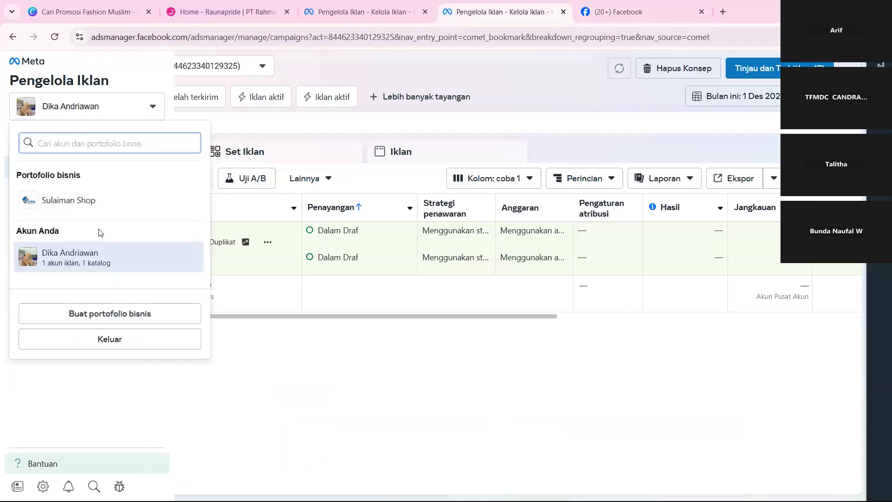
click(630, 5)
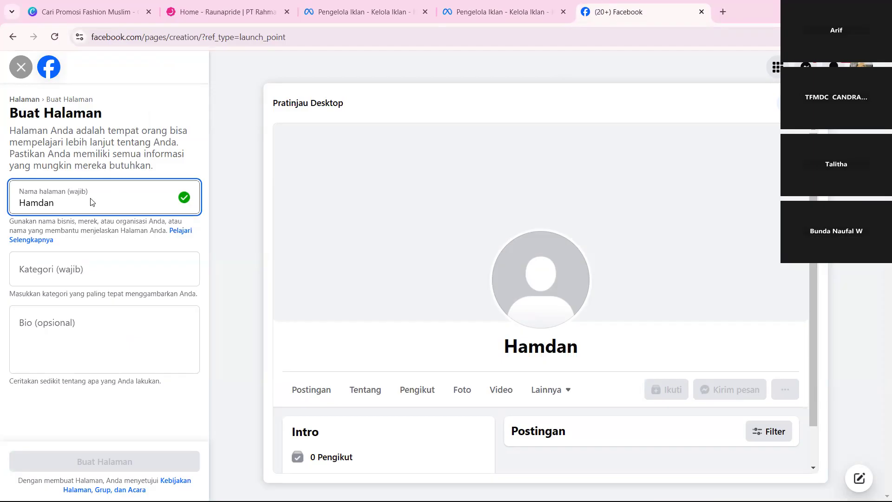
text(Store)
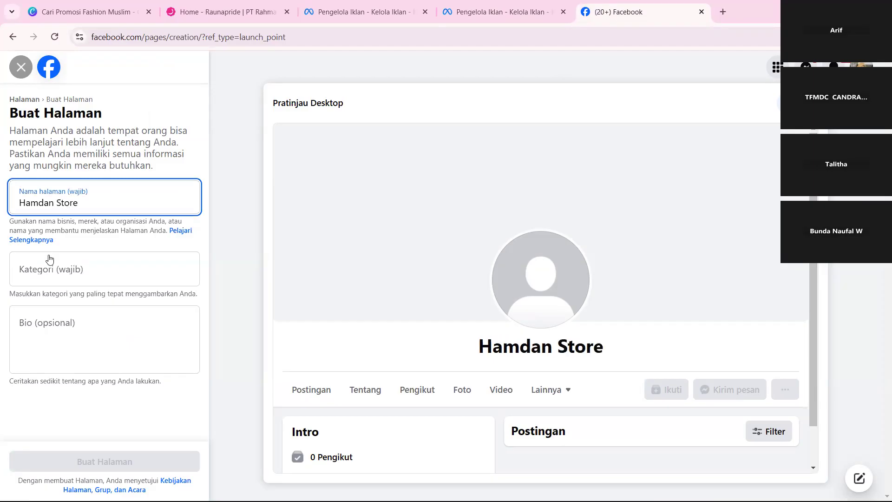
Search the Page categories for "Fashio" and choose Desain & fashion as the category.
click(49, 263)
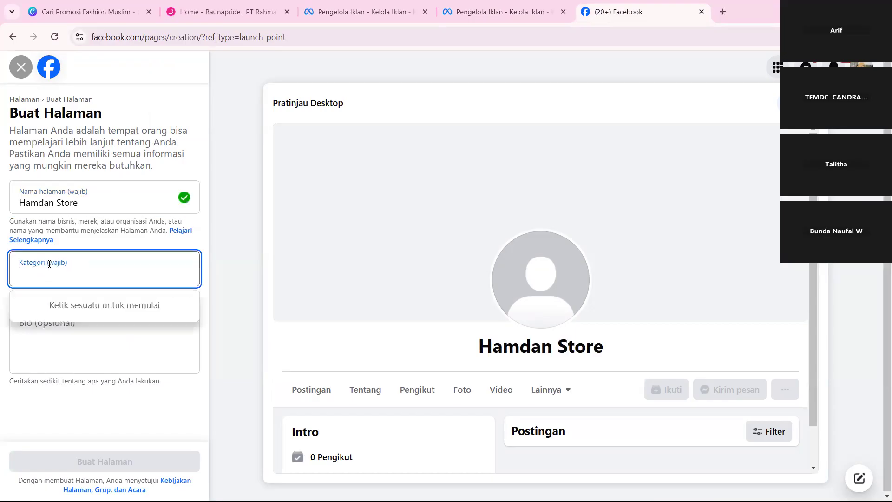
text(Fashio)
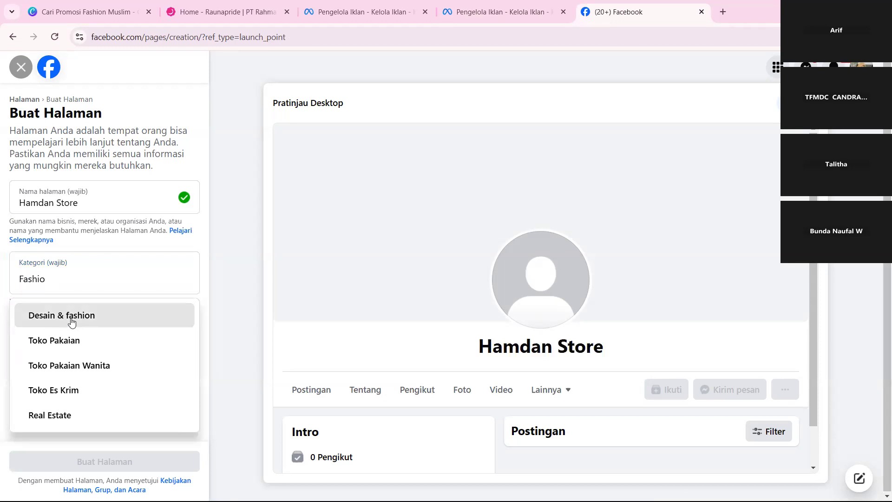
click(72, 320)
Enter the bio "Menjual Fashion Muslim Premium" and create the Page.
click(84, 339)
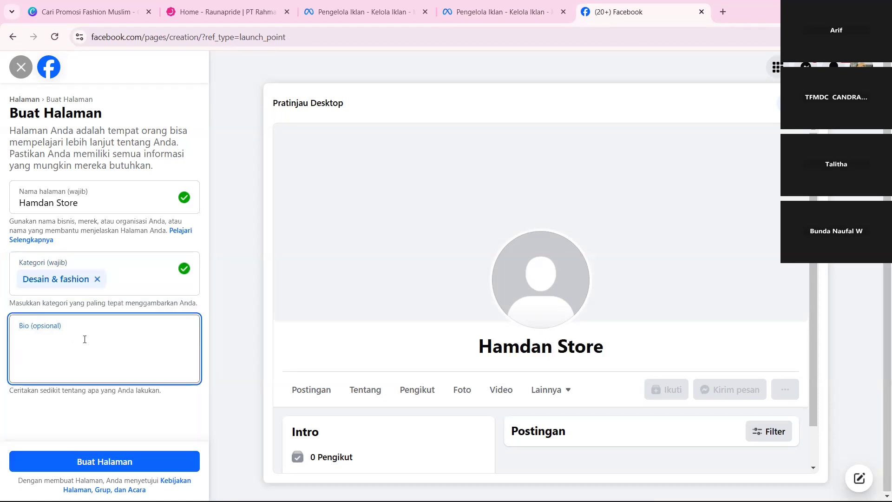
text(Menjual )
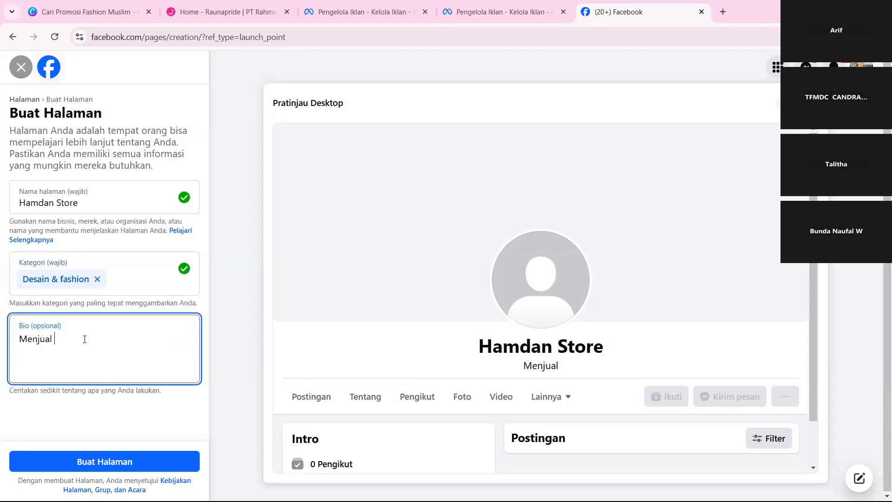
text(Fashion)
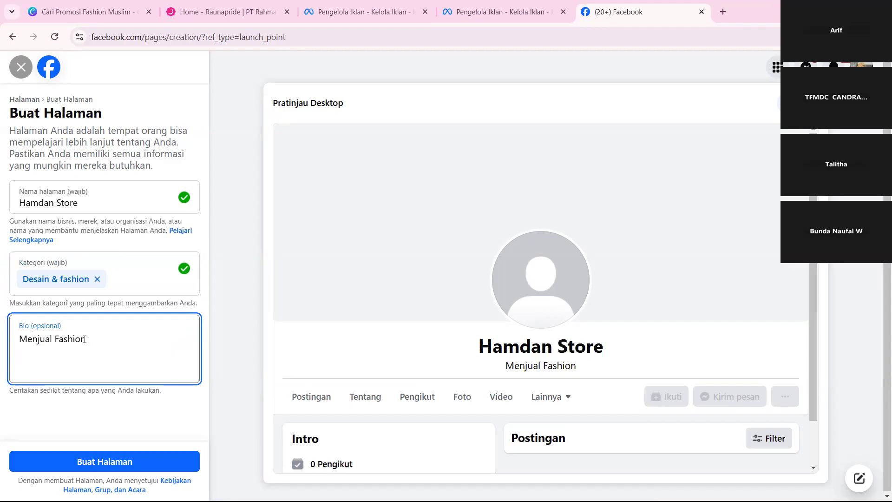
text(Muslim P)
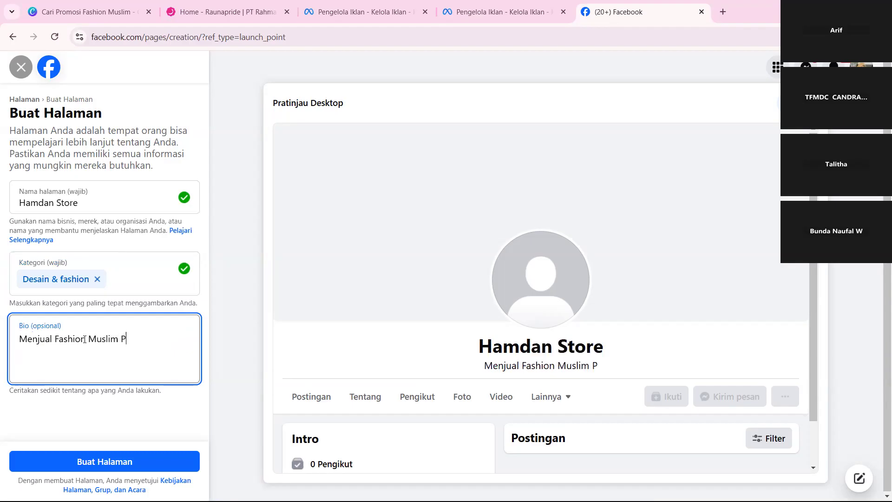
text(remium)
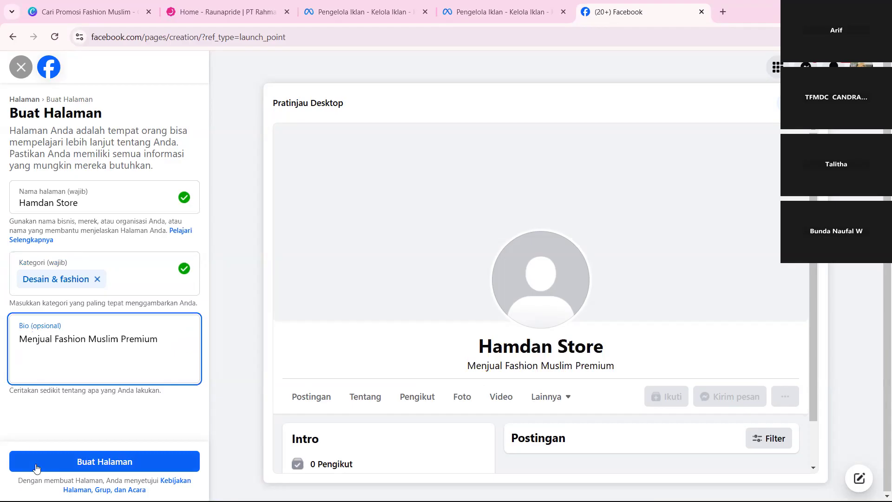
click(79, 461)
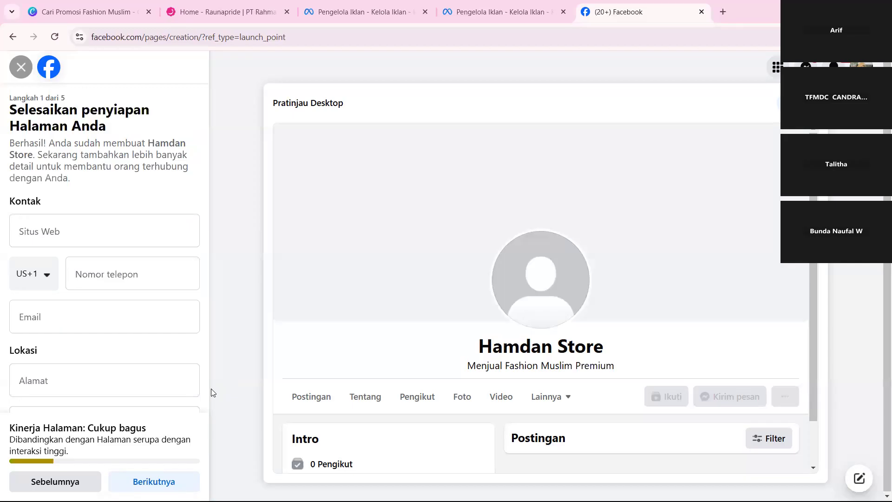
Look over the Page setup form and set the contact phone's country code to Indonesia (ID+62).
scroll(176, 313, down, 3)
scroll(175, 313, down, 2)
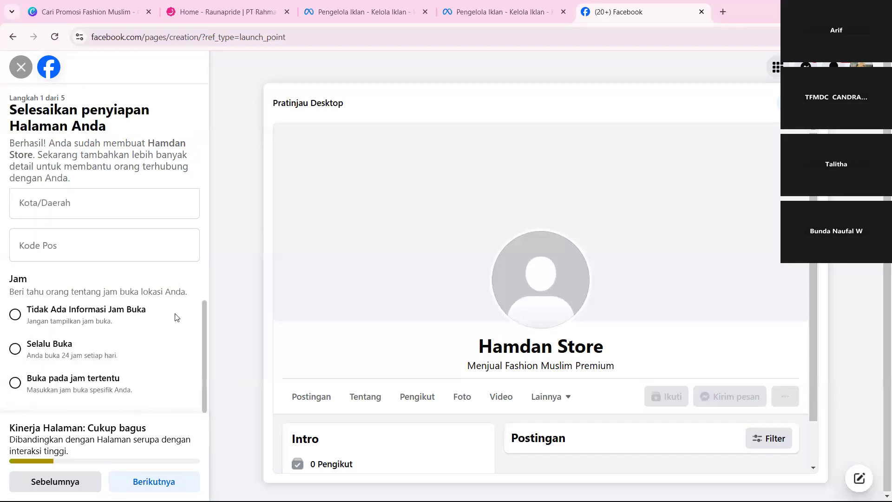
scroll(176, 317, up, 5)
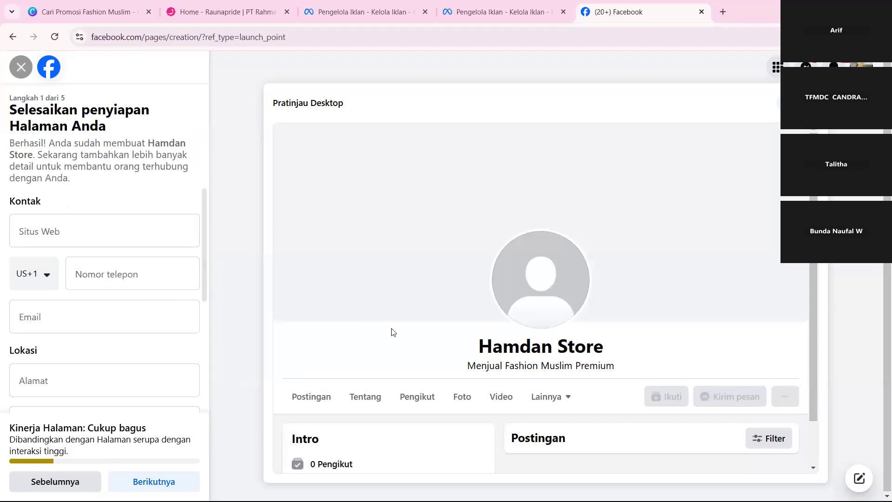
scroll(448, 351, down, 1)
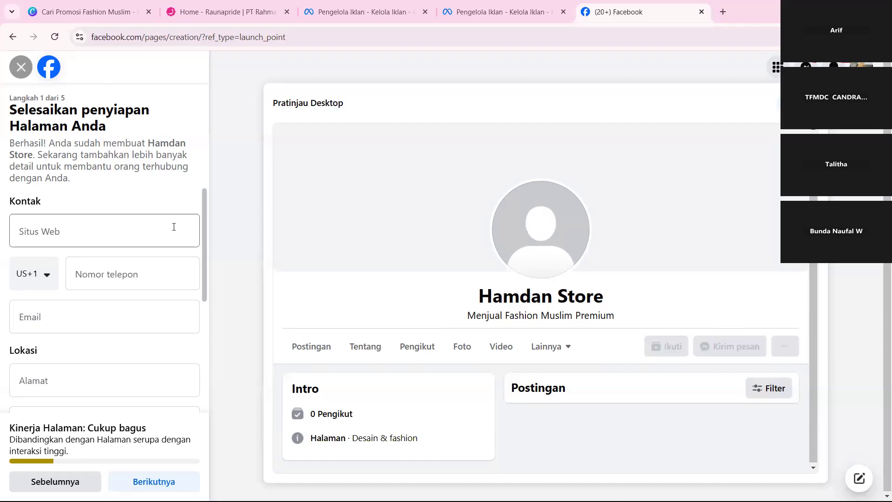
click(39, 281)
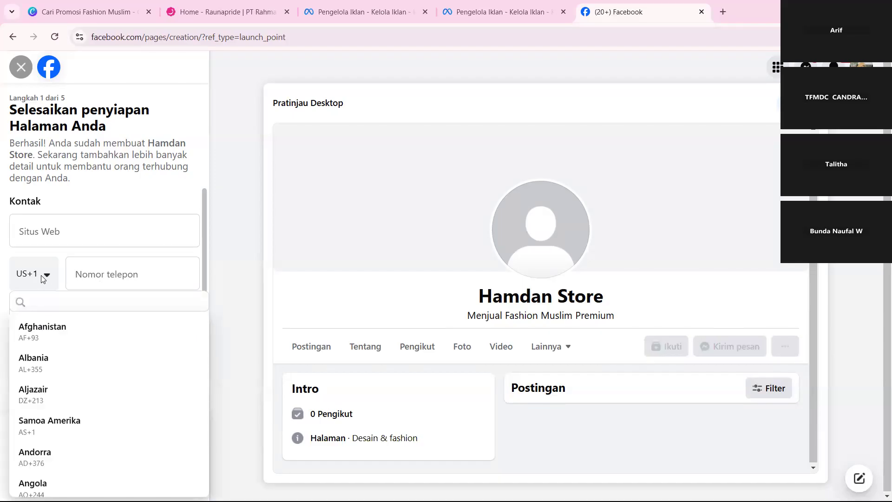
text(indones)
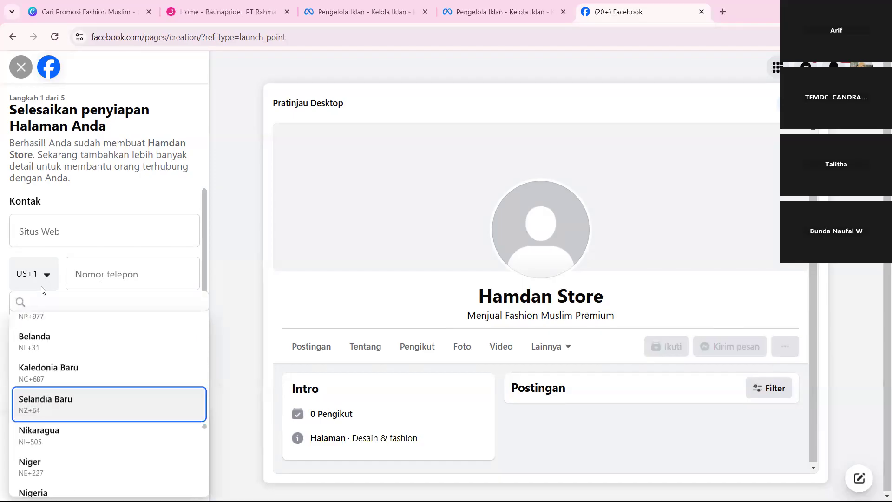
text(o)
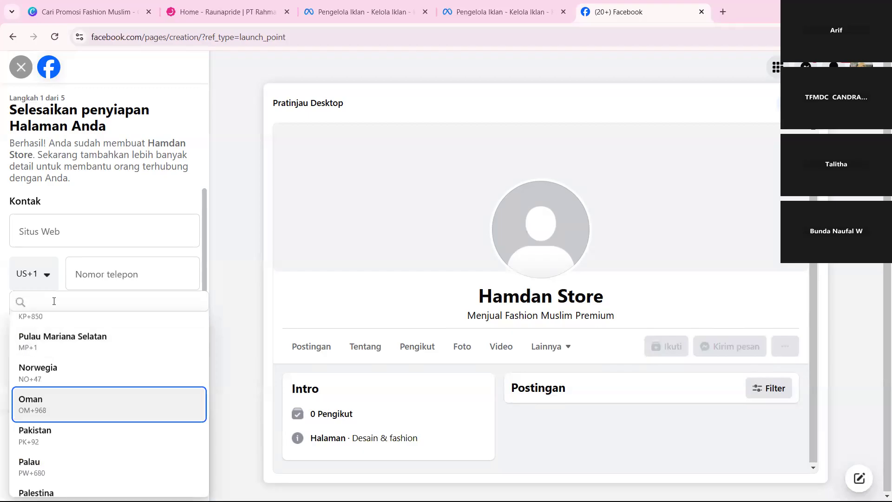
scroll(81, 400, down, 10)
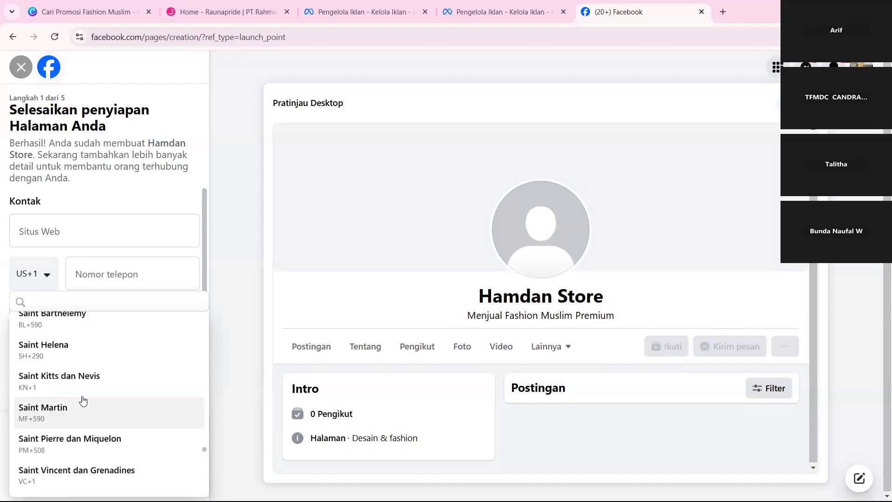
click(62, 299)
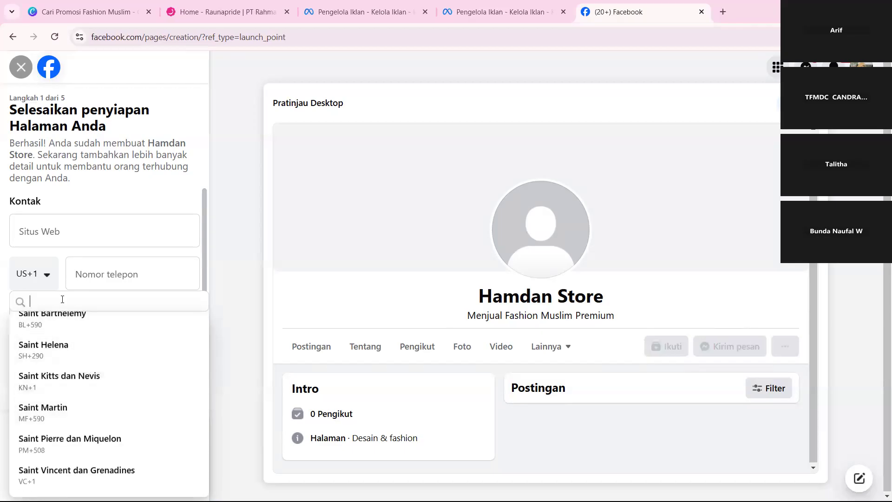
text(Indo)
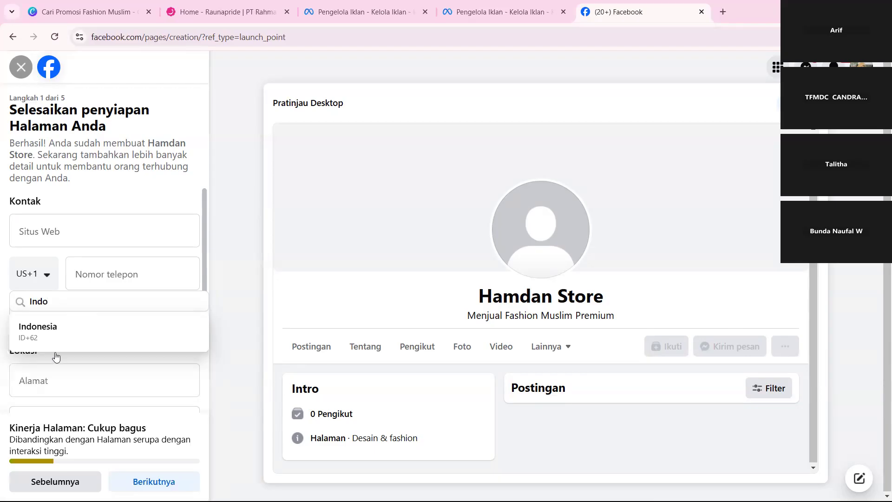
click(56, 338)
Enter the beginning of the contact phone number for the Page.
click(112, 271)
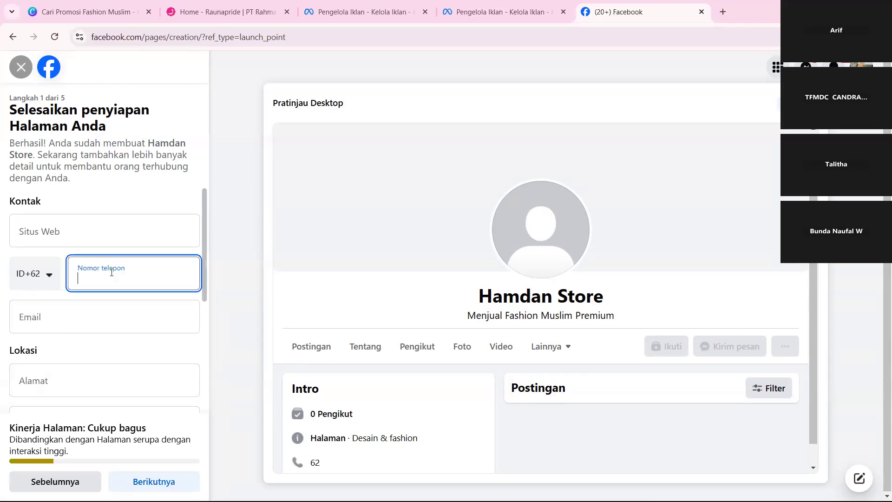
text(857)
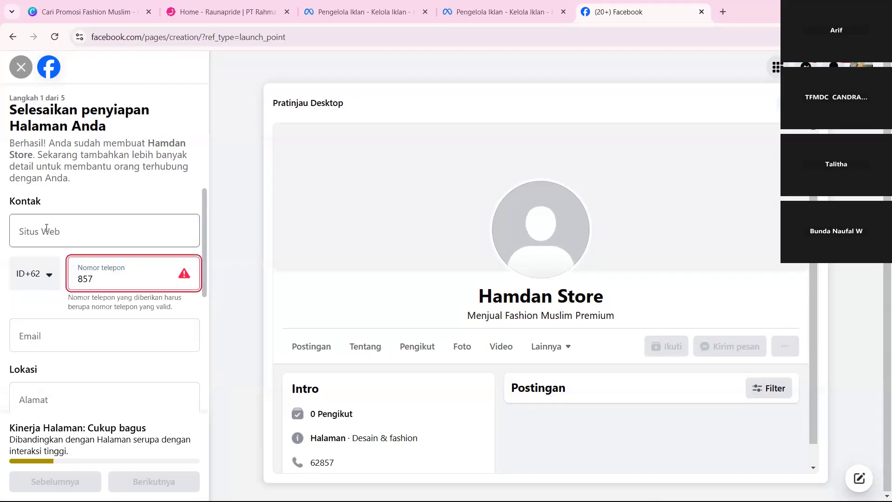
Examine the remaining contact, location and opening-hours fields of the Page setup form.
scroll(47, 227, down, 3)
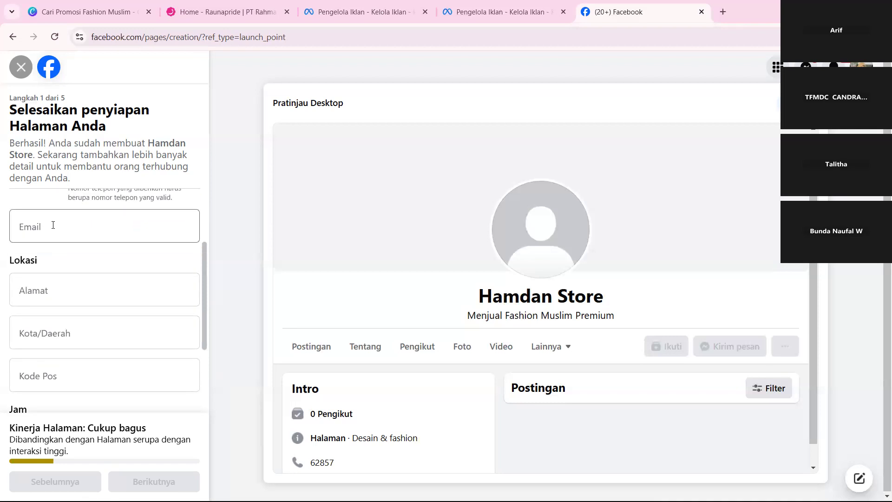
scroll(88, 309, down, 2)
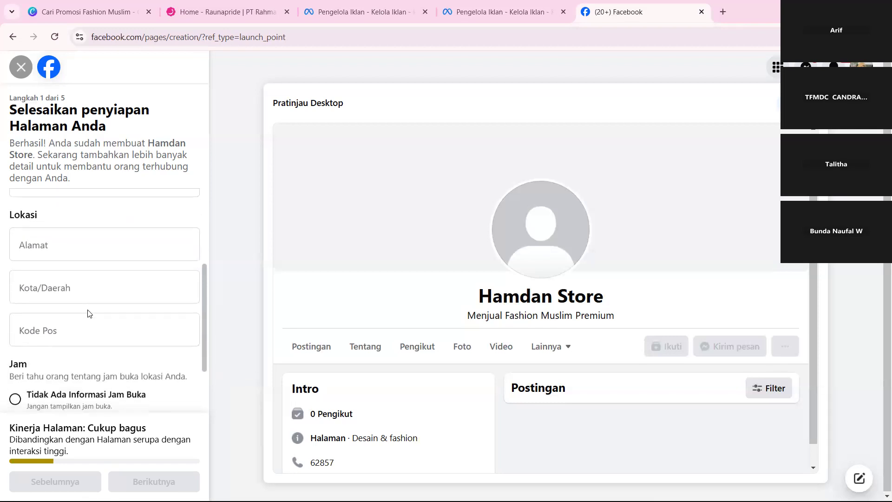
scroll(88, 310, down, 2)
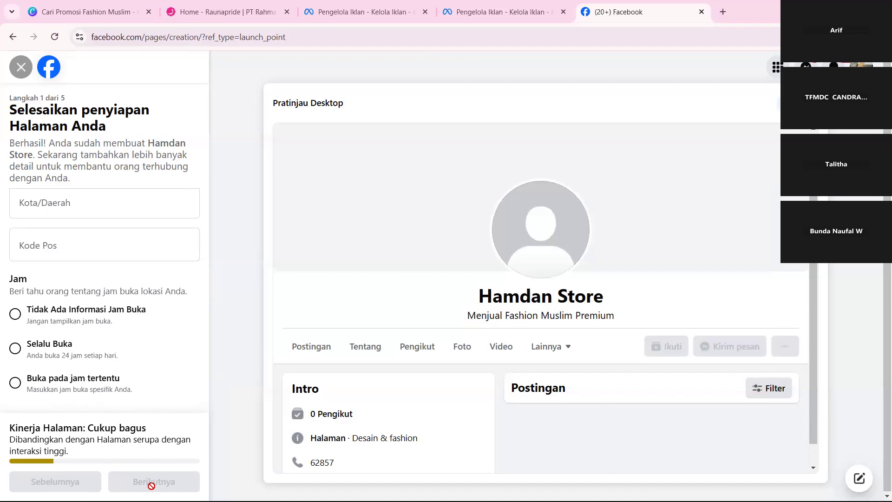
scroll(114, 315, up, 5)
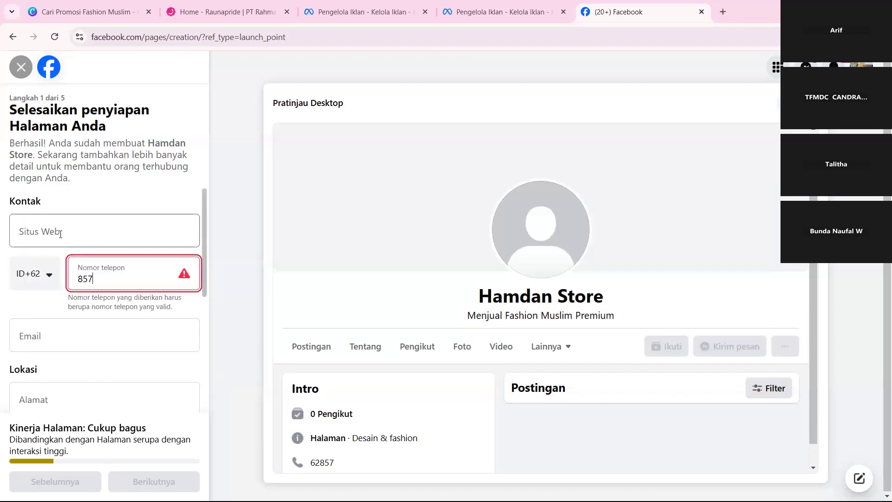
scroll(60, 233, down, 5)
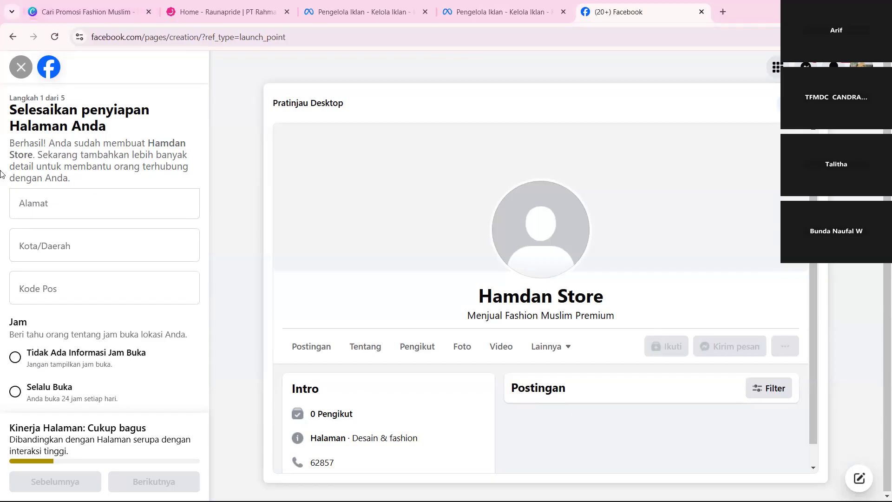
scroll(103, 265, down, 1)
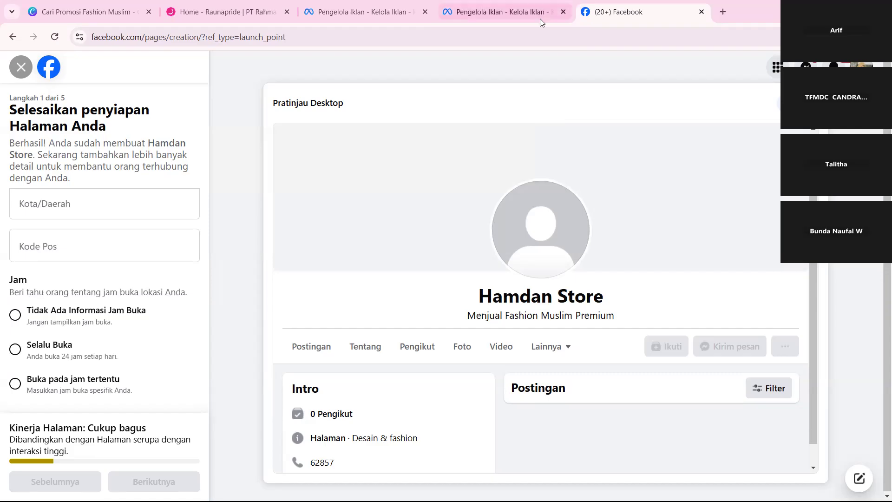
click(543, 7)
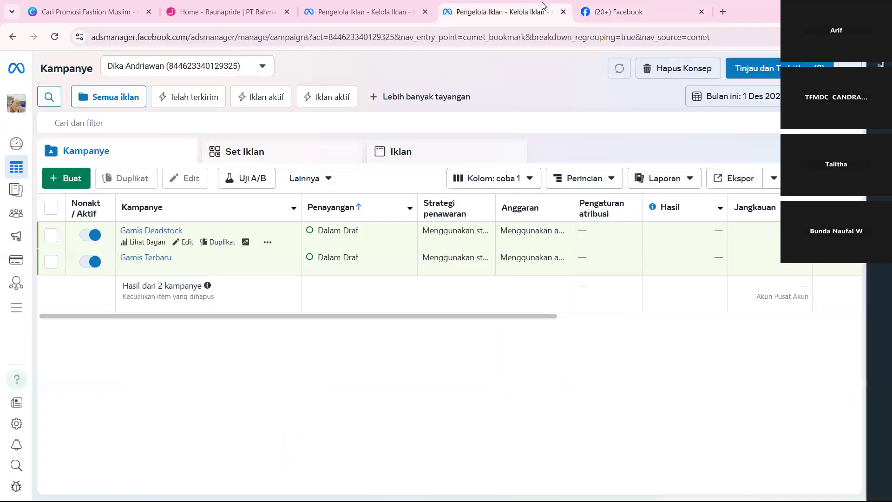
key(ctrl+Tab)
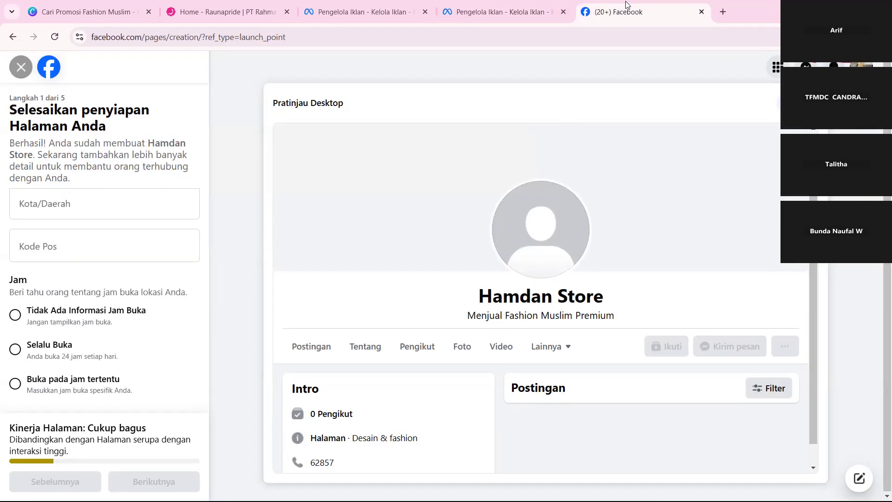
Leave the Hamdan Store Page setup without completing the details and return to the Facebook home feed.
click(14, 71)
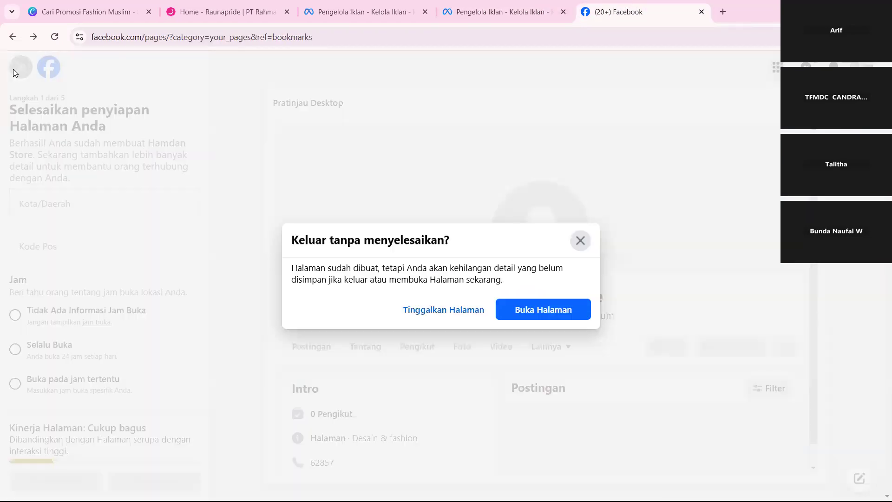
click(437, 311)
click(326, 81)
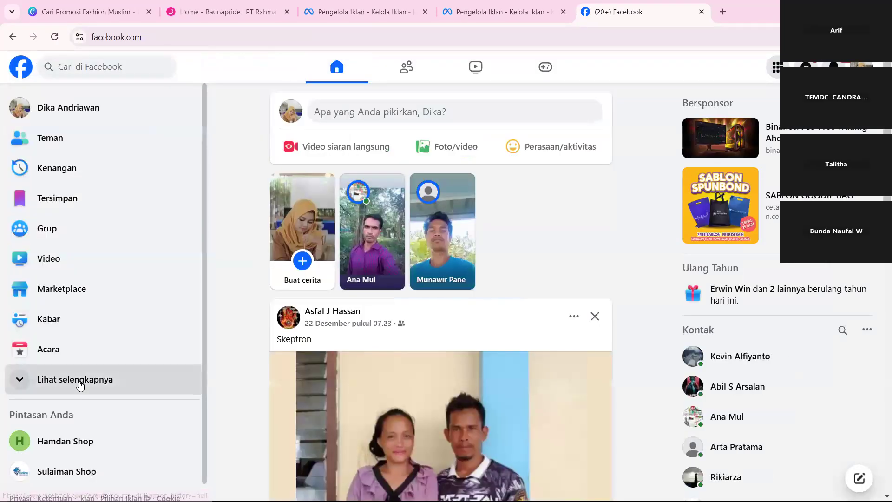
Expand the full list of home feed shortcuts to reach the Halaman entry.
click(103, 378)
scroll(80, 384, down, 3)
scroll(80, 384, down, 1)
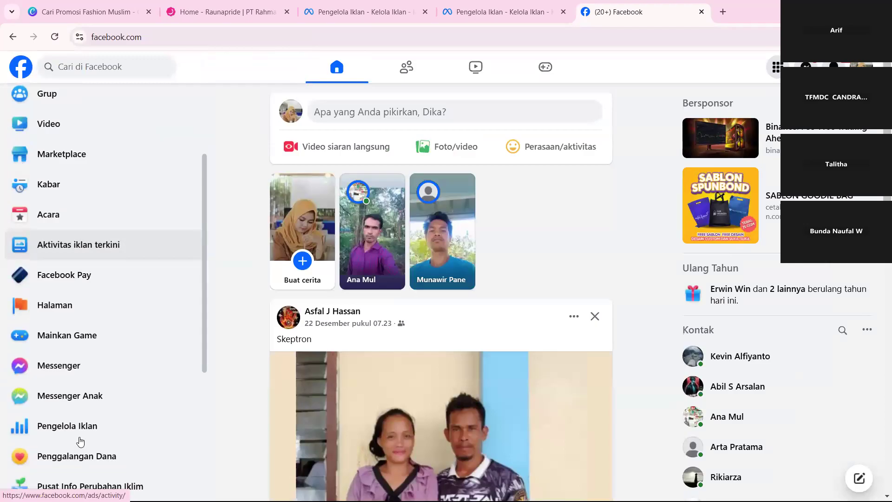
Switch to Meta Ads Manager and examine the business portfolios and personal account offered in its account switcher.
click(442, 6)
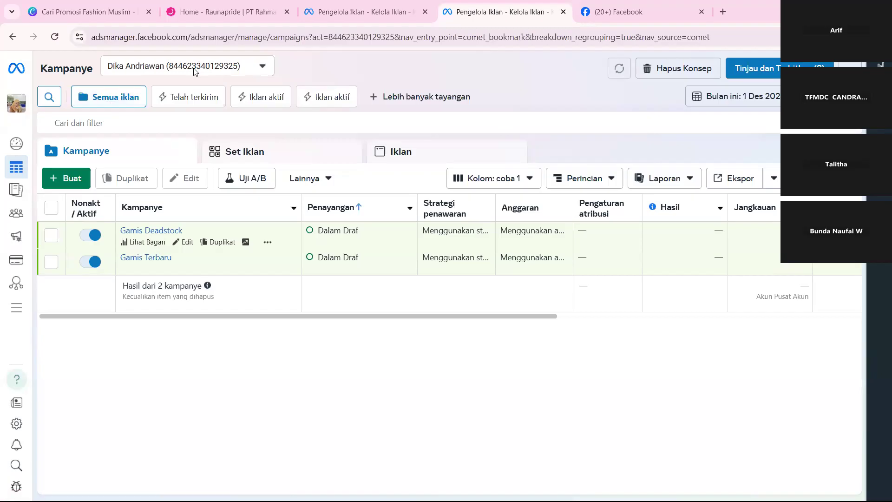
click(16, 103)
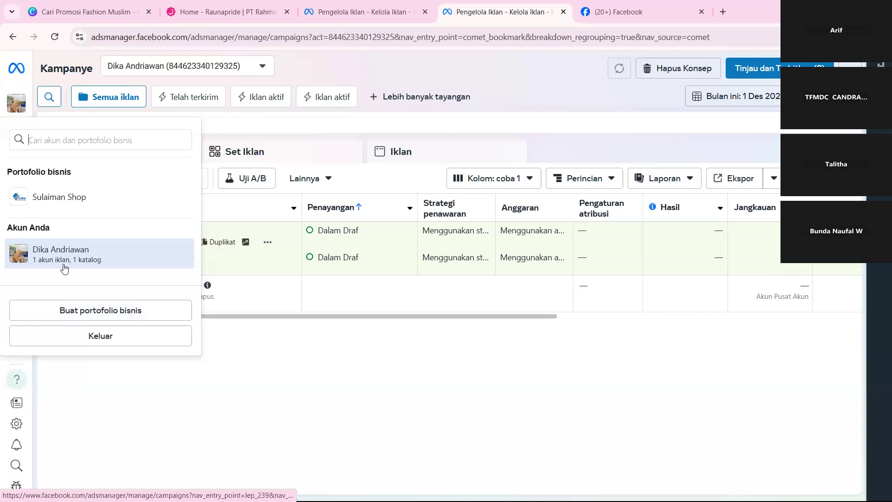
click(396, 81)
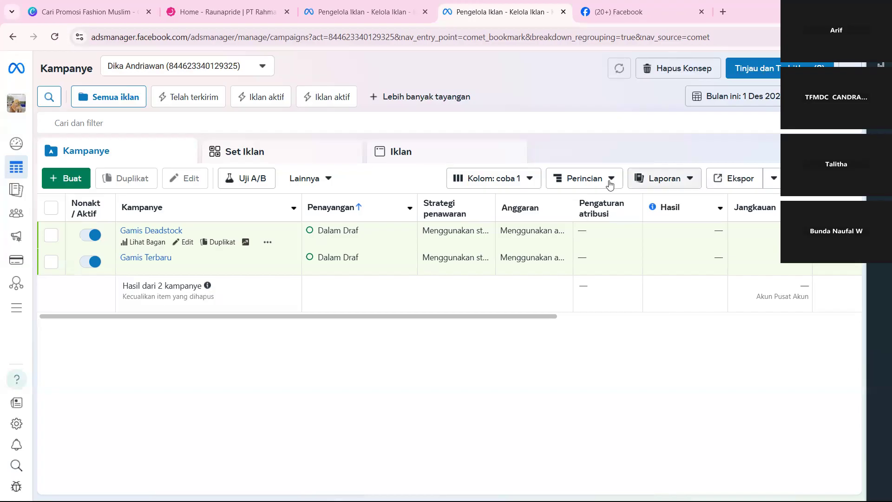
click(16, 103)
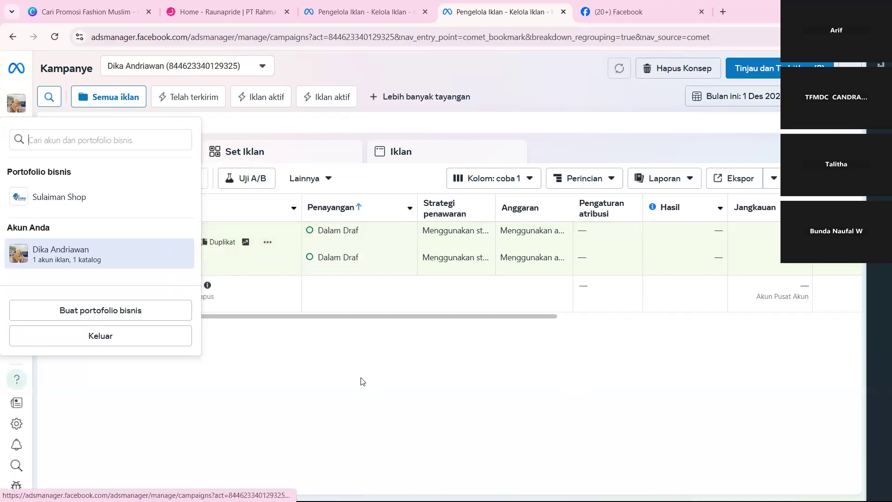
click(371, 398)
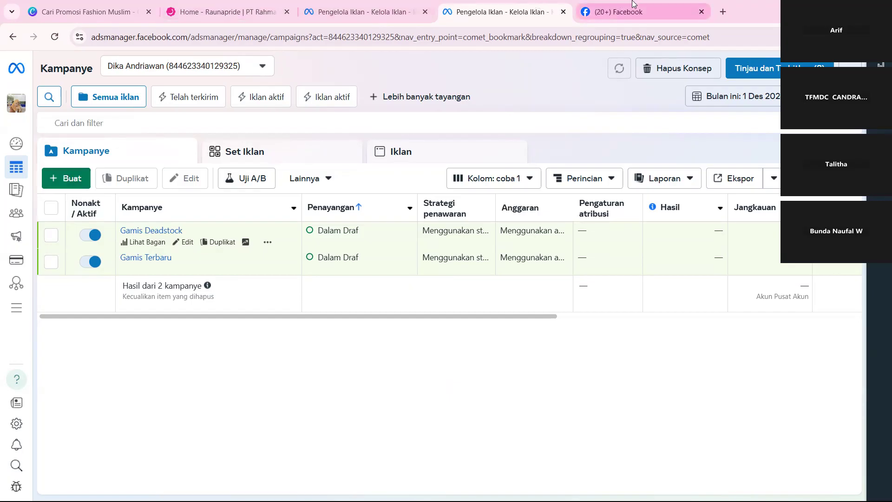
Return to Facebook, refresh the managed Pages in the Halaman section and check the extra options for Hamdan Store.
click(632, 6)
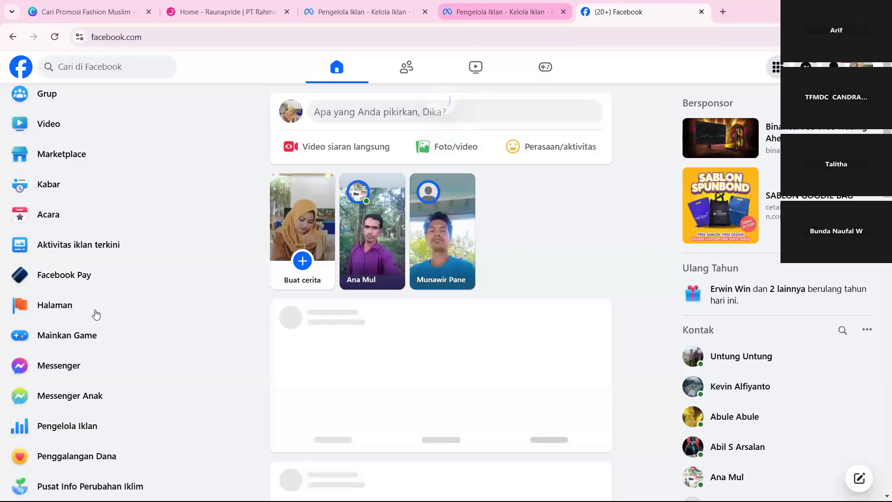
click(95, 312)
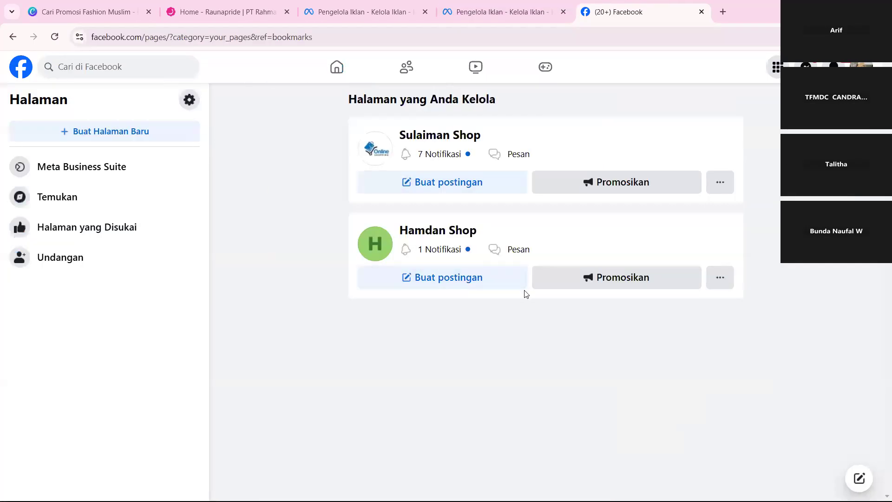
click(54, 37)
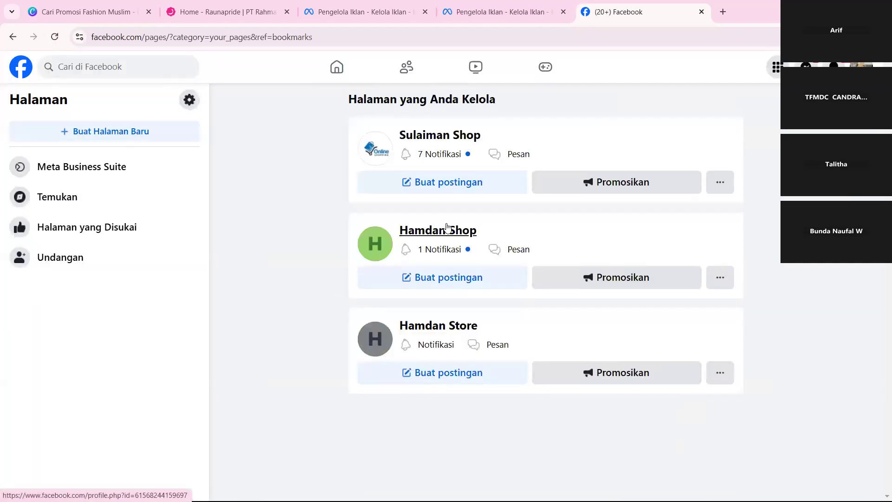
click(718, 372)
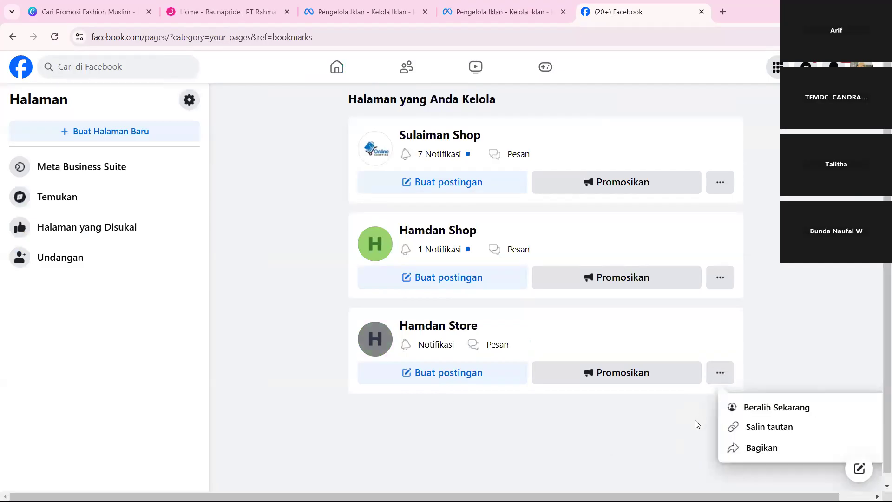
click(555, 403)
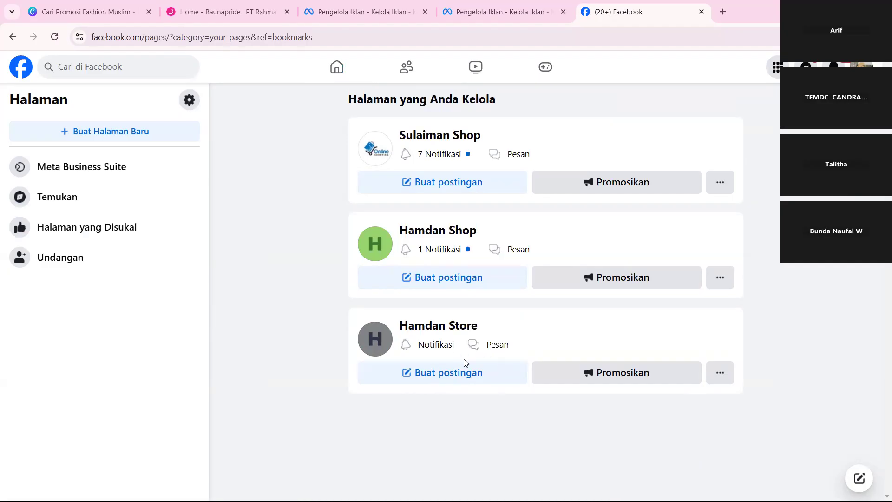
Switch to Meta Ads Manager and create a new campaign with the Interaksi objective and the Kampanye interaksi manual format.
click(481, 4)
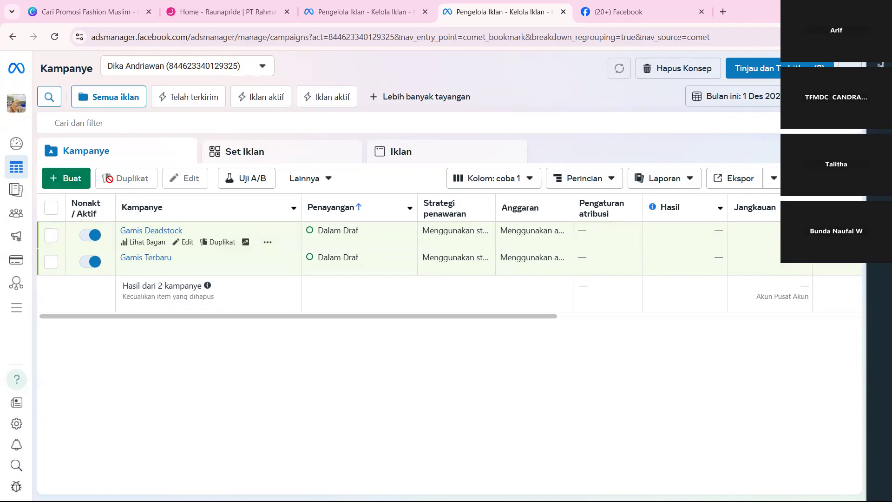
click(71, 186)
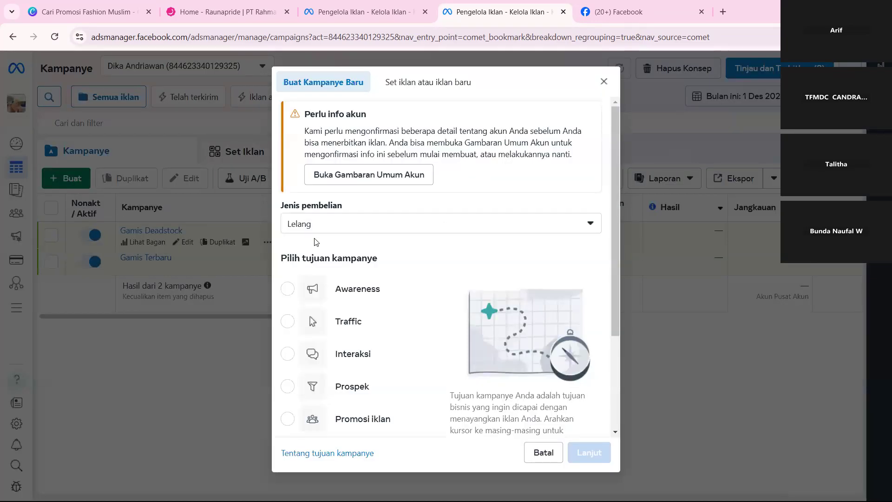
scroll(353, 325, down, 2)
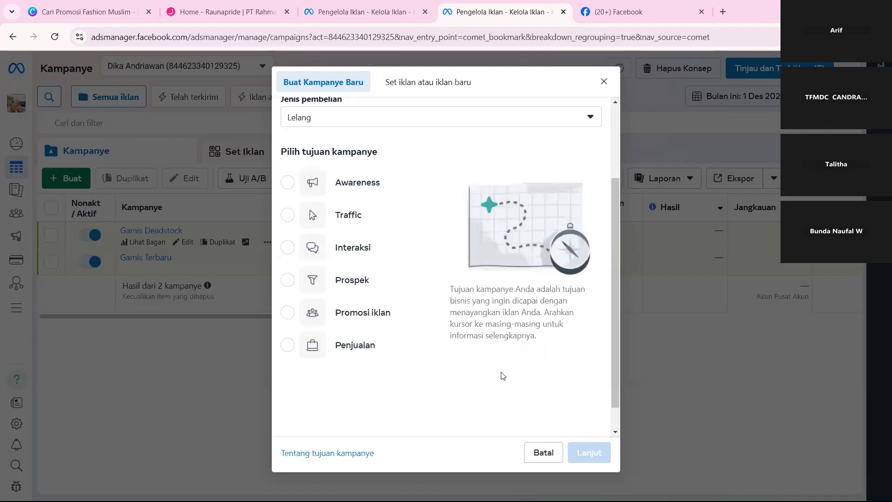
mouse_move(385, 195)
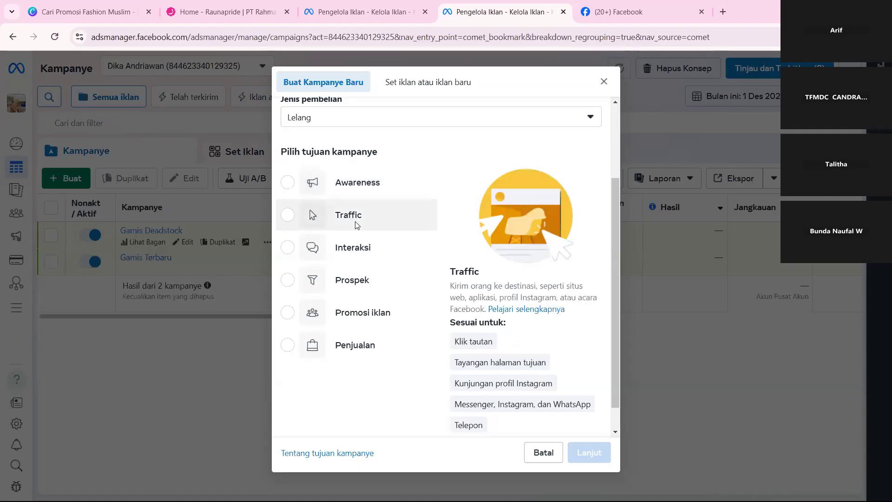
click(348, 251)
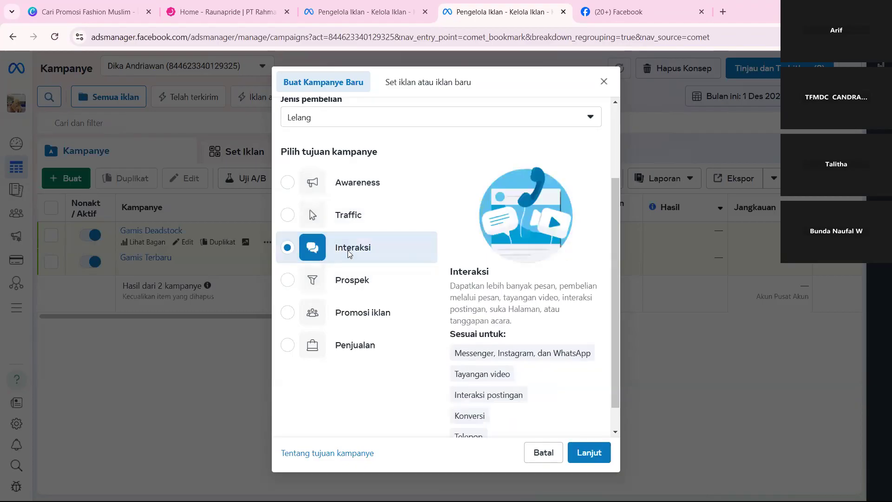
key(Return)
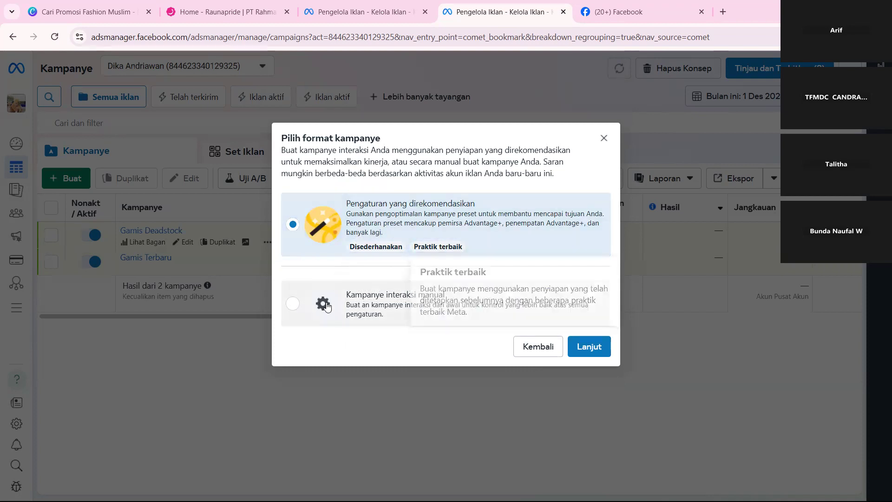
click(302, 311)
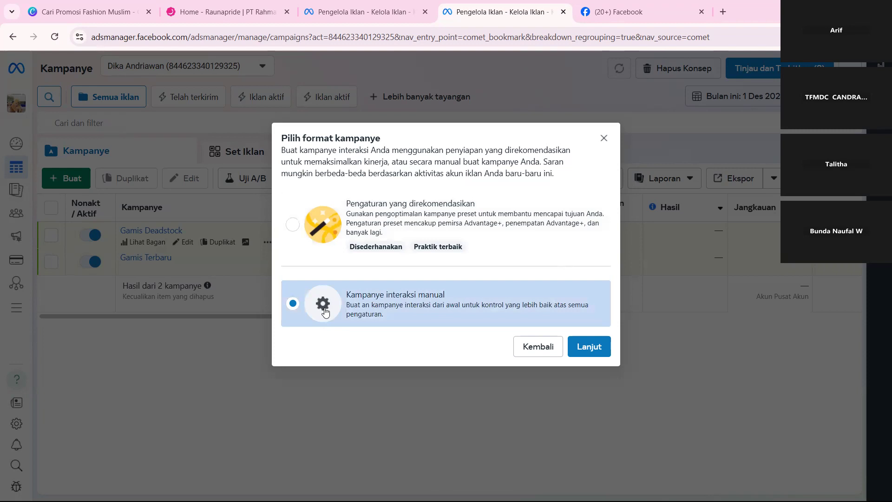
click(588, 346)
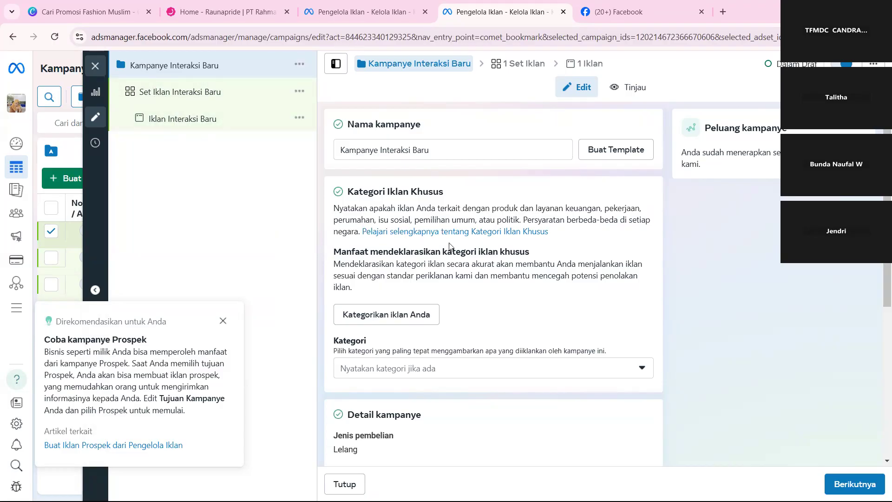
Rename the new campaign as Deadstock Ads.
click(443, 152)
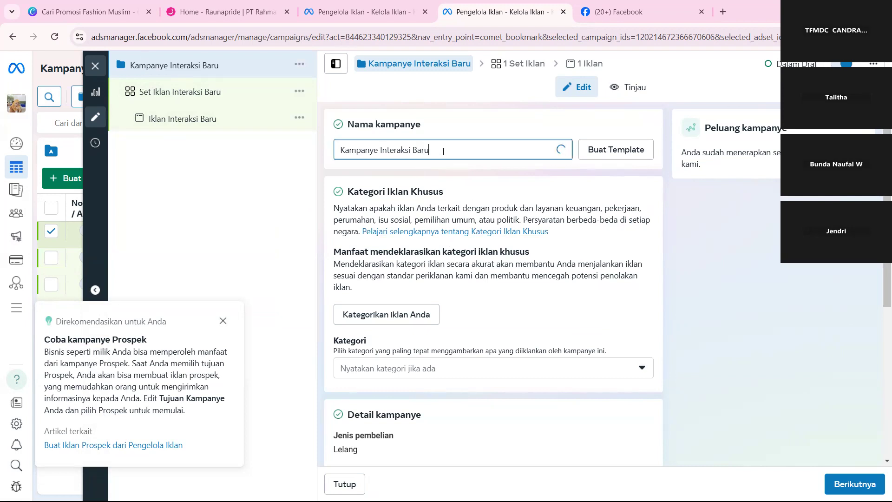
drag(443, 151, 282, 138)
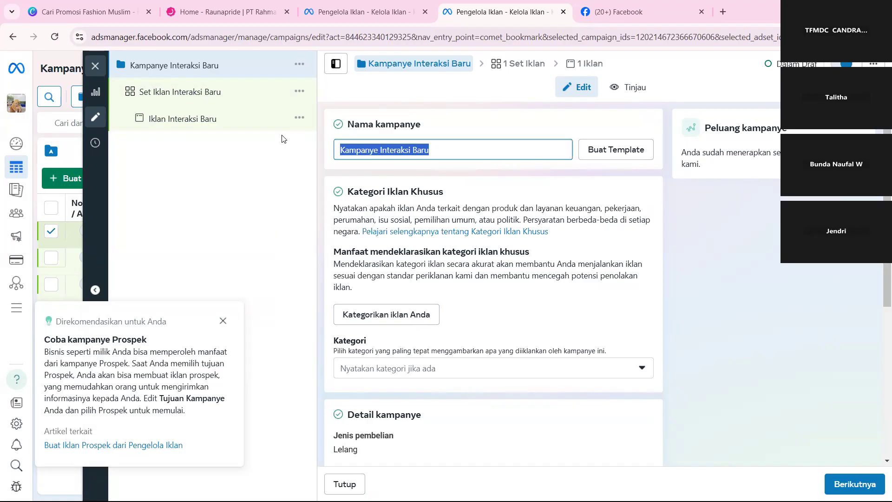
text(Dead)
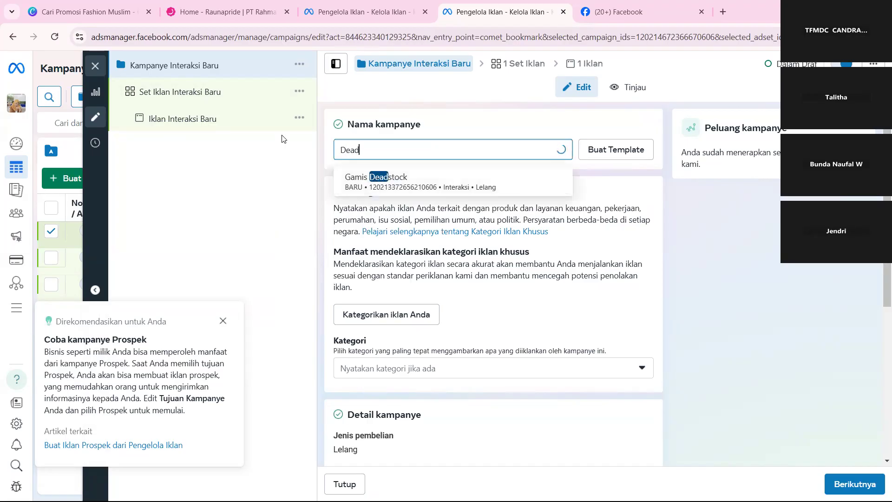
text(stock)
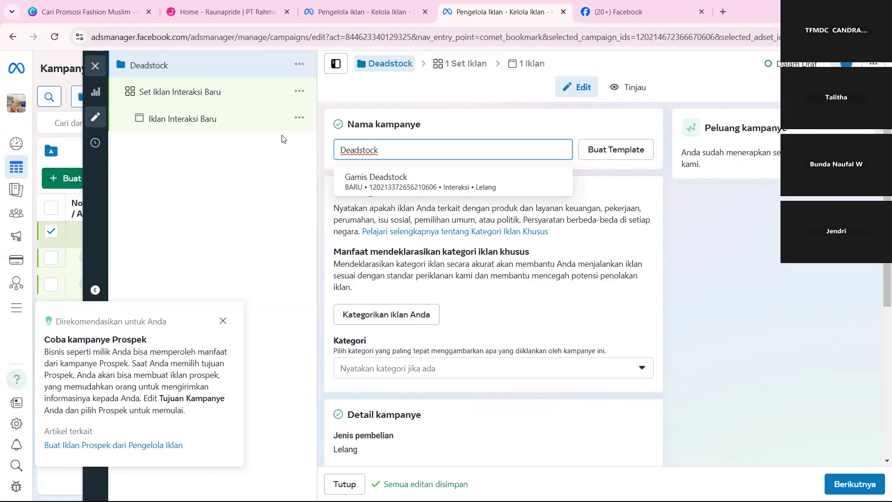
text(Ads)
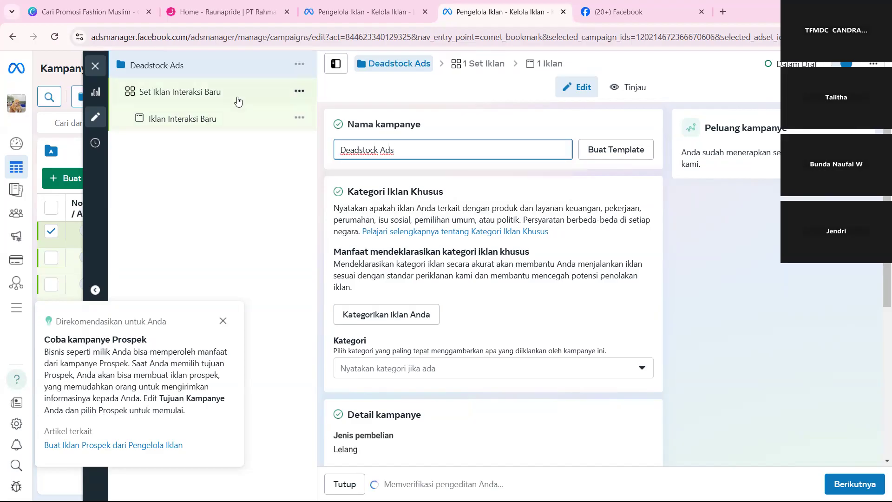
click(203, 96)
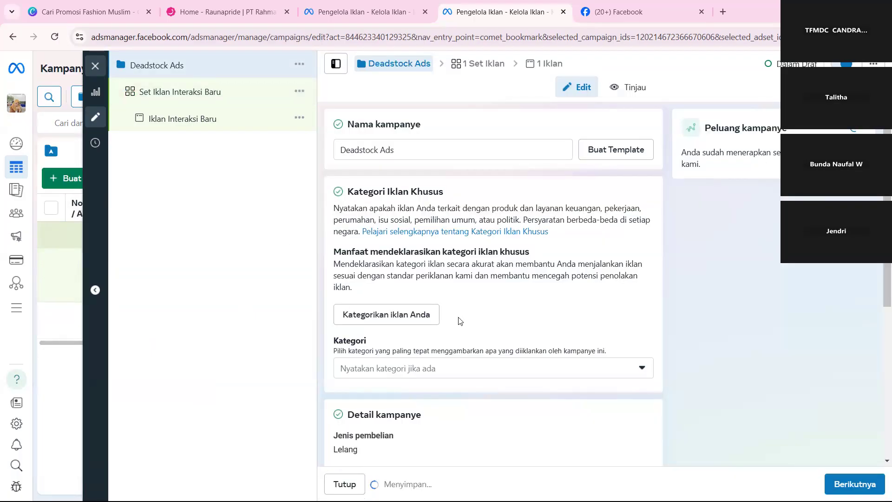
Open the ad set under the Deadstock Ads campaign and rename it as Gamis Premium.
scroll(458, 320, down, 4)
scroll(458, 319, down, 1)
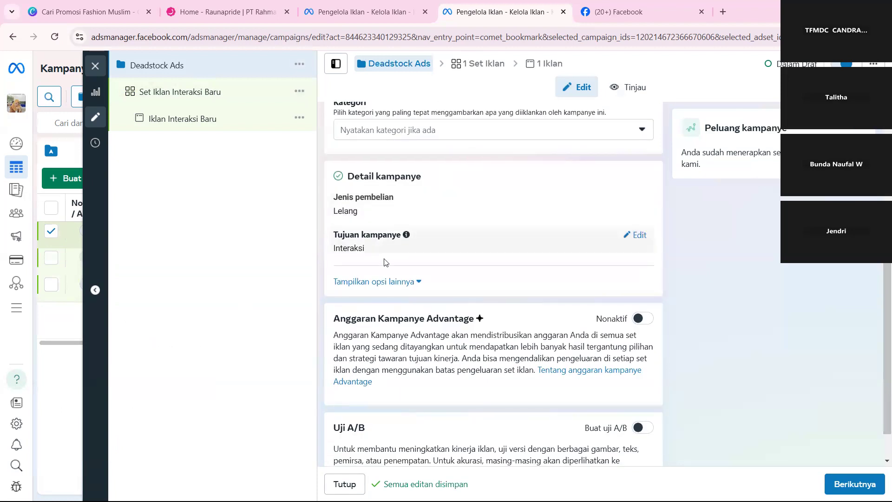
scroll(428, 352, down, 1)
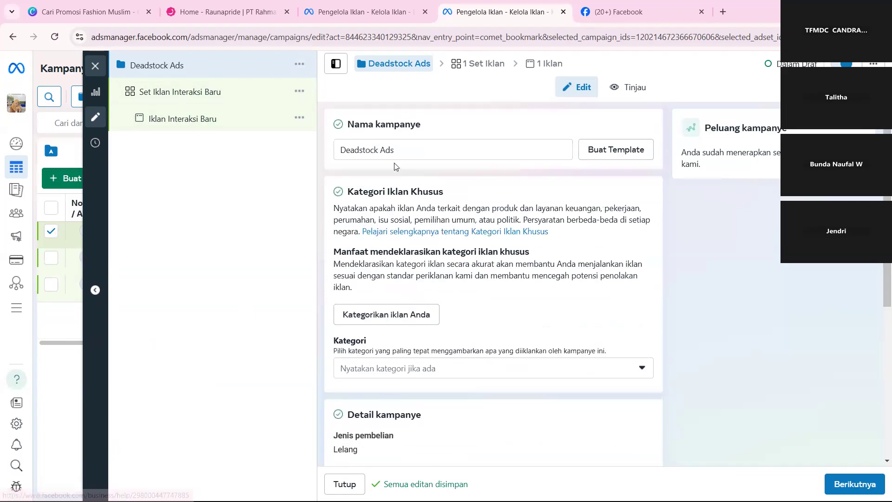
click(211, 103)
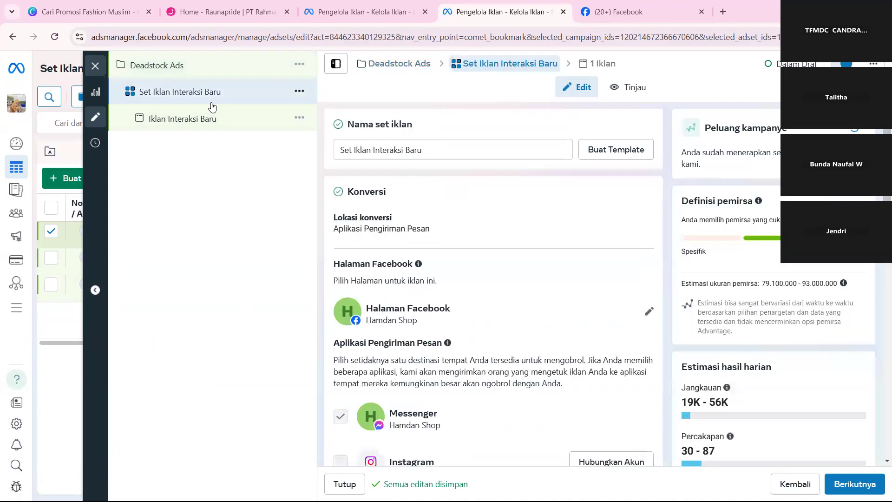
click(492, 151)
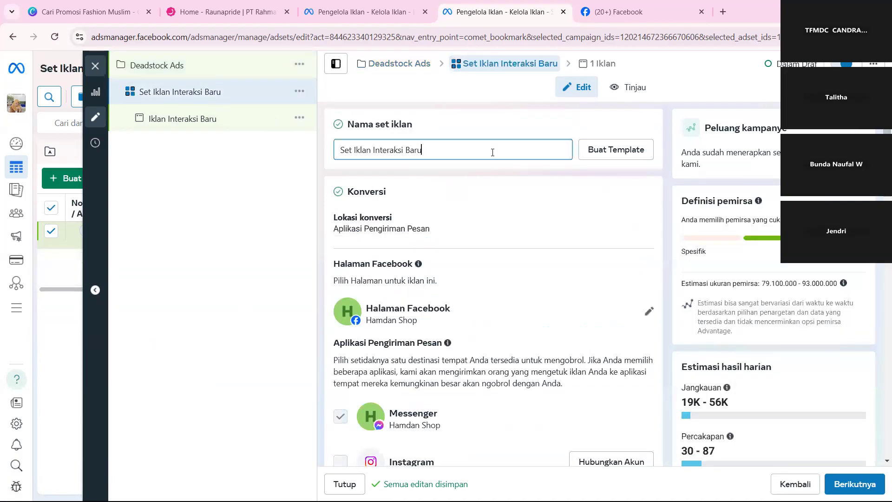
key(ctrl+a)
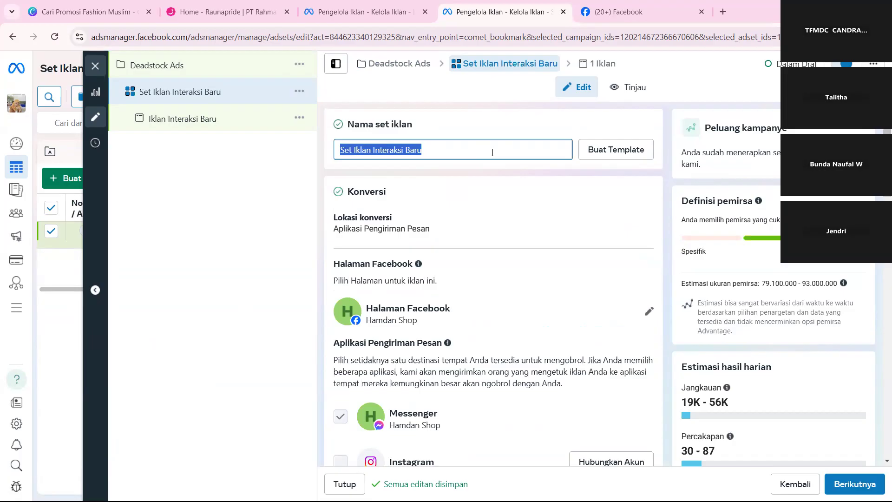
key(BackSpace)
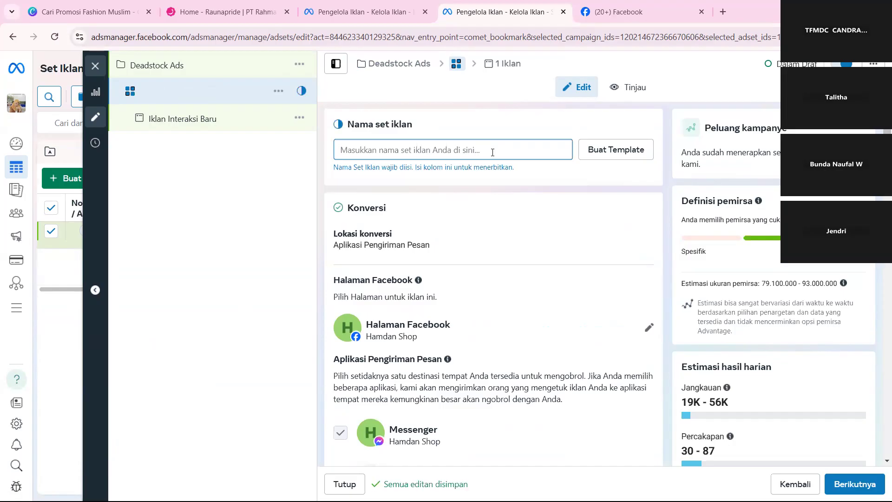
text(Gami)
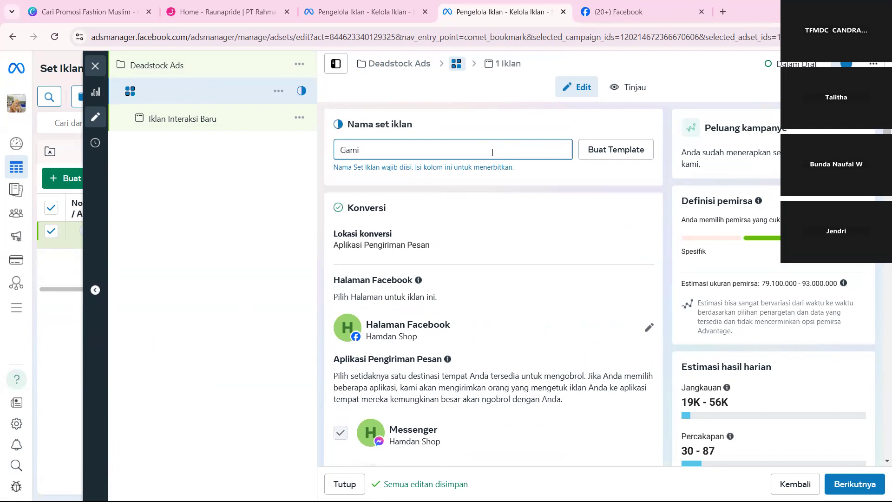
text(s)
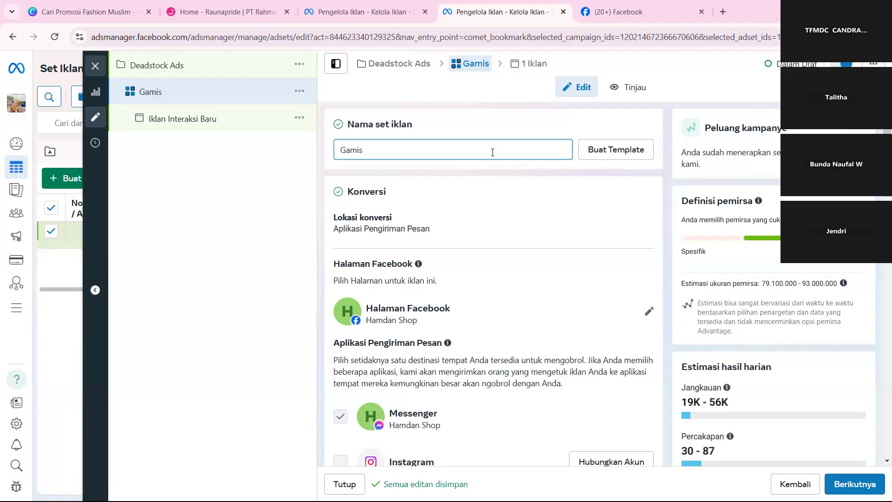
text(Premium)
click(489, 188)
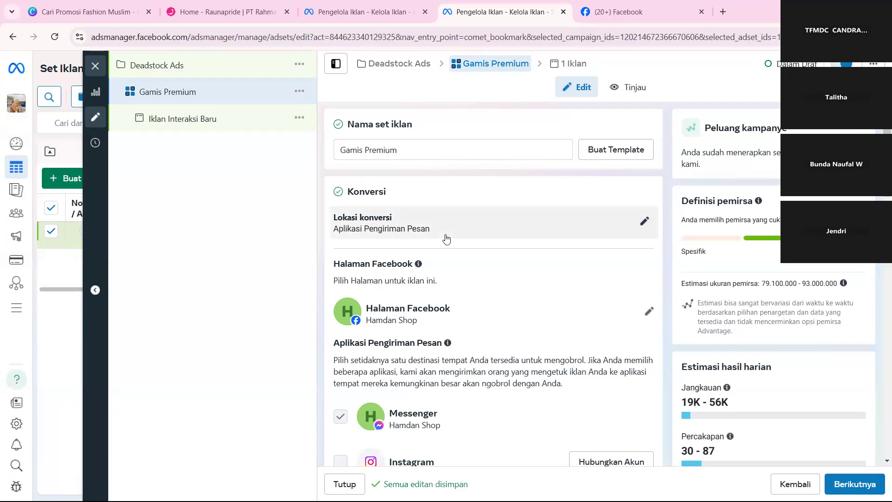
Select Hamdan Shop as the Facebook Page for the Gamis Premium ad set.
scroll(446, 238, down, 1)
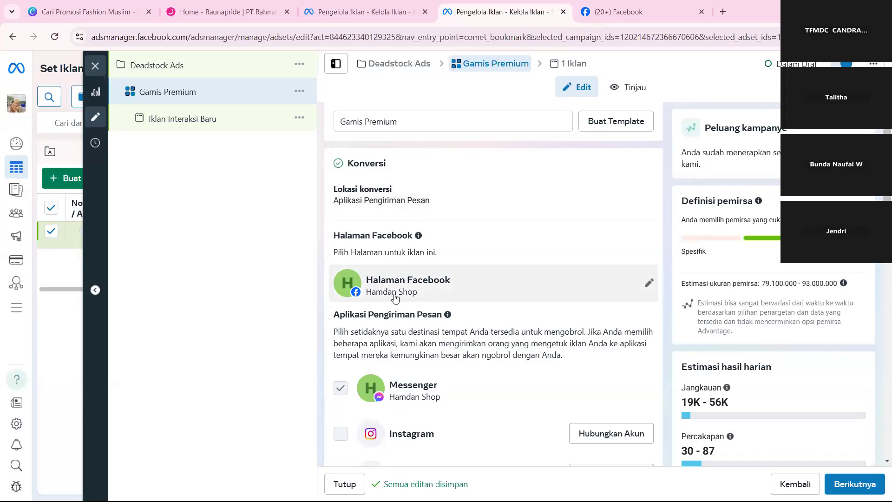
scroll(395, 298, down, 1)
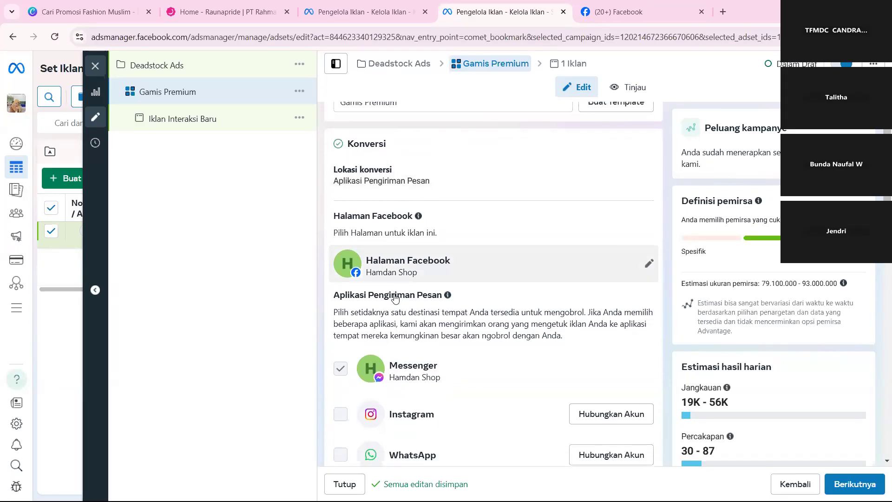
click(467, 246)
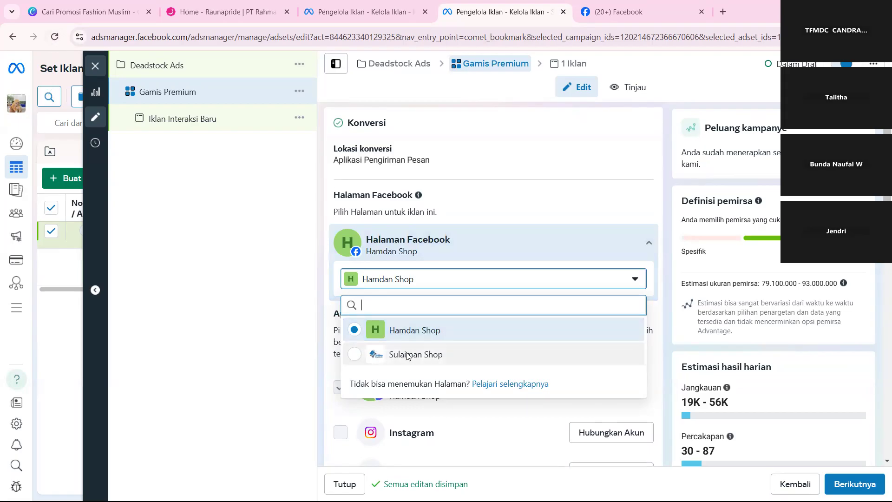
click(416, 329)
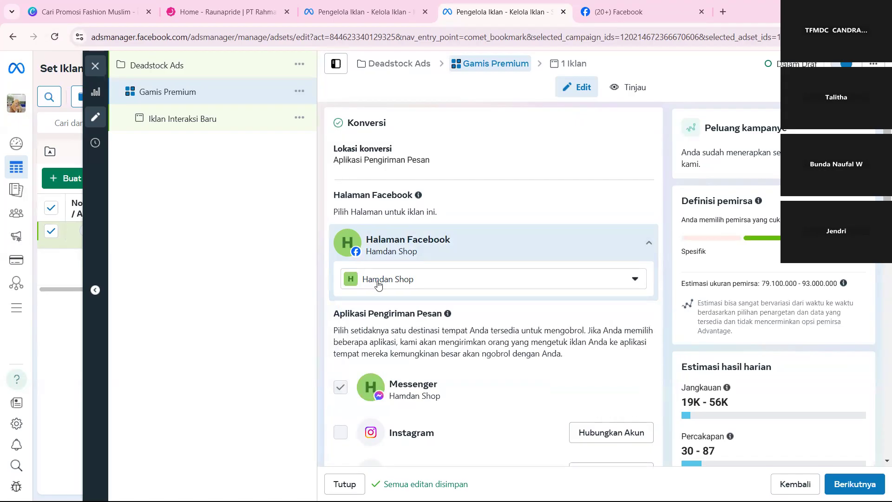
Compare the Pages offered for the ad set with the managed Pages on Facebook and return to Ads Manager.
scroll(502, 331, down, 2)
scroll(501, 331, down, 1)
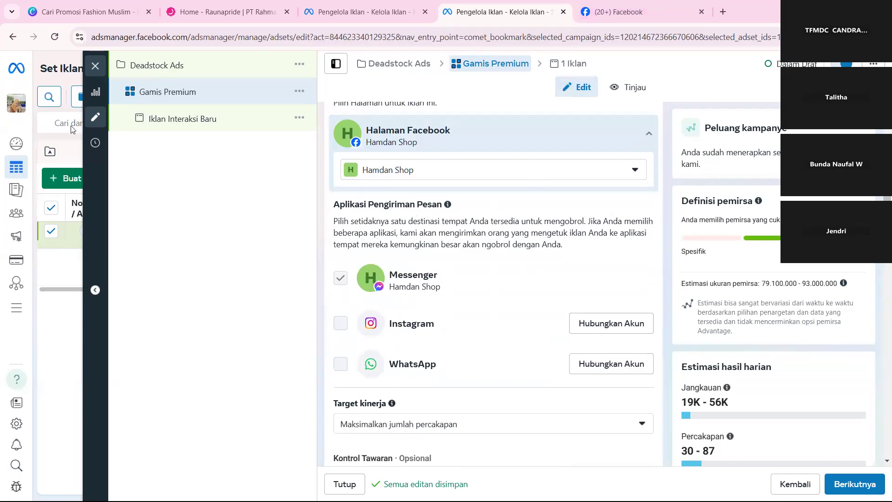
click(430, 175)
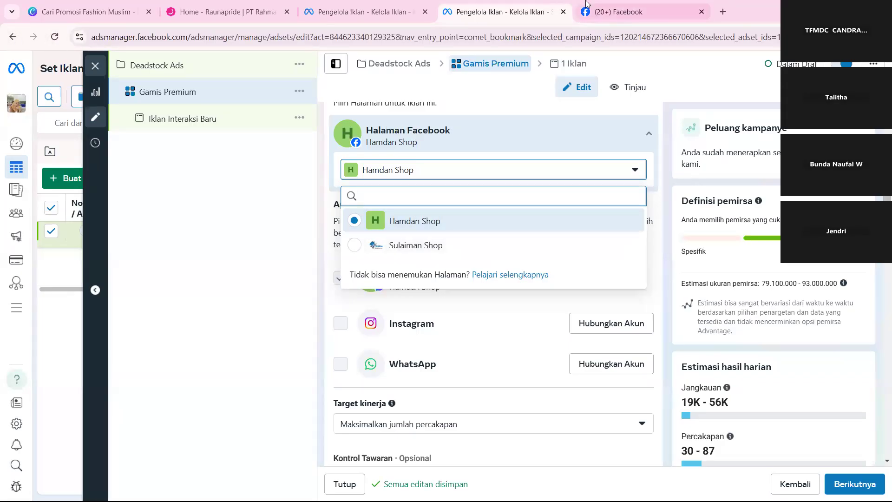
click(617, 12)
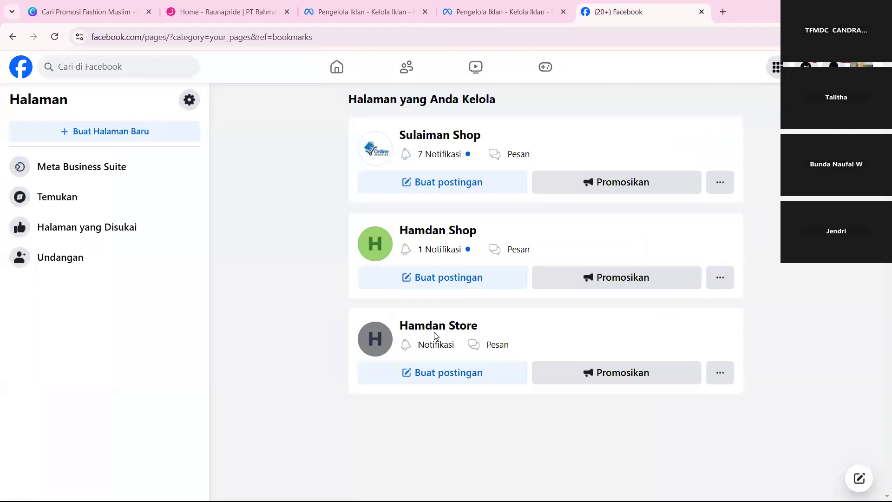
click(476, 4)
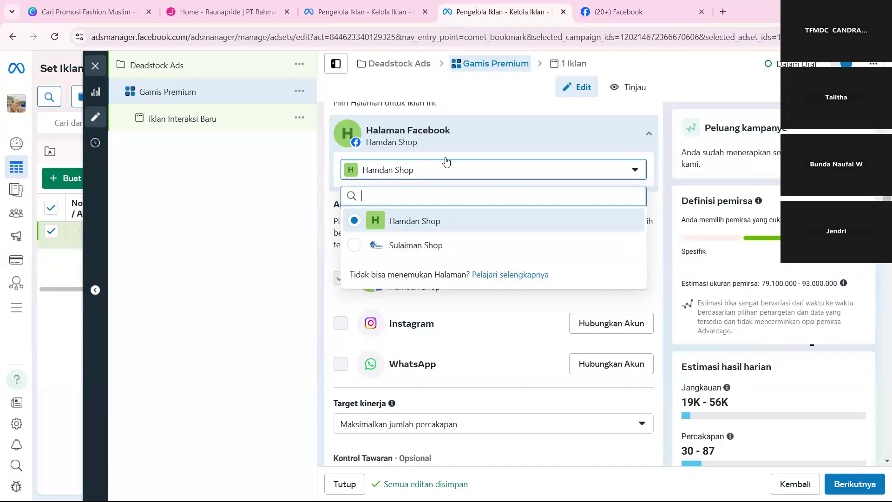
click(304, 252)
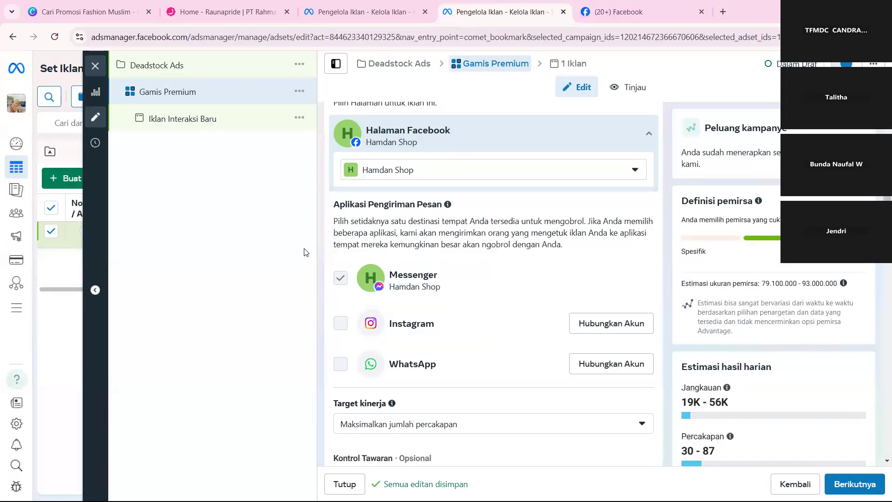
Change the ad set's Facebook Page to Sulaiman Shop.
scroll(392, 319, down, 1)
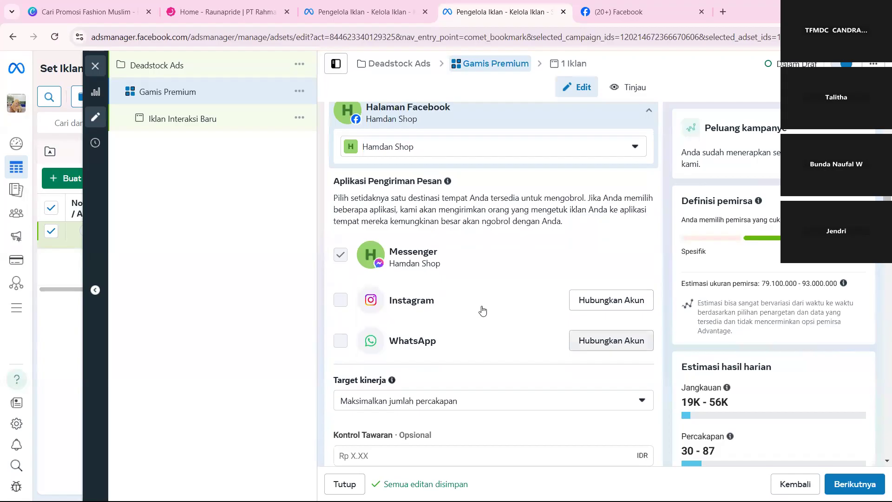
click(376, 148)
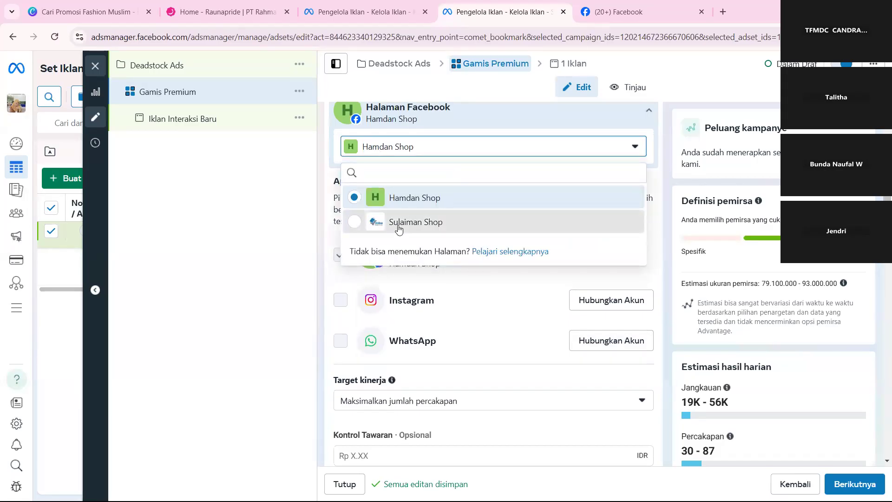
click(518, 220)
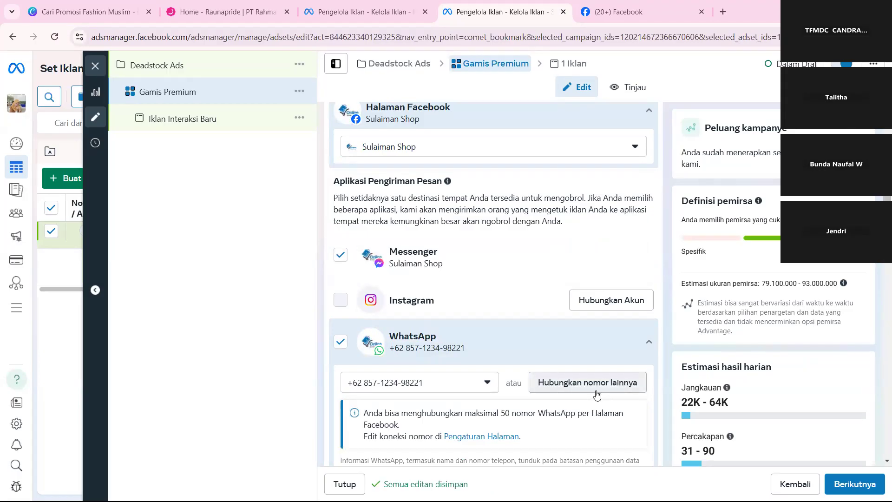
Check the WhatsApp numbers offered for Sulaiman Shop and deselect Messenger as a messaging app for the ad set.
click(424, 388)
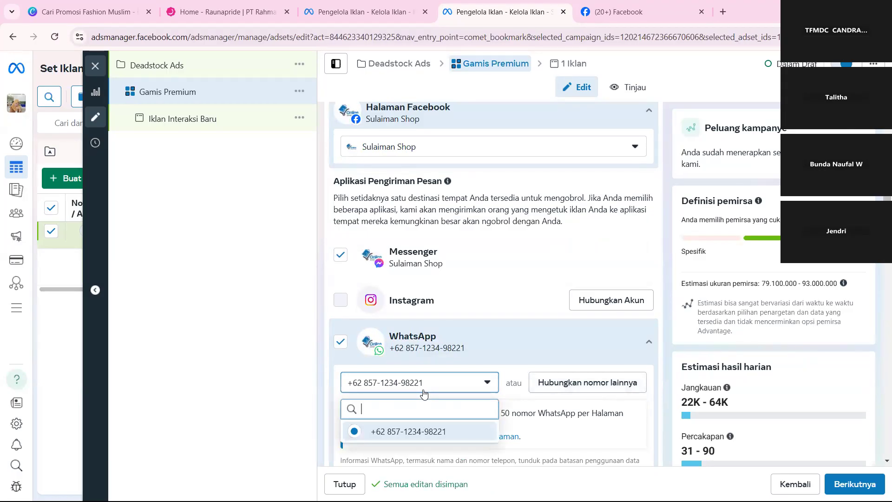
click(522, 380)
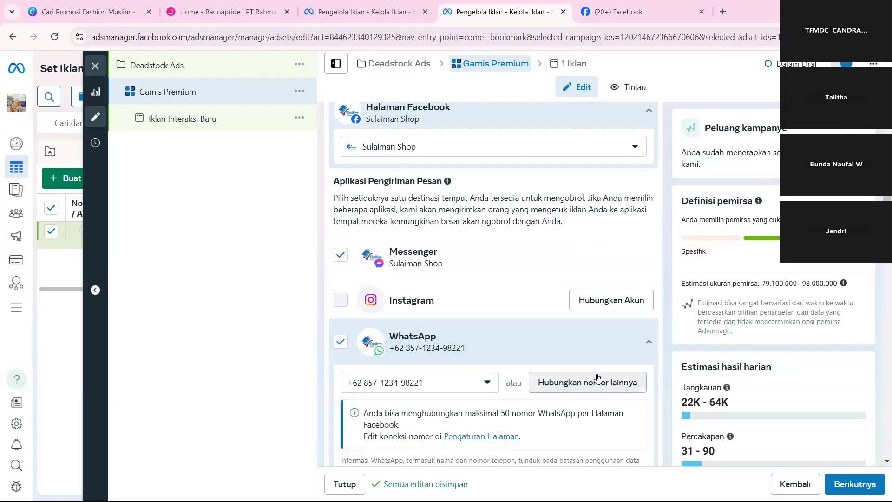
scroll(598, 377, down, 2)
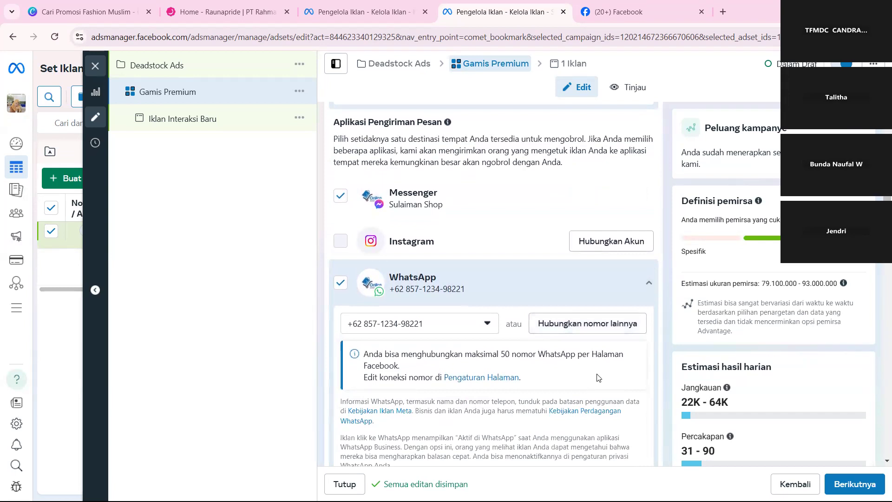
scroll(598, 377, down, 3)
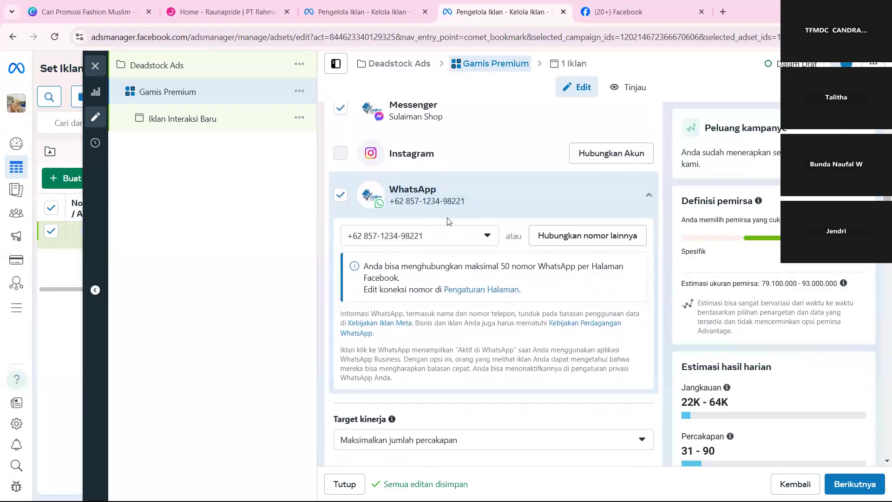
scroll(434, 213, down, 3)
scroll(420, 188, up, 3)
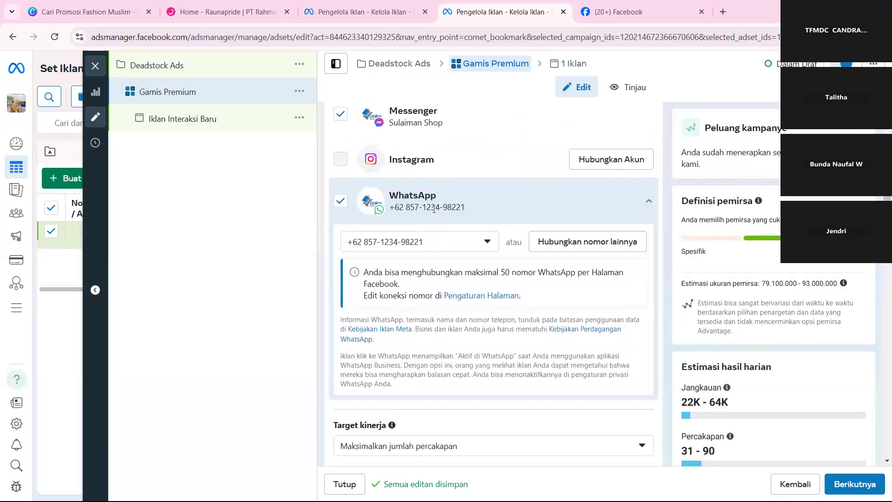
scroll(403, 162, up, 3)
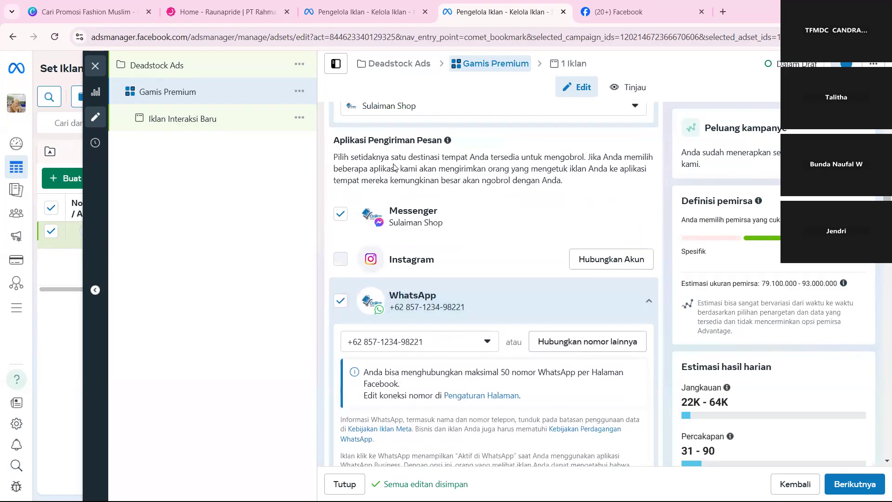
click(423, 209)
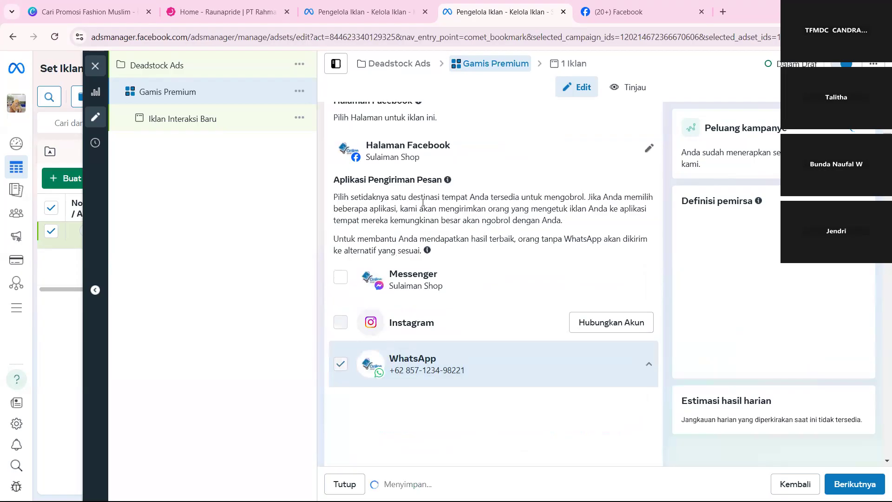
Change the ad set's Facebook Page to Hamdan Shop and view the form for connecting its WhatsApp Business number without filling it in.
click(512, 163)
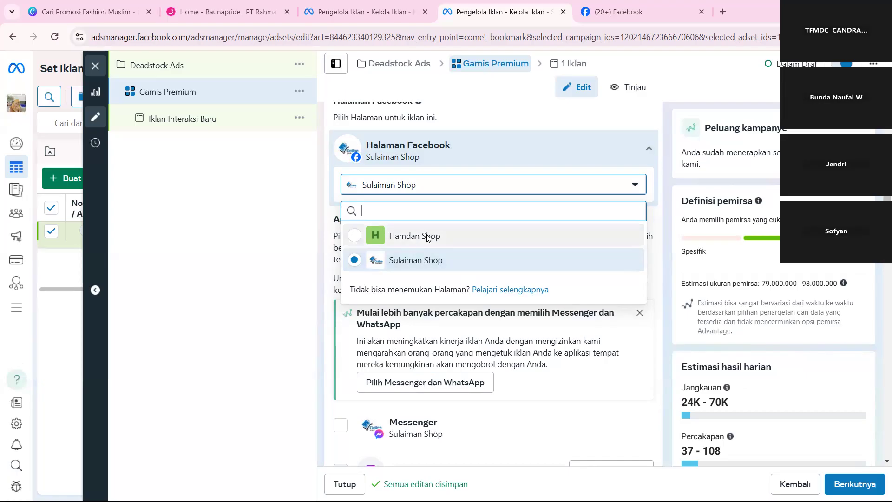
click(385, 234)
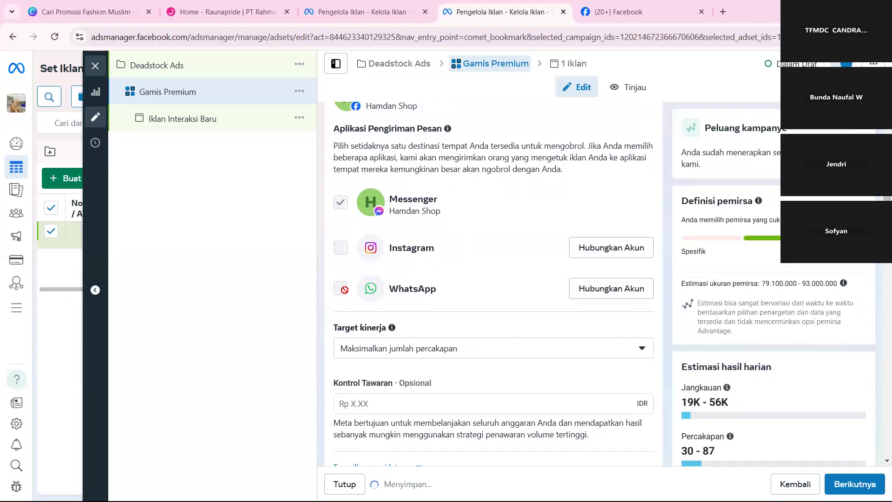
scroll(599, 295, down, 8)
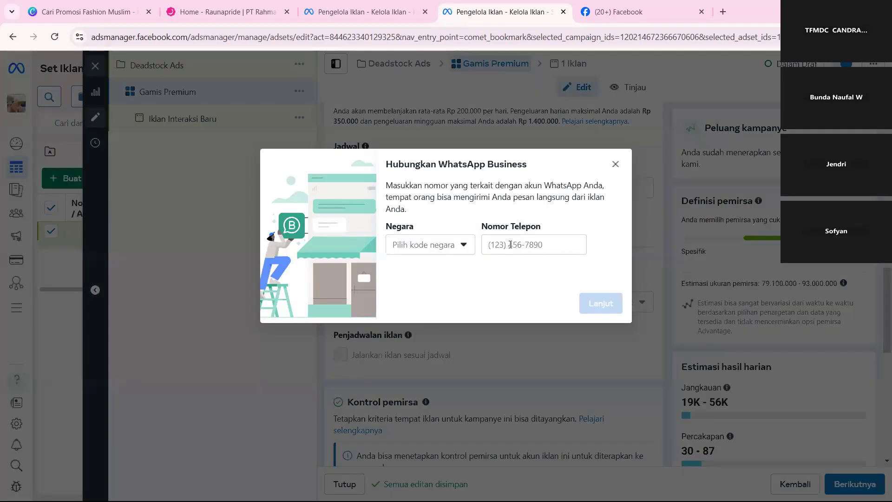
click(510, 244)
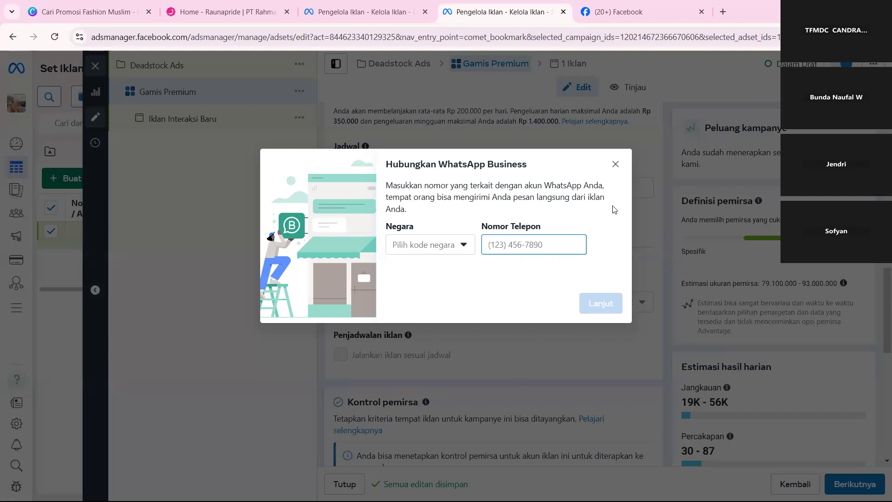
click(616, 167)
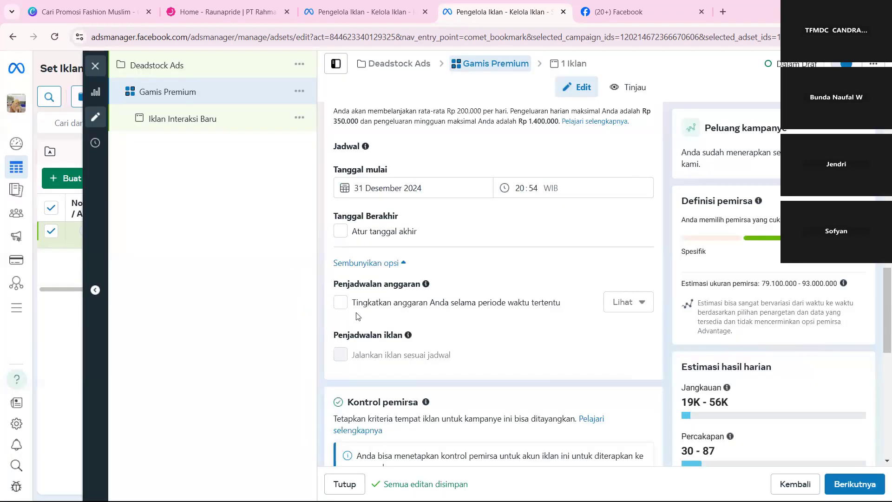
Set the ad set's Facebook Page back to Sulaiman Shop and deselect Messenger, keeping WhatsApp as the only messaging app.
scroll(360, 344, up, 7)
scroll(361, 348, up, 2)
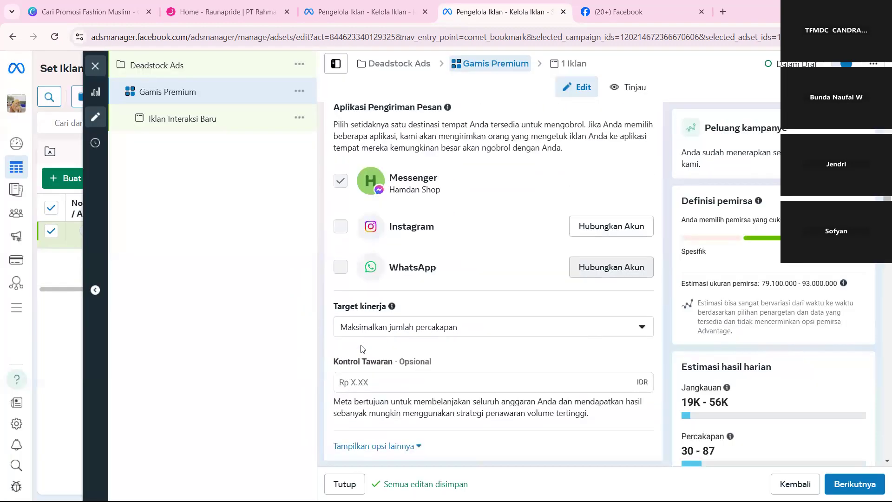
scroll(341, 272, up, 2)
scroll(341, 272, up, 1)
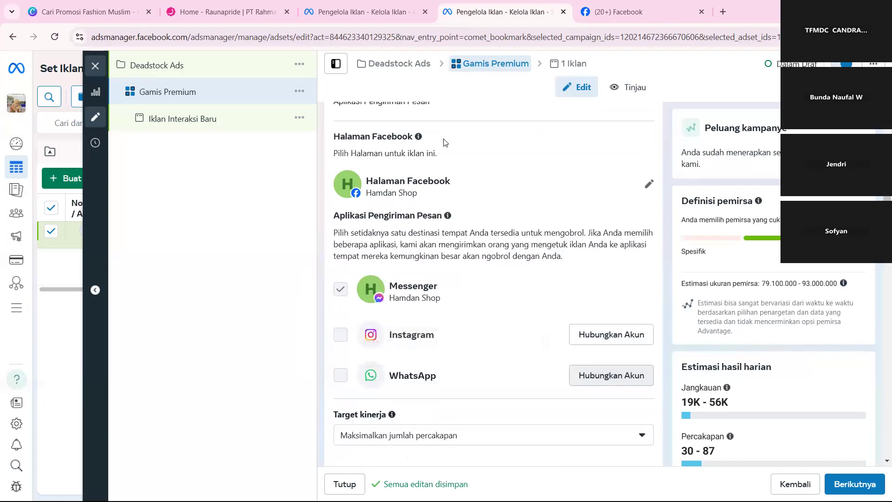
click(422, 185)
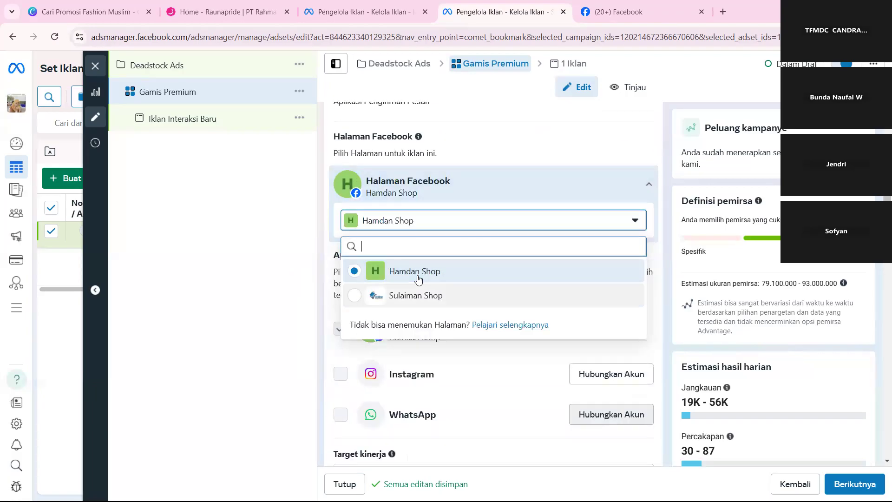
click(400, 306)
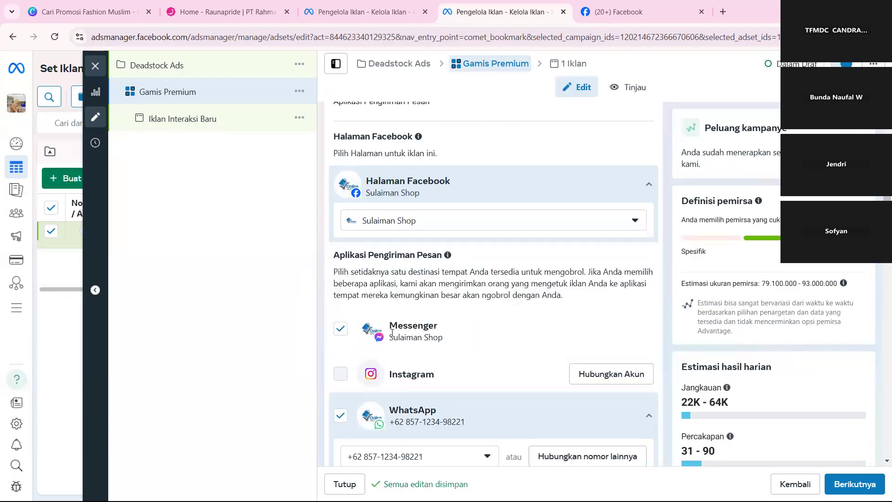
click(341, 329)
scroll(438, 361, down, 3)
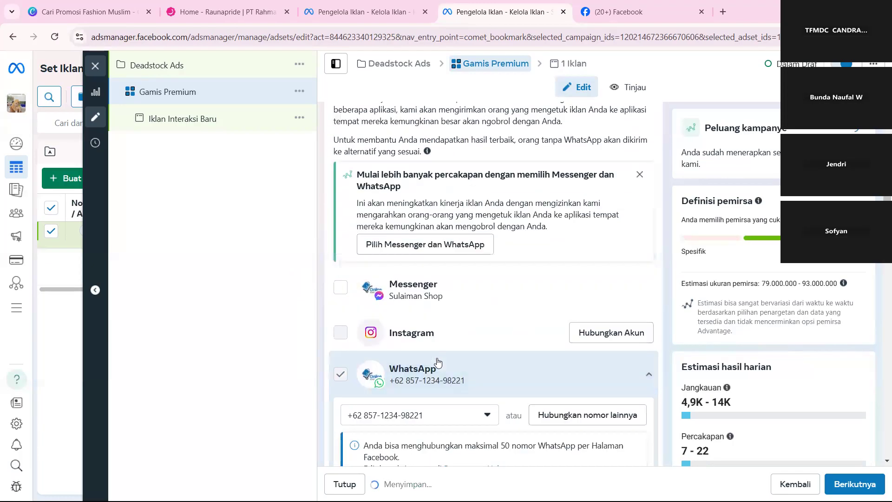
Review the WhatsApp numbers available for Sulaiman Shop and the performance goal options for the ad set.
click(435, 419)
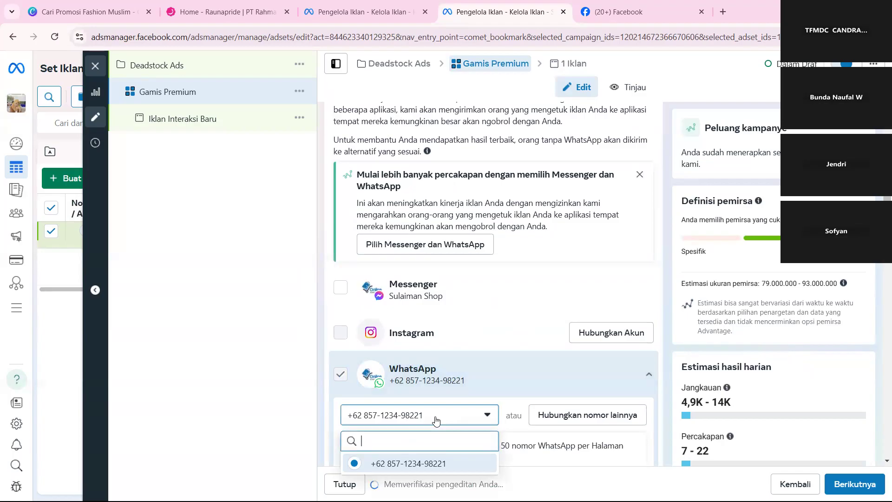
scroll(435, 421, down, 2)
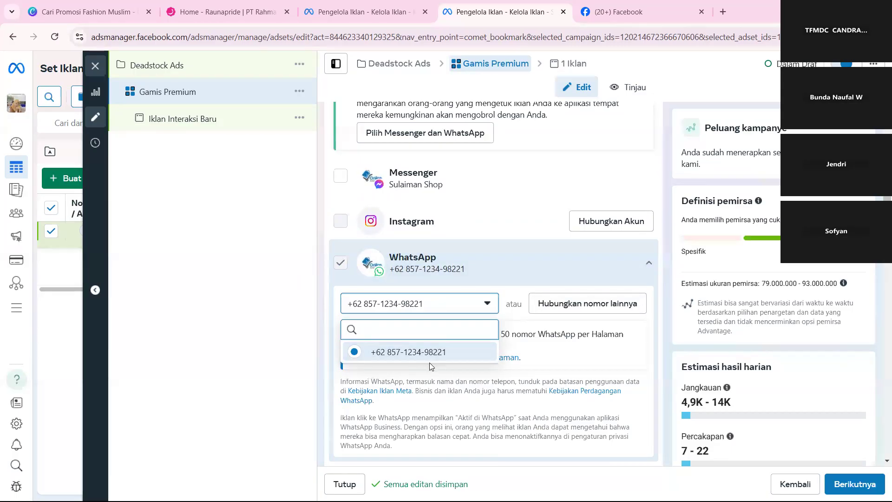
click(507, 382)
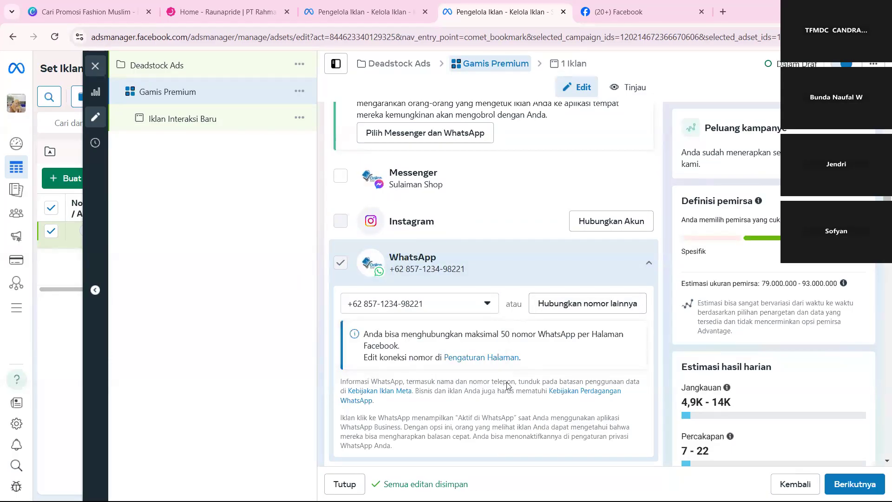
scroll(403, 395, down, 5)
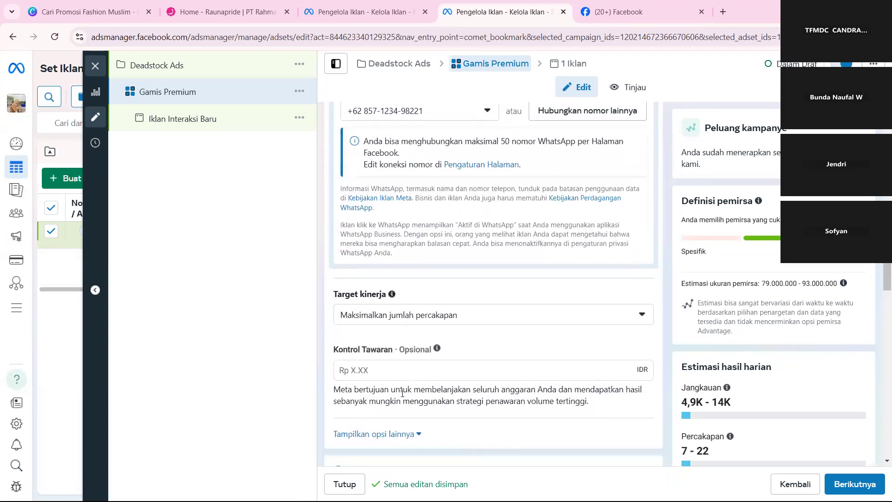
scroll(403, 395, down, 1)
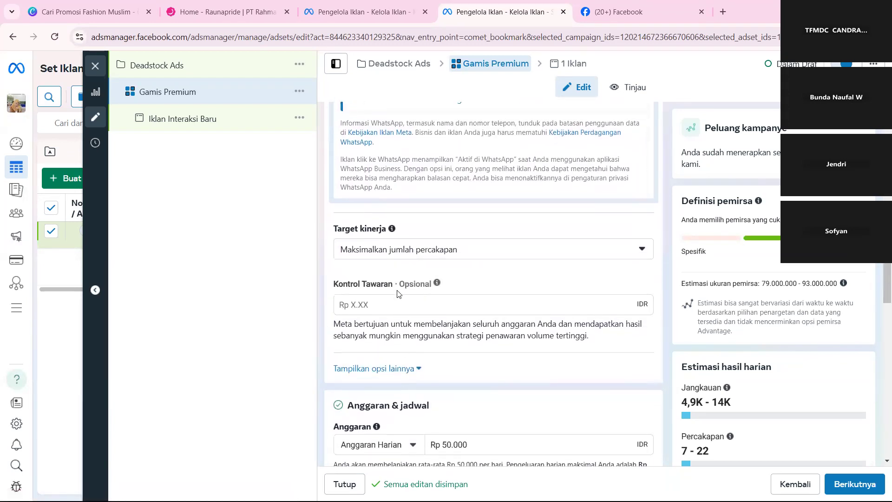
click(385, 259)
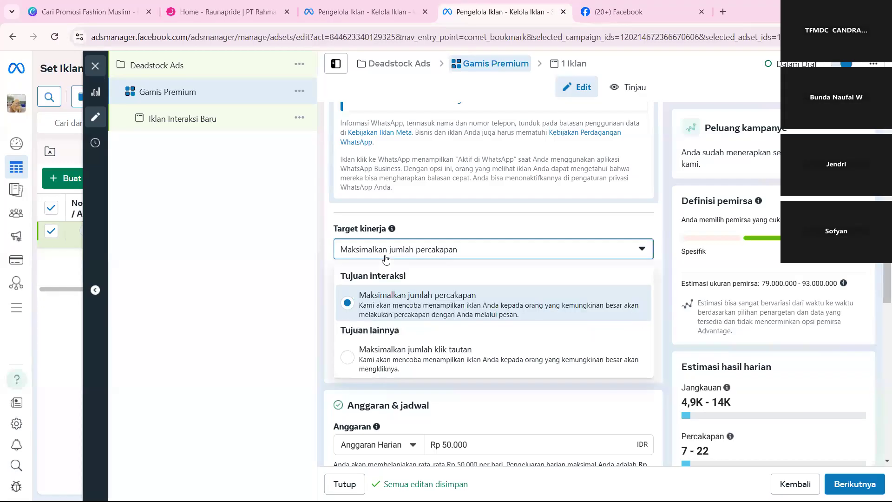
click(385, 258)
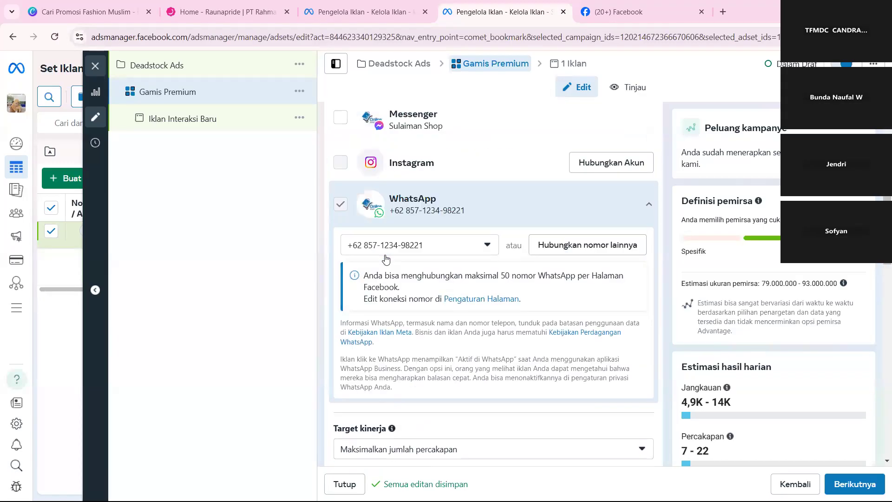
Examine the bid control and daily budget settings of the Gamis Premium ad set without changing the amount.
scroll(385, 258, down, 3)
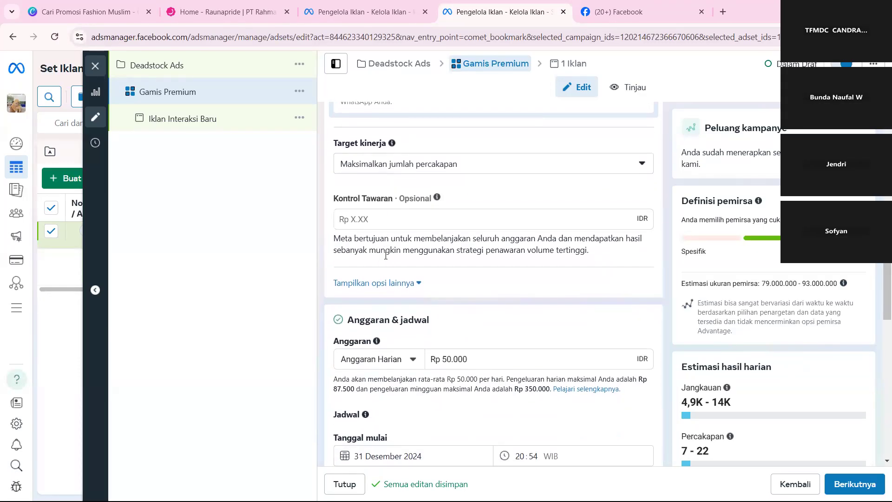
scroll(386, 256, down, 1)
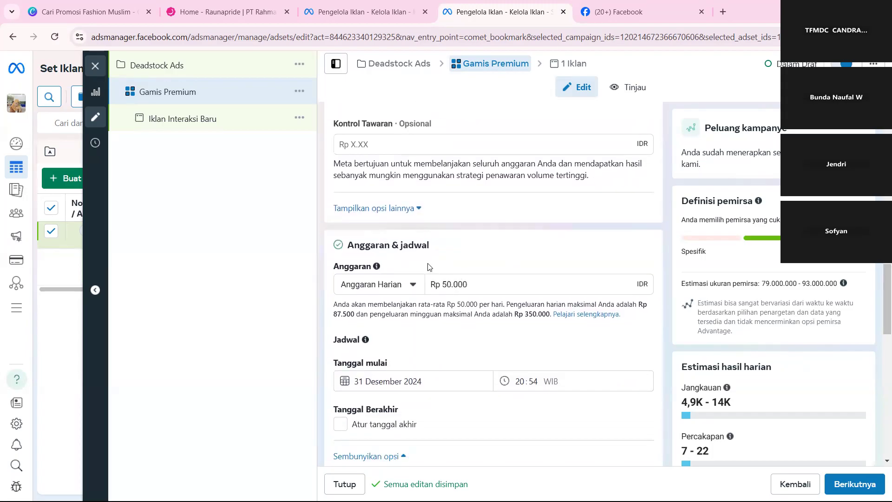
scroll(428, 266, down, 1)
scroll(428, 267, down, 1)
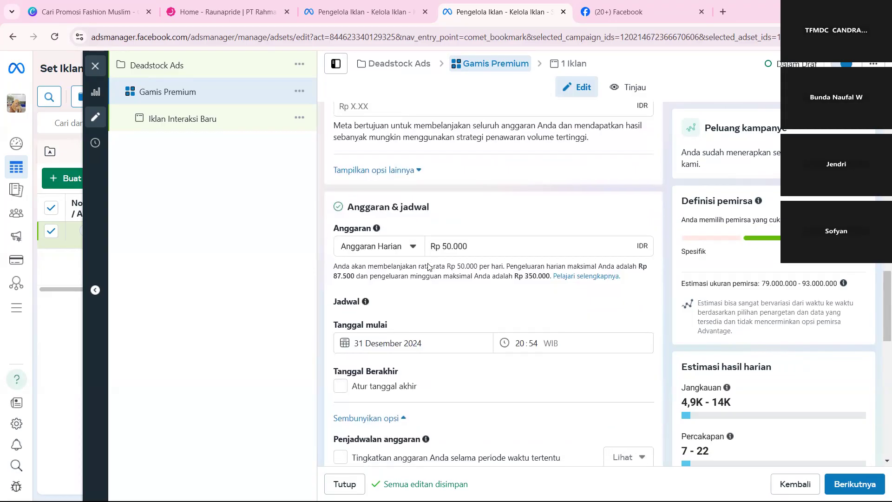
triple_click(474, 250)
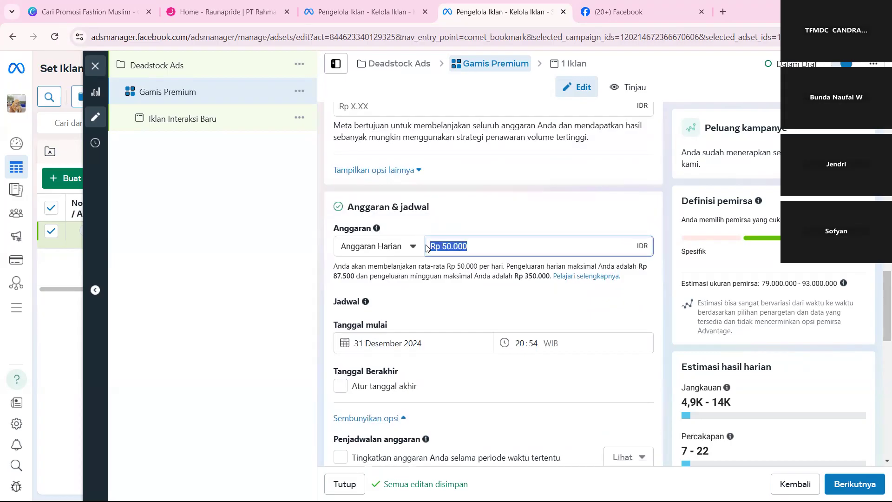
click(456, 217)
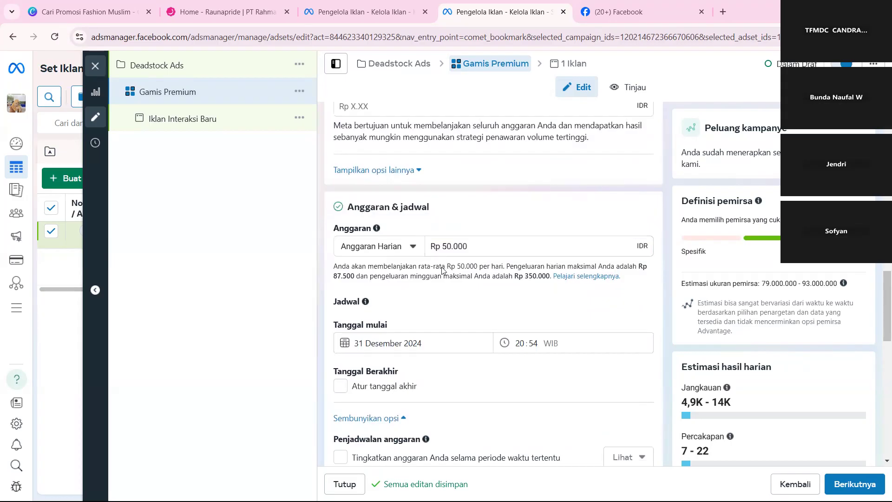
Try 1 January 2025 as the ad set's start date and set it back to 31 December 2024.
scroll(456, 338, down, 1)
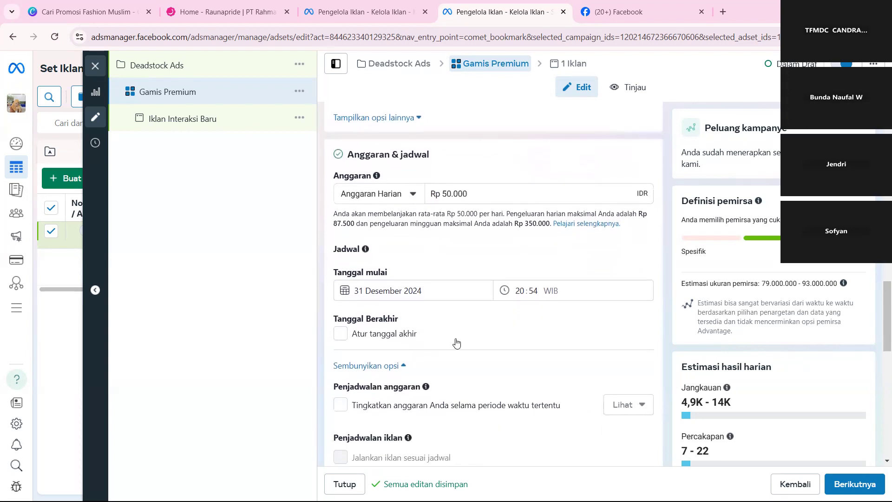
click(434, 293)
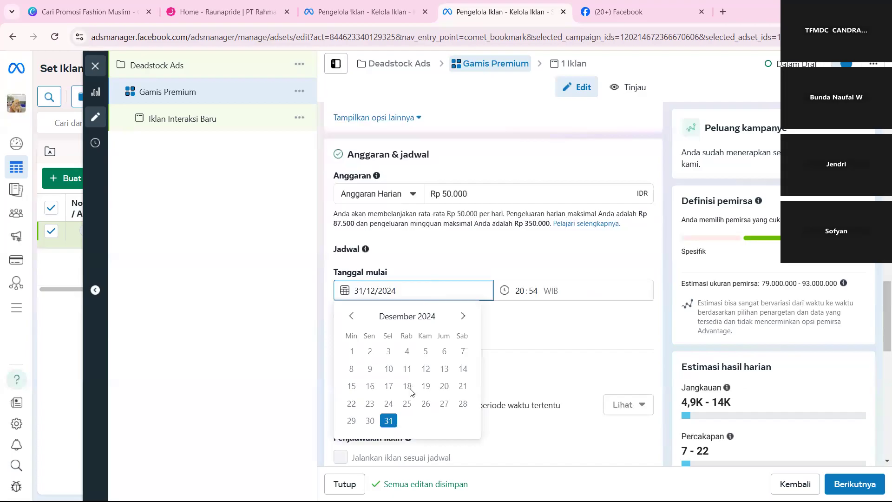
click(462, 316)
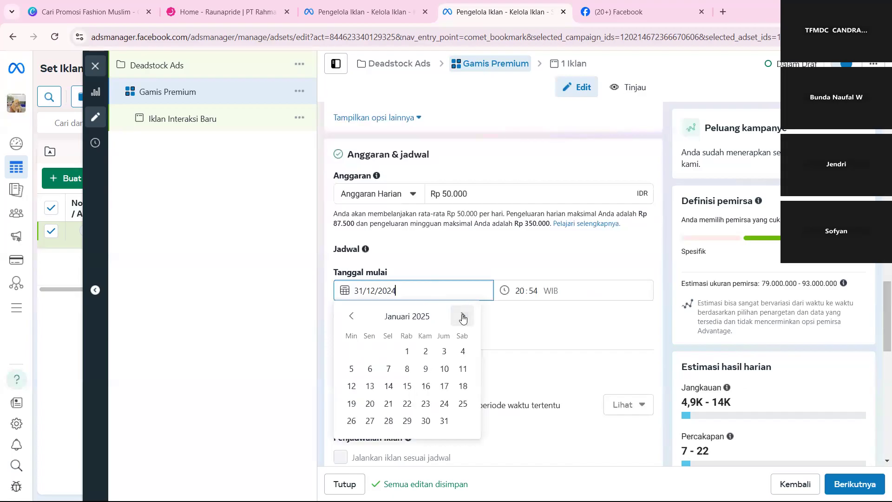
click(407, 351)
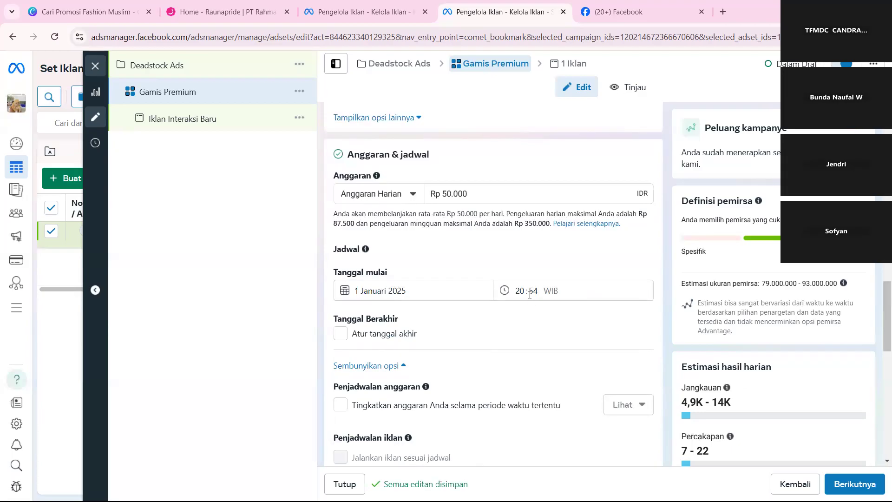
click(435, 292)
click(351, 321)
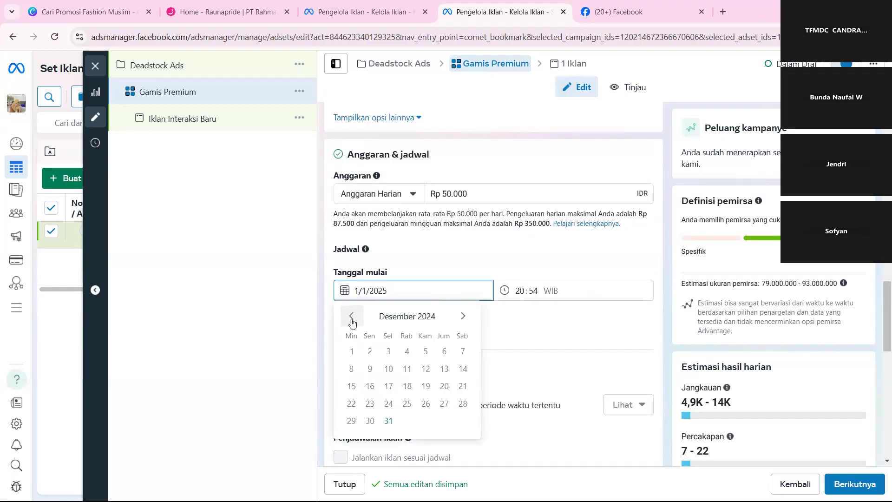
click(389, 421)
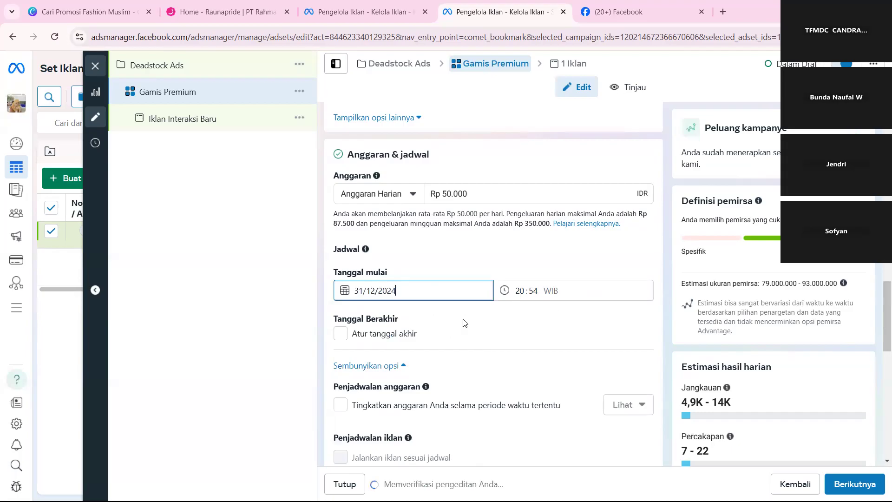
Try enabling an end date for the Gamis Premium ad set and turn it off again.
click(342, 338)
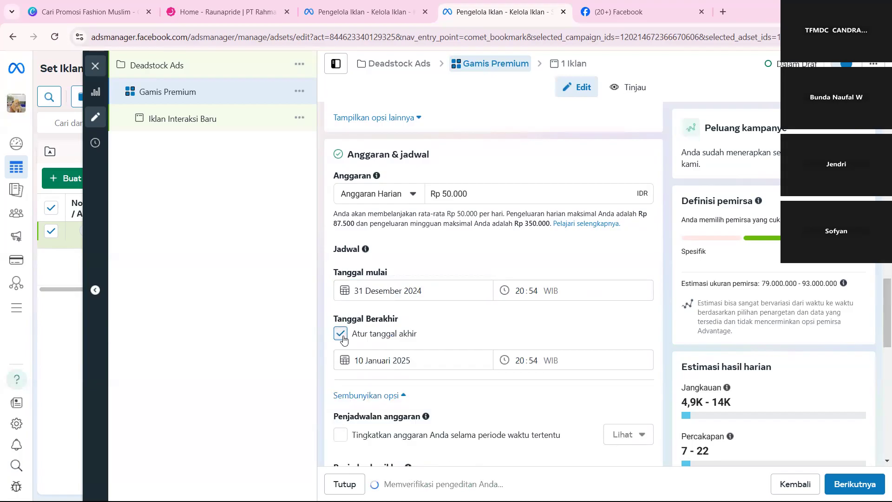
click(341, 333)
scroll(415, 357, down, 2)
scroll(414, 357, down, 1)
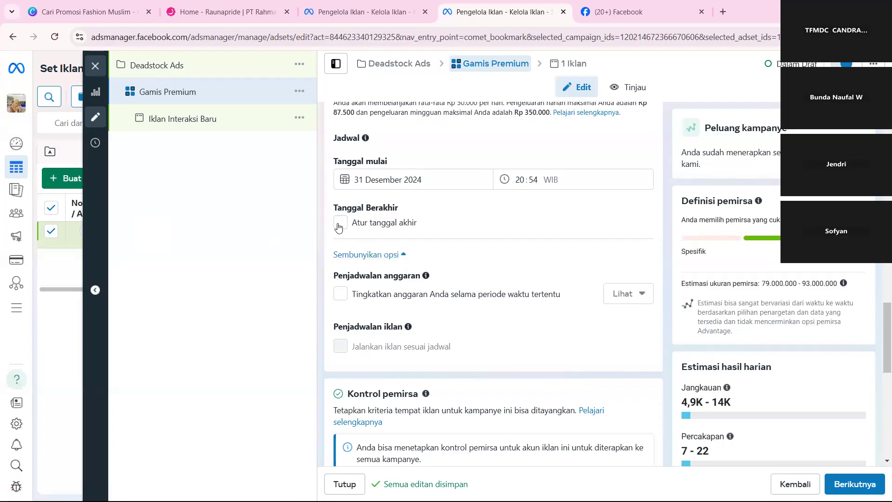
Change the audience location of the ad set from all of Indonesia to the city of Bekasi, West Java.
scroll(390, 312, down, 3)
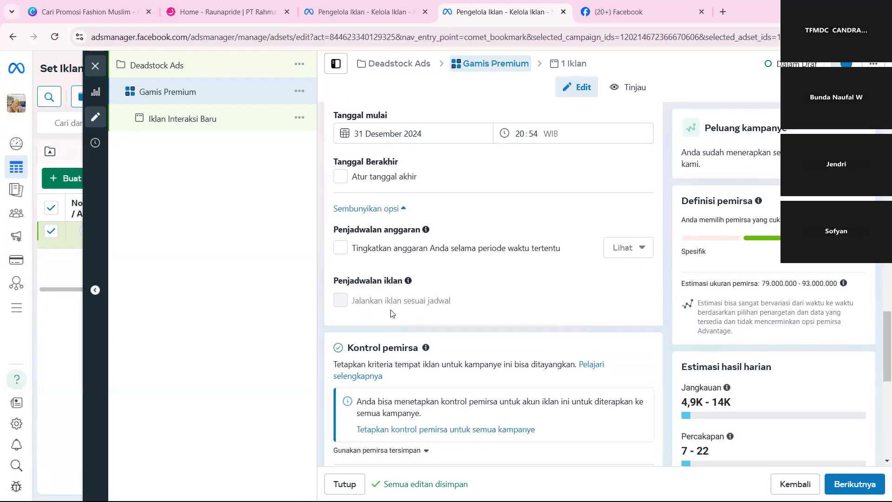
scroll(392, 311, down, 2)
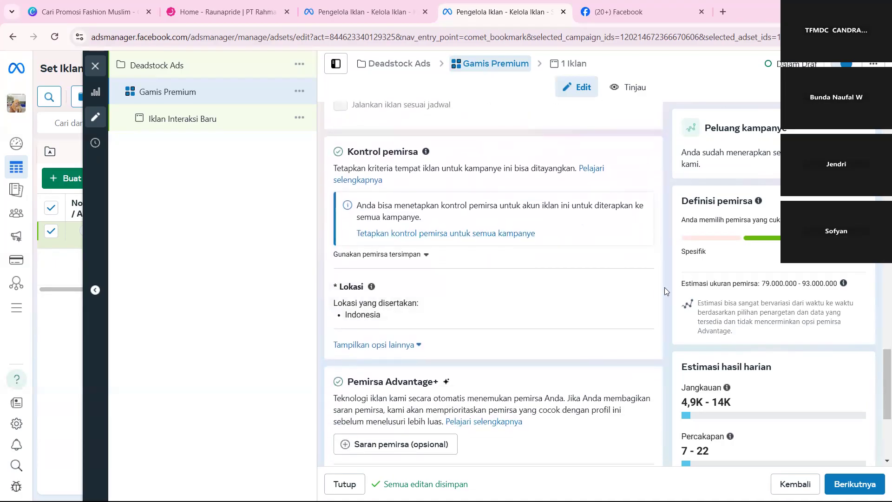
click(636, 290)
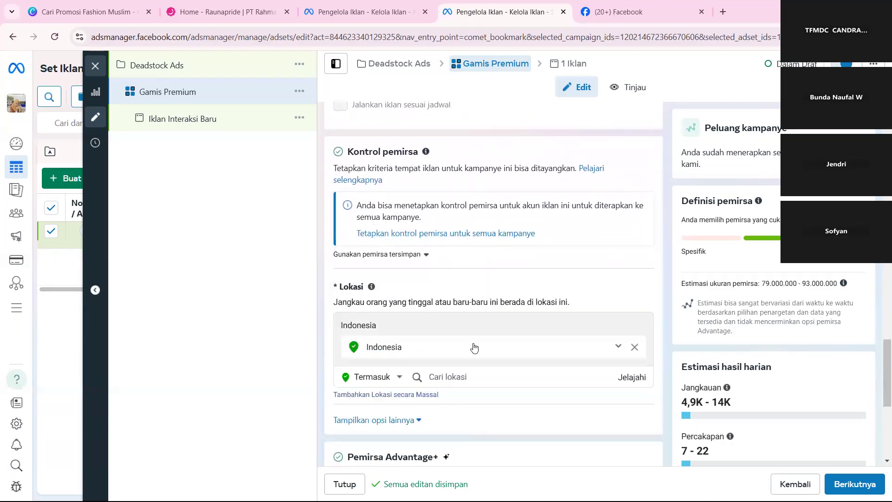
click(524, 371)
text(Bekasi)
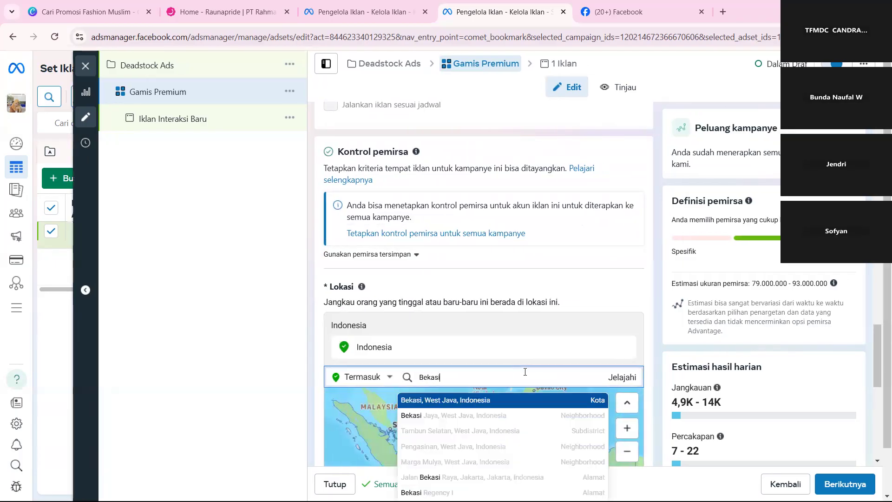
click(444, 406)
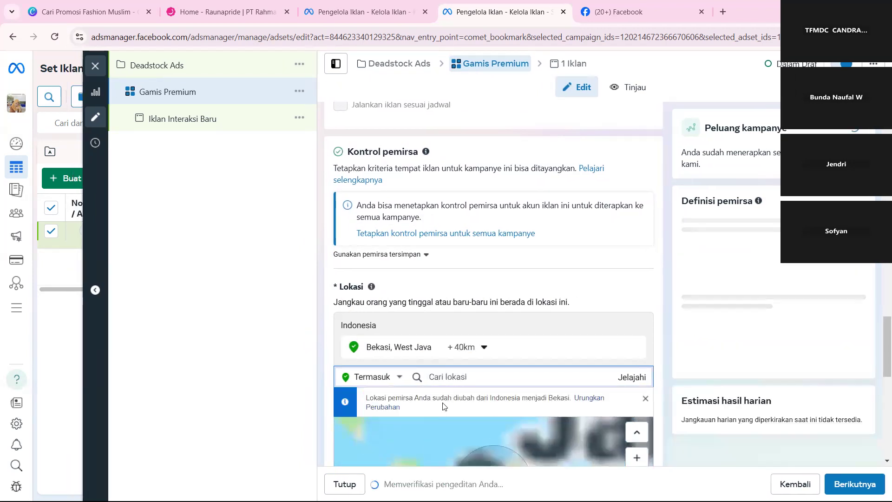
Set the targeting radius around Bekasi to 25 km.
scroll(496, 333, down, 3)
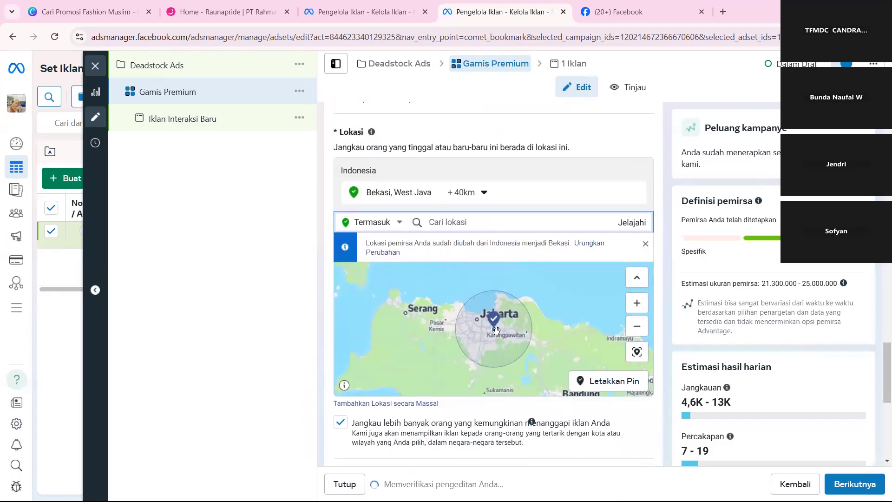
click(470, 193)
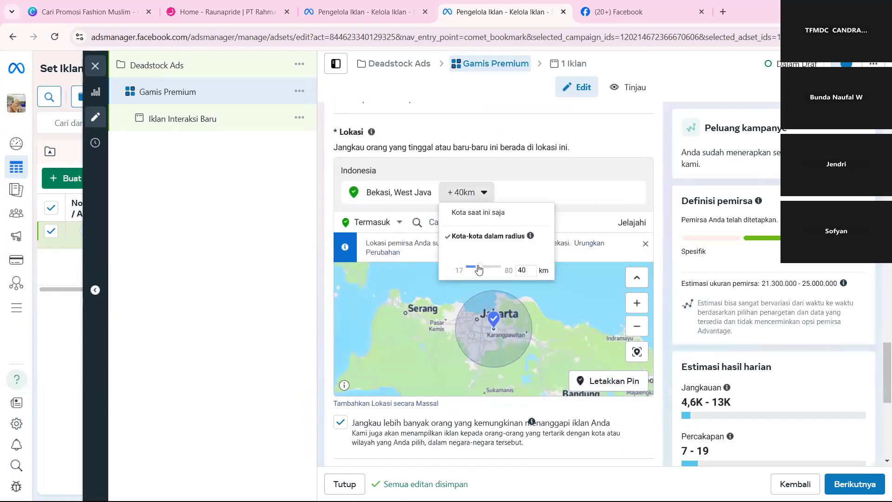
drag(479, 272, 474, 273)
click(577, 317)
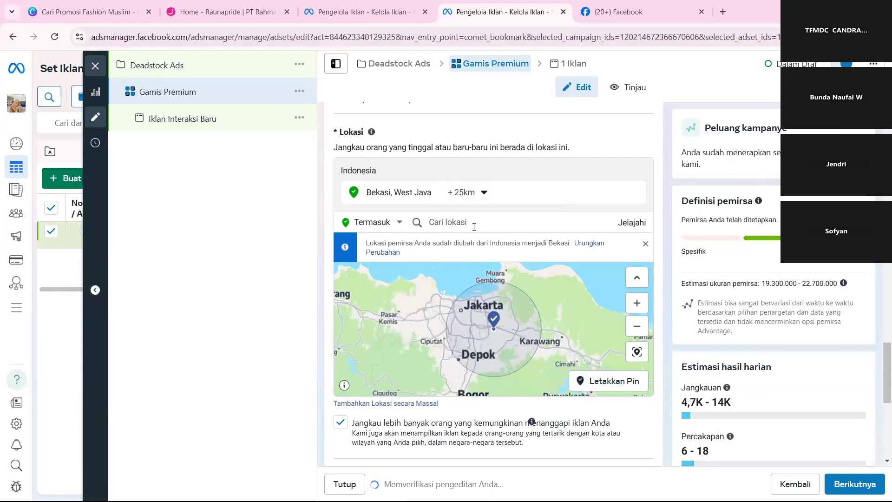
Limit the Bekasi location to the current city only (Kota saat ini saja) and check its radius options.
click(479, 199)
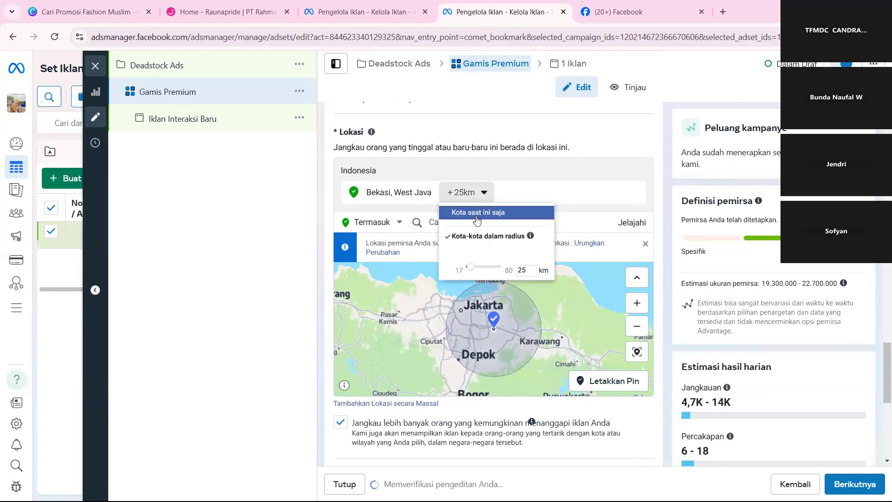
click(489, 216)
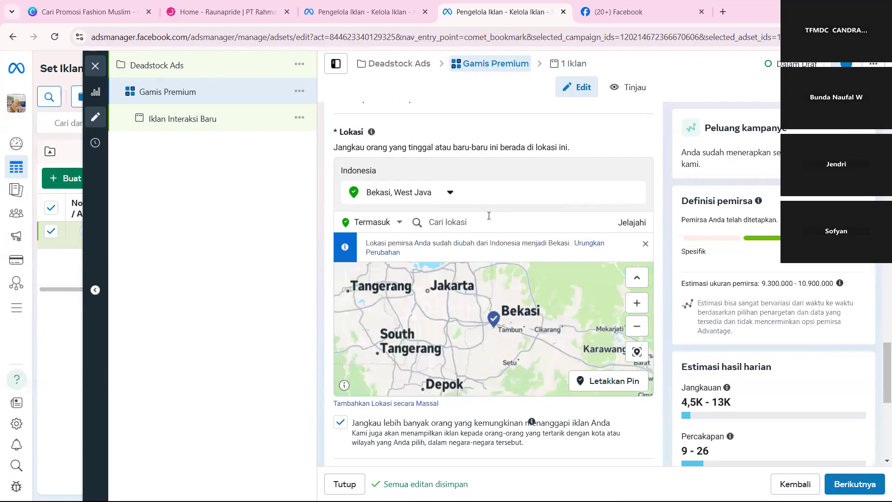
click(450, 194)
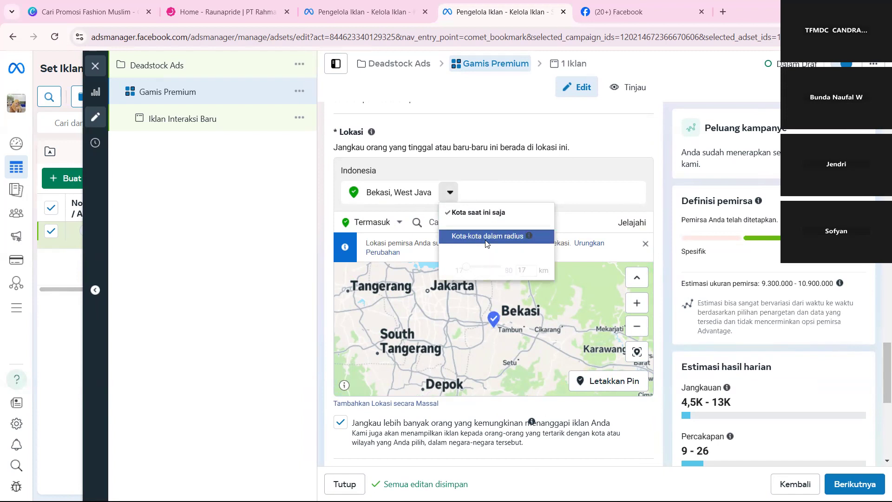
click(518, 175)
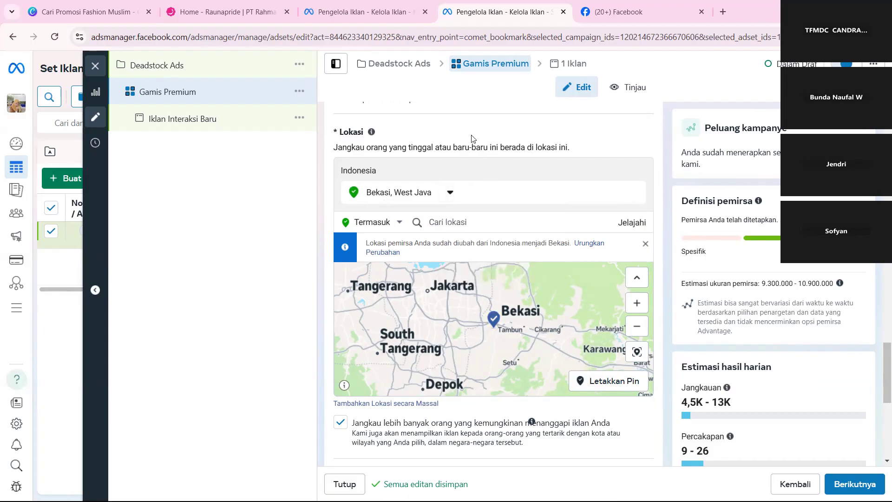
scroll(473, 139, down, 1)
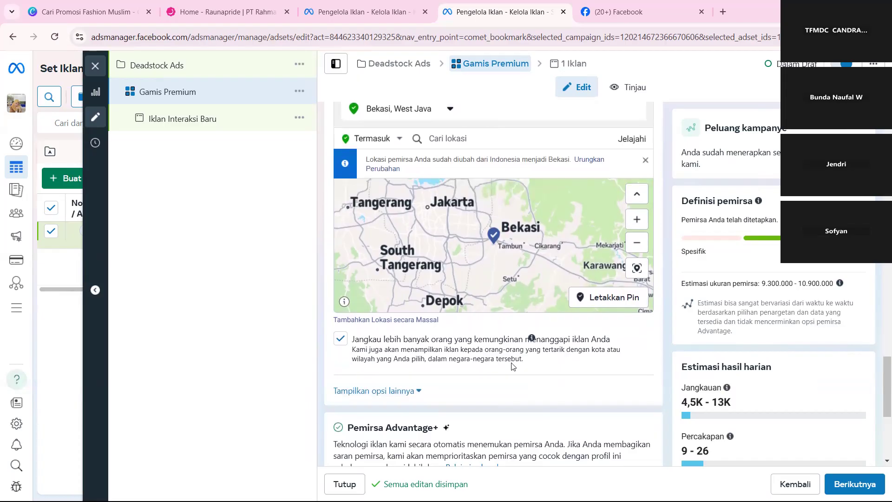
scroll(512, 366, down, 2)
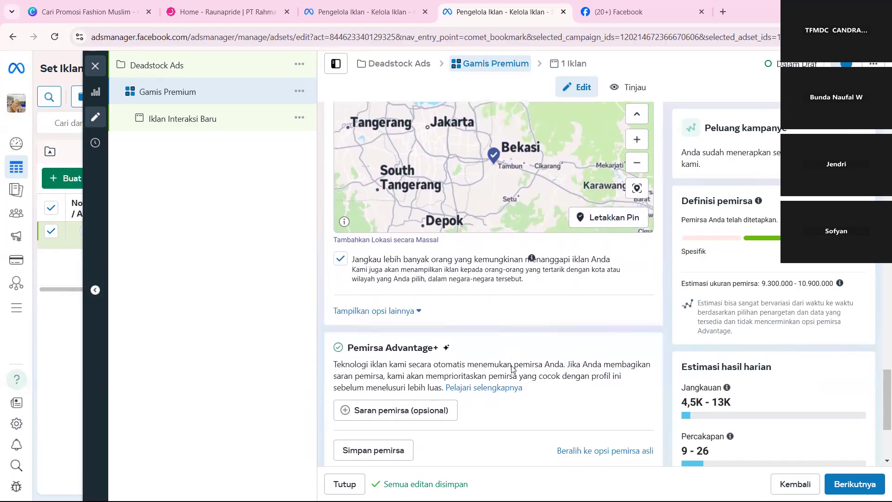
Add the province of Jakarta, Indonesia as an included location and look at its exclusion option without applying it.
scroll(512, 367, up, 4)
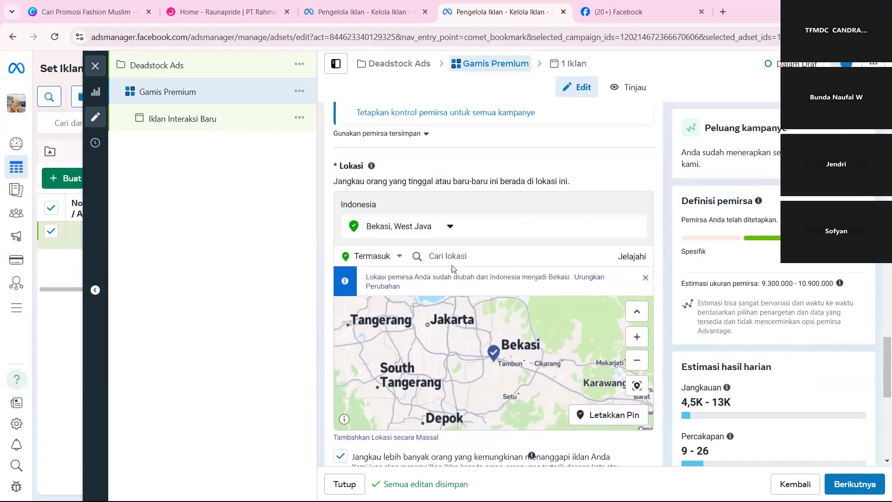
click(451, 257)
text(Jak)
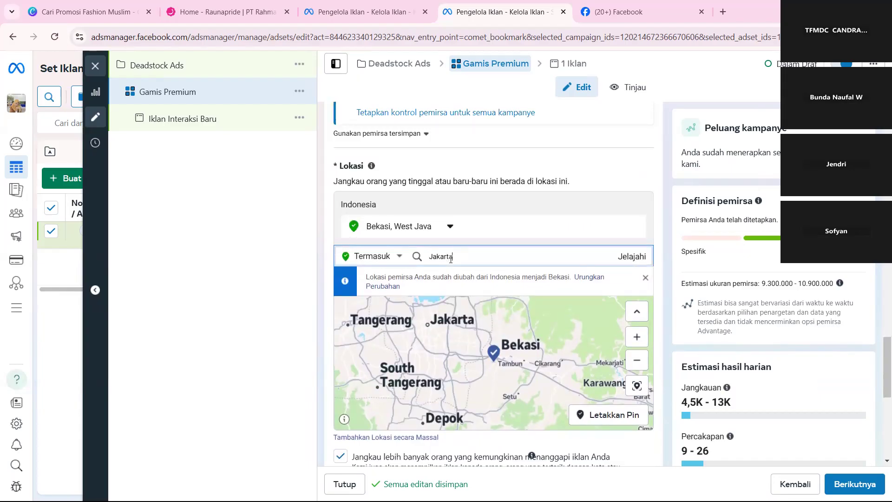
text(arta)
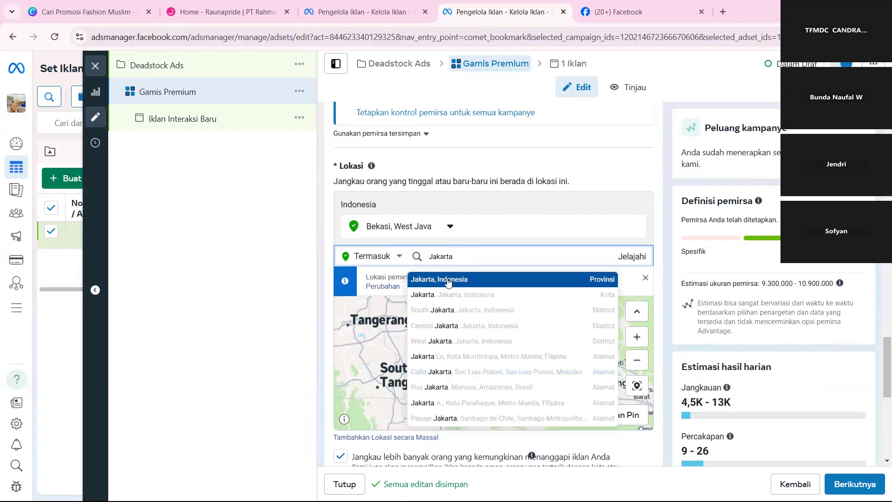
click(448, 280)
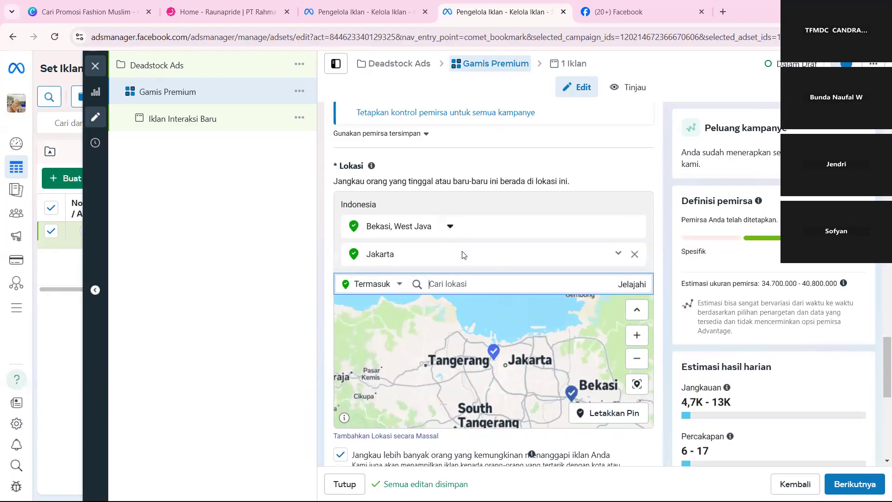
click(618, 254)
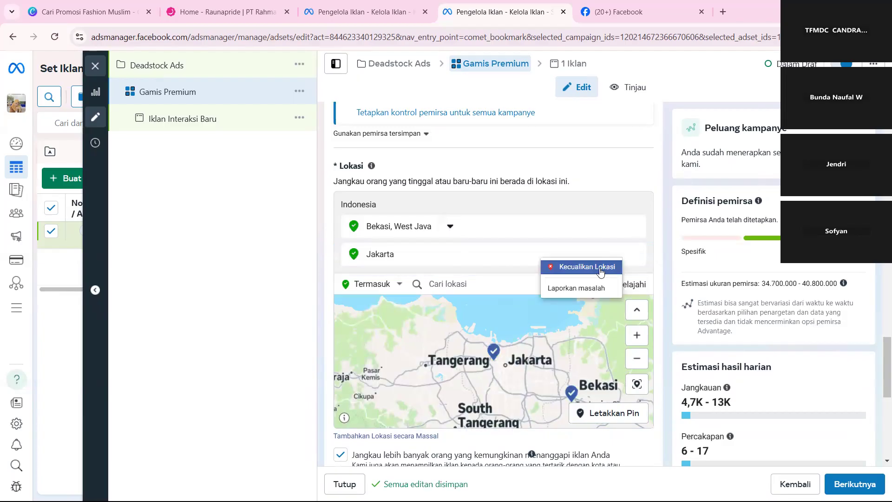
click(454, 266)
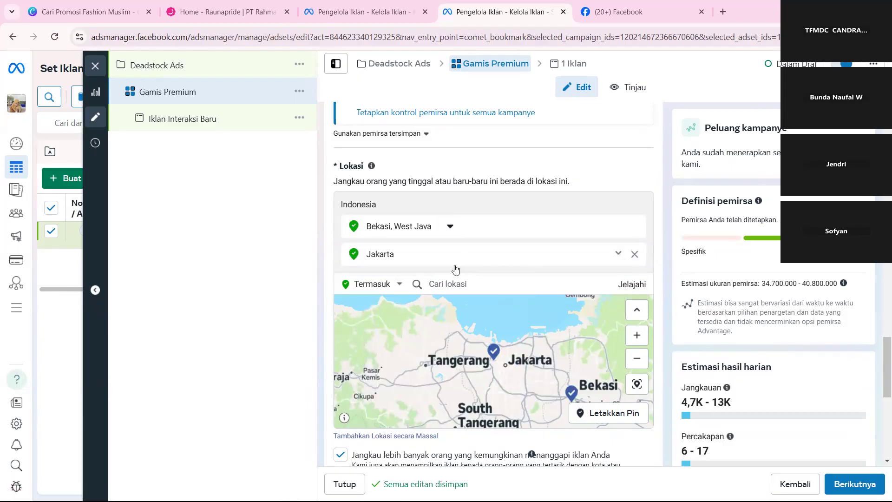
Switch the location mode to exclude (Kecualikan) and add the city of Depok, West Java as an excluded location.
click(399, 287)
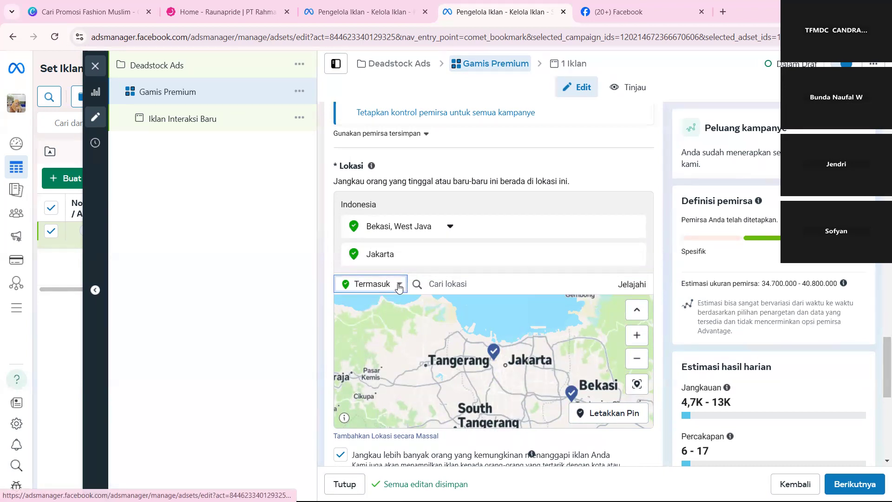
click(399, 287)
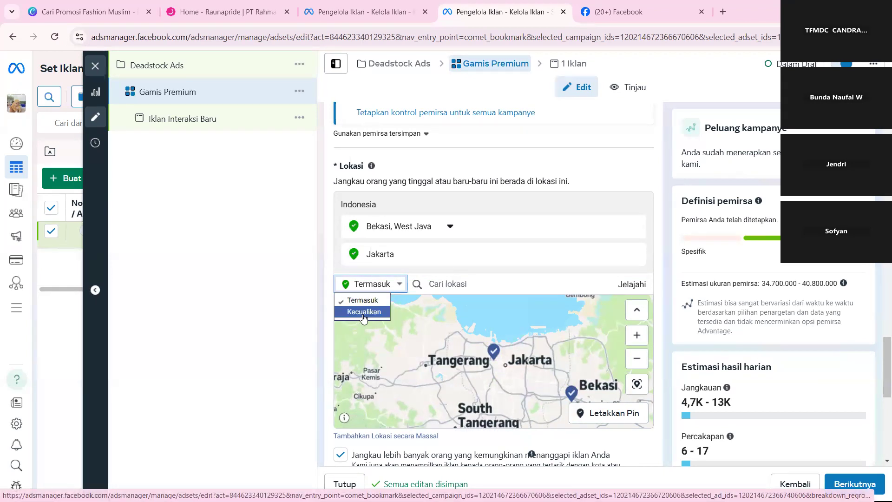
click(363, 316)
click(450, 288)
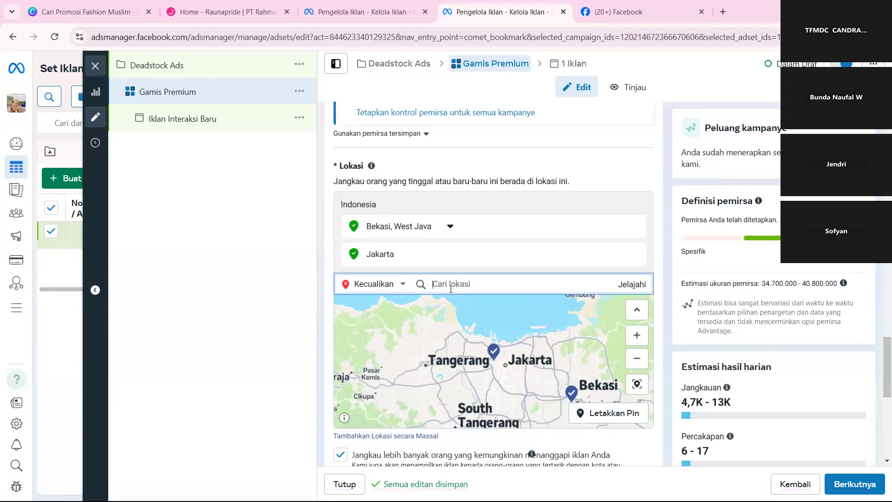
text(De)
key(BackSpace)
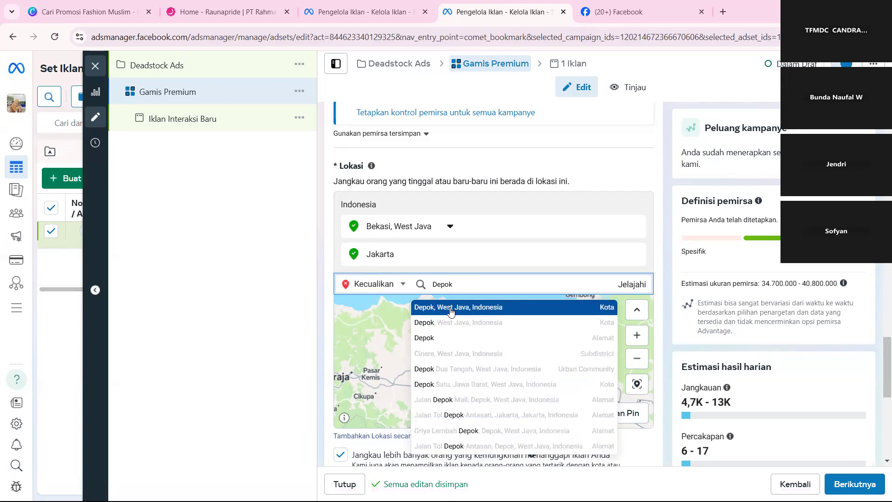
click(450, 308)
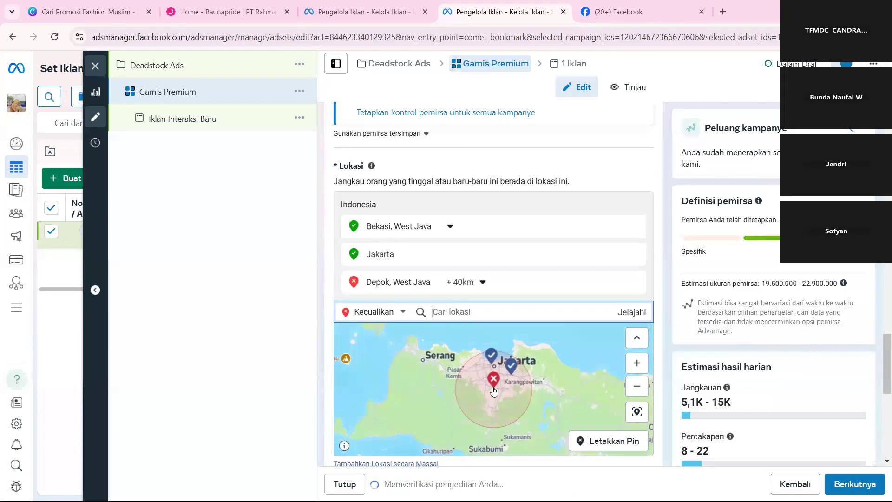
Limit the Depok exclusion to the current city only and view the targeted area on the map.
click(461, 287)
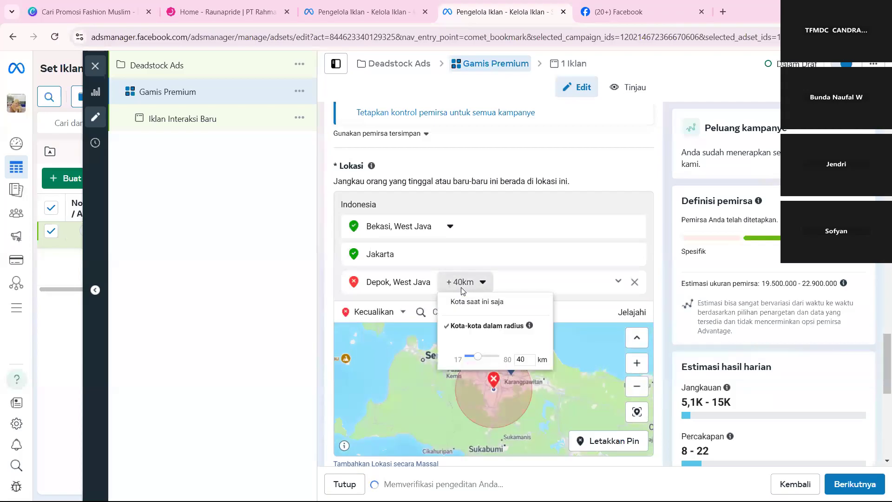
click(464, 303)
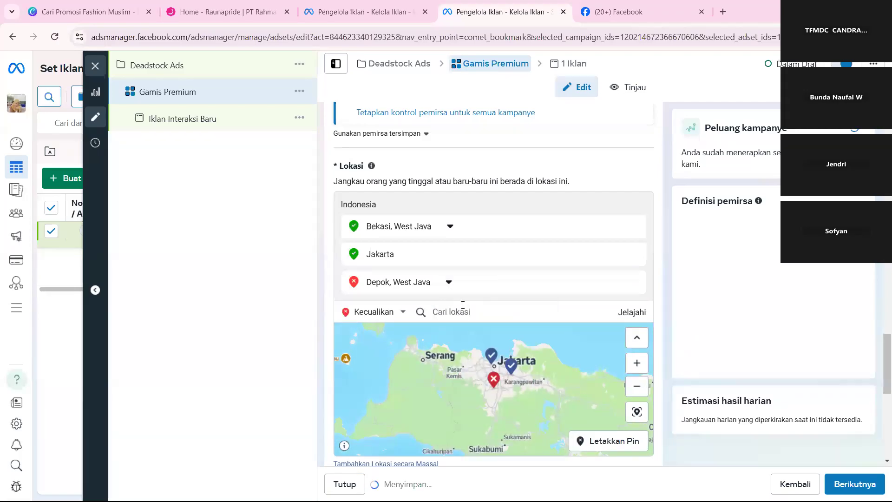
drag(528, 371, 484, 434)
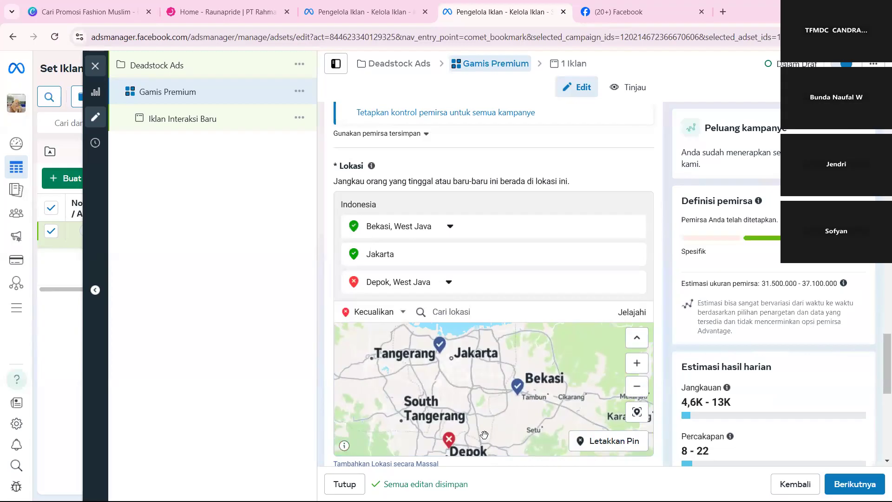
Look up "Indone" in the location search, switch the location mode back to include (Termasuk), and clear the search text.
click(457, 311)
text(Indone)
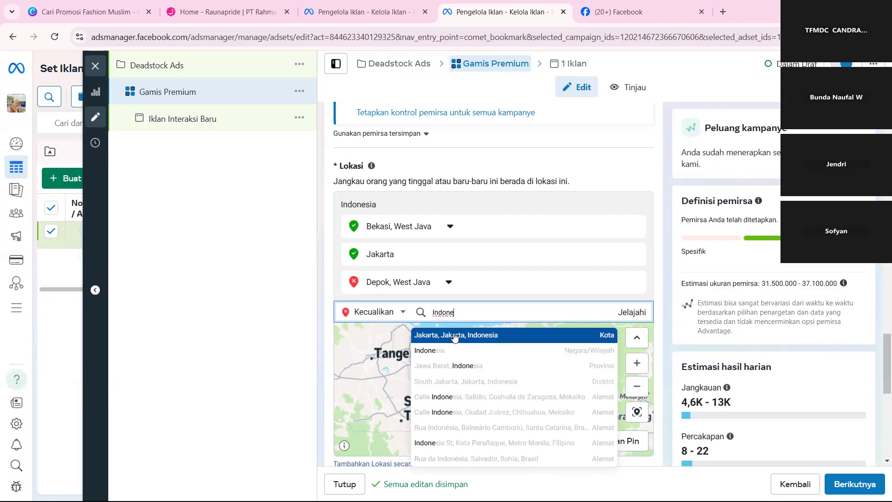
click(394, 313)
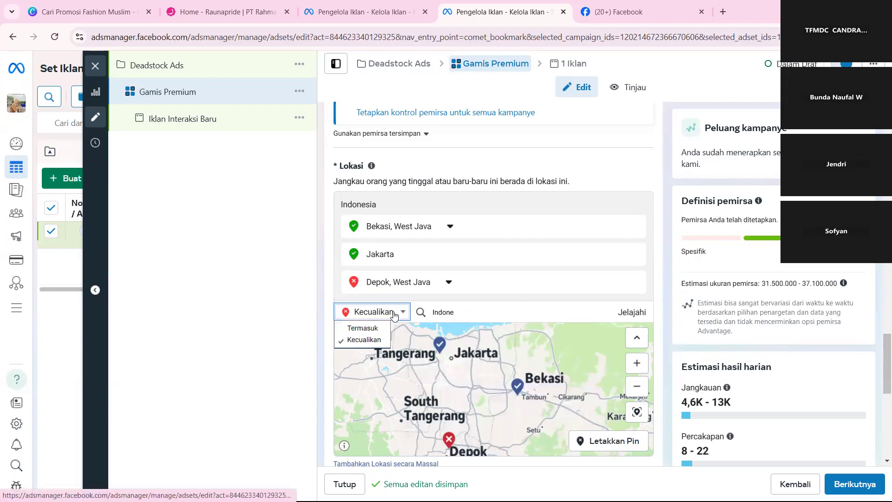
click(380, 328)
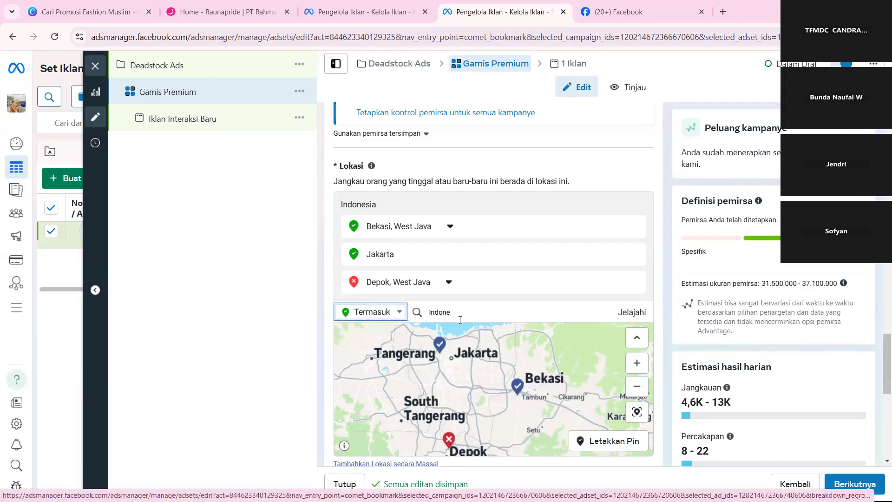
drag(391, 312, 368, 300)
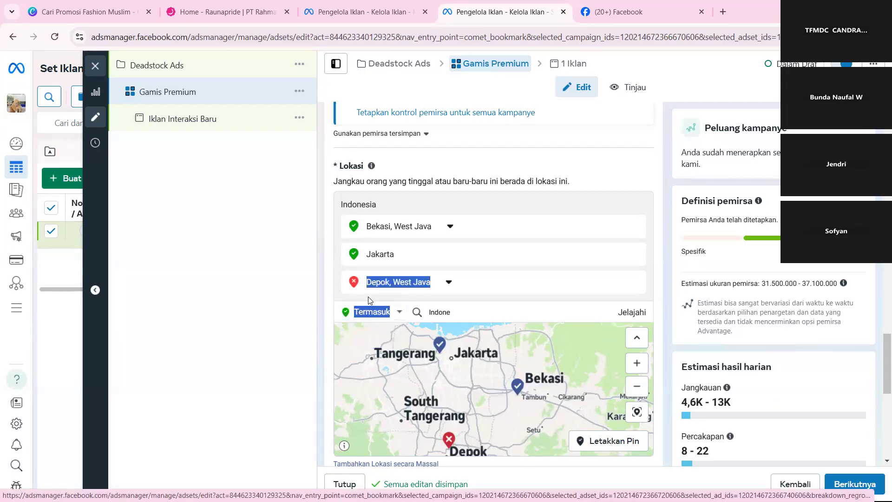
click(489, 316)
click(489, 315)
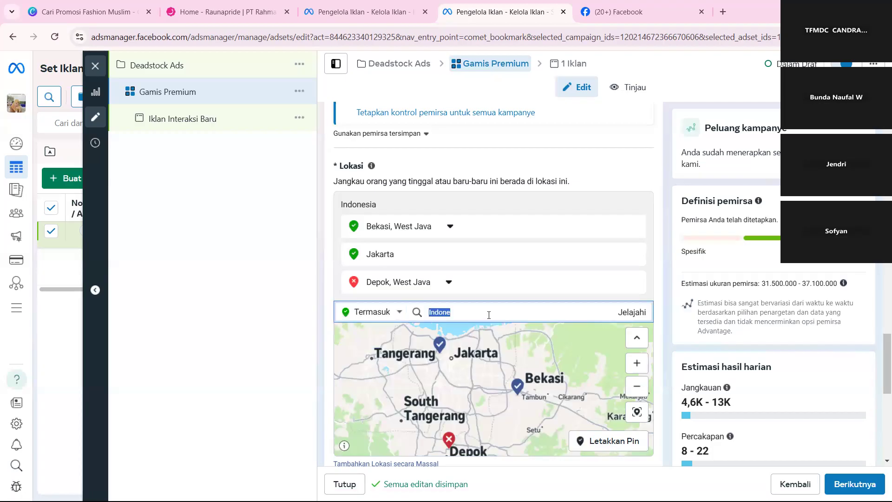
key(BackSpace)
click(328, 291)
Switch the ad set from the Advantage+ audience to the original audience options (Gunakan pemirsa asli).
scroll(328, 290, down, 4)
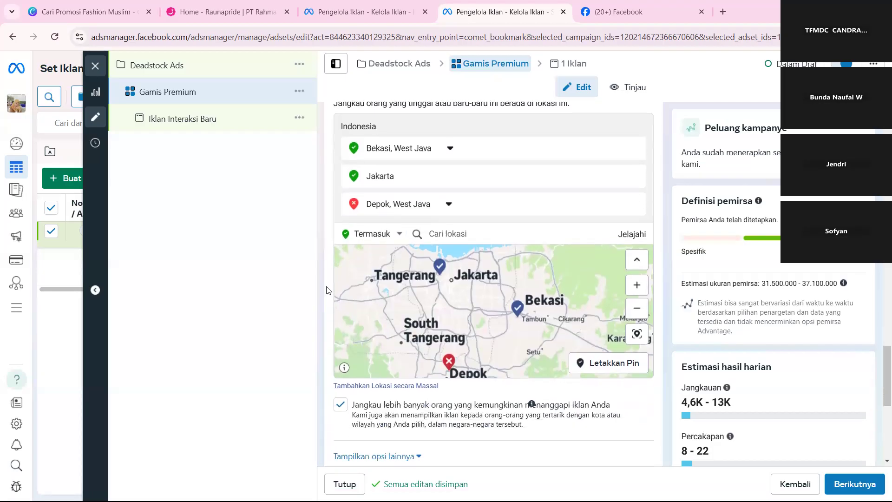
scroll(328, 290, down, 3)
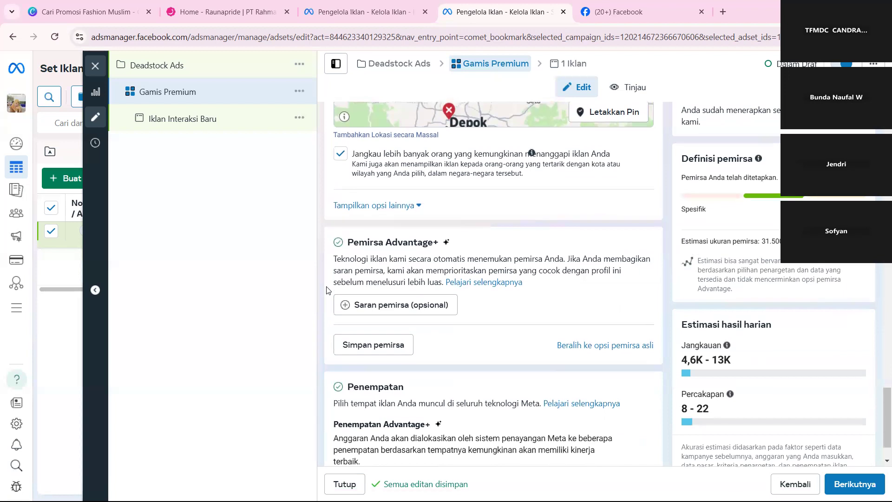
scroll(328, 290, up, 2)
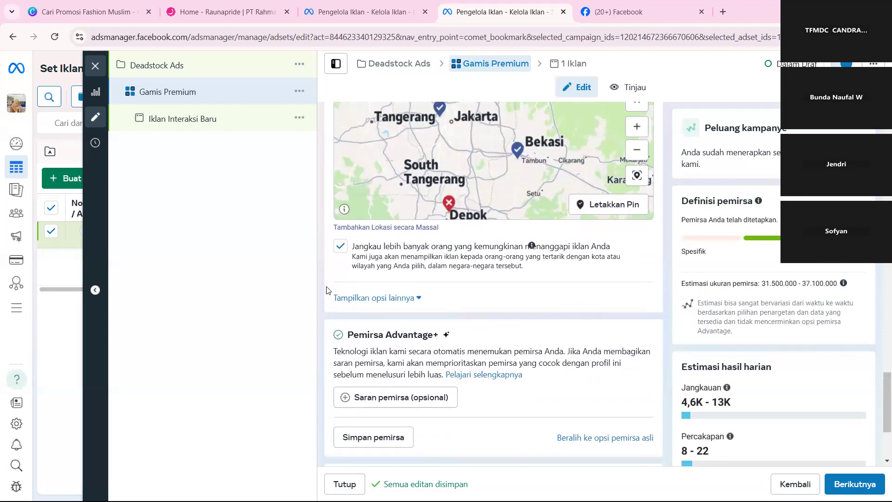
scroll(329, 290, up, 1)
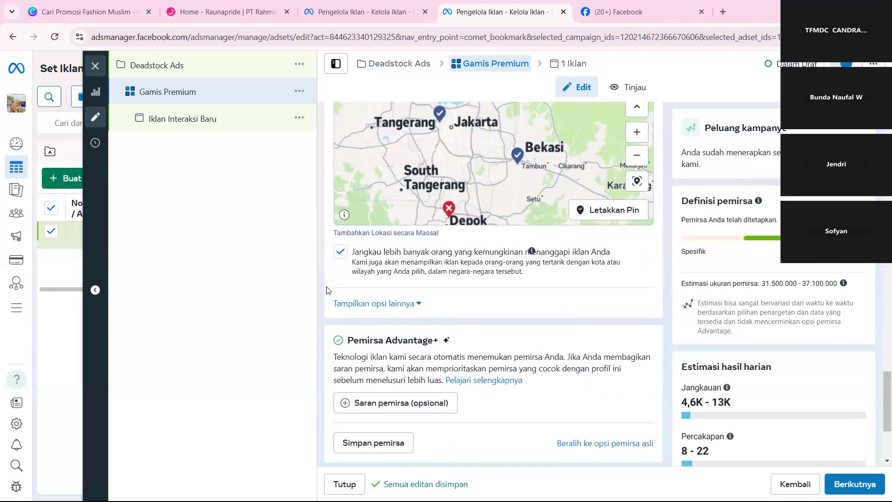
scroll(328, 290, down, 2)
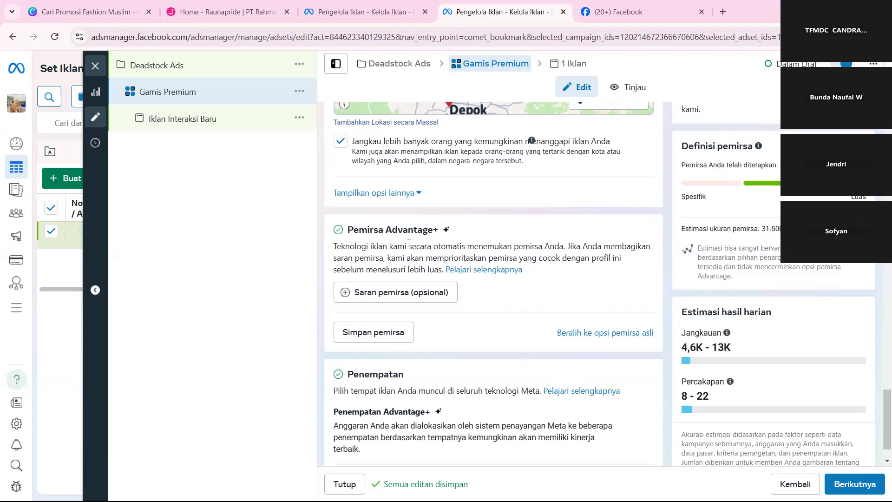
click(601, 333)
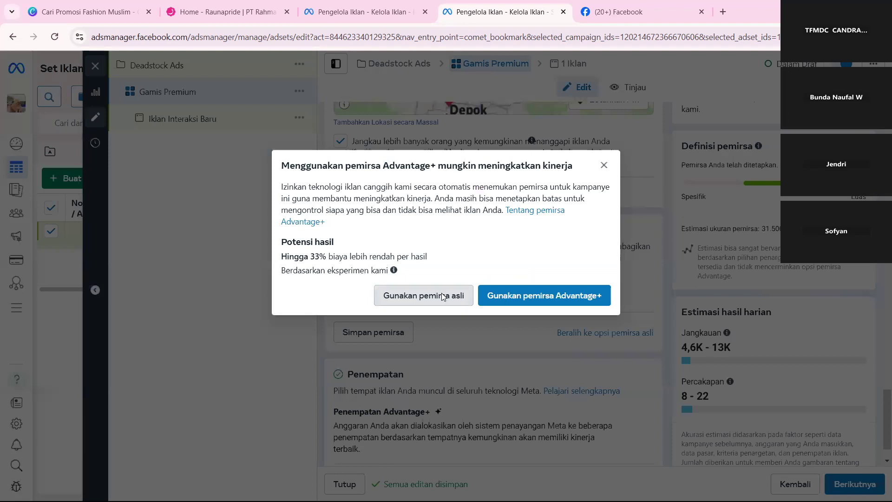
click(441, 295)
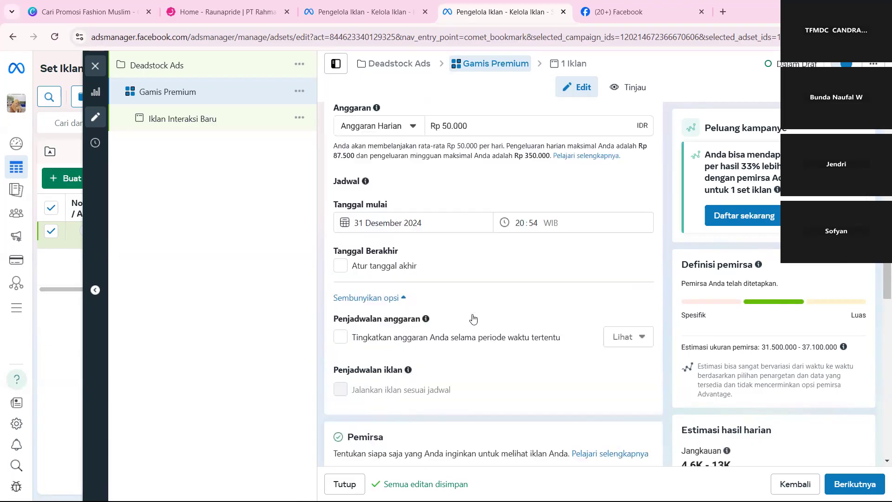
Dismiss the start date warning in the schedule, enable an end date and set it to 4 January 2025.
scroll(470, 288, down, 1)
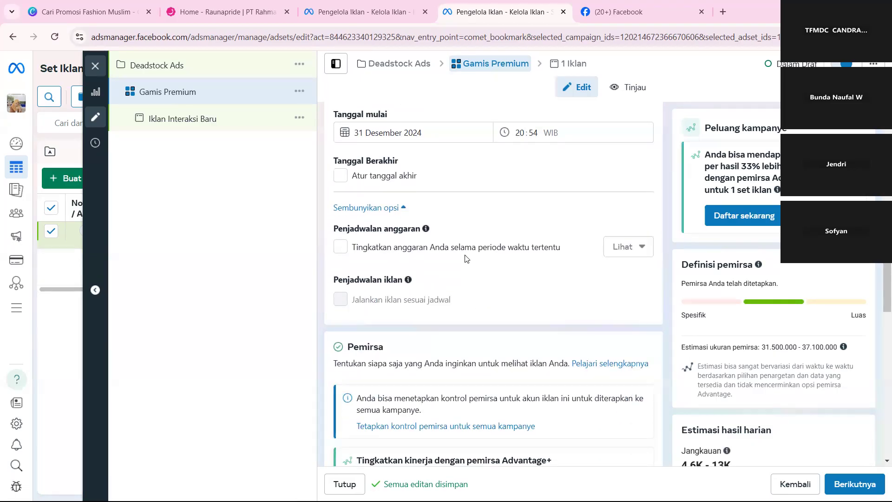
scroll(467, 259, up, 4)
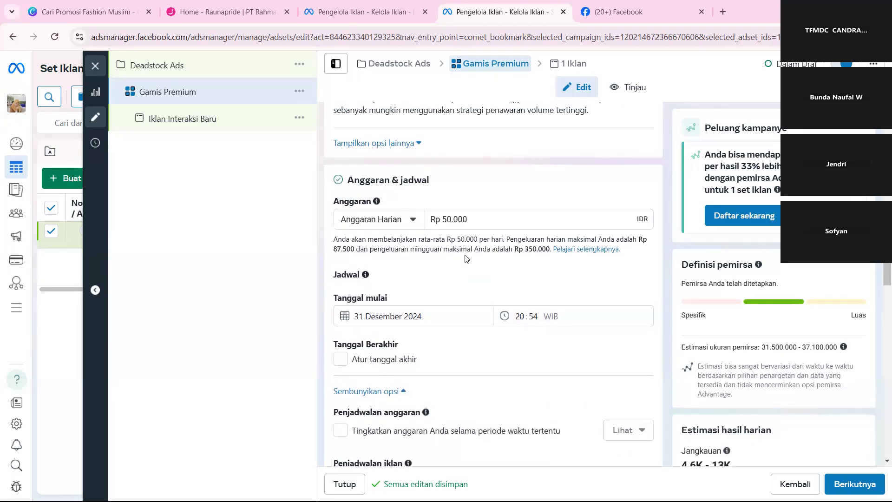
scroll(467, 258, up, 2)
scroll(467, 259, down, 7)
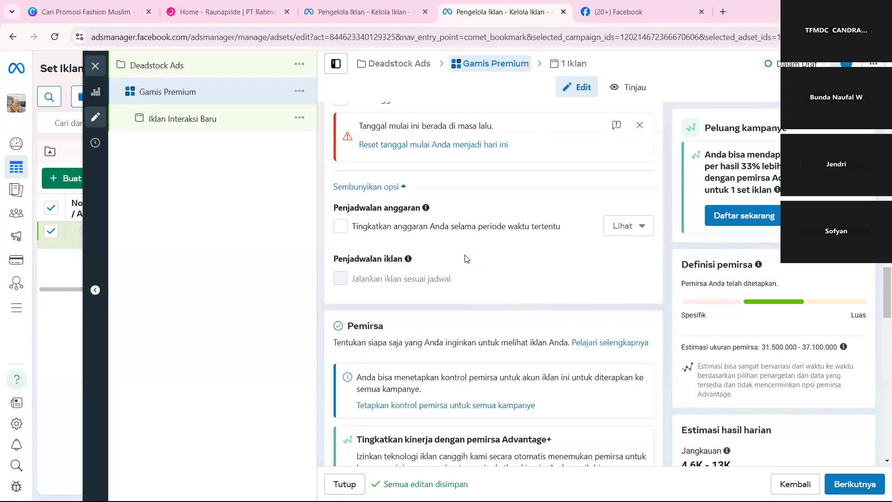
scroll(466, 259, up, 3)
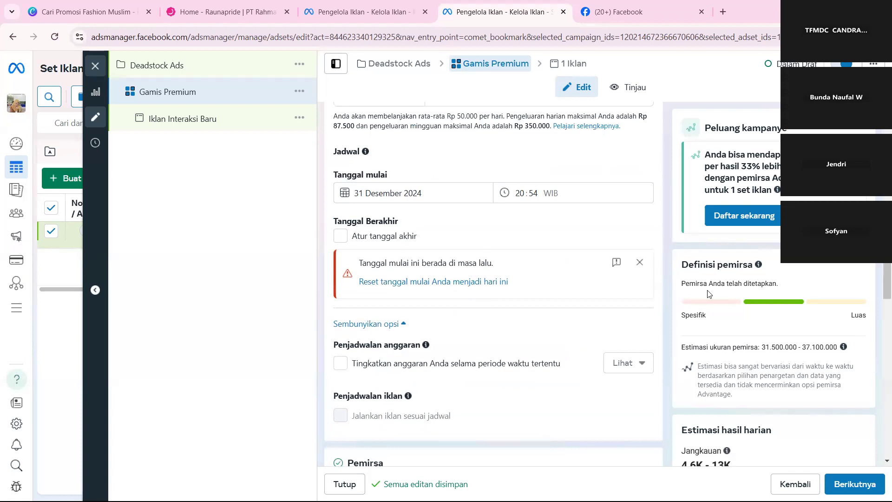
click(639, 262)
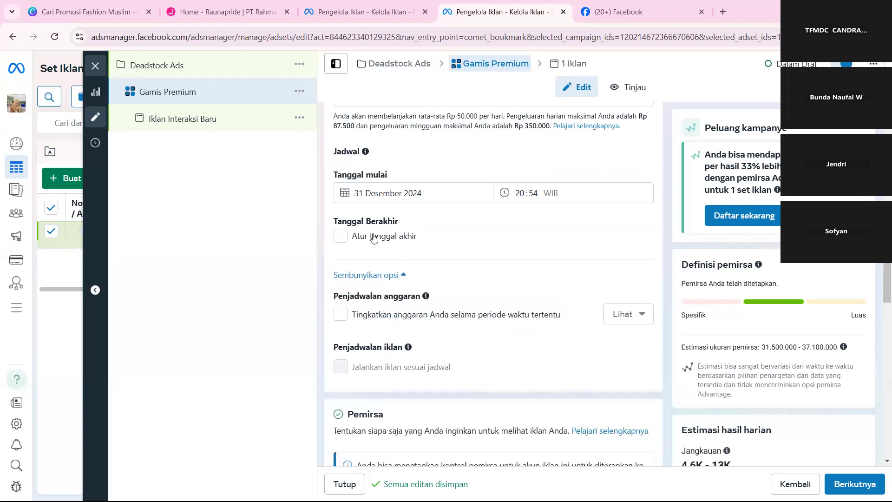
click(340, 235)
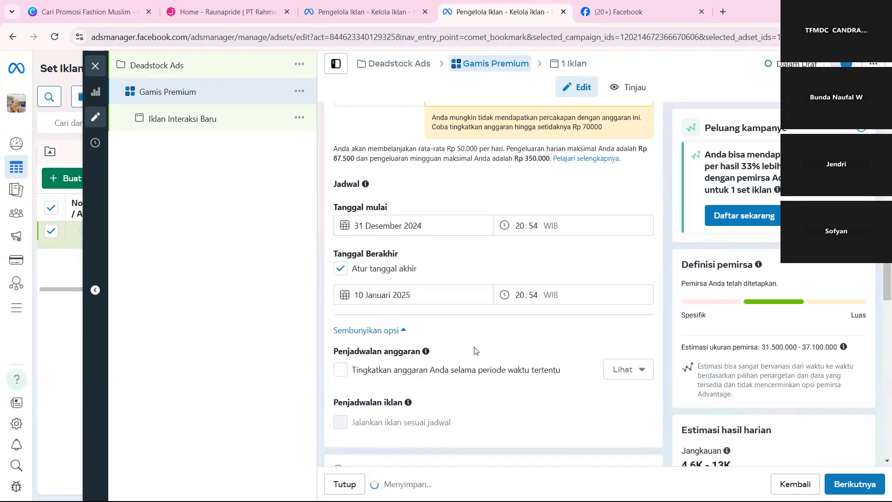
click(430, 297)
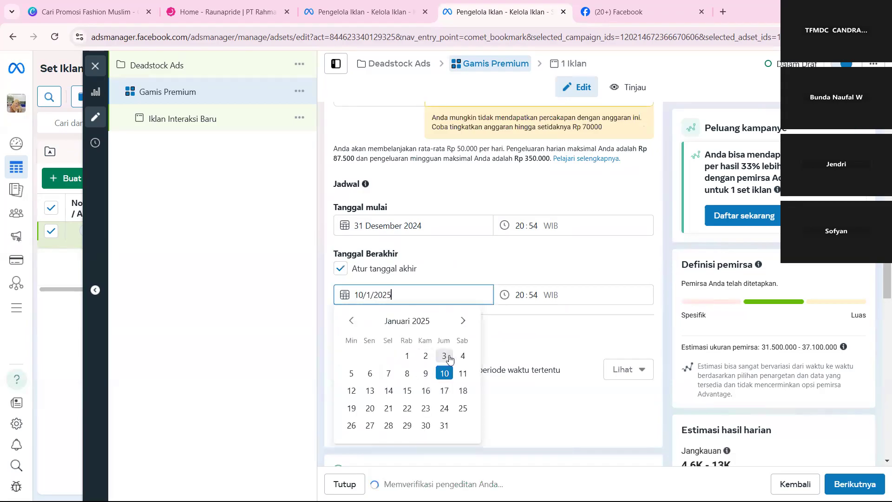
click(456, 360)
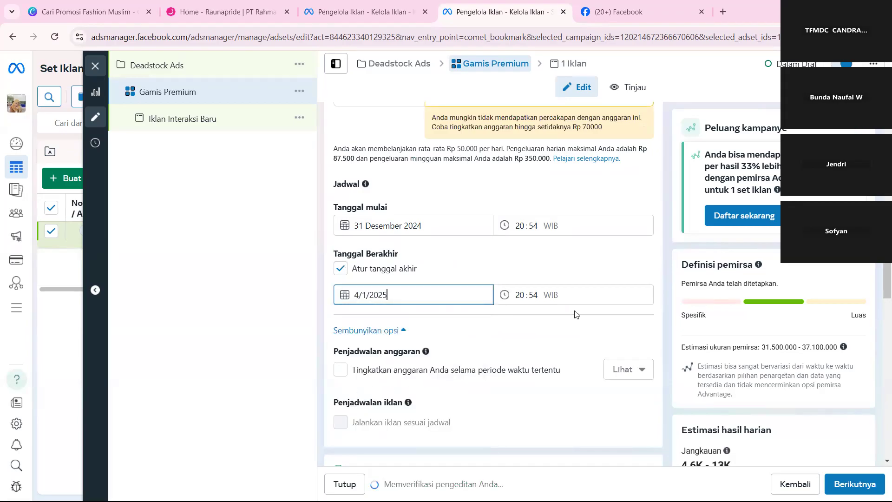
click(487, 282)
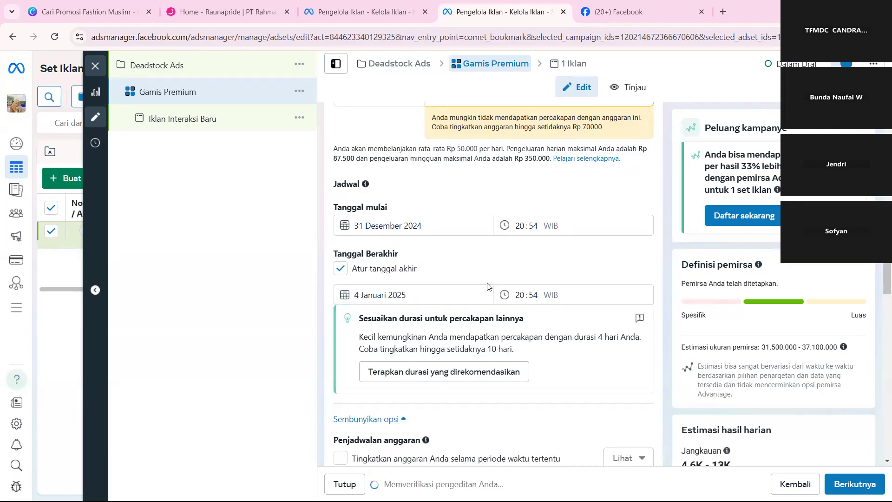
Set the audience's minimum age (Umur) to 24.
scroll(487, 284, down, 5)
scroll(488, 284, down, 8)
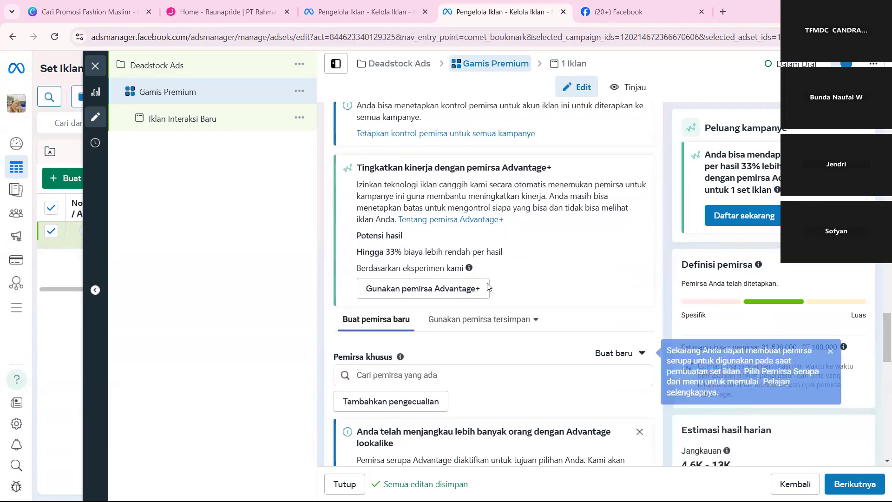
scroll(488, 283, up, 3)
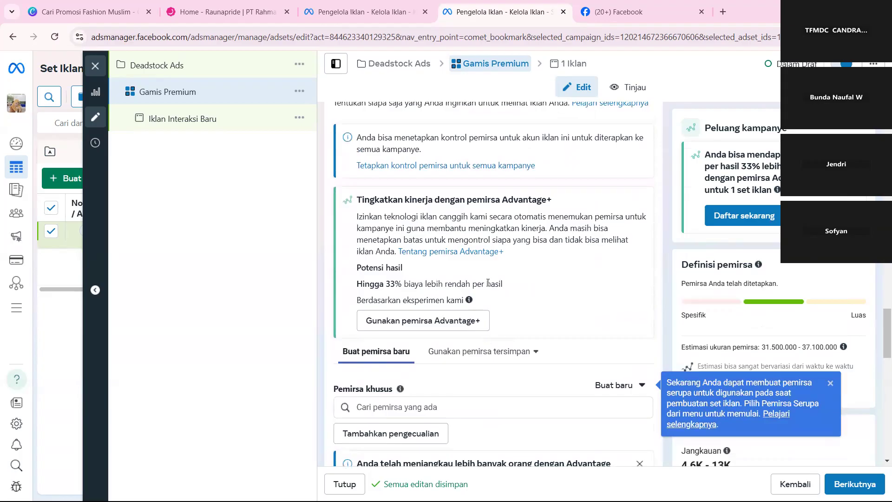
scroll(488, 285, down, 2)
scroll(488, 285, down, 2)
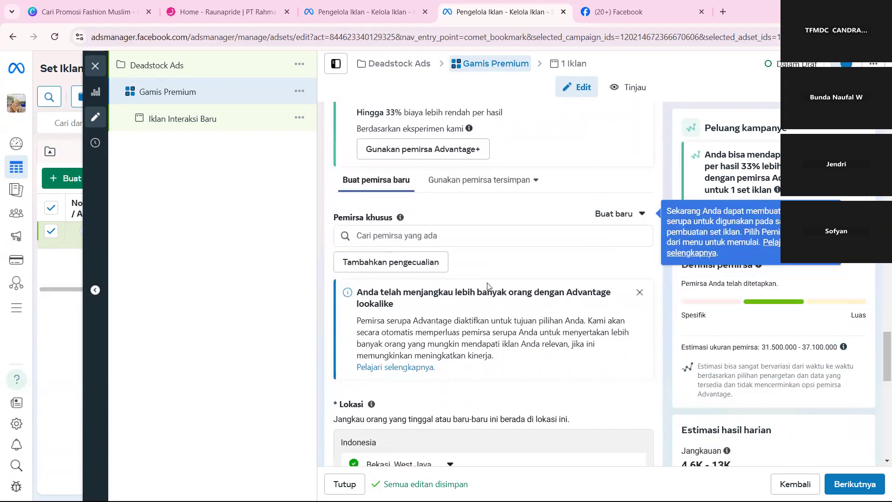
scroll(488, 286, down, 1)
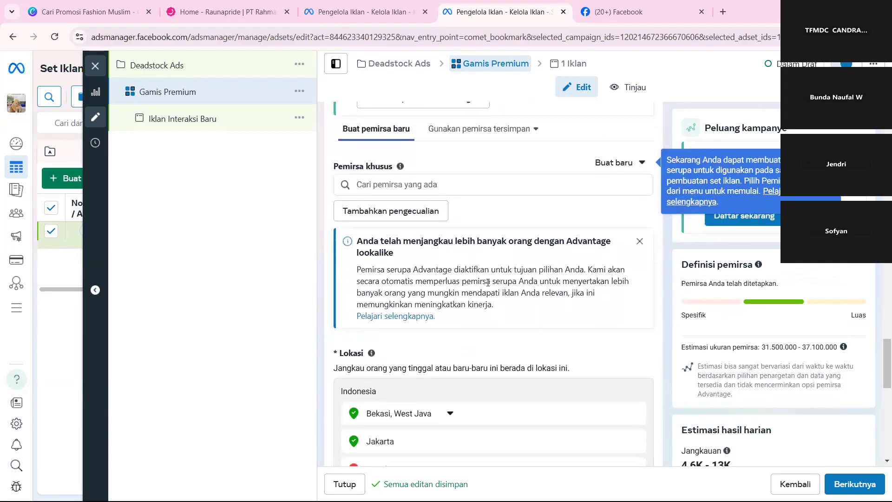
scroll(488, 285, down, 5)
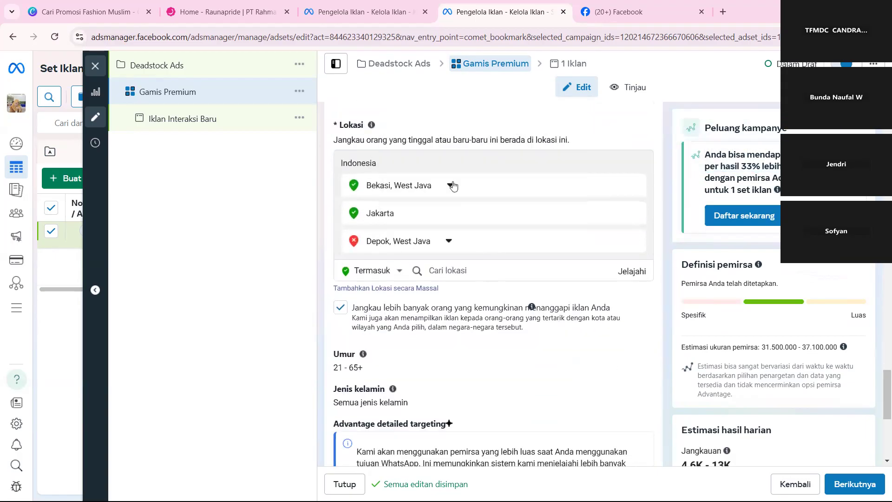
scroll(407, 254, down, 3)
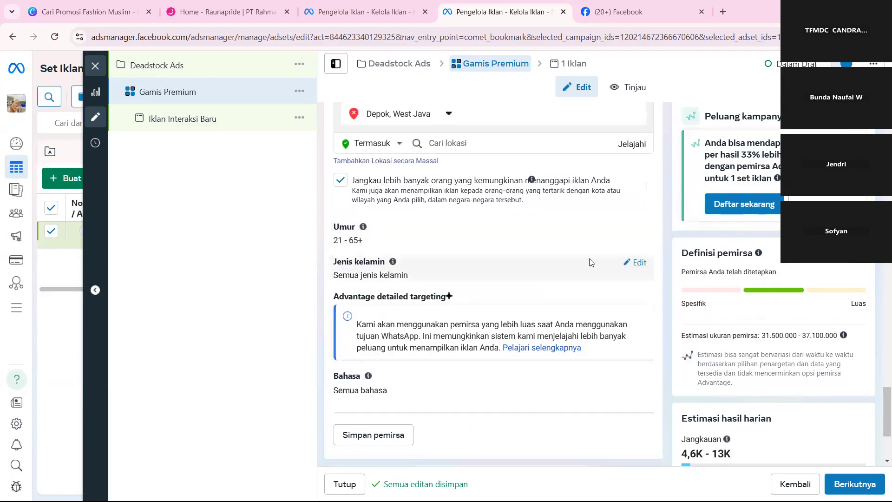
click(633, 229)
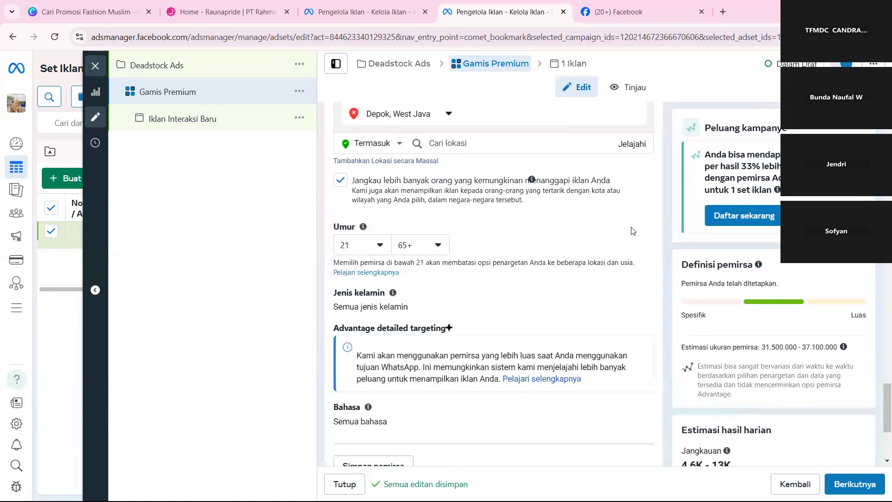
click(380, 251)
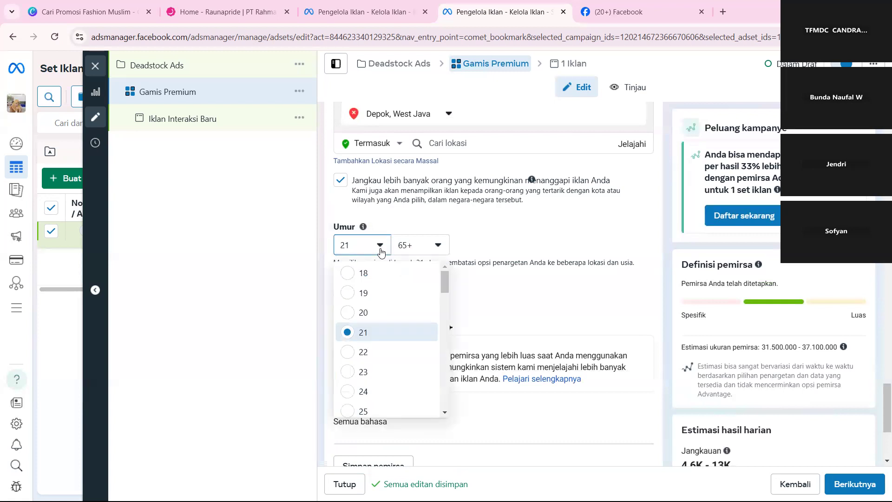
scroll(403, 396, down, 2)
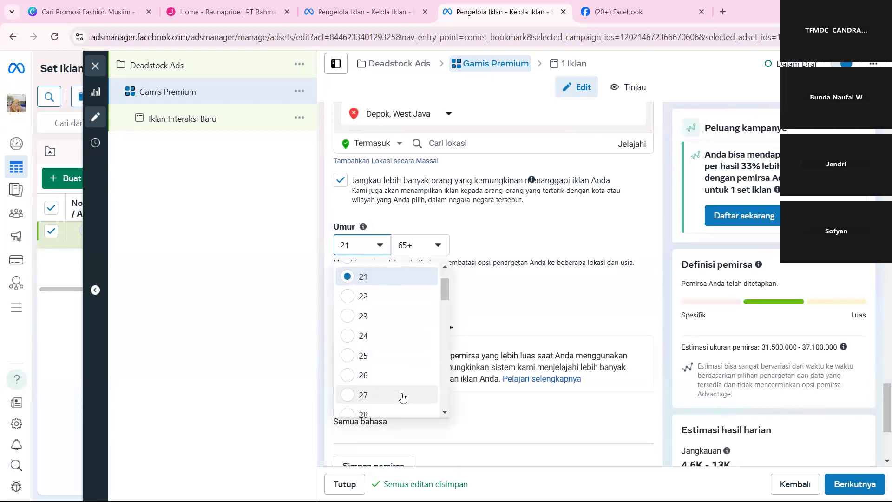
click(373, 344)
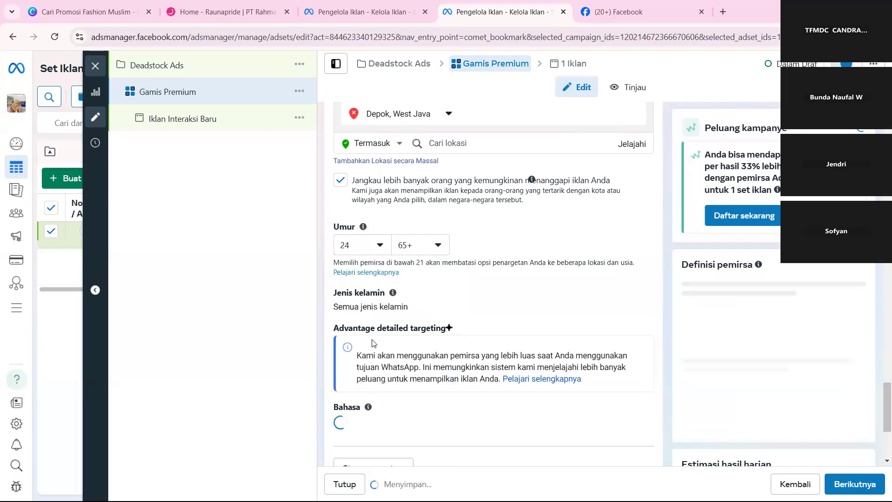
Set the audience's maximum age (Umur) to 40.
click(421, 252)
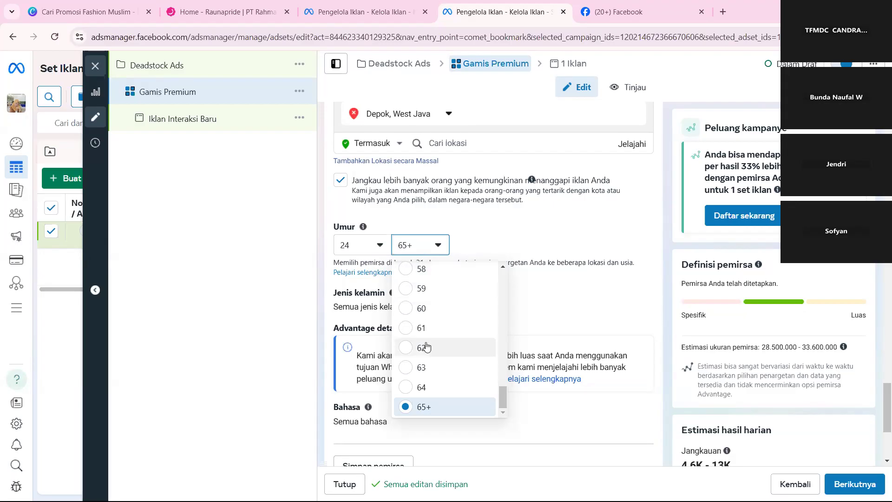
scroll(428, 305, up, 3)
scroll(428, 305, up, 2)
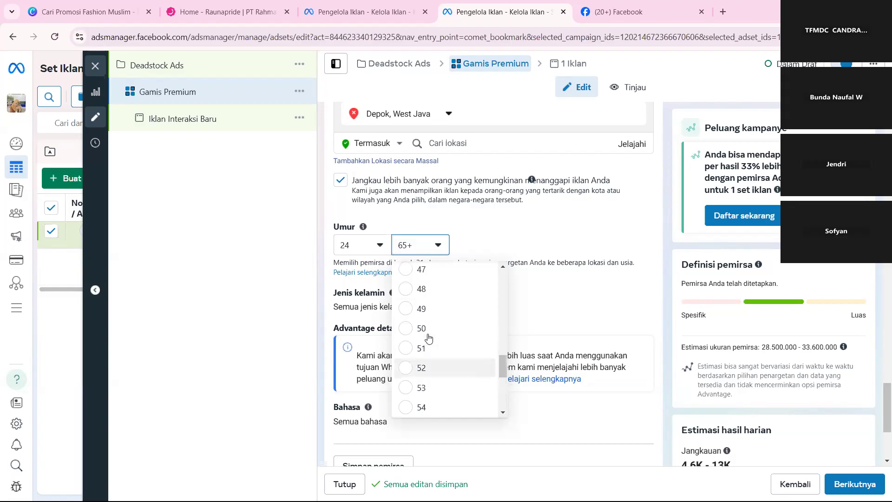
scroll(432, 305, up, 3)
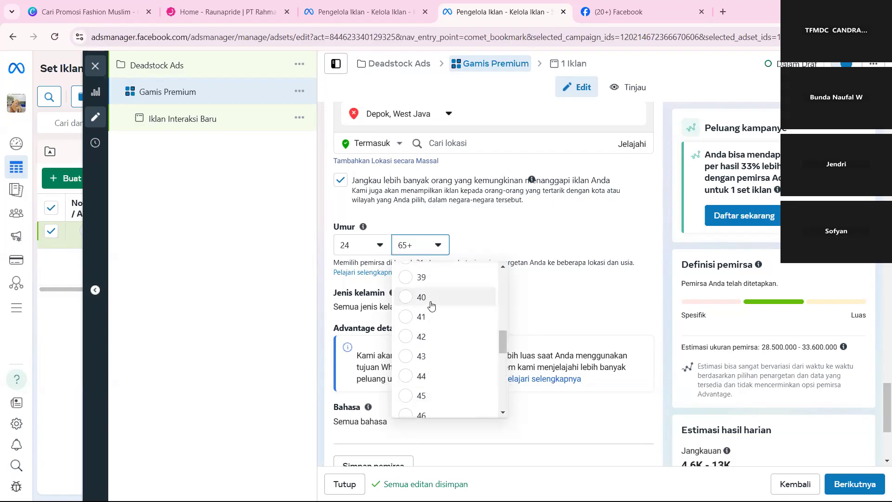
click(429, 299)
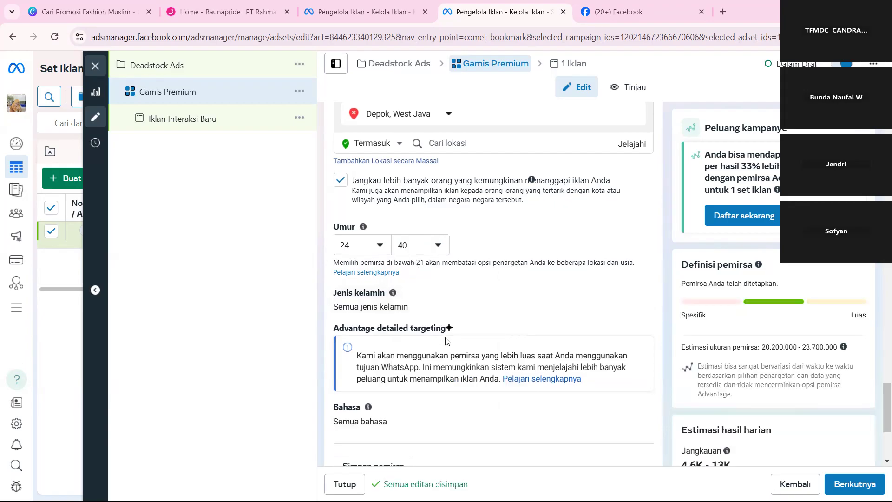
Set the audience's gender (Jenis kelamin) to Perempuan.
scroll(446, 341, down, 3)
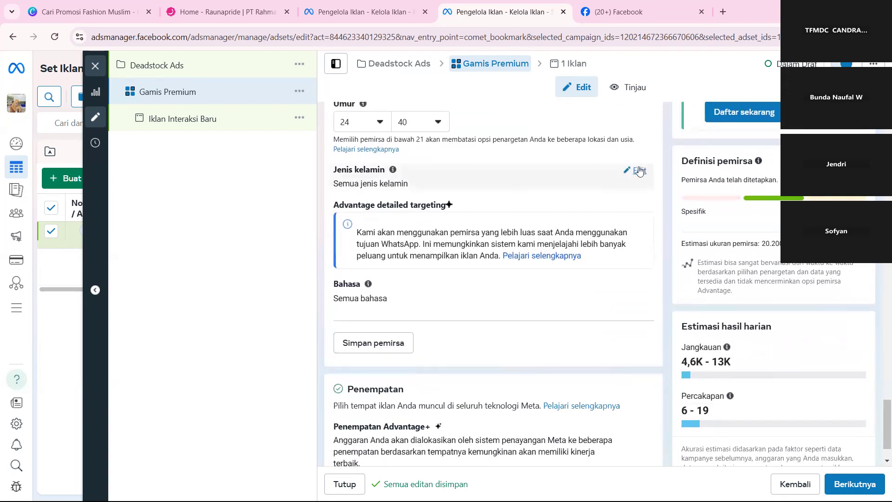
click(639, 171)
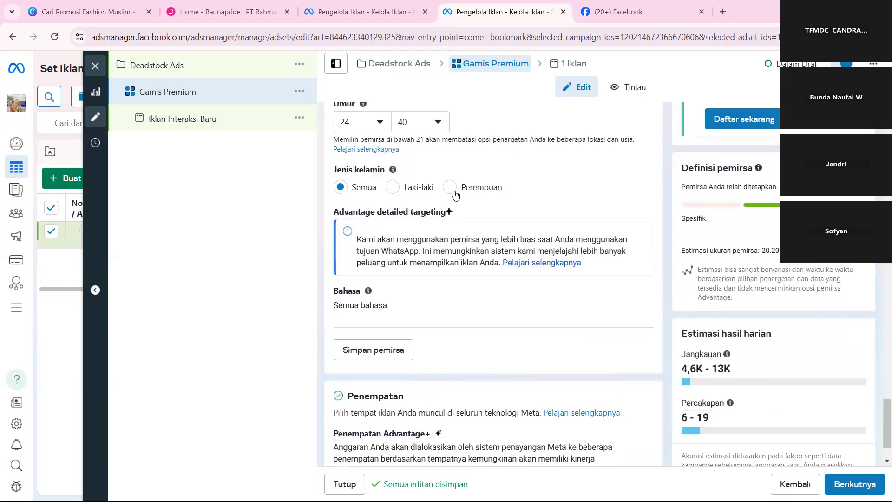
click(453, 188)
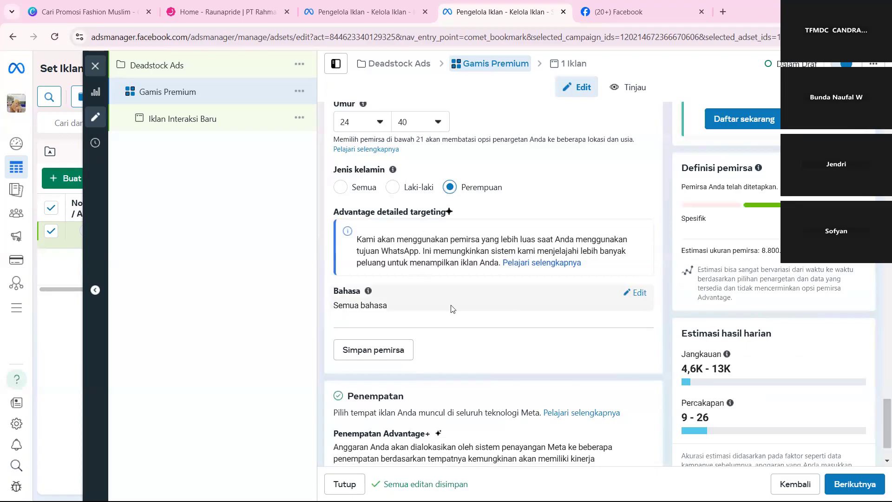
Open the ad under the Gamis Premium ad set and rename it Gamis 1.
scroll(426, 355, down, 2)
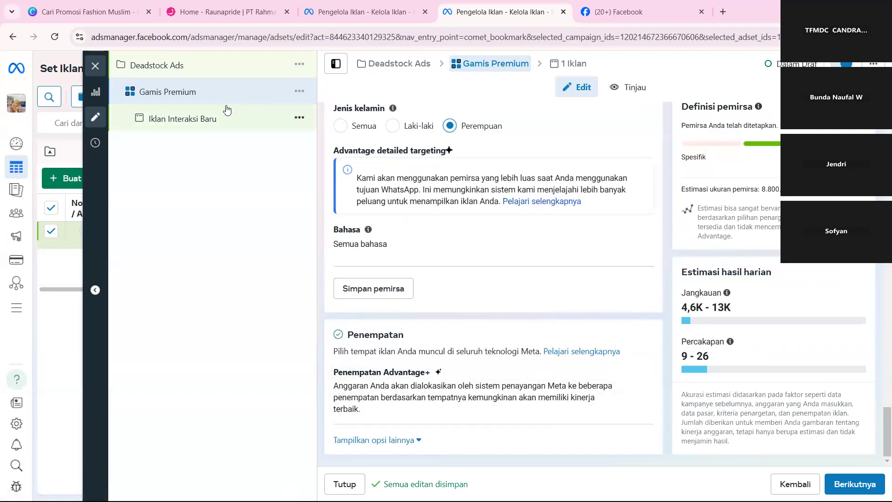
click(201, 122)
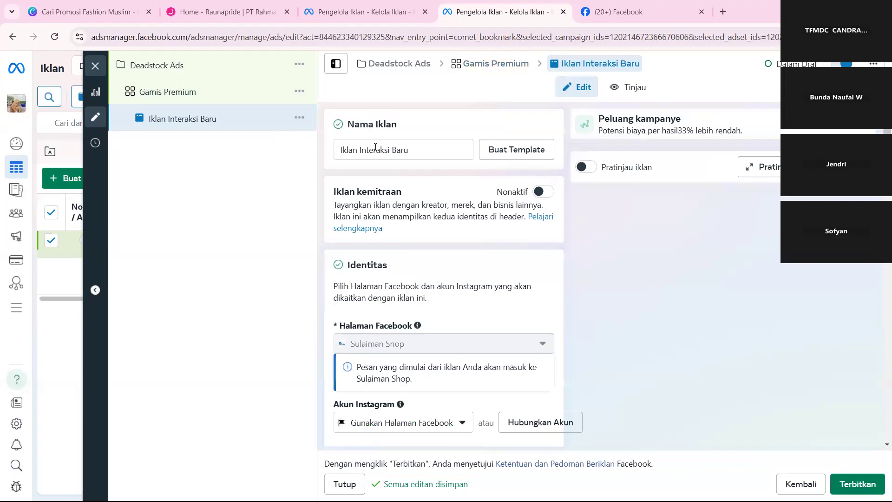
click(387, 149)
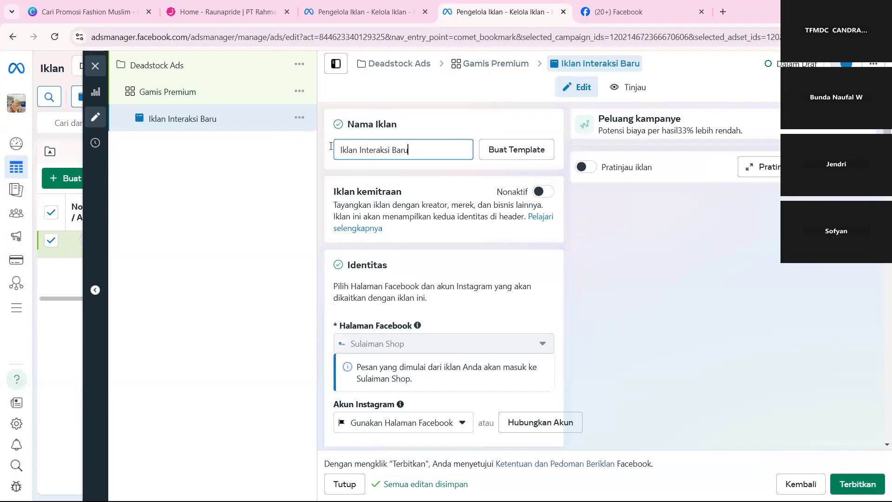
key(ctrl+a)
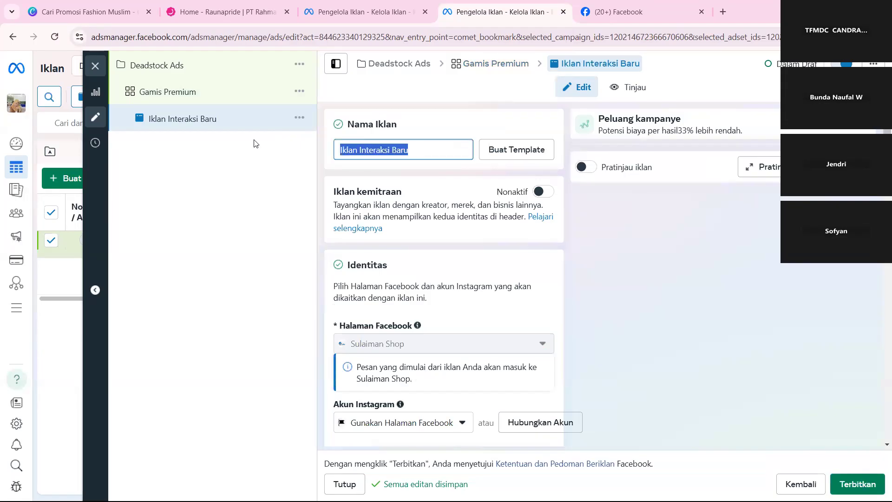
text(Gamis)
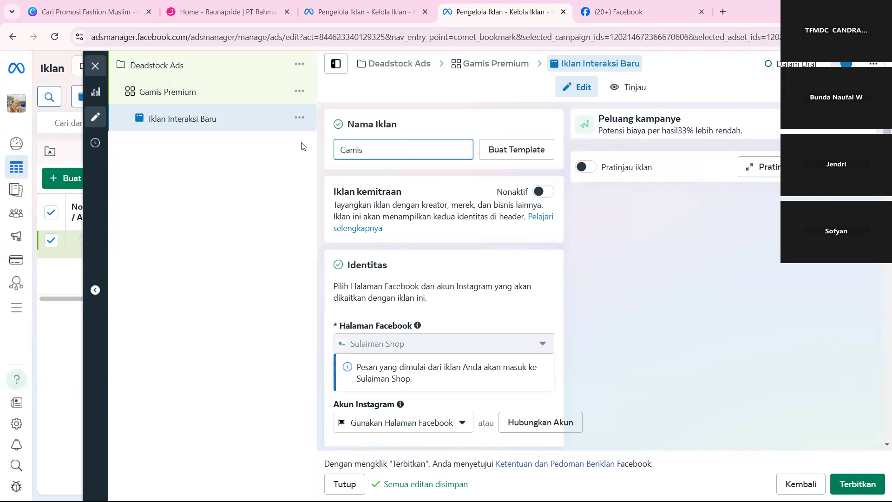
text( 1)
click(465, 312)
Review the Instagram connection dialog in the ad's Identitas section and close it without connecting an account.
scroll(465, 312, down, 1)
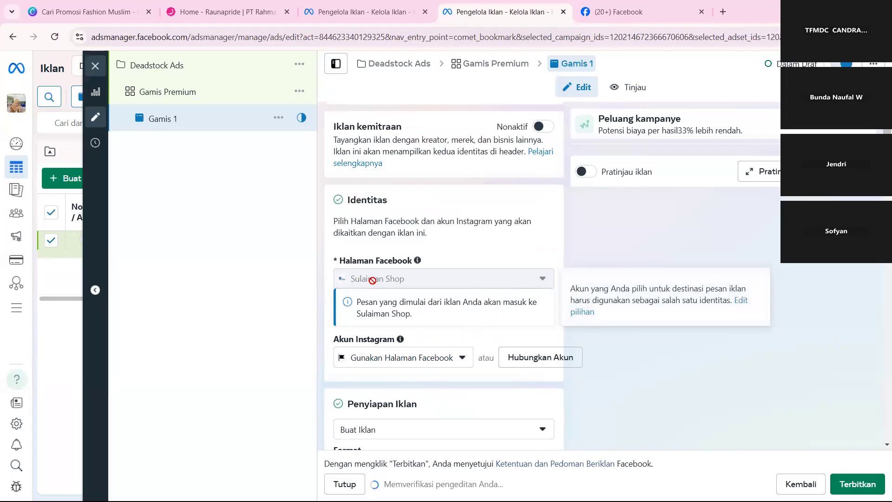
scroll(372, 281, down, 1)
scroll(373, 284, down, 1)
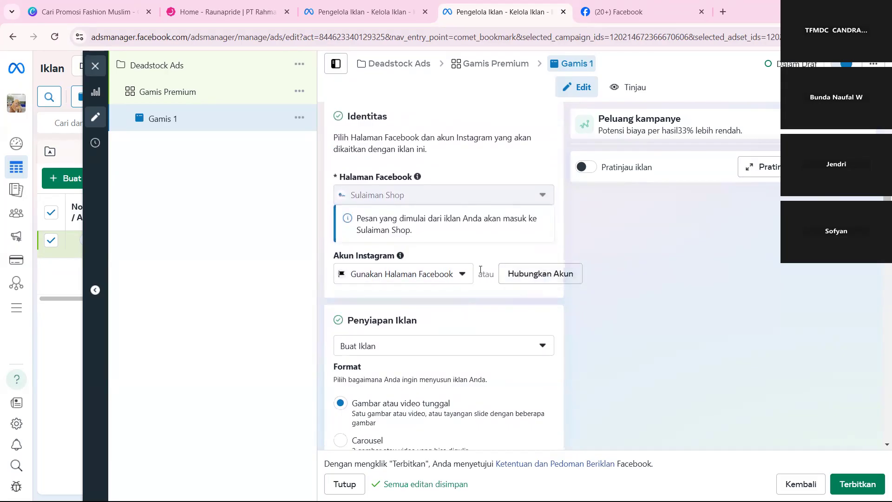
click(544, 281)
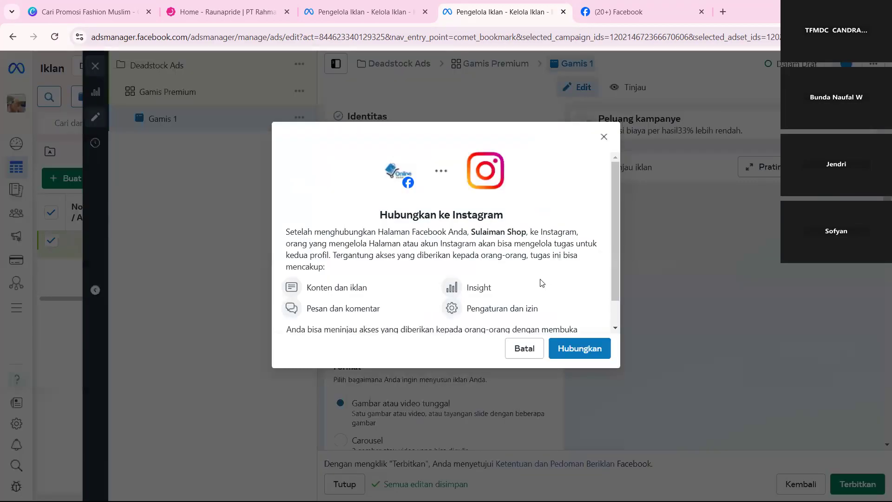
scroll(538, 271, down, 1)
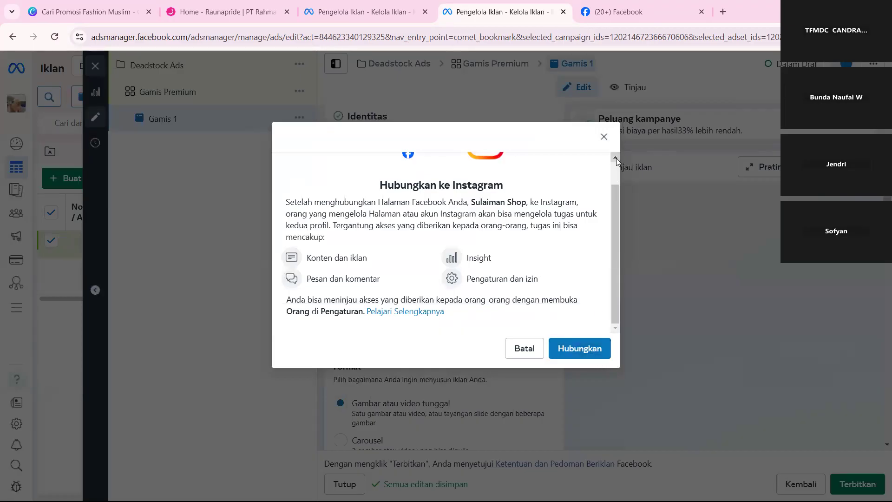
click(604, 136)
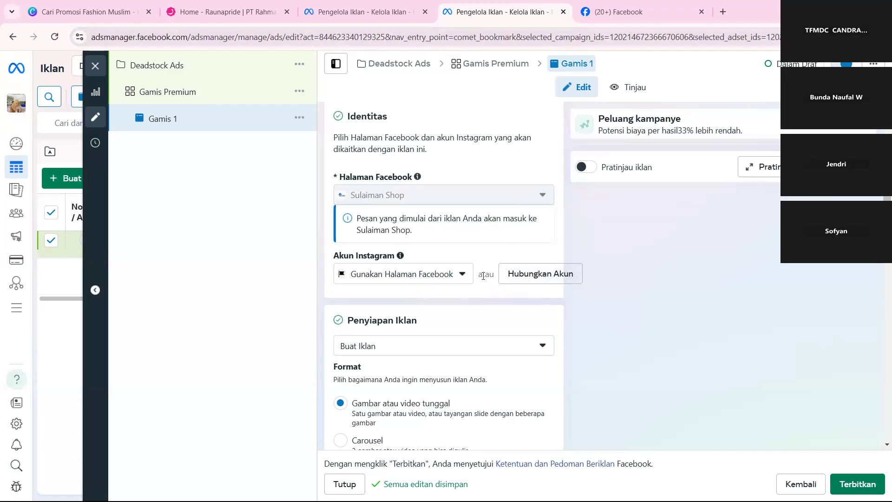
scroll(482, 276, down, 1)
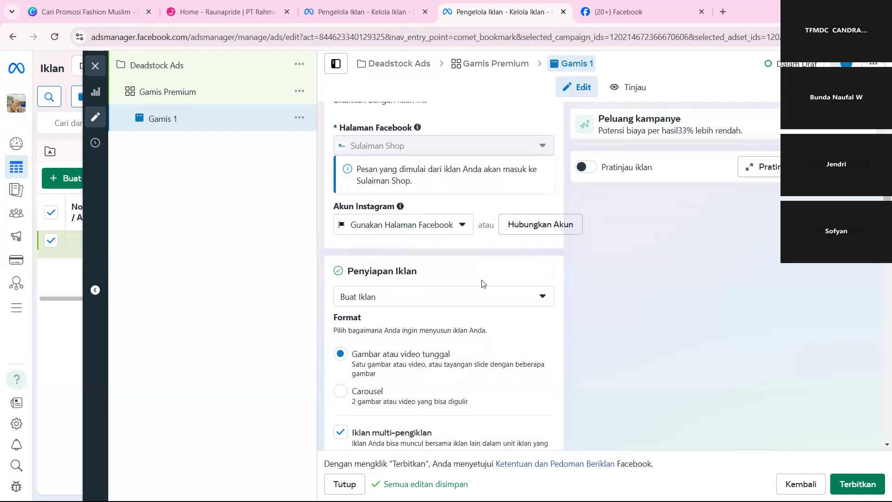
scroll(483, 283, up, 1)
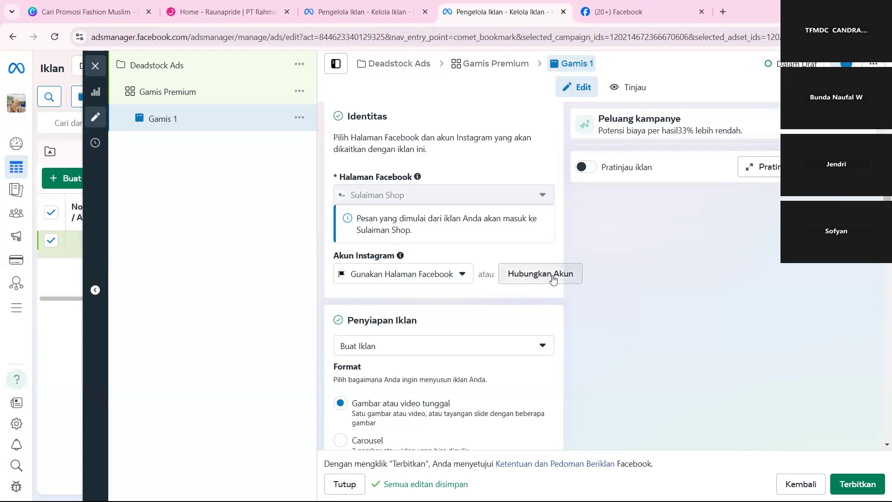
Check the ad setup (Penyiapan Iklan) choices and keep Buat Iklan selected.
scroll(446, 318, down, 2)
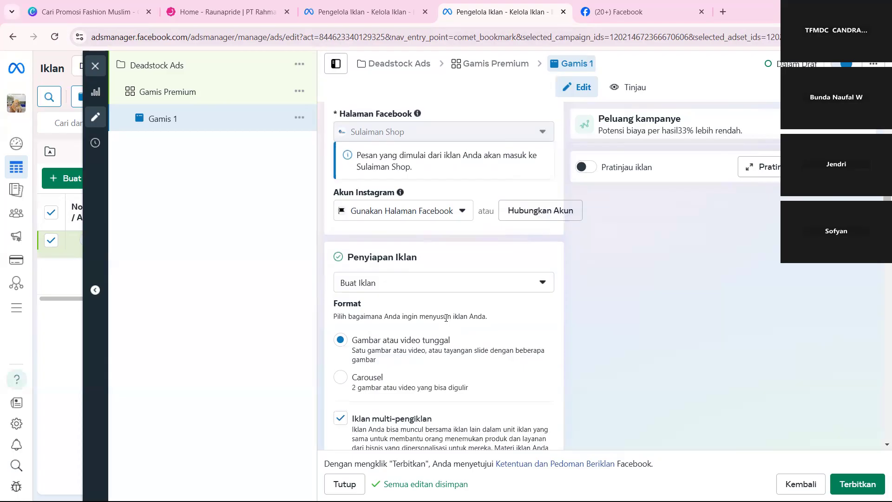
scroll(446, 318, down, 1)
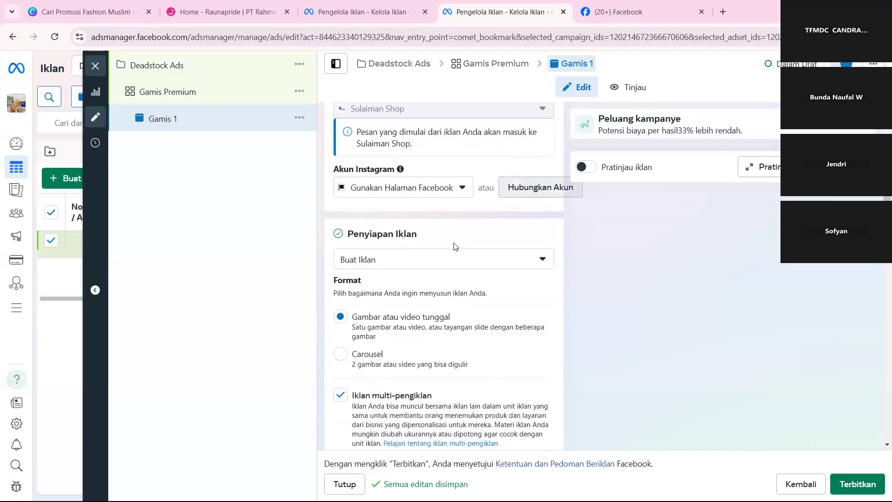
scroll(454, 251, down, 1)
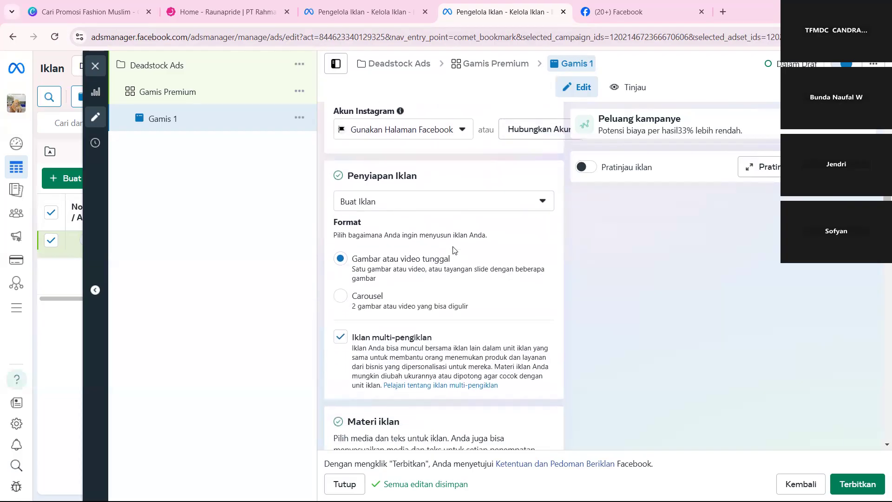
click(396, 205)
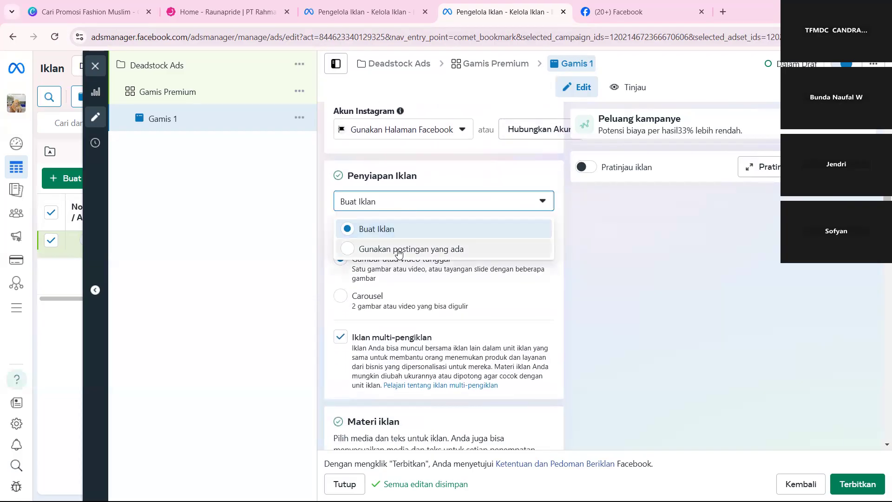
click(359, 227)
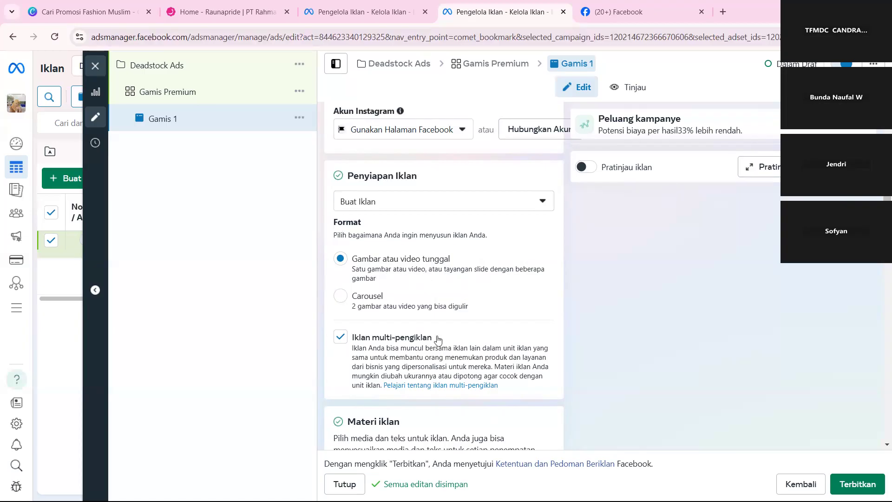
Try the Carousel ad format and switch back to Gambar atau video tunggal.
scroll(416, 318, down, 2)
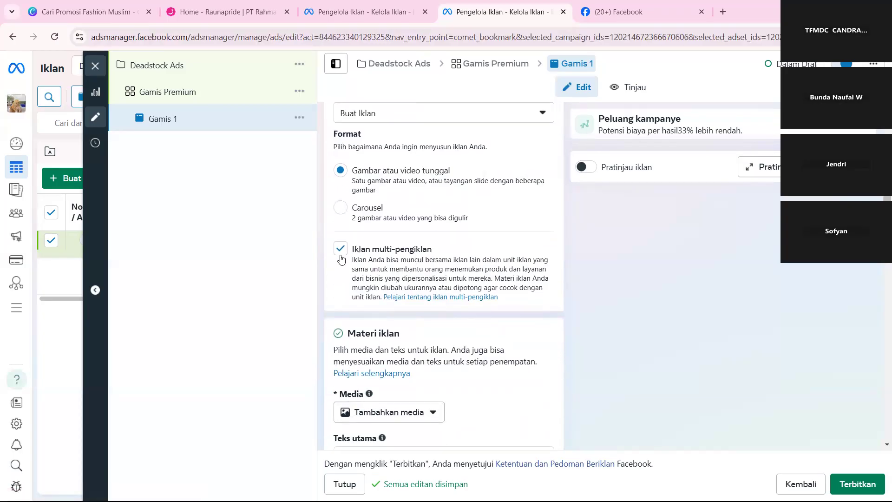
click(355, 216)
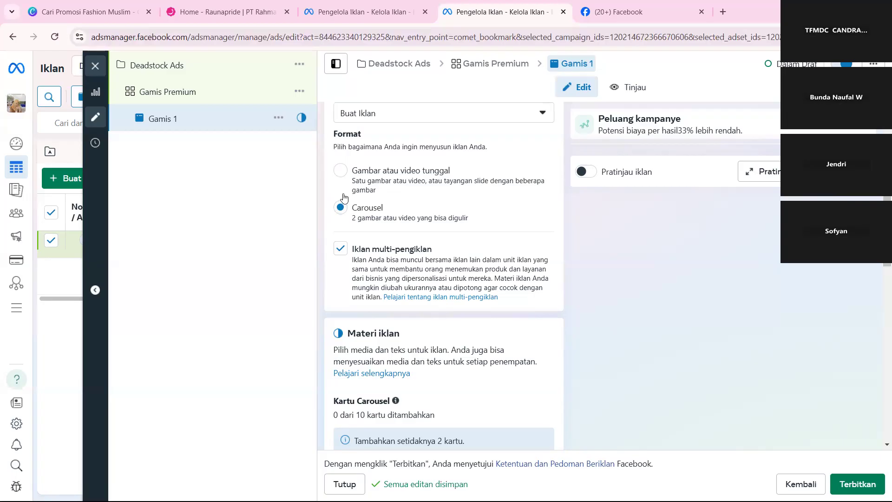
click(343, 177)
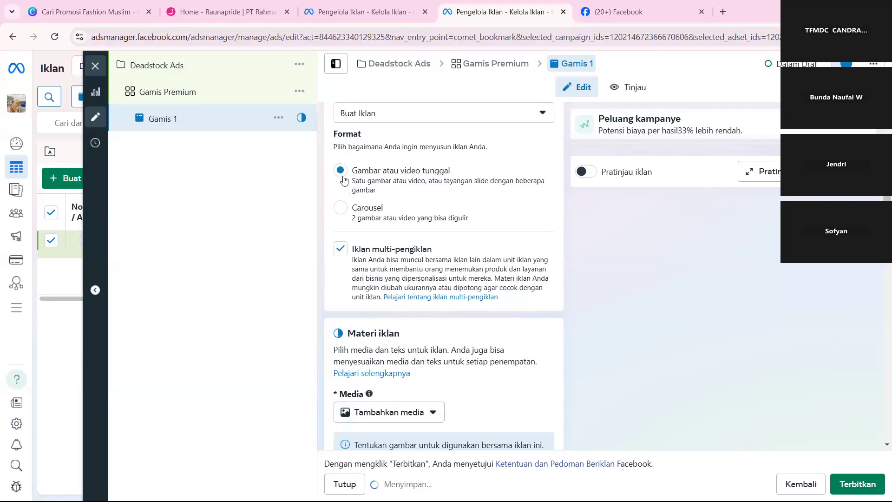
Start adding an image (Tambahkan gambar) as the ad's media in the Materi iklan section.
scroll(440, 347, down, 2)
scroll(440, 347, down, 2)
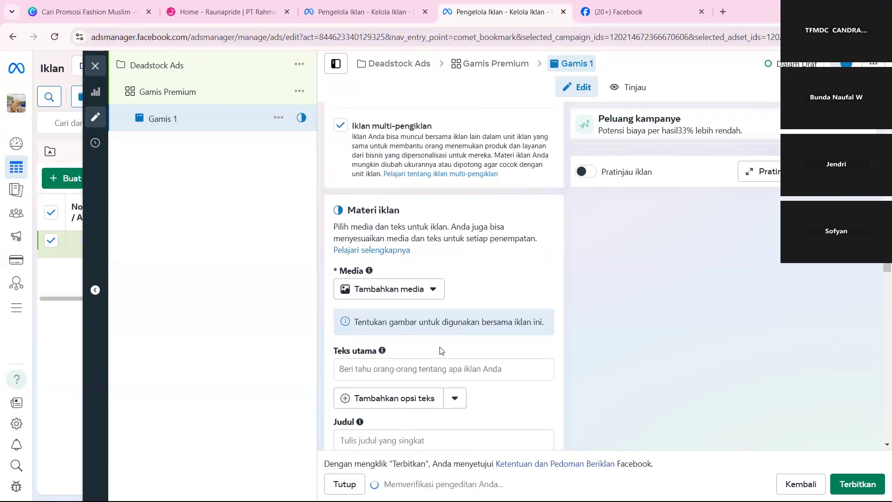
click(411, 245)
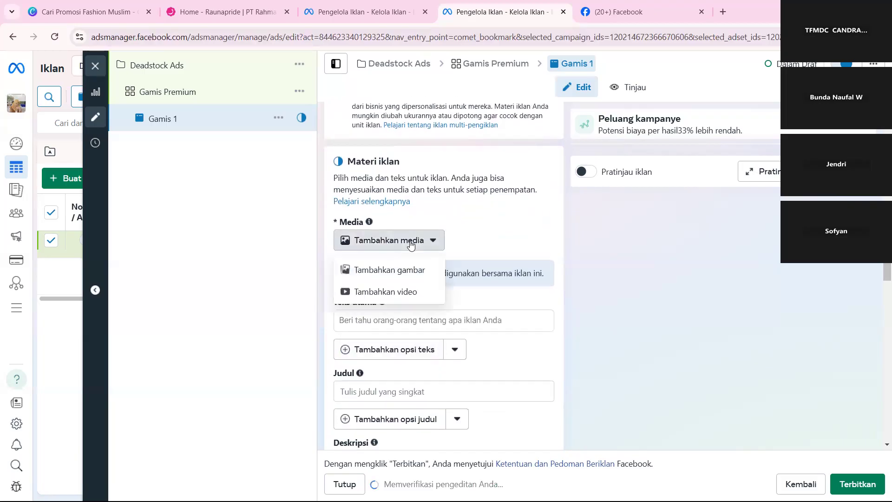
click(397, 272)
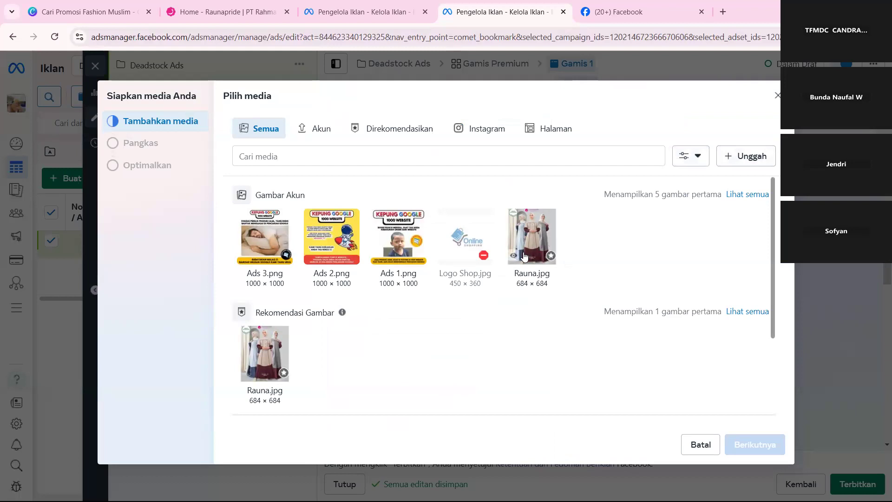
click(732, 164)
click(749, 160)
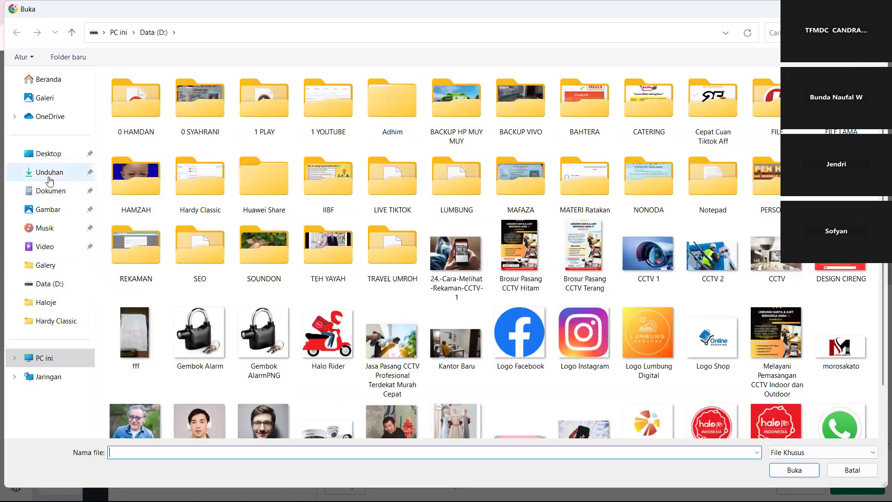
click(45, 211)
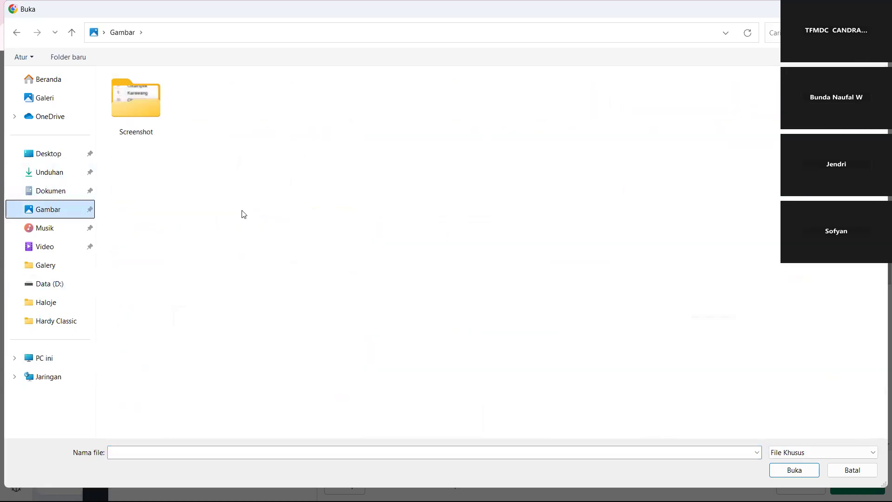
click(62, 285)
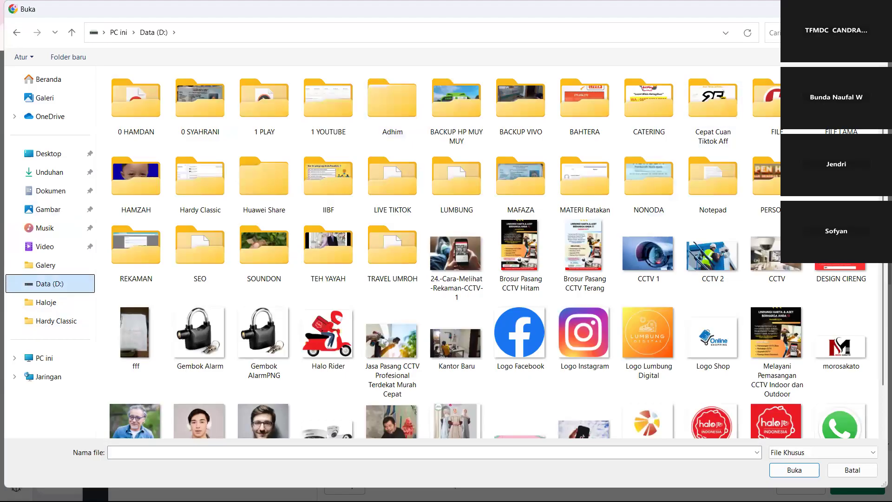
click(875, 9)
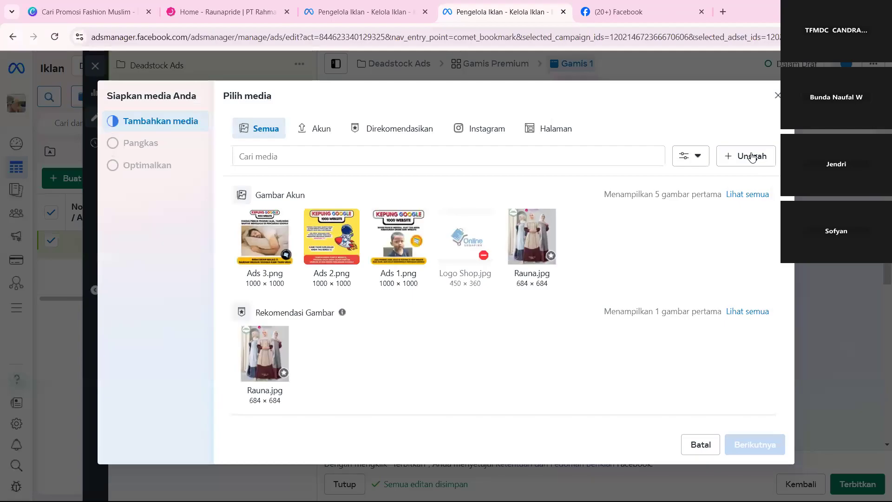
Select Rauna.jpg from the account images and accept the original (Asli) crops for all placements.
click(537, 243)
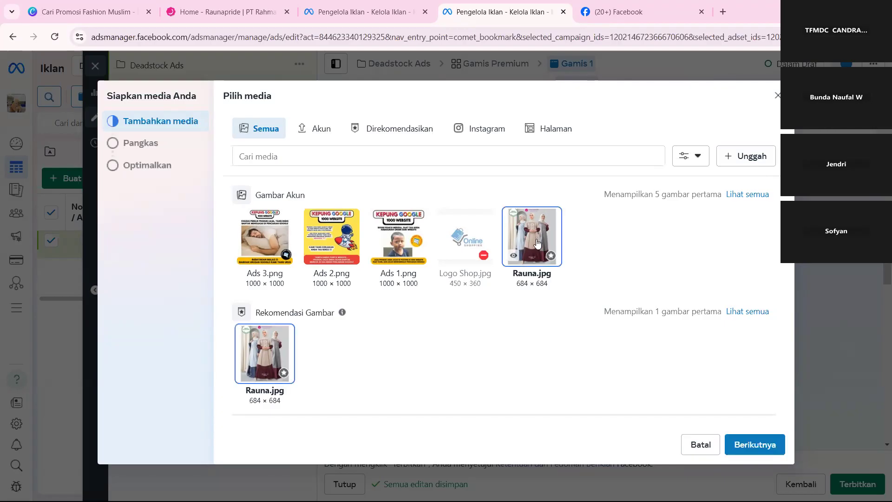
click(742, 450)
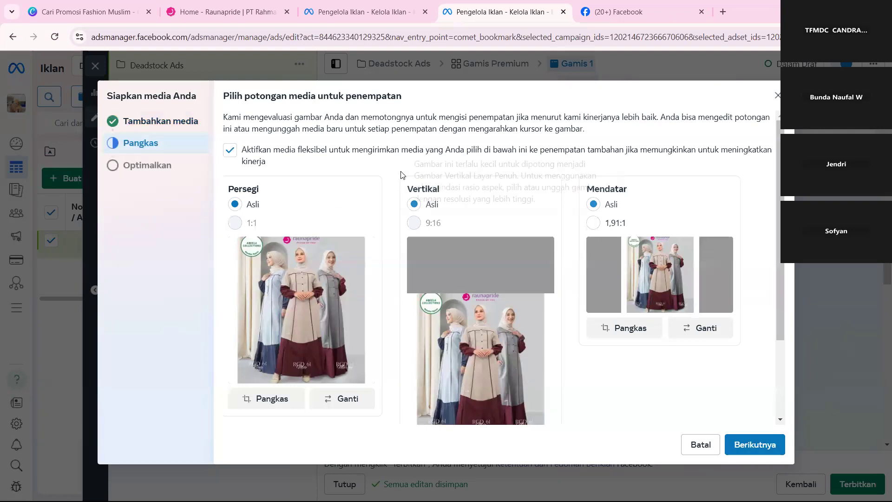
scroll(470, 314, down, 2)
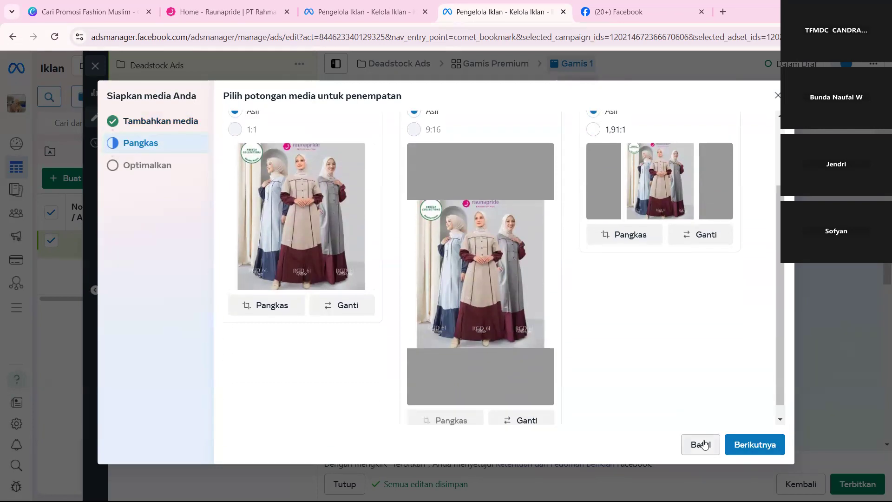
click(763, 444)
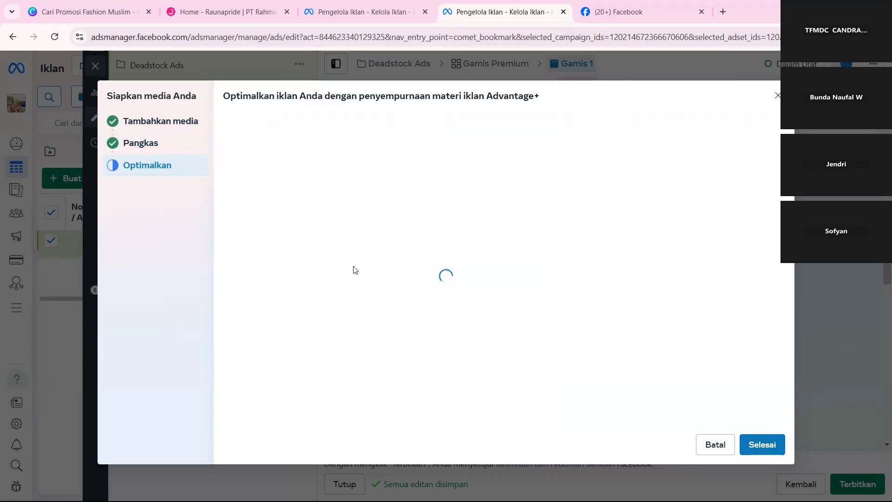
Review the Advantage+ creative enhancements and finish the media setup without enabling any of them.
scroll(518, 324, down, 2)
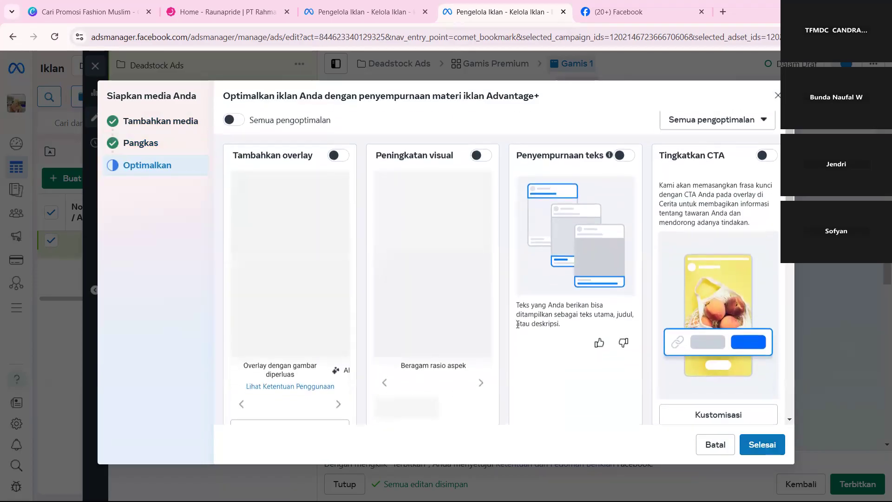
scroll(517, 324, up, 1)
scroll(518, 327, down, 2)
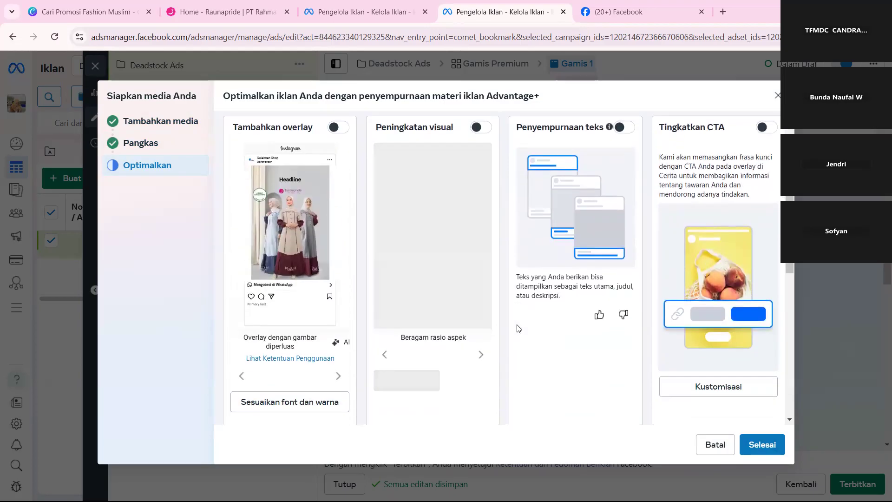
scroll(518, 328, up, 1)
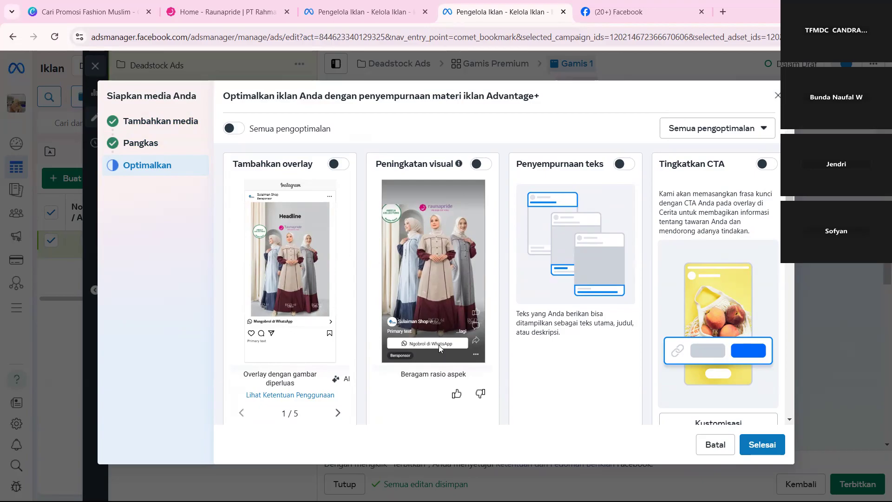
scroll(715, 373, down, 10)
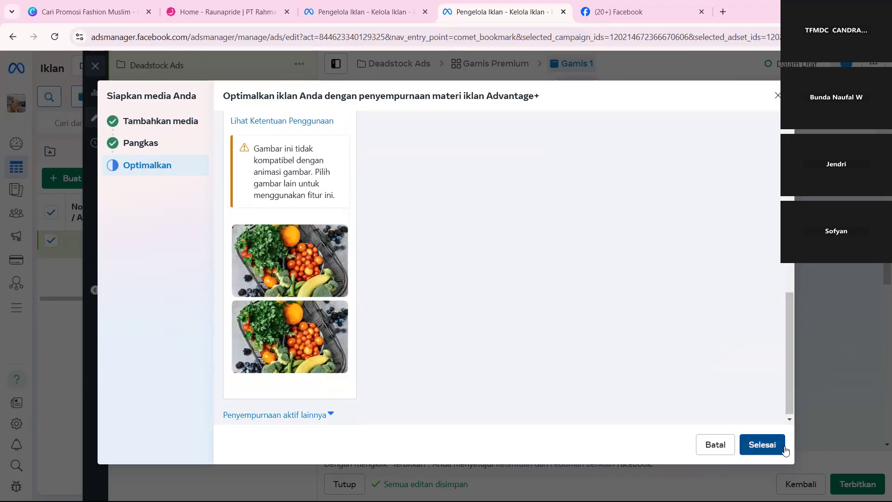
click(762, 445)
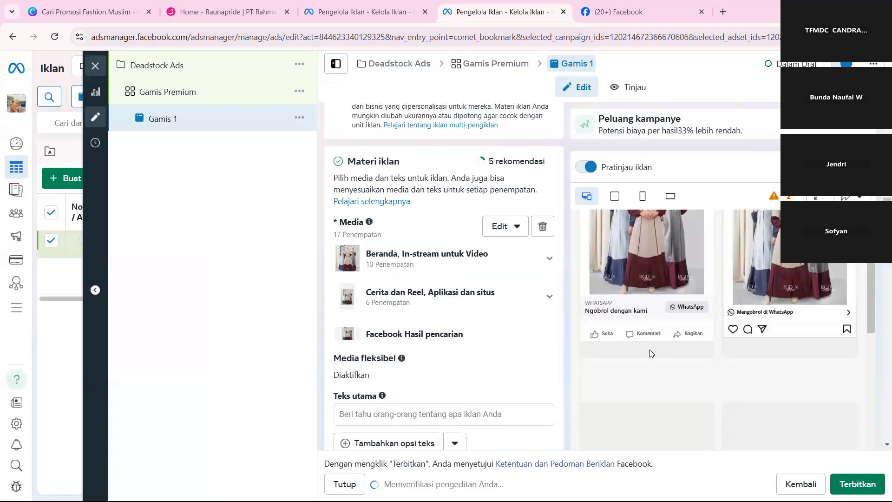
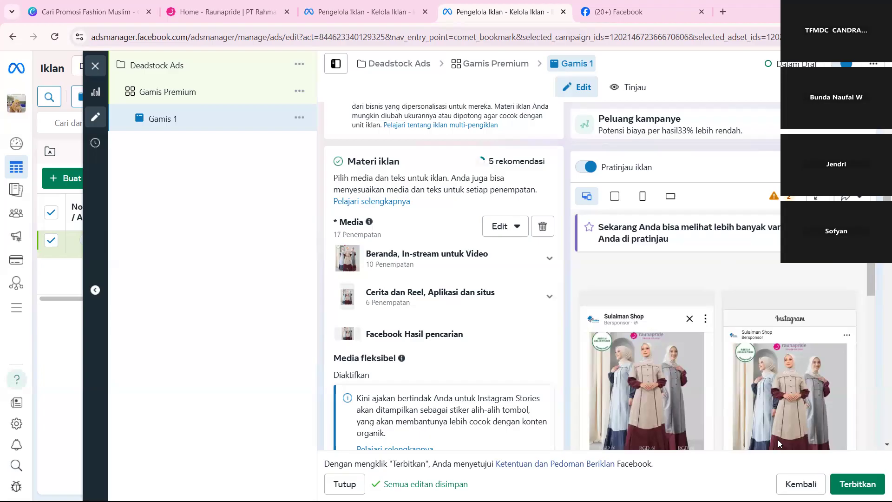
Examine the ad previews and placement groups in the Media section, and preview the Facebook Hasil pencarian placement.
mouse_move(627, 341)
scroll(627, 340, down, 2)
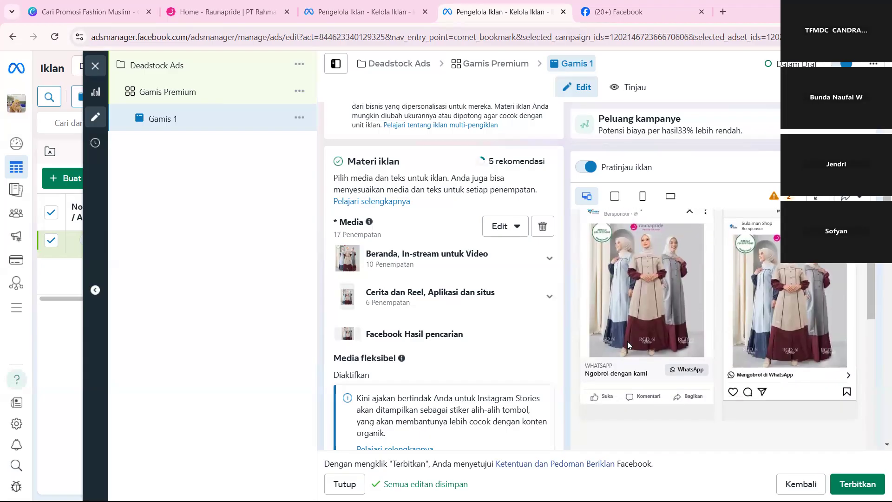
scroll(485, 316, down, 3)
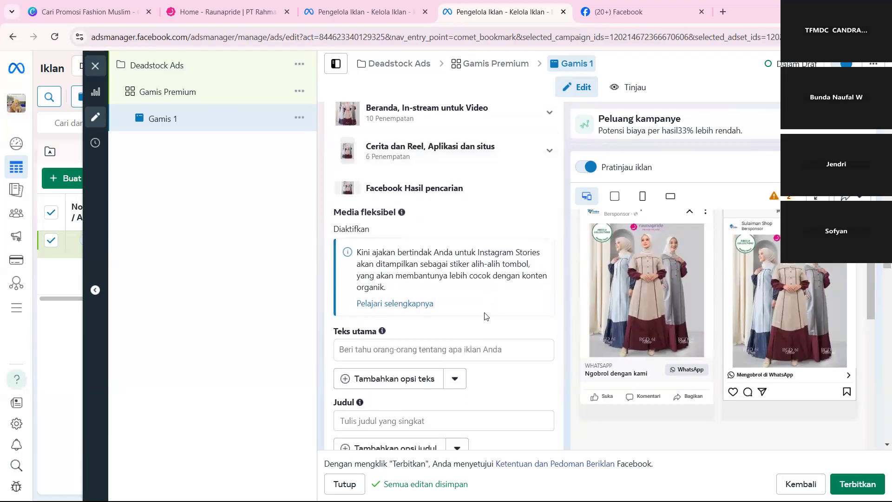
scroll(485, 316, up, 4)
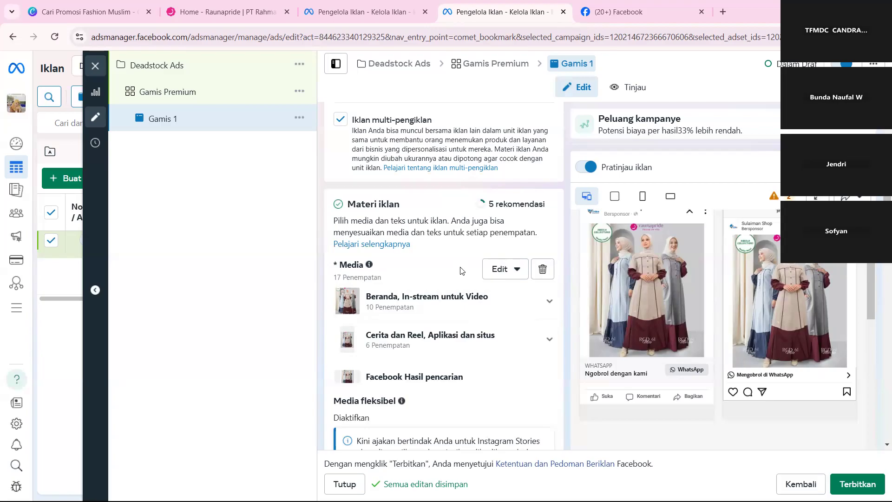
scroll(459, 285, down, 2)
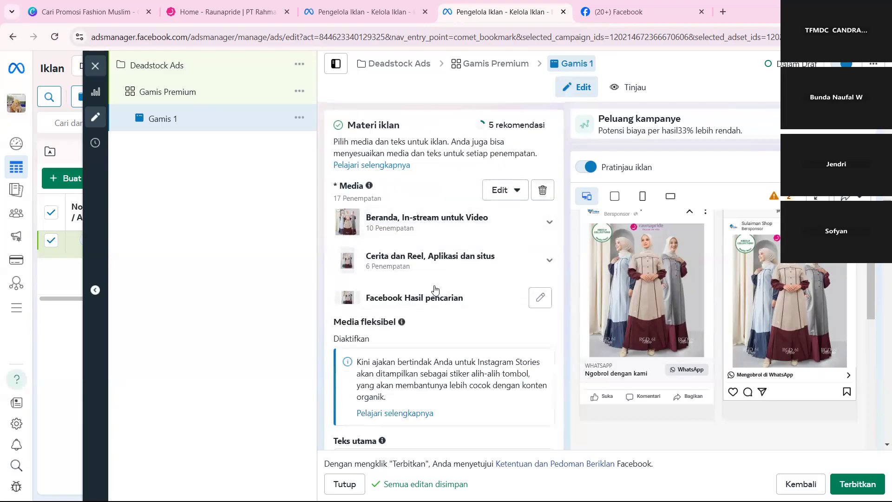
scroll(436, 288, down, 1)
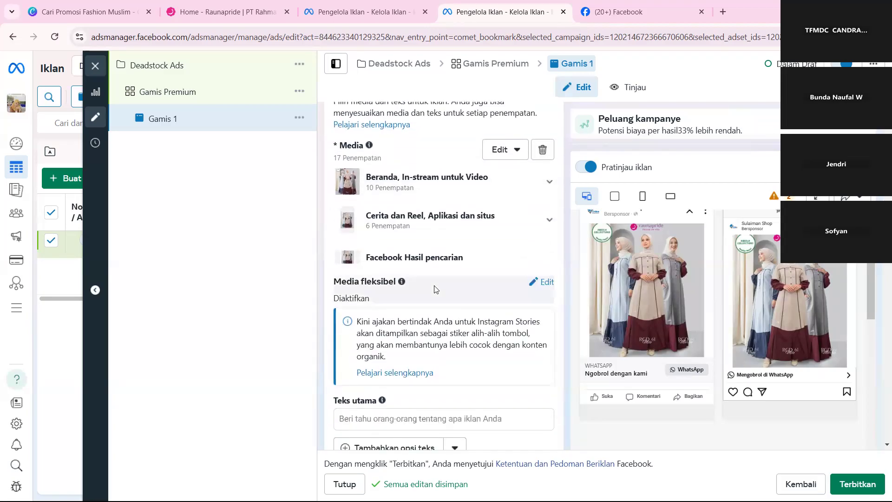
click(454, 266)
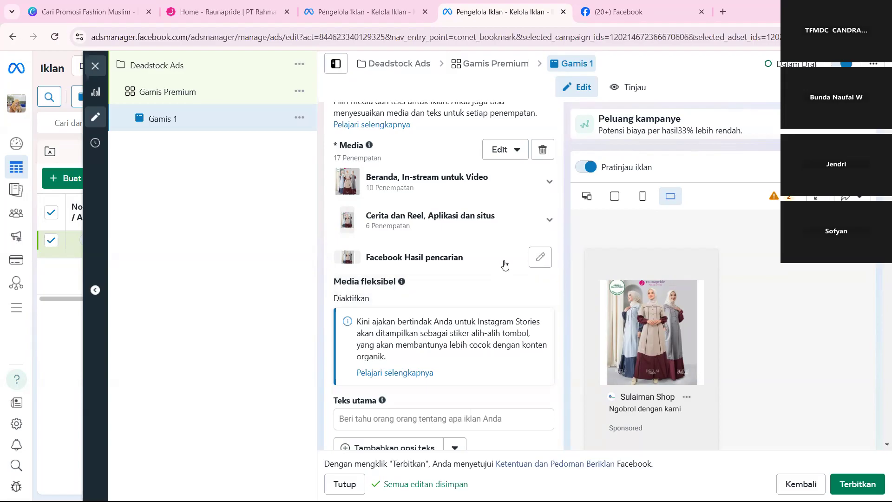
Inspect the placements under Beranda, In-stream untuk Video, view the Instagram Kabar editing options, and close them without changes.
scroll(494, 237, up, 1)
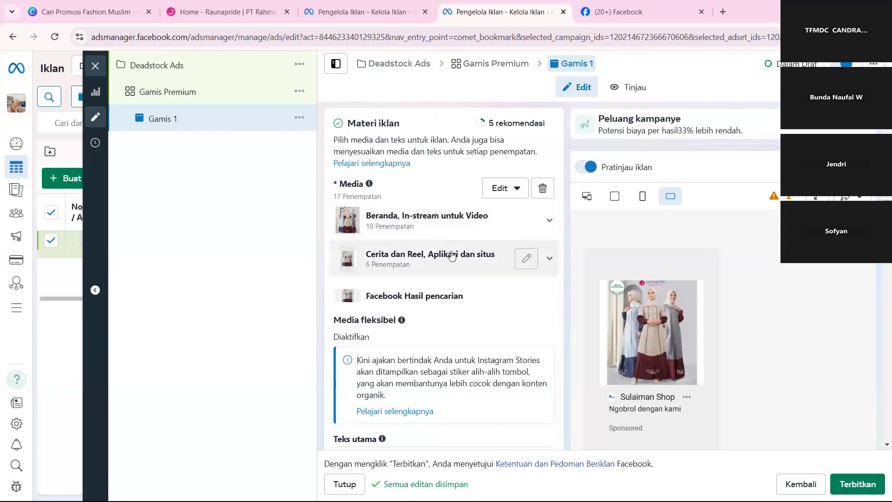
scroll(640, 343, down, 1)
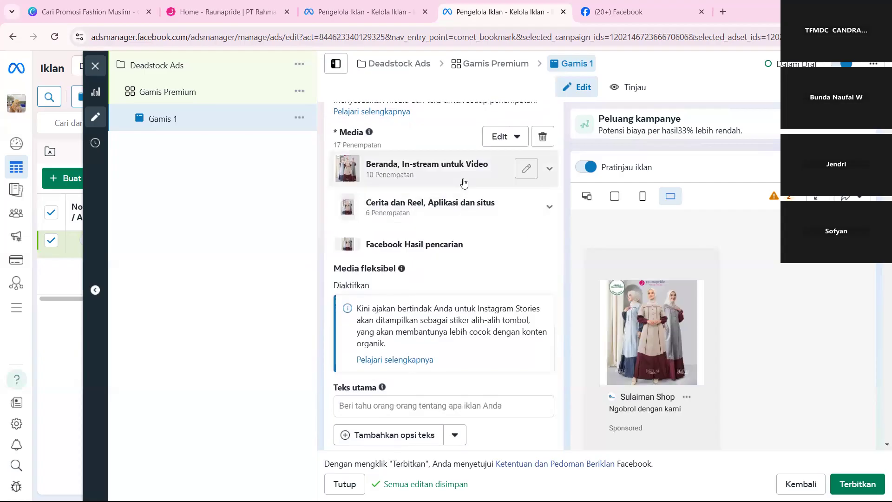
scroll(463, 182, up, 2)
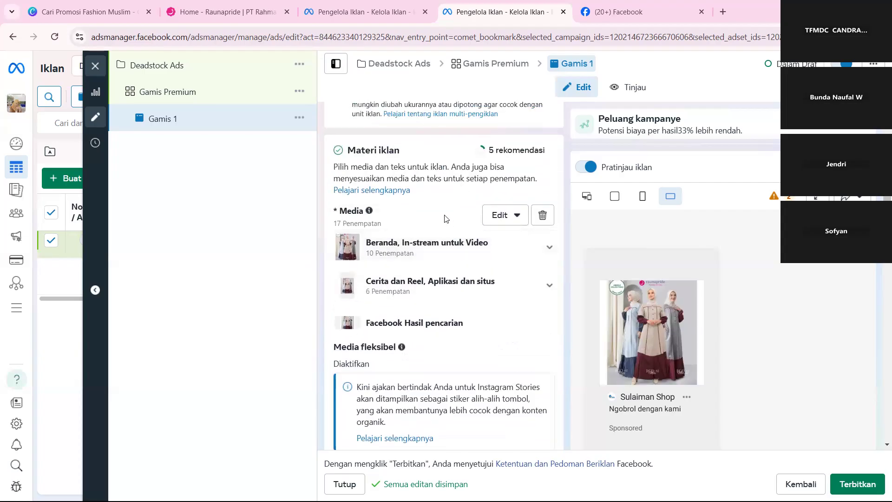
scroll(445, 218, up, 1)
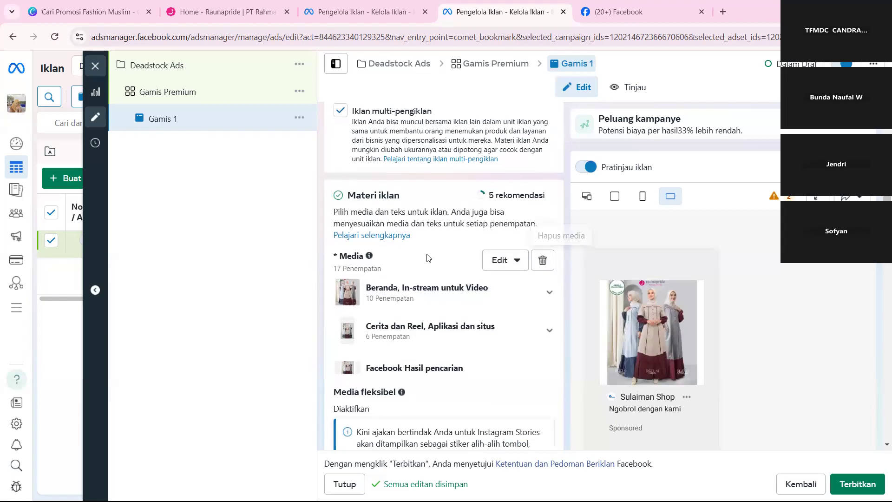
scroll(396, 292, down, 2)
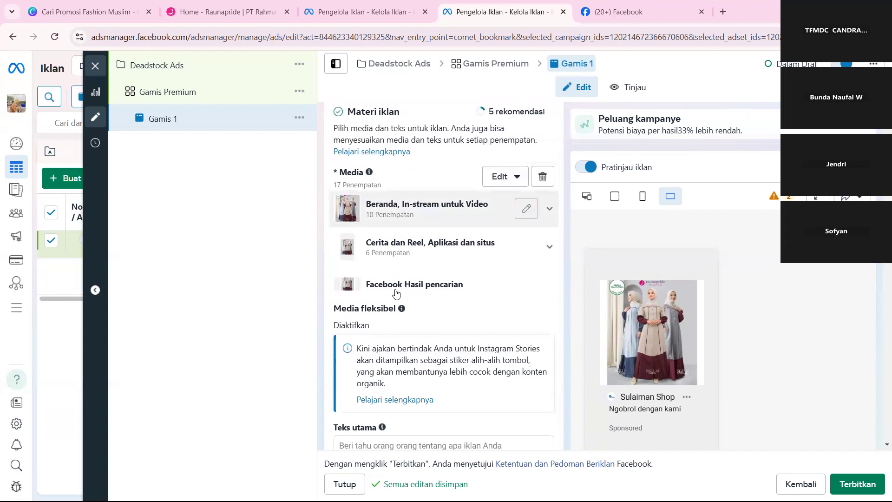
scroll(635, 346, down, 2)
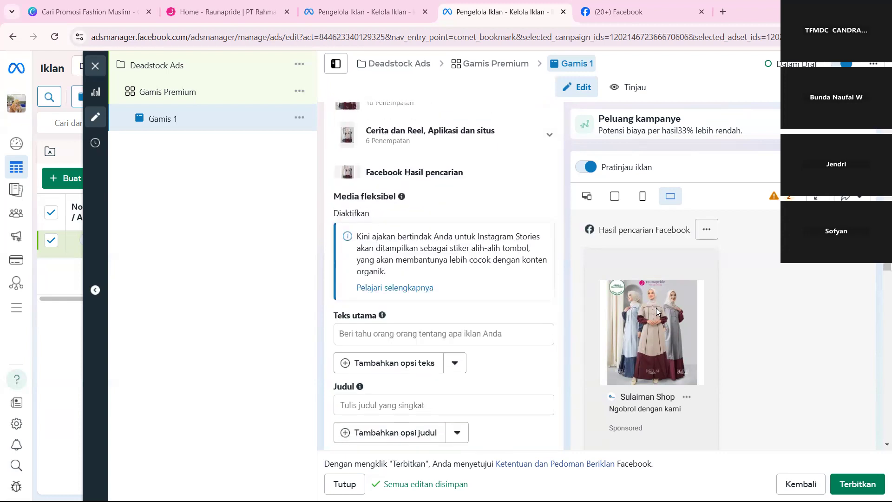
scroll(490, 295, up, 2)
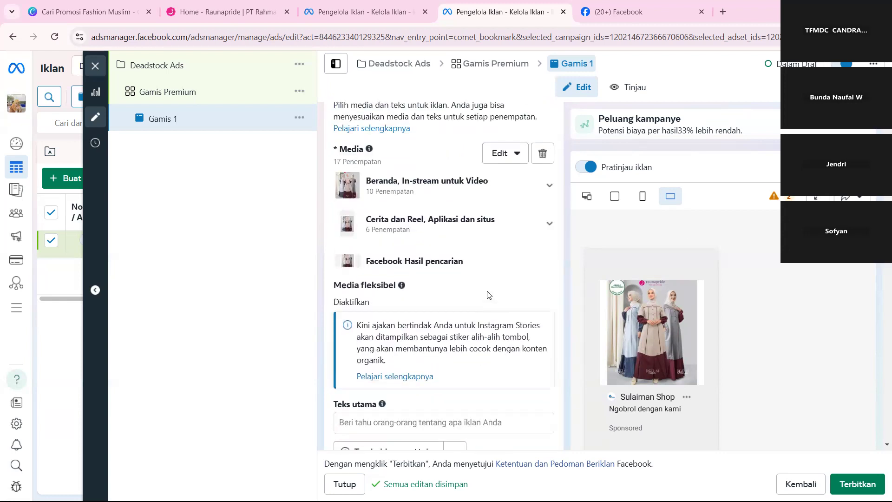
click(548, 190)
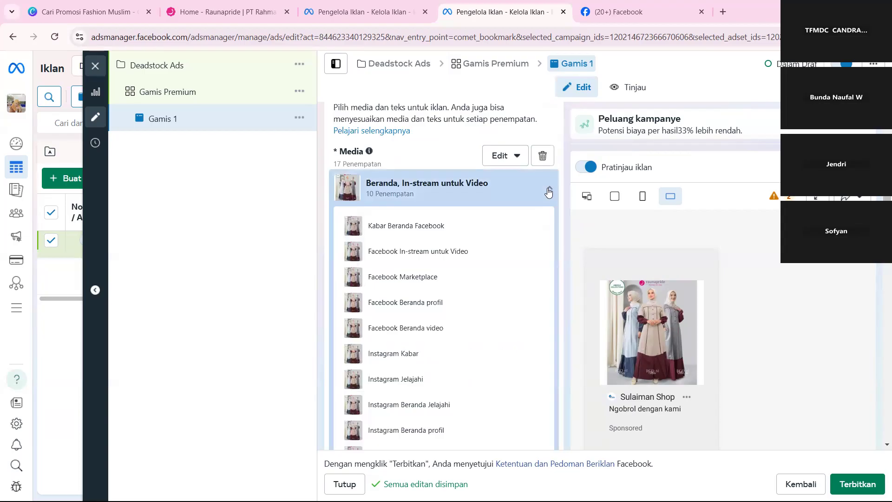
scroll(548, 190, down, 2)
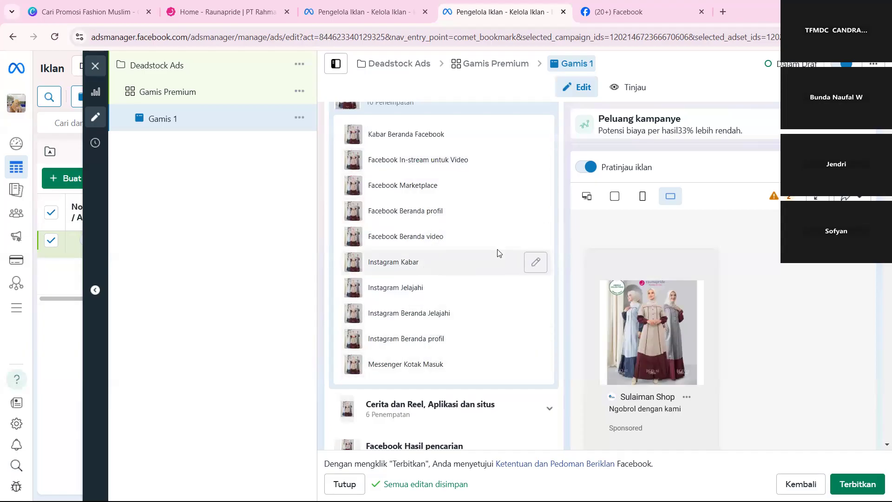
click(536, 261)
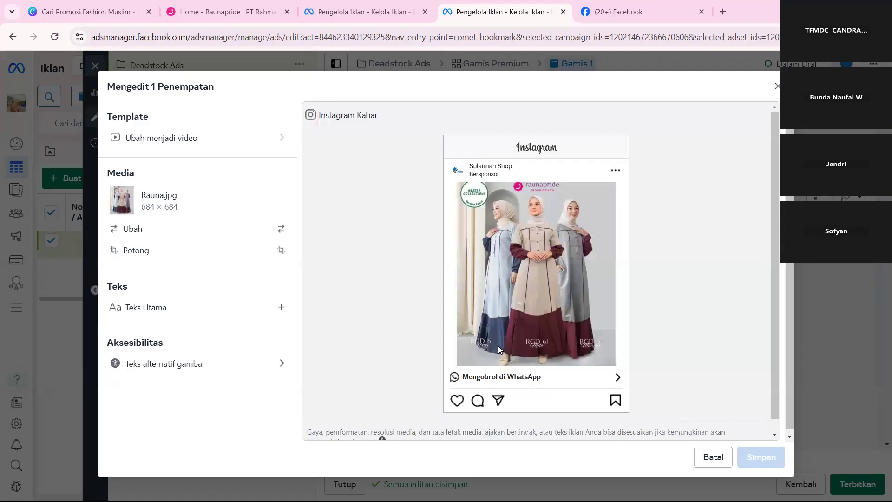
key(Escape)
click(549, 193)
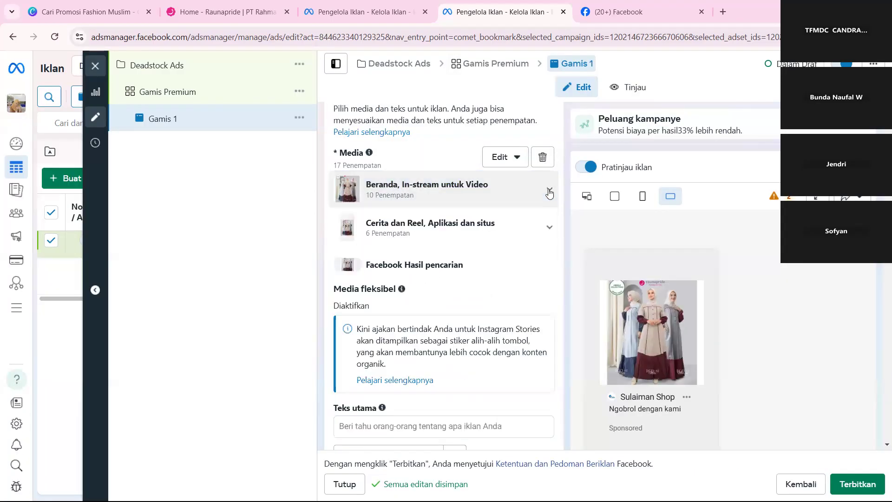
Expand the Cerita dan Reel, Aplikasi dan situs group and examine its individual placements.
scroll(548, 188, down, 1)
click(547, 189)
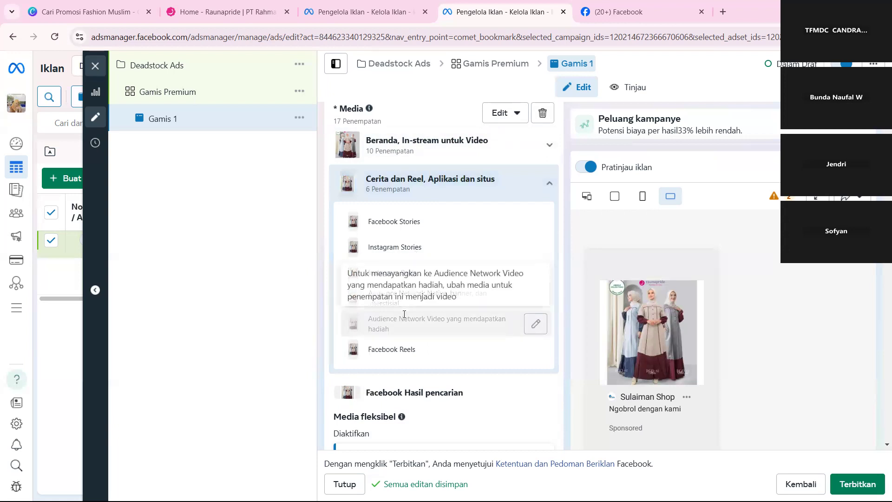
scroll(404, 320, down, 3)
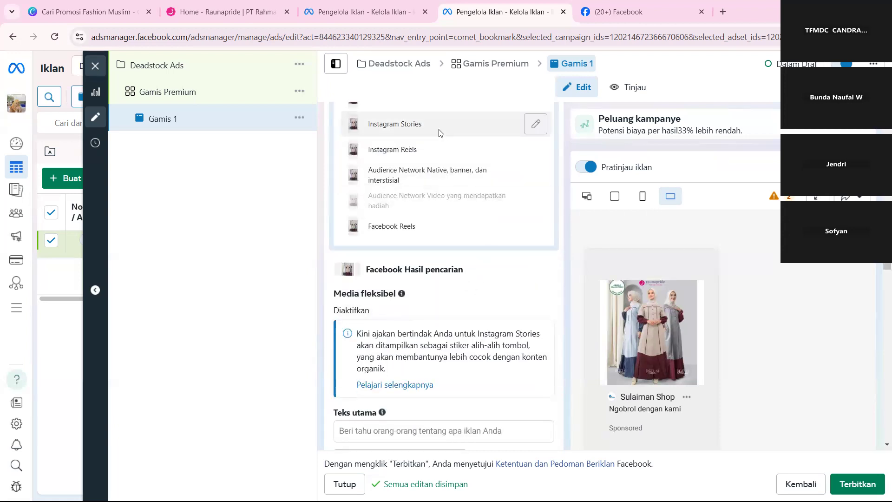
scroll(415, 215, up, 2)
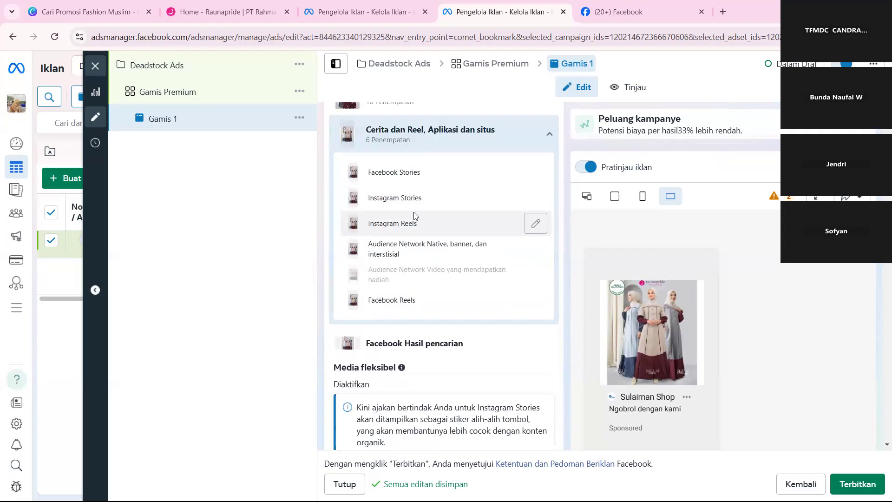
scroll(415, 215, up, 5)
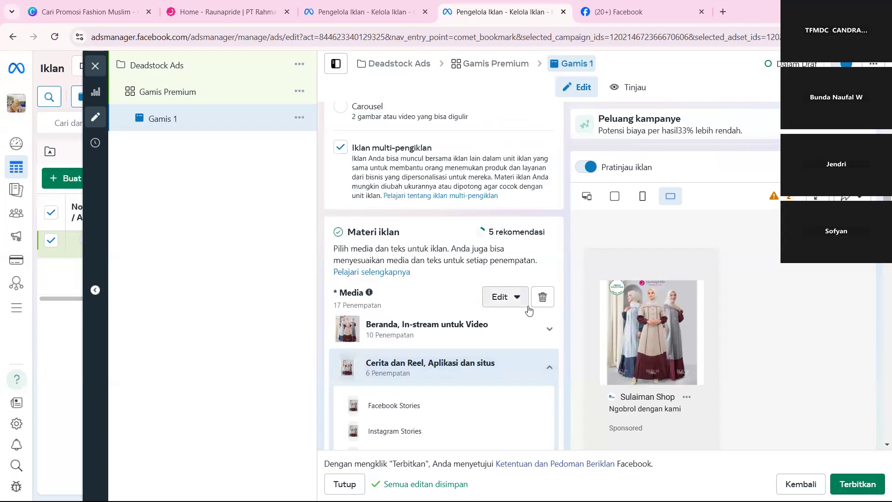
Check the available Akun Instagram options in the ad's Identitas section.
scroll(485, 226, up, 10)
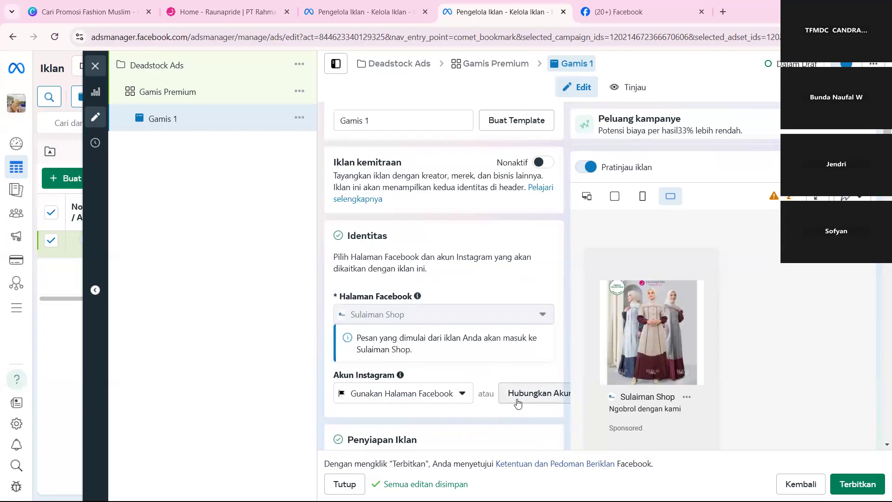
scroll(517, 402, down, 1)
click(444, 362)
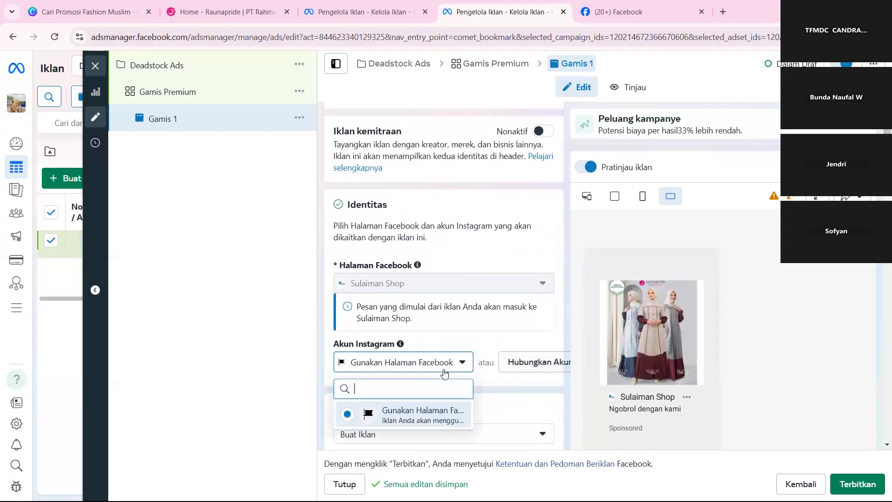
scroll(427, 344, down, 3)
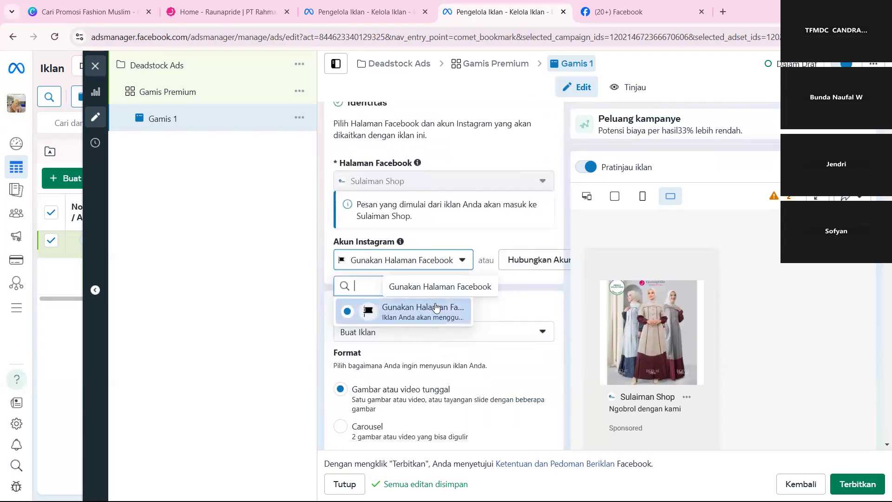
Examine the ad's Teks utama, Judul, Deskripsi and Tombol ajakan fields, and place the cursor in Teks utama.
scroll(522, 300, down, 5)
scroll(522, 298, down, 6)
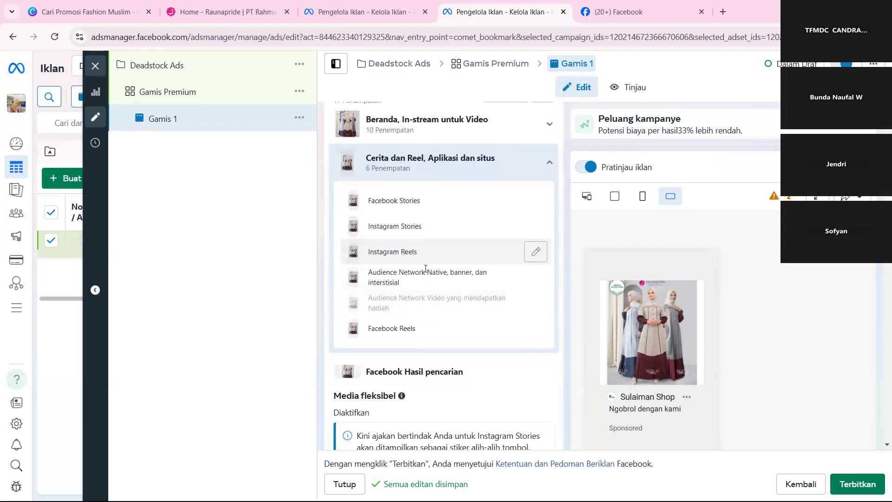
scroll(425, 272, down, 4)
scroll(426, 273, up, 2)
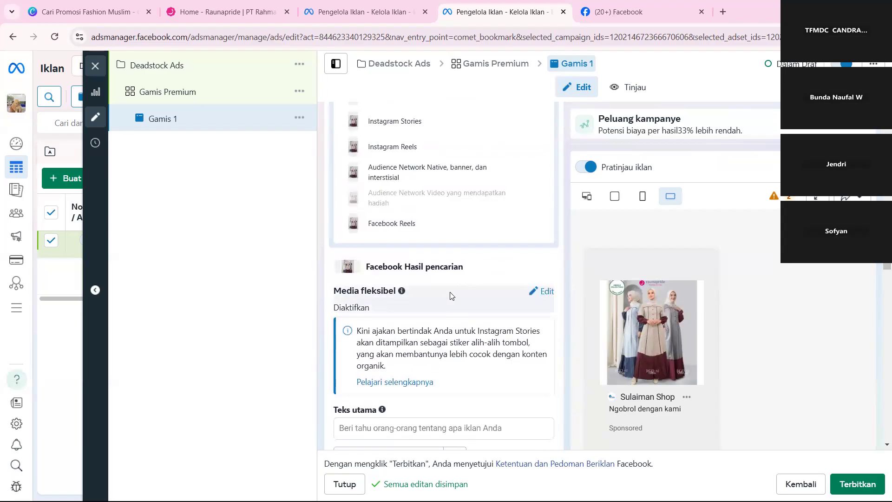
scroll(512, 276, down, 3)
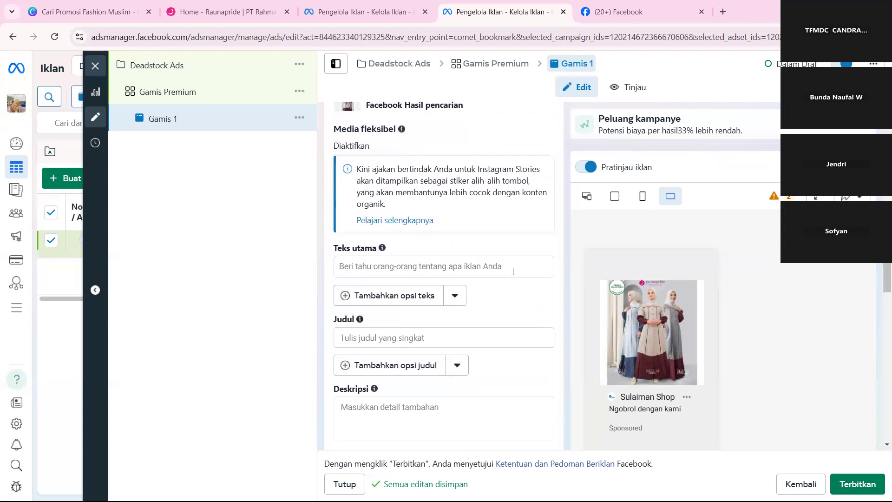
scroll(513, 276, down, 1)
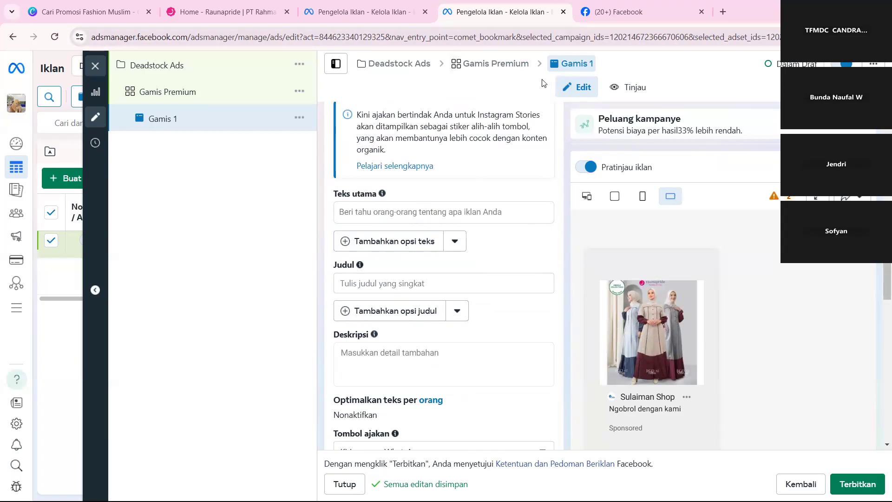
scroll(516, 215, down, 1)
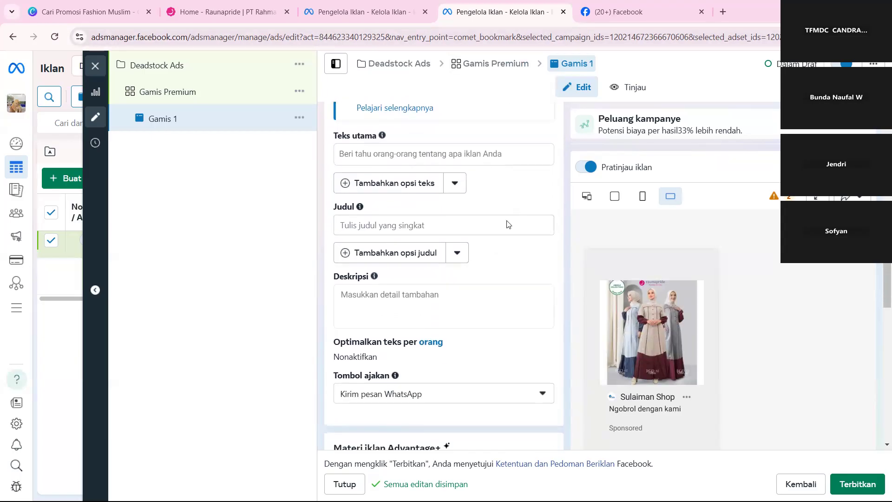
scroll(446, 219, up, 1)
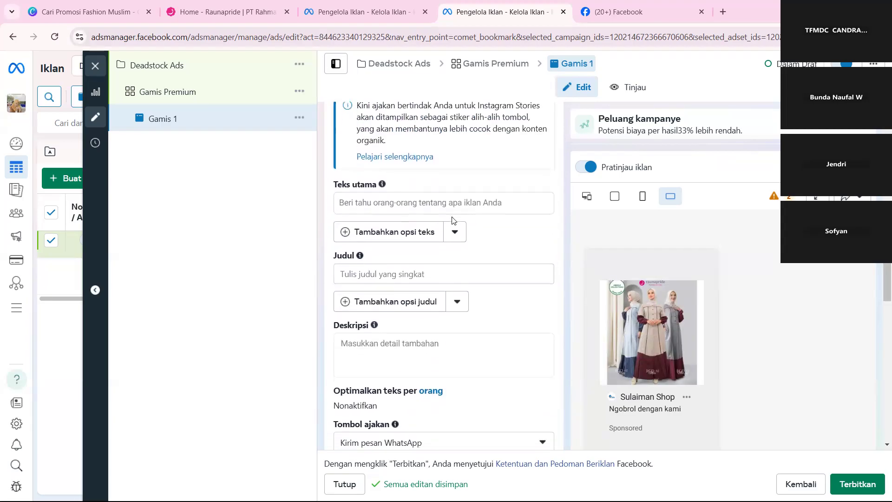
click(413, 202)
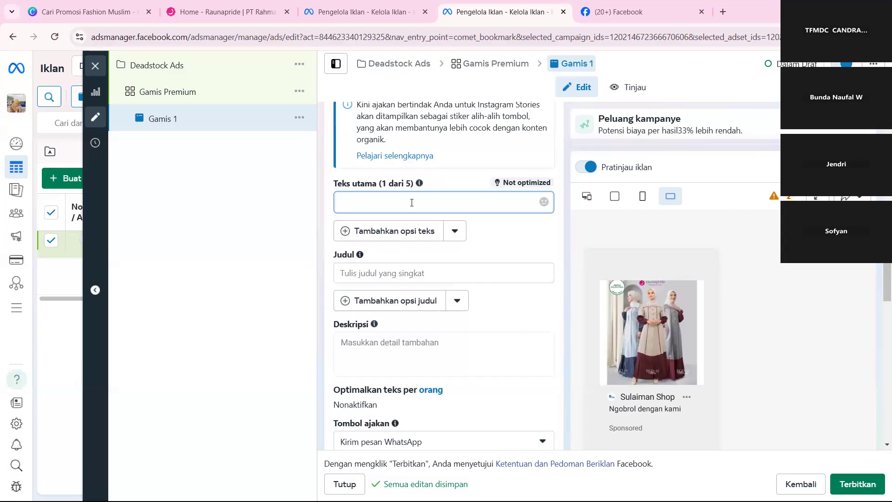
scroll(456, 284, up, 2)
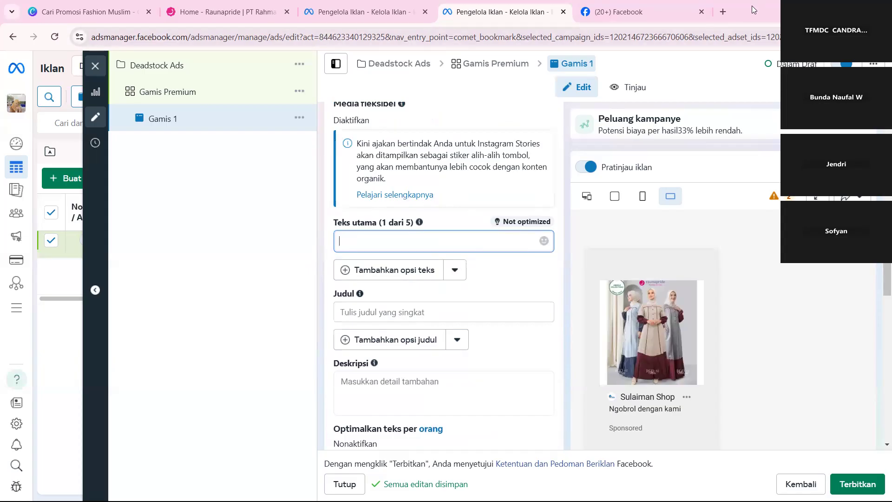
Search Google for chatgpt in a new browser tab and open the ChatGPT overview page on openai.com.
click(724, 11)
text(ch)
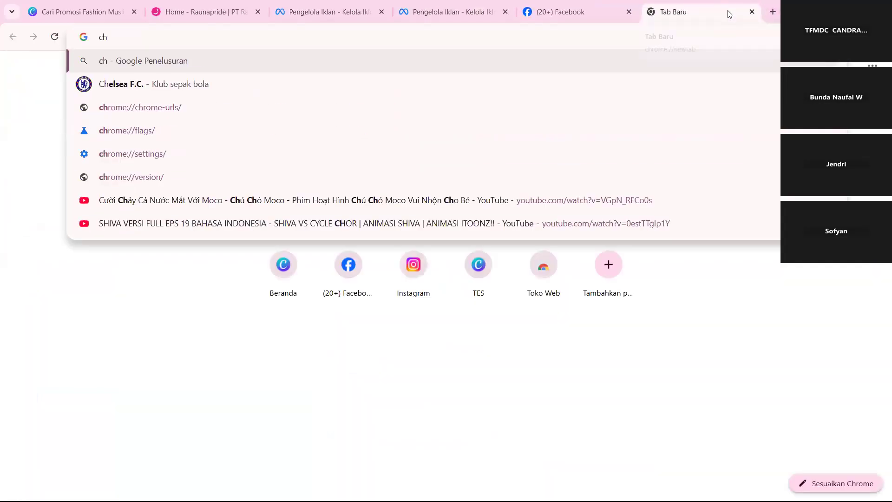
text(at)
key(Return)
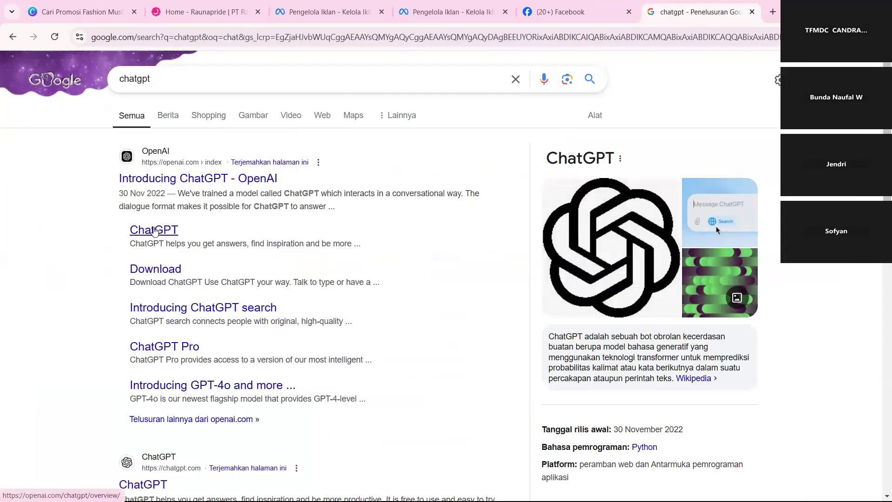
click(155, 231)
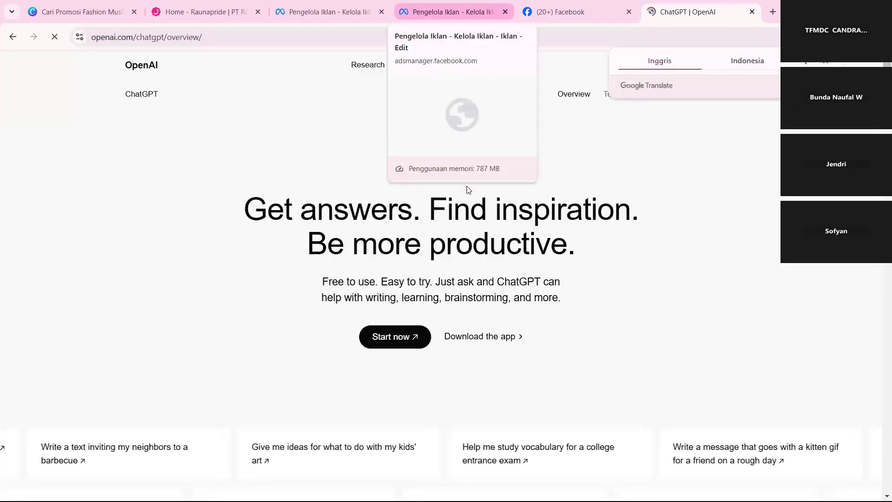
Return to the Gamis 1 ad in Ads Manager and enter "Gamis PREMIUM yang sering di pake Artis" as its Teks utama.
click(554, 11)
click(443, 11)
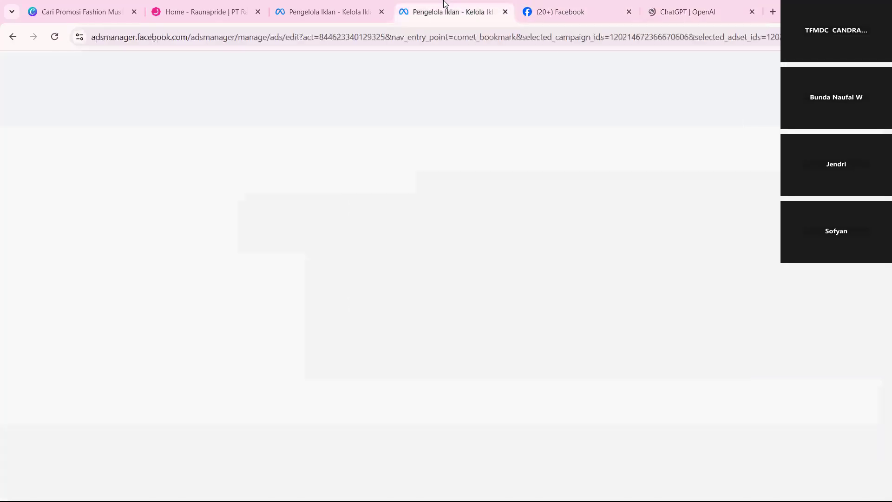
click(377, 248)
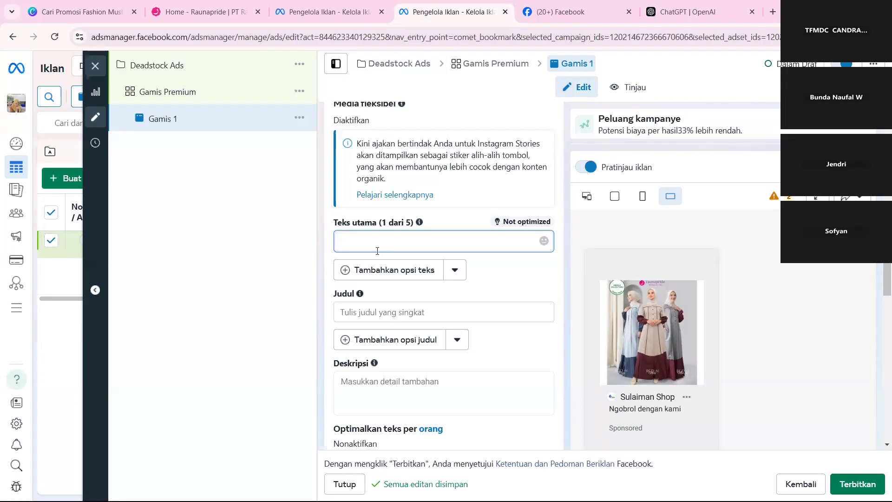
text(Gamis PREMIUM ya)
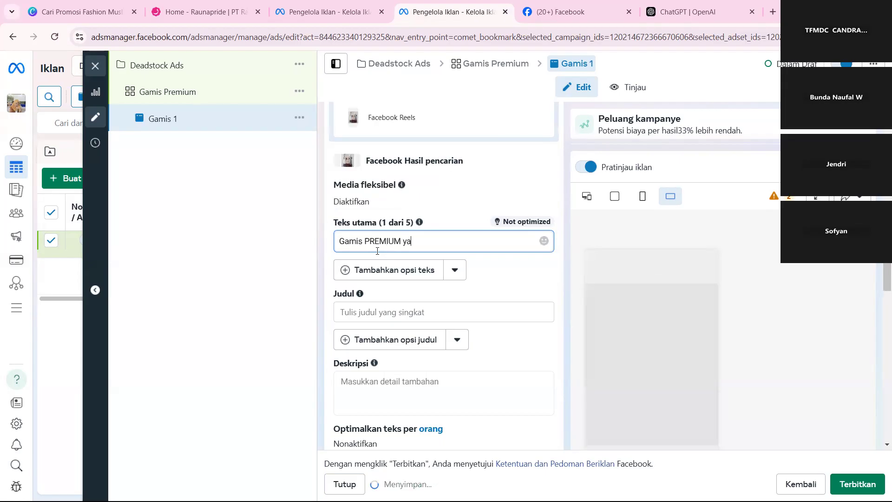
text(ng b)
key(BackSpace)
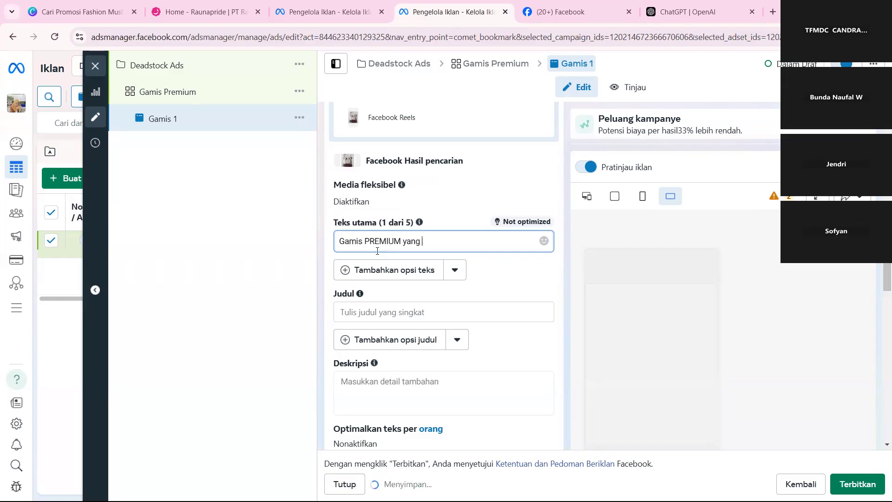
text(sering di pake A)
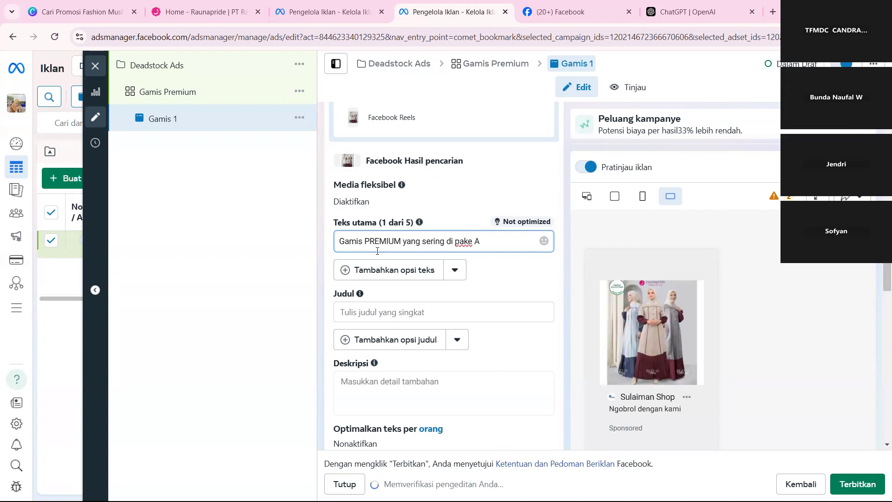
text(rtis)
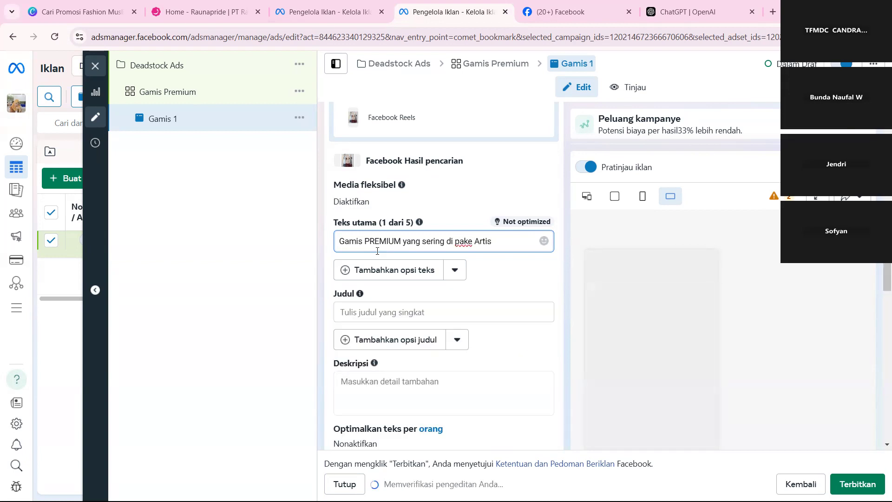
Append " !!" and the smiling-face-with-hearts emoji to the Teks utama sentence.
scroll(377, 250, down, 1)
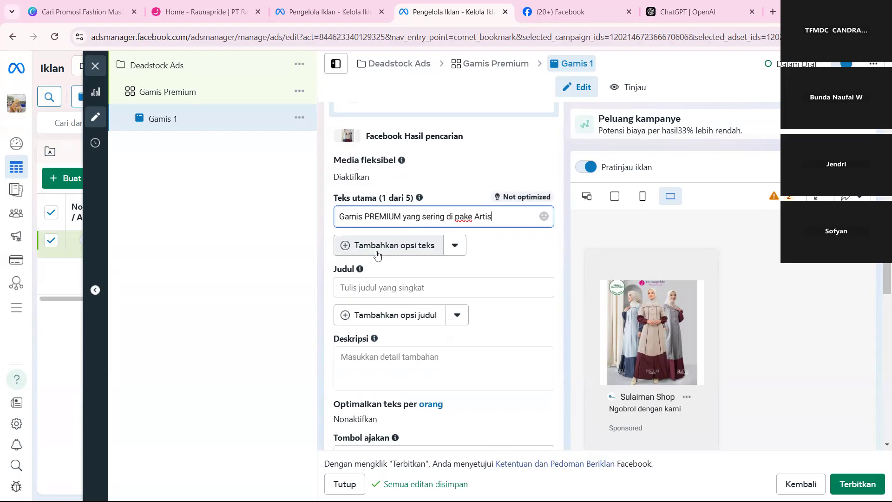
text(!!)
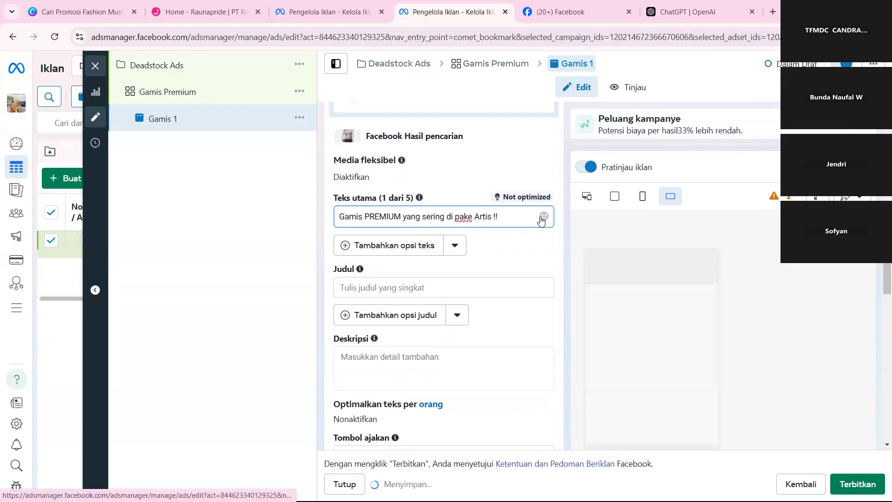
click(542, 219)
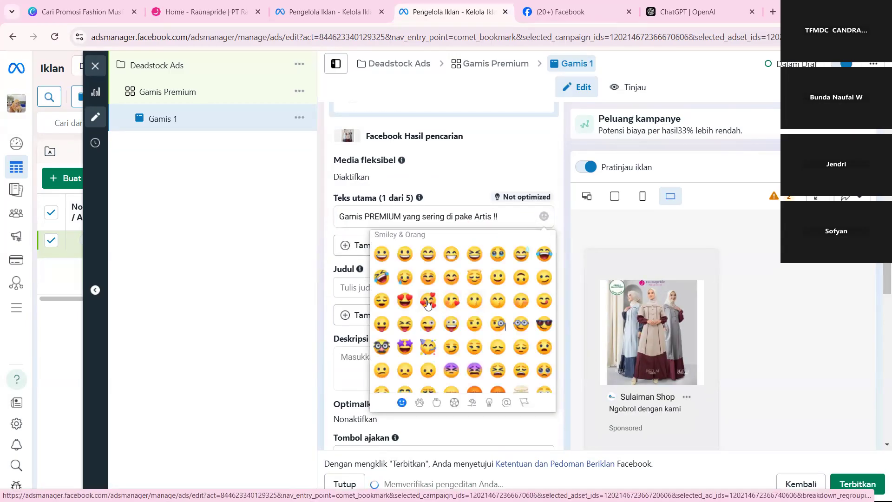
click(427, 303)
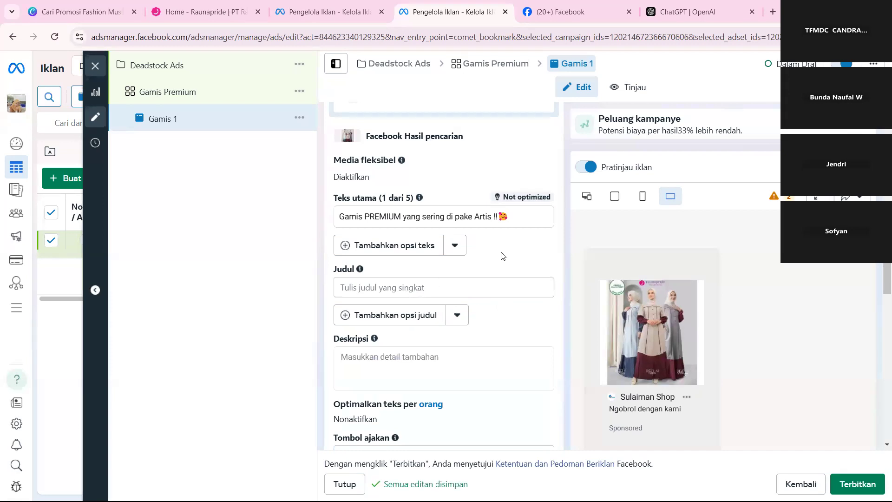
Switch the ad preview to the vertical format and examine how the ad text appears across the Stories and Reels placements.
scroll(704, 402, down, 4)
scroll(704, 402, up, 4)
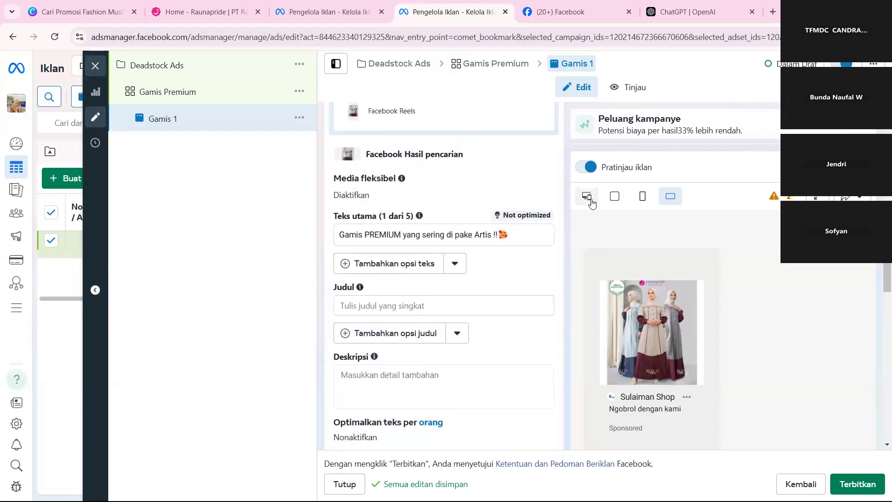
click(641, 197)
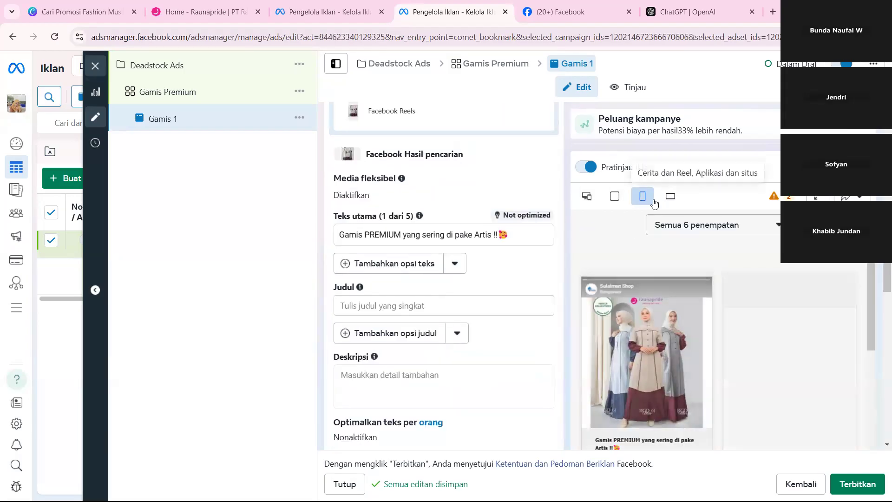
click(717, 227)
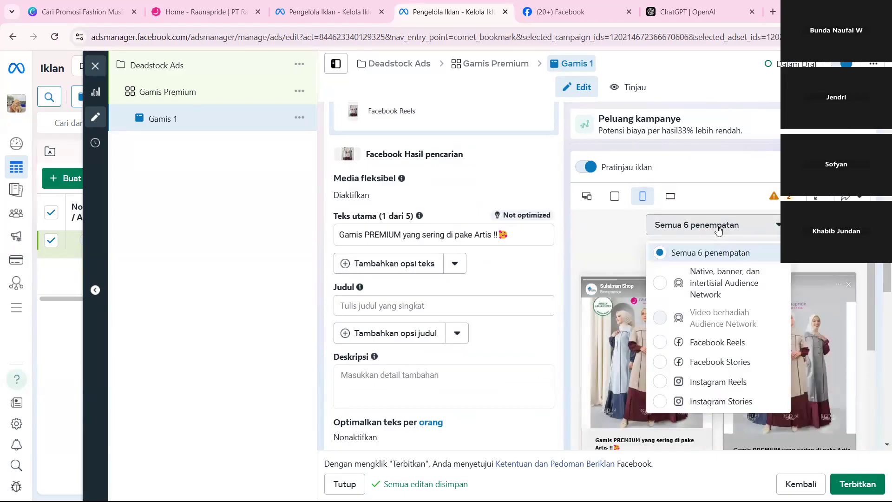
click(775, 232)
scroll(776, 231, down, 5)
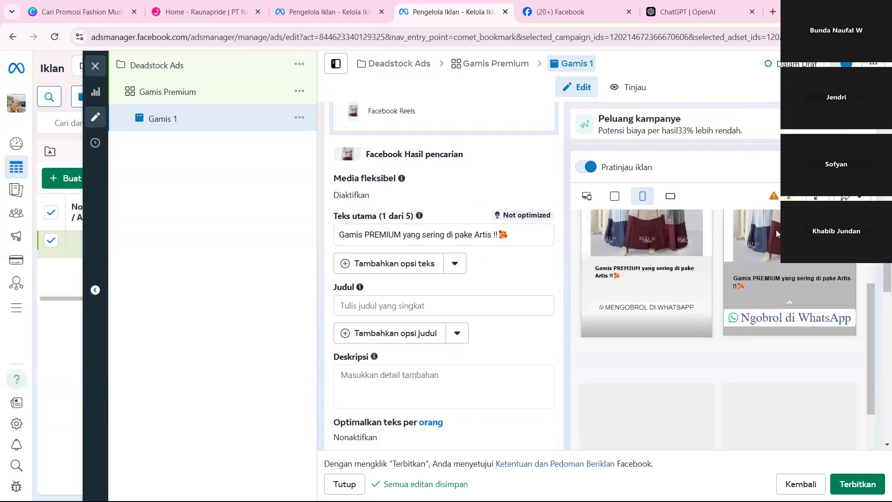
scroll(776, 231, down, 5)
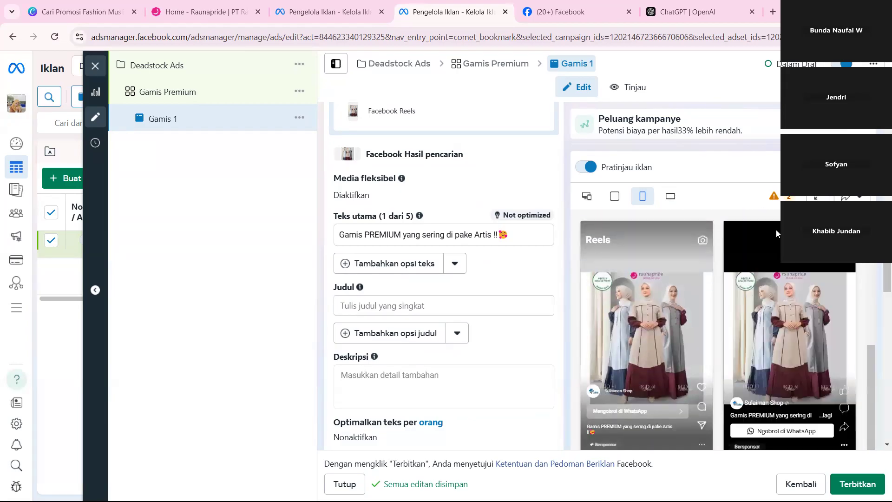
scroll(776, 230, down, 1)
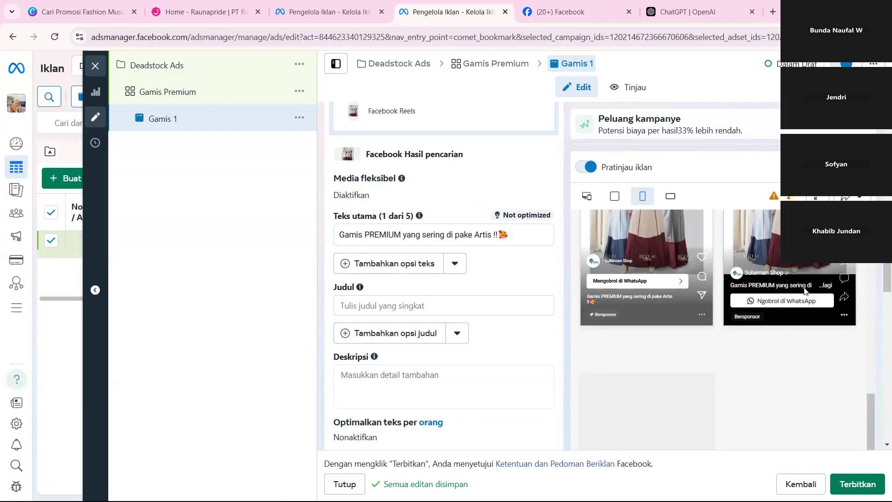
scroll(614, 301, up, 2)
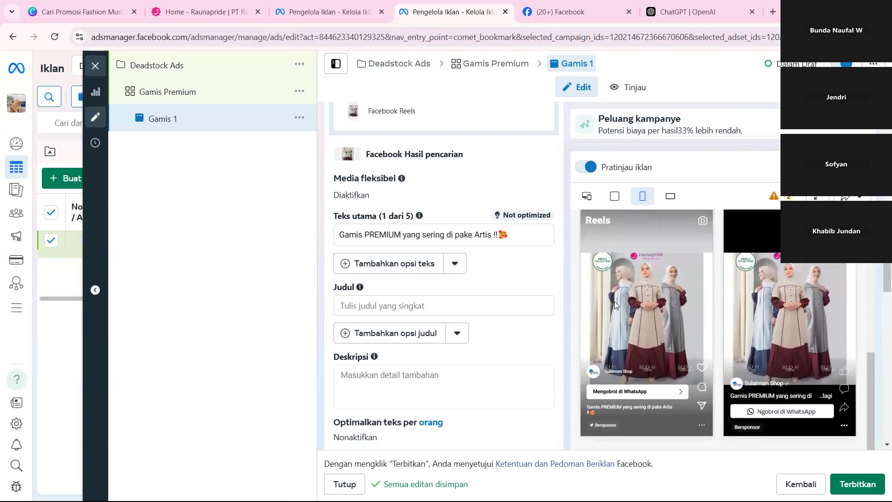
scroll(629, 312, down, 2)
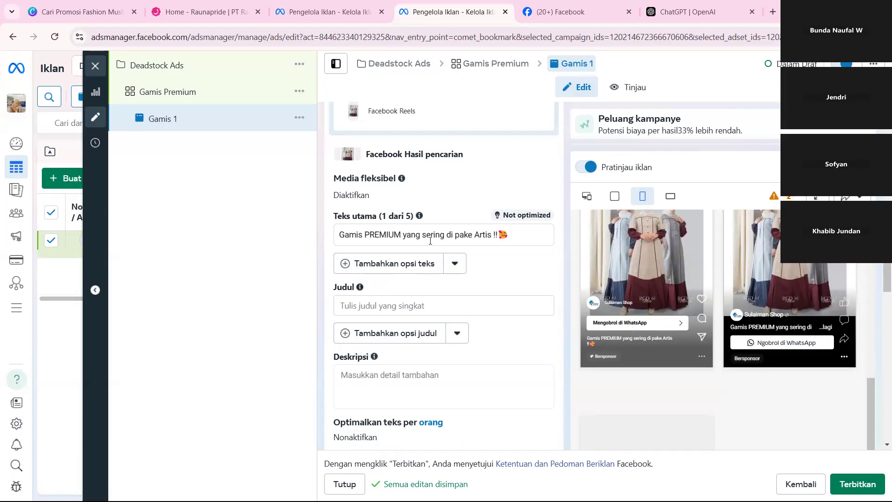
Replace "yang sering di pake" with "Langganan" in the Teks utama sentence.
double_click(383, 235)
click(419, 234)
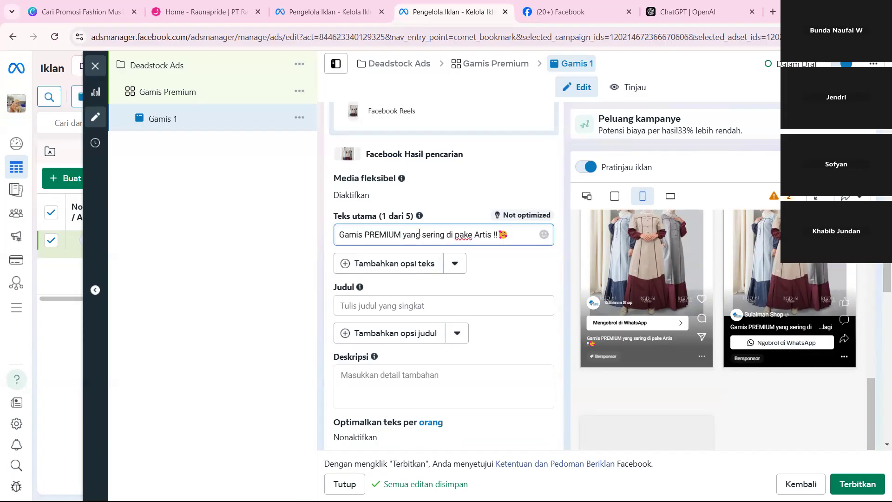
drag(401, 235, 471, 235)
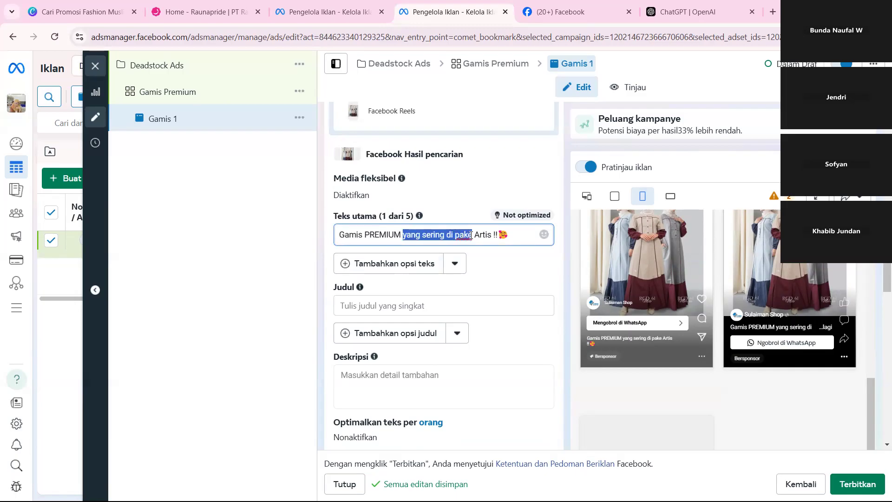
text(Lab)
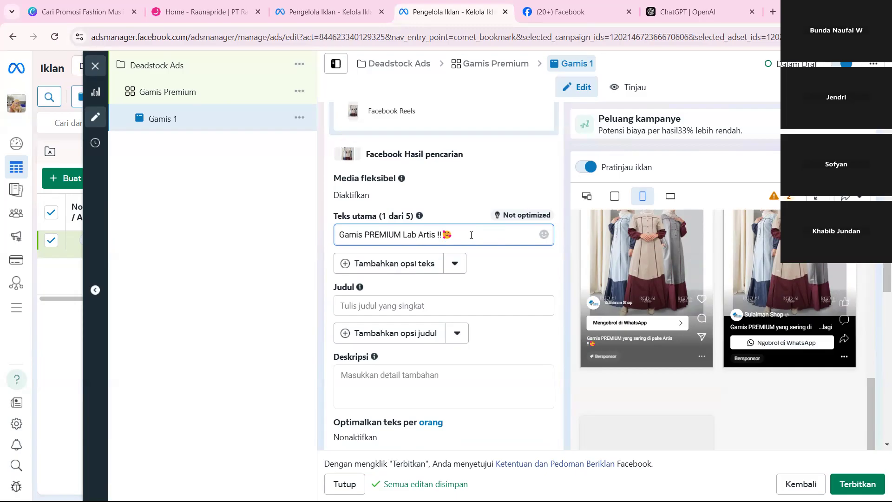
key(BackSpace)
text(ng)
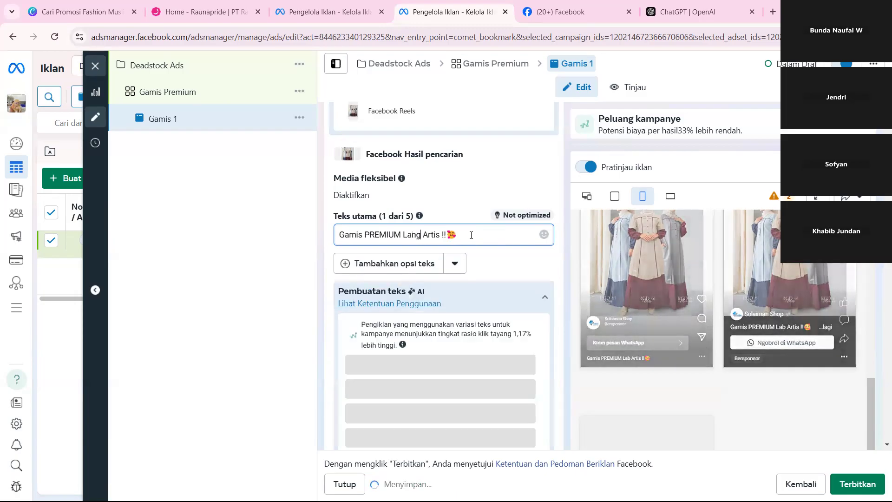
text(ganan)
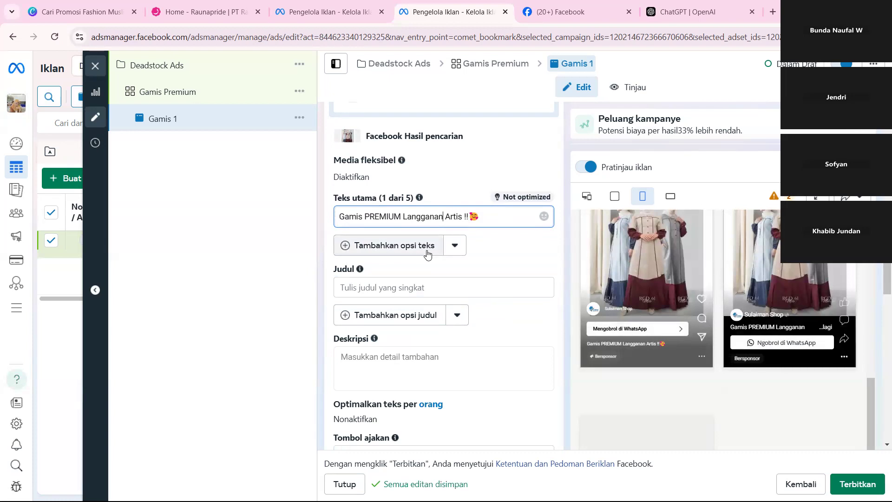
Below a blank line in Teks utama, add the lines "Rauna sedang ada diskon 20%" and "Deskripsi Produk".
key(Return)
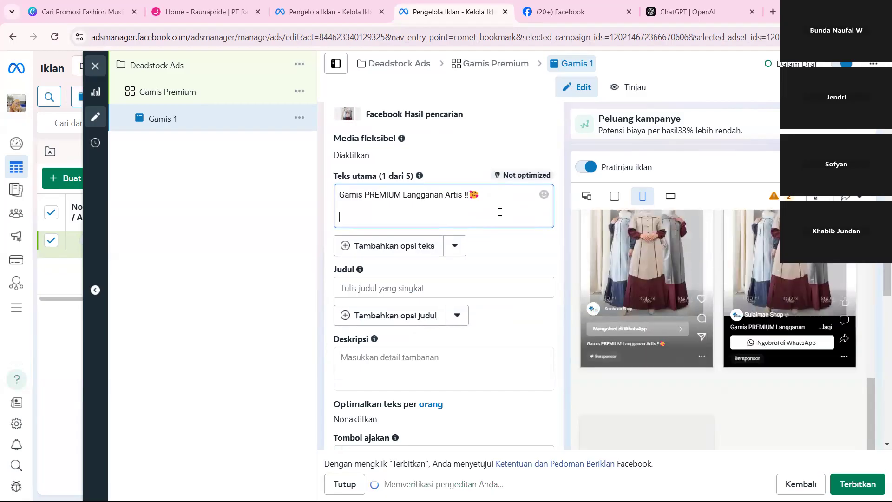
text(Rauna s)
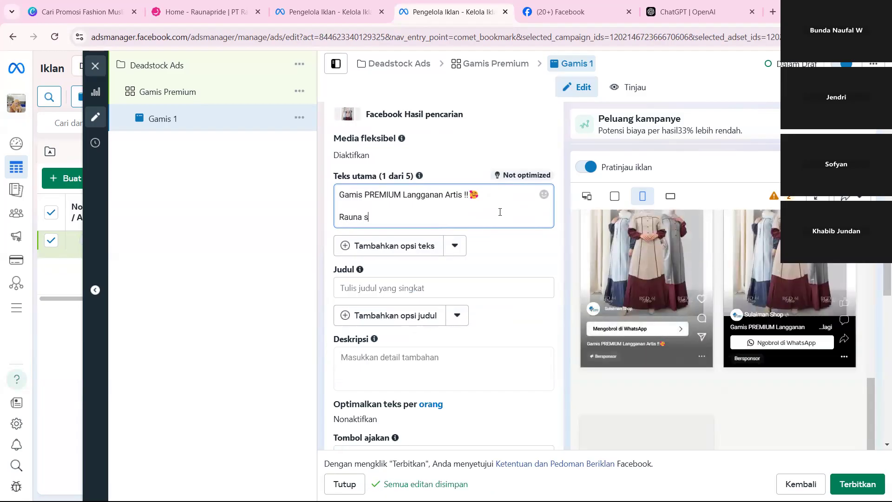
text(edang ada diskon 20%)
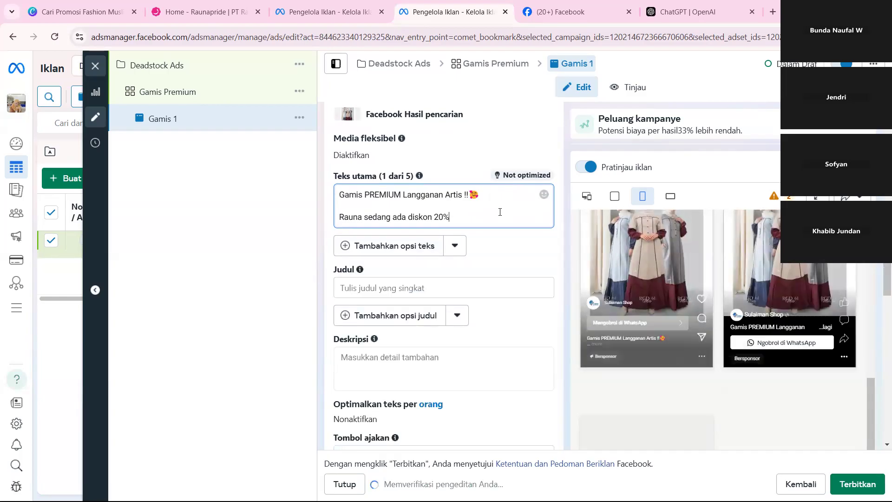
key(Return)
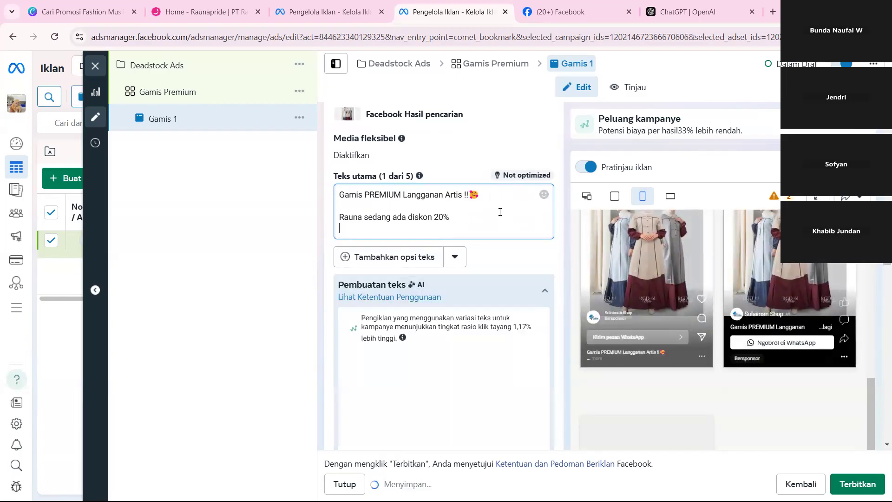
text(Des)
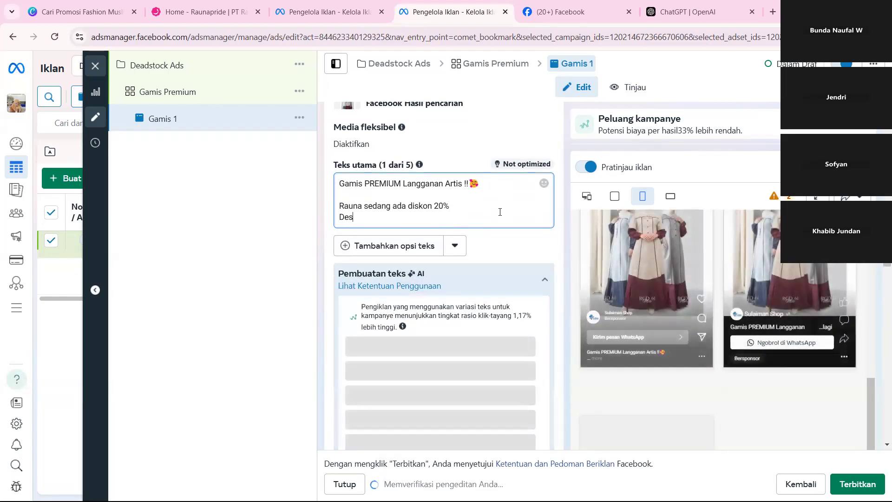
text(kripsi )
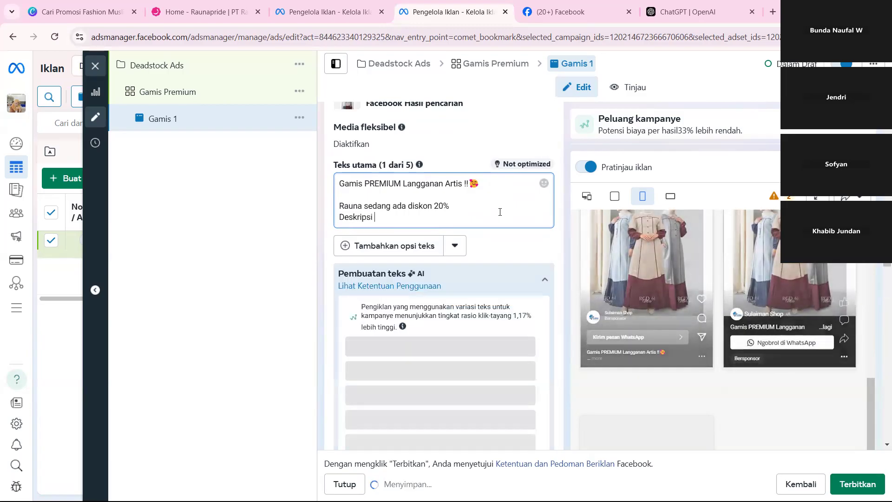
text(Produk)
Add the line "Bahannya adem lembut" under Deskripsi Produk in Teks utama.
key(Return)
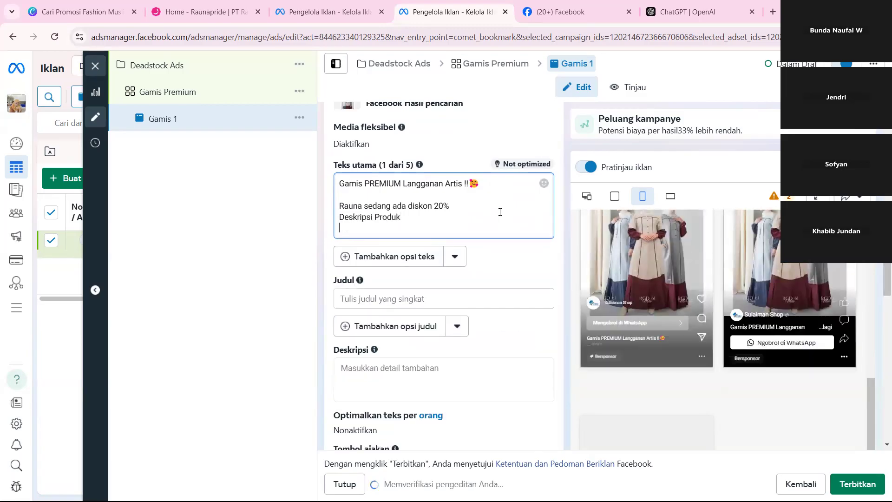
text(Bahanny a)
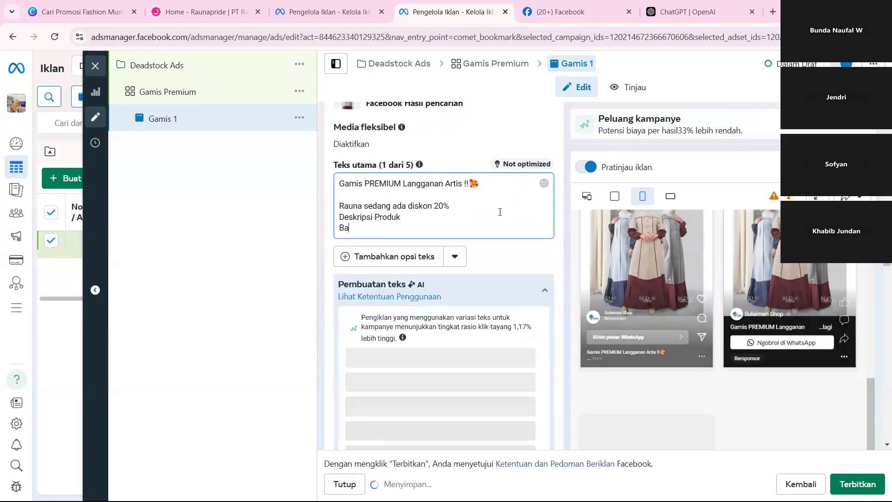
key(BackSpace)
key(BackSpace)
text(a adem lembut dan)
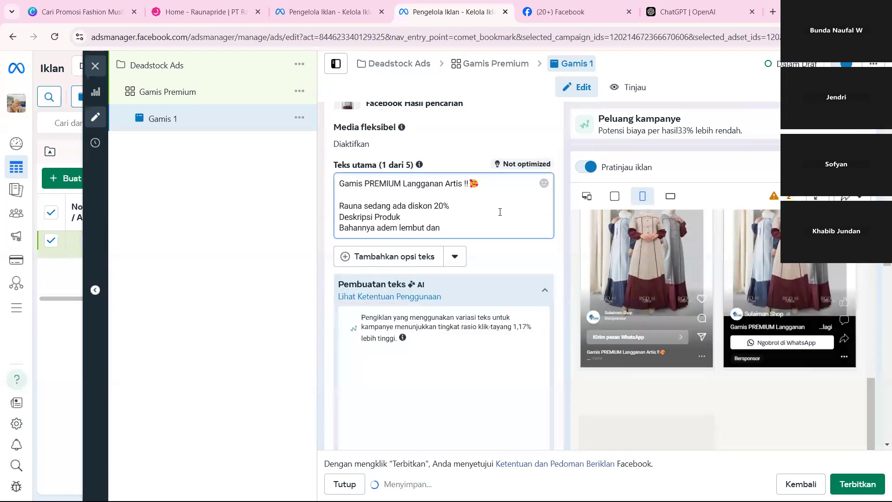
key(BackSpace)
key(BackSpace)
key(BackSpace)
key(BackSpace)
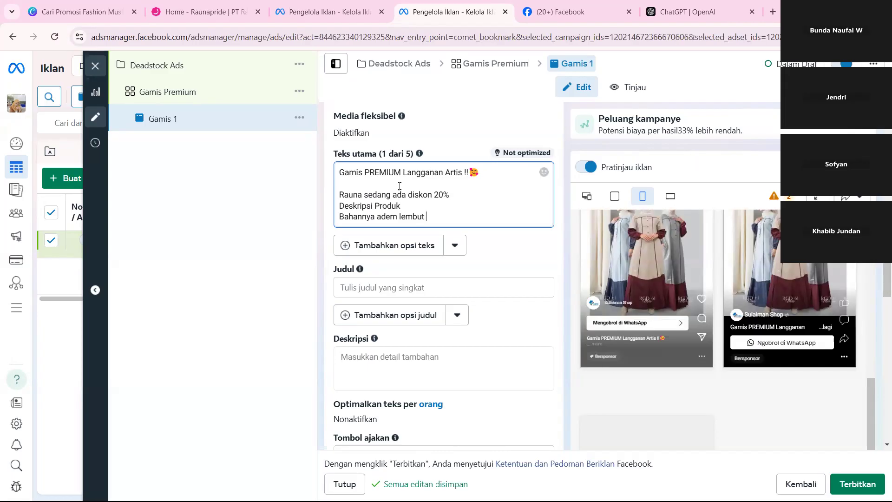
drag(400, 186, 502, 272)
drag(484, 176, 283, 174)
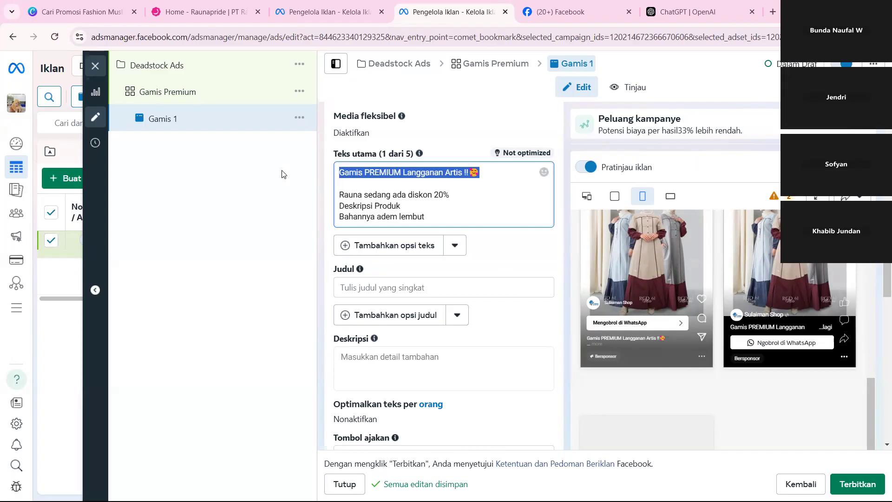
click(407, 182)
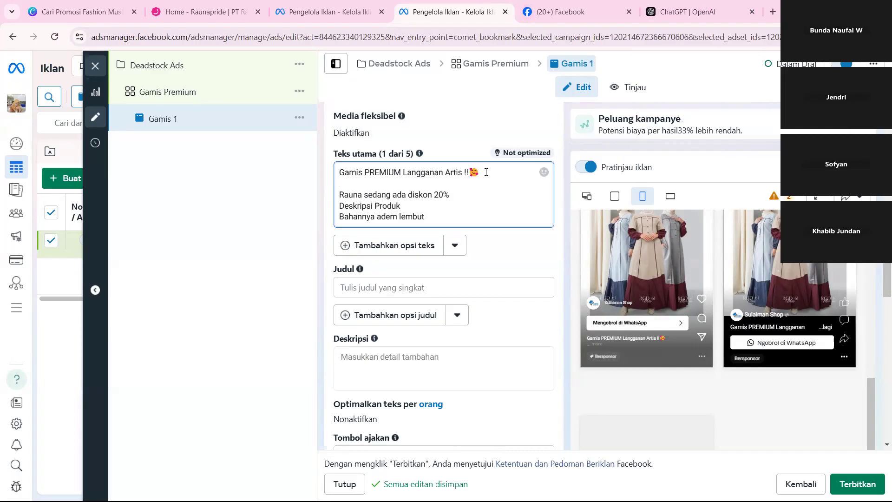
click(686, 4)
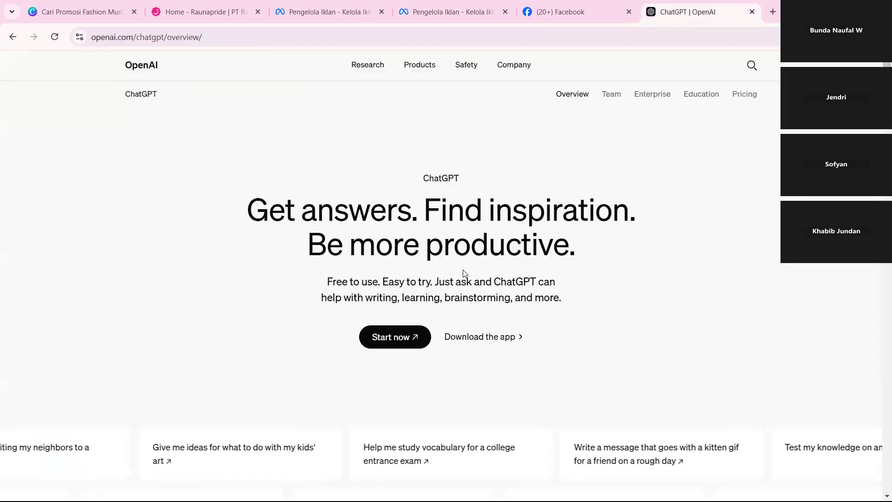
click(458, 6)
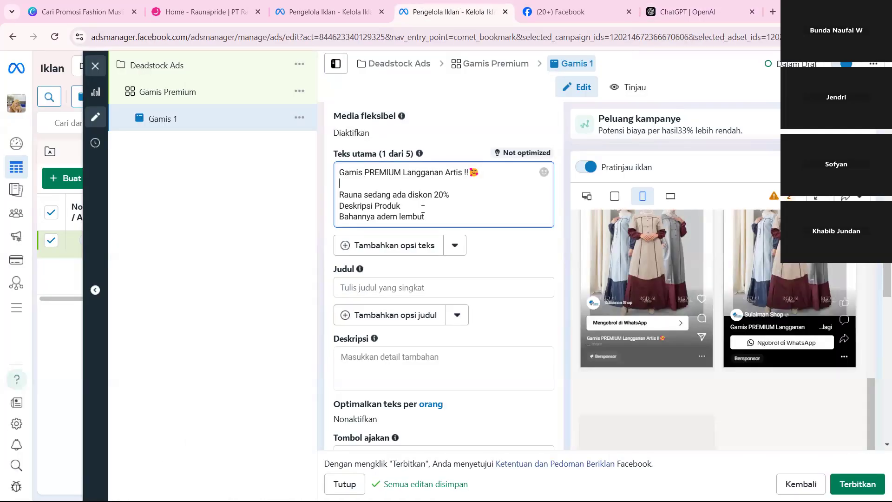
key(ctrl+a)
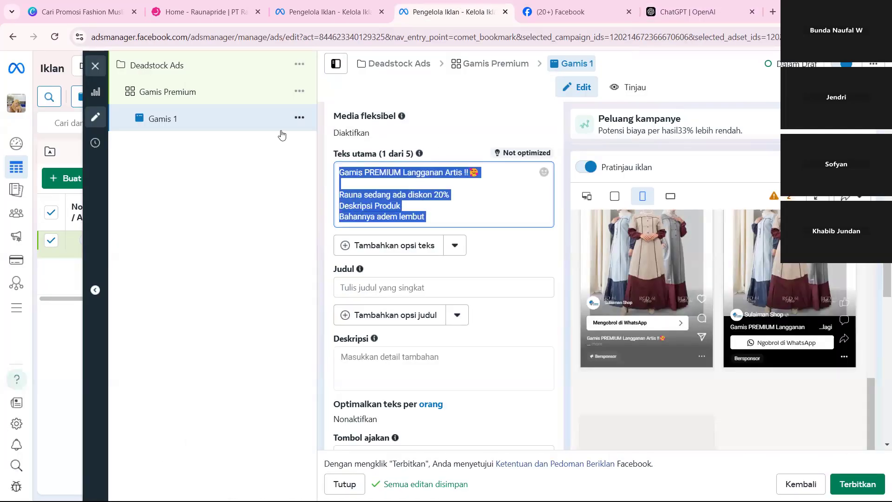
click(465, 171)
drag(339, 195, 569, 281)
click(503, 268)
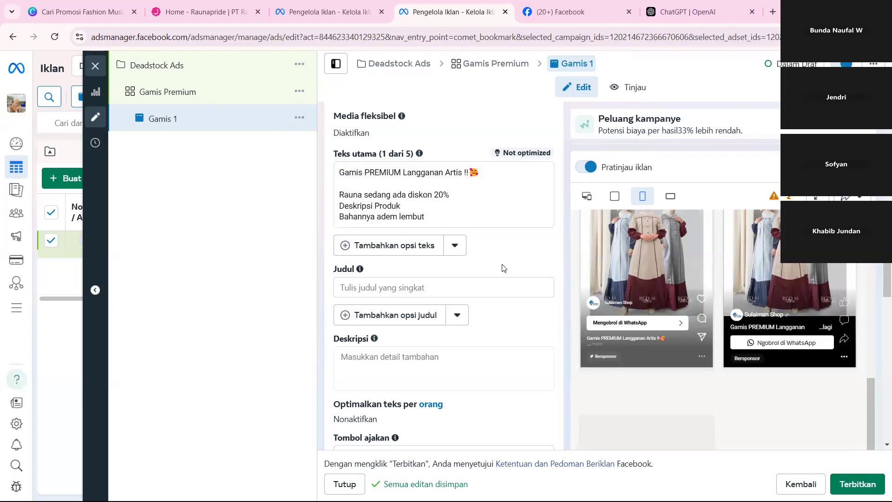
Enter "Ambil PROMONYA" as the Judul of the Gamis 1 ad.
click(414, 288)
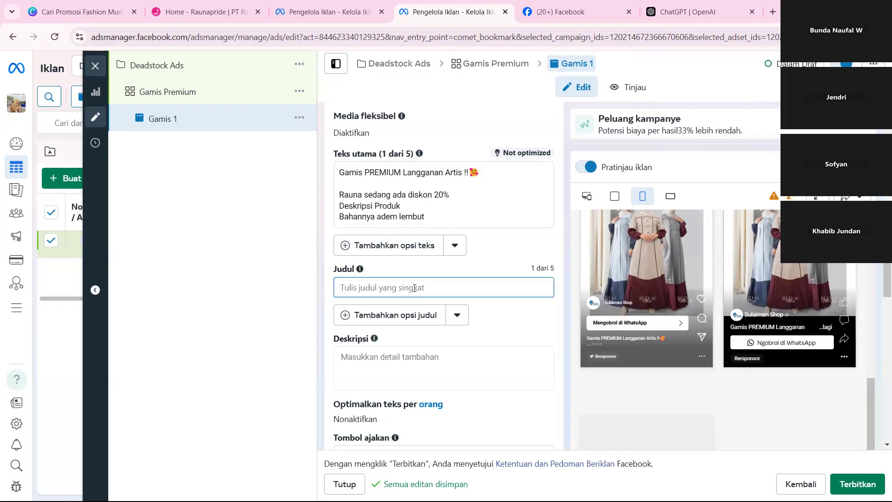
text(Beli Sekarang)
key(ctrl+a)
text(Ambil )
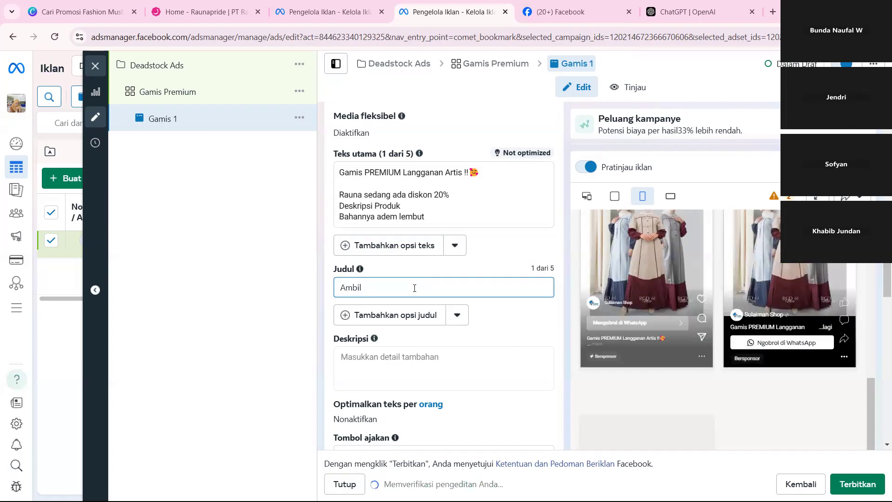
text(PROMONYA)
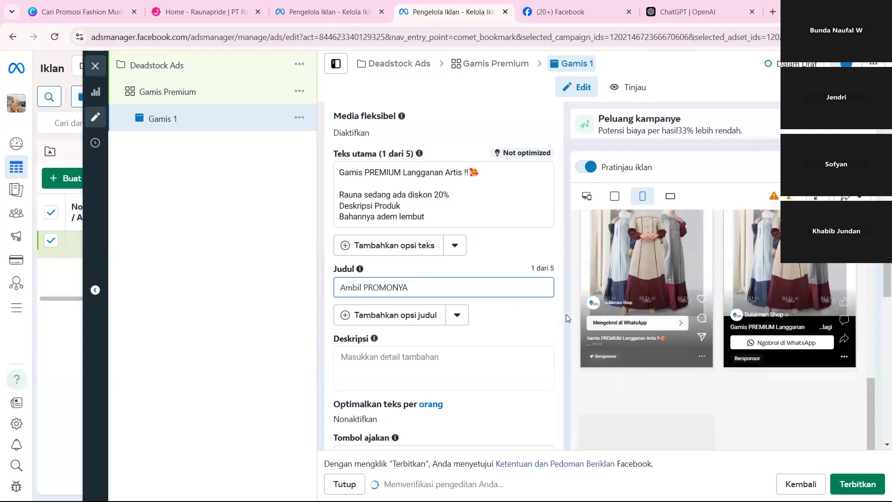
Replace the "NYA" ending in the Judul so that it reads "Ambil PROMO Sekarang".
drag(393, 288, 480, 298)
key(BackSpace)
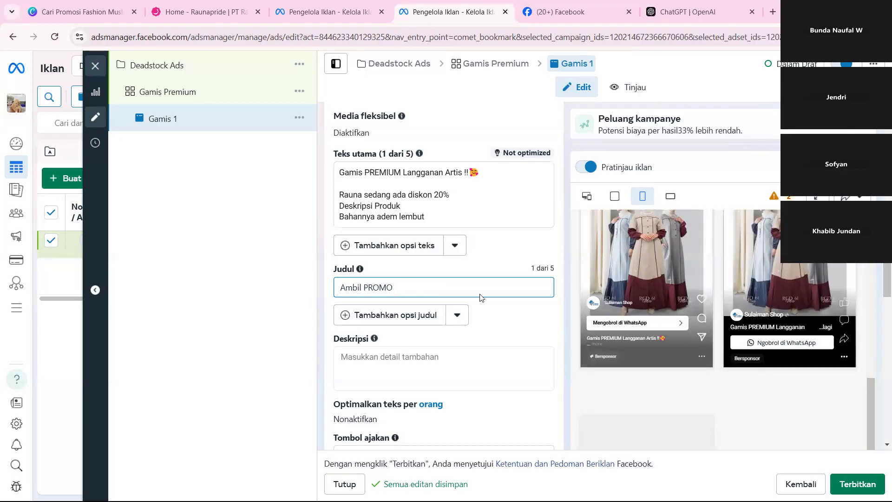
text(S)
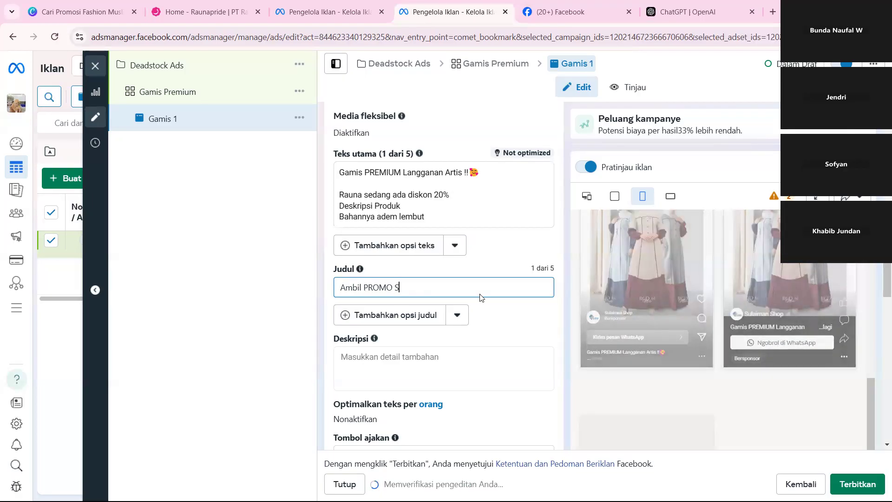
text(ekarang)
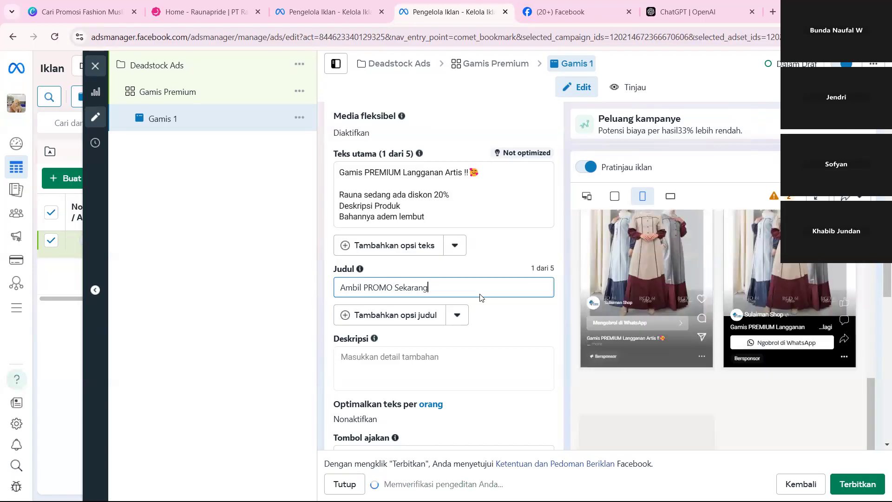
click(495, 331)
scroll(495, 331, down, 2)
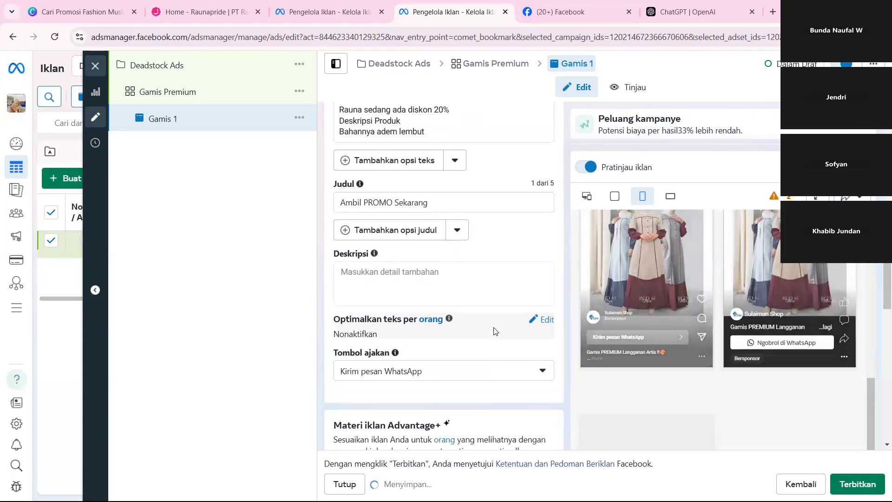
click(439, 278)
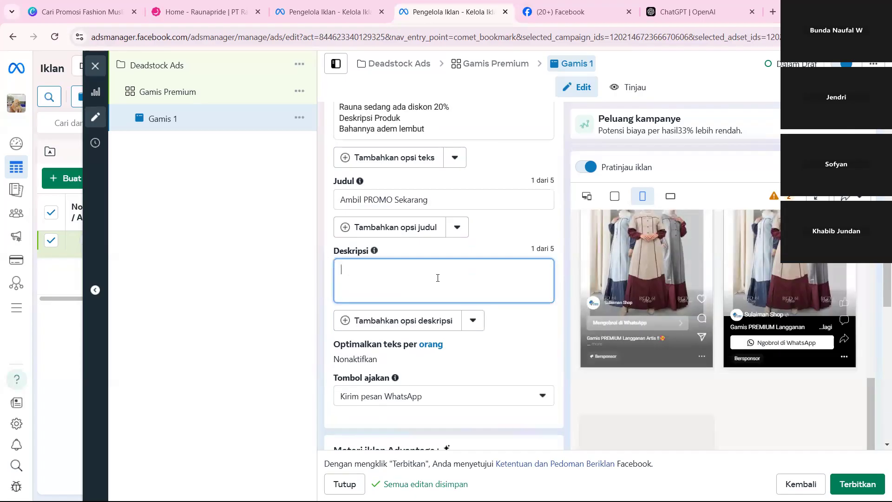
scroll(437, 278, up, 2)
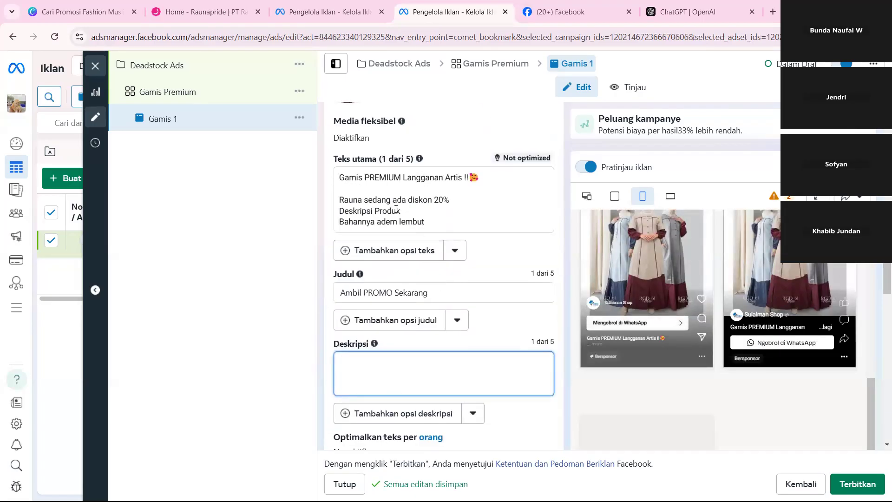
drag(400, 210, 324, 203)
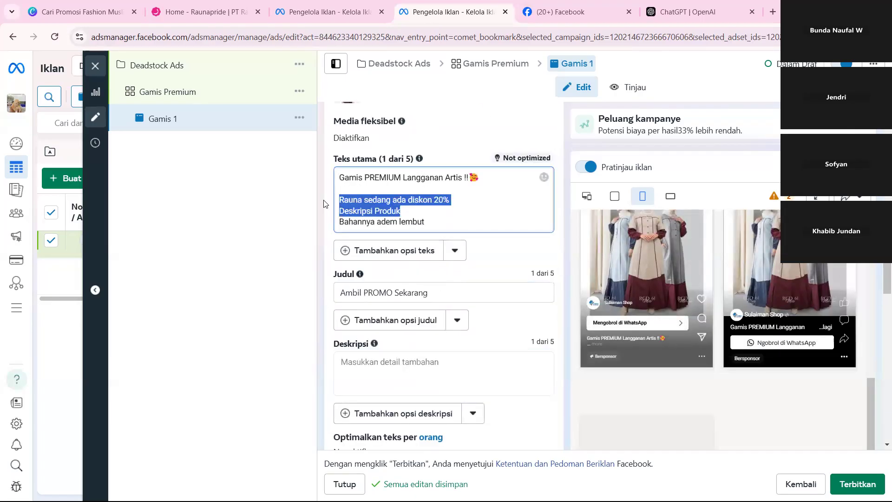
click(415, 208)
scroll(389, 176, down, 2)
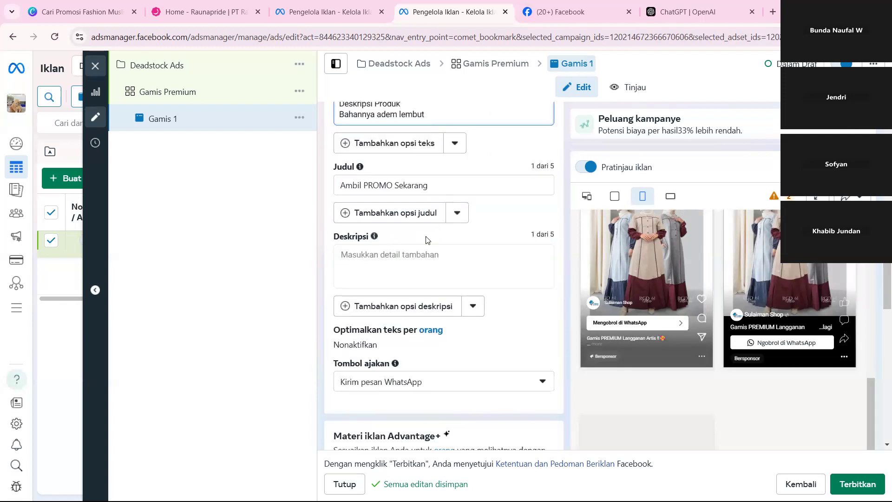
Enter "Gamis rauna ini berahan remium adem dan lembut di gunakan" as the ad's Deskripsi.
click(399, 267)
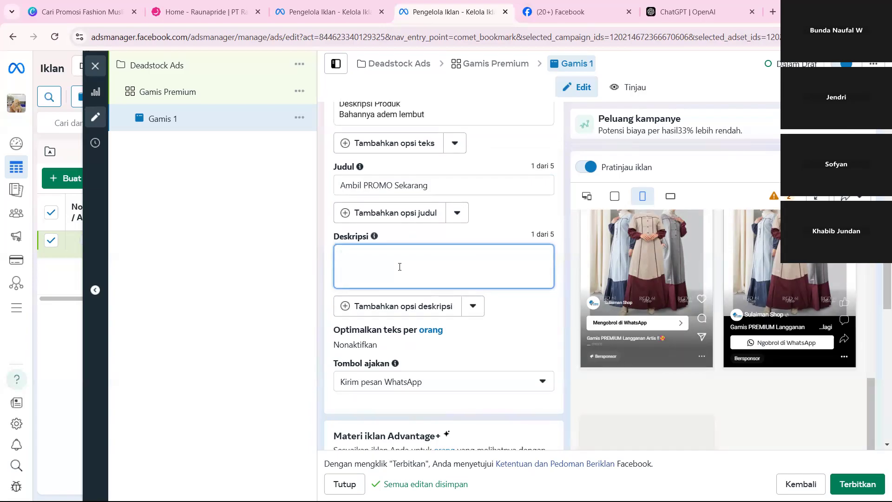
text(Gamis rauna ini bera)
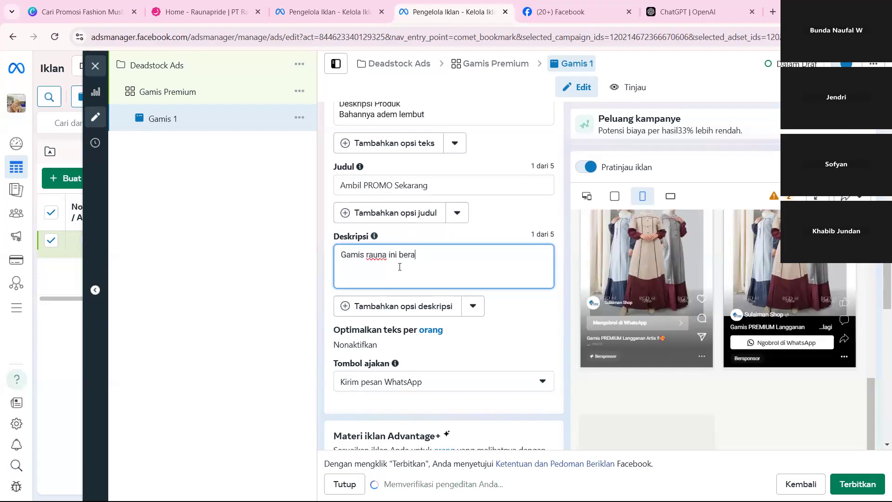
text(ahan)
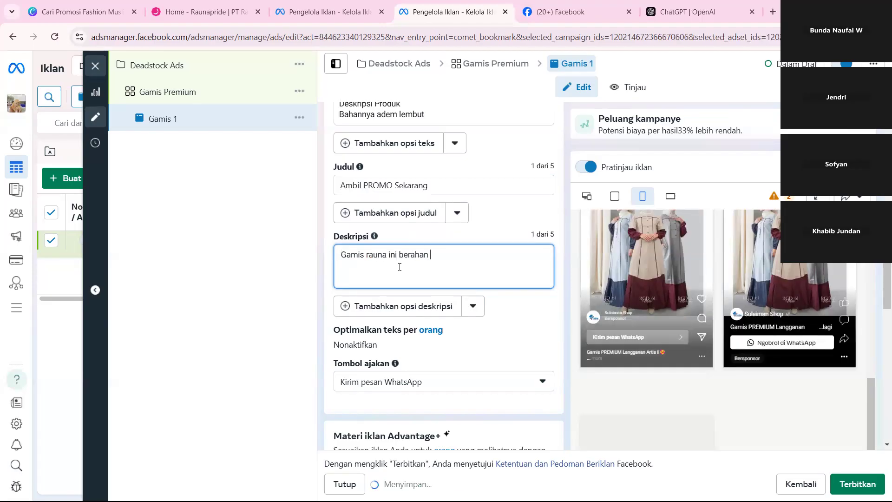
text( remiu)
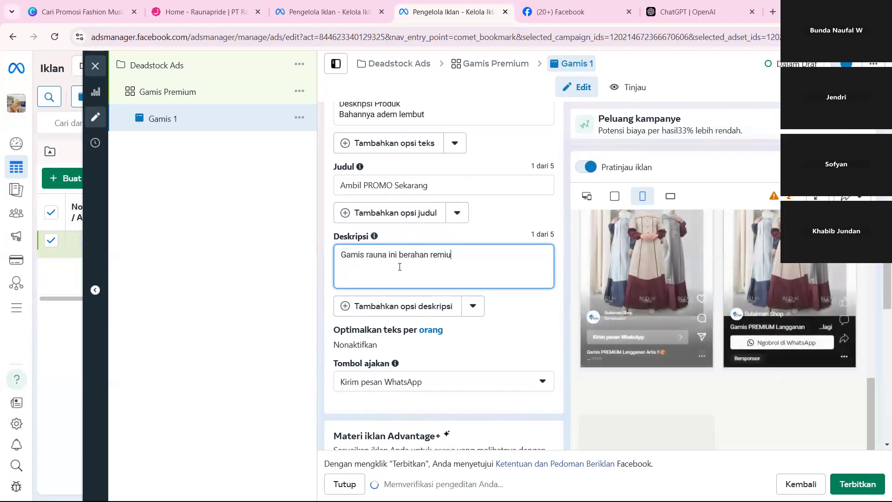
text(m adem a)
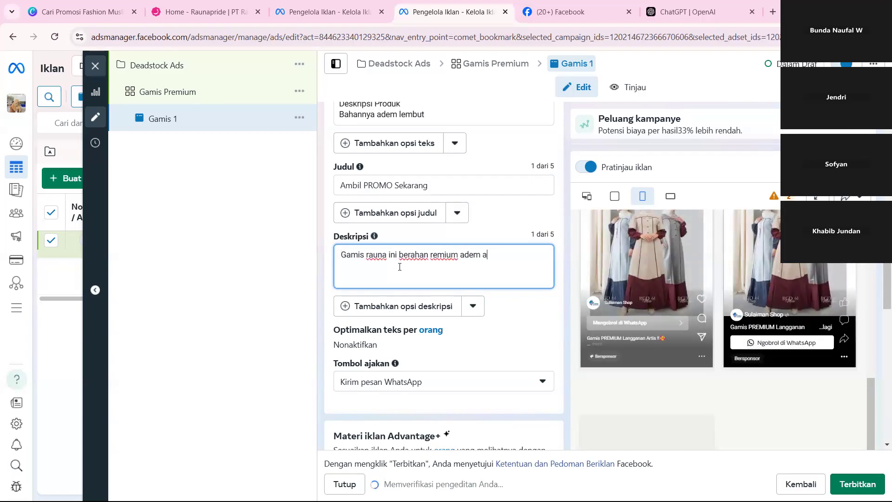
key(BackSpace)
text(dan lembu)
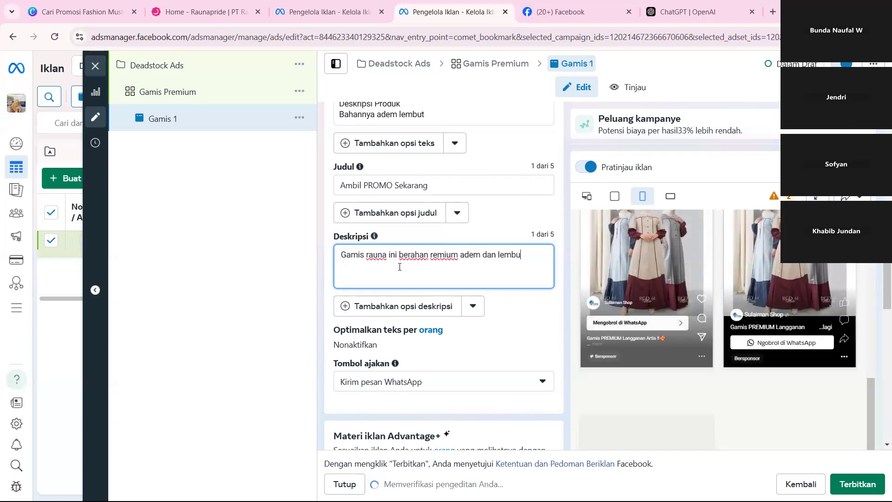
text(t di gunakan)
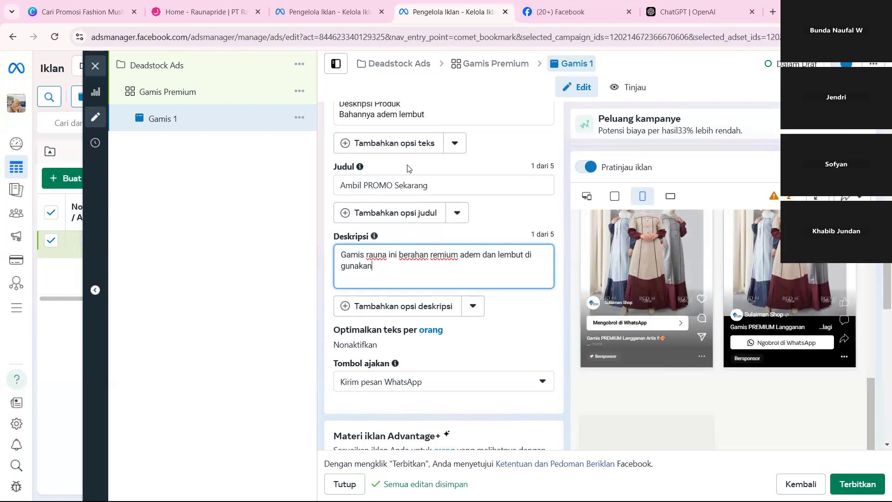
Review the ad's Teks utama, Judul, Deskripsi and Tombol ajakan entries together.
scroll(408, 164, up, 2)
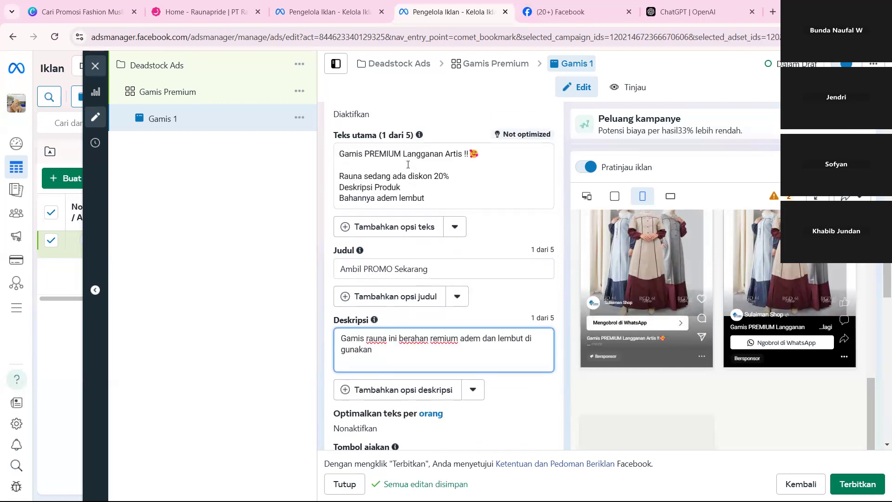
click(342, 171)
key(ctrl+a)
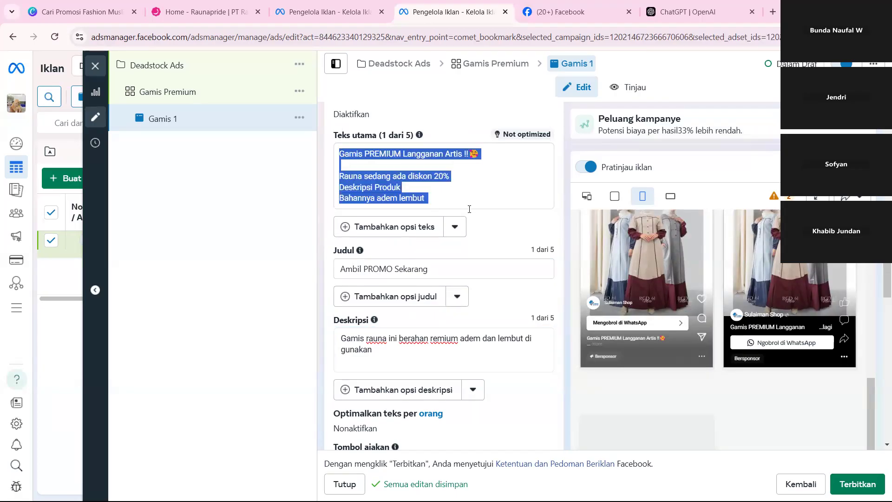
click(435, 188)
scroll(436, 188, down, 4)
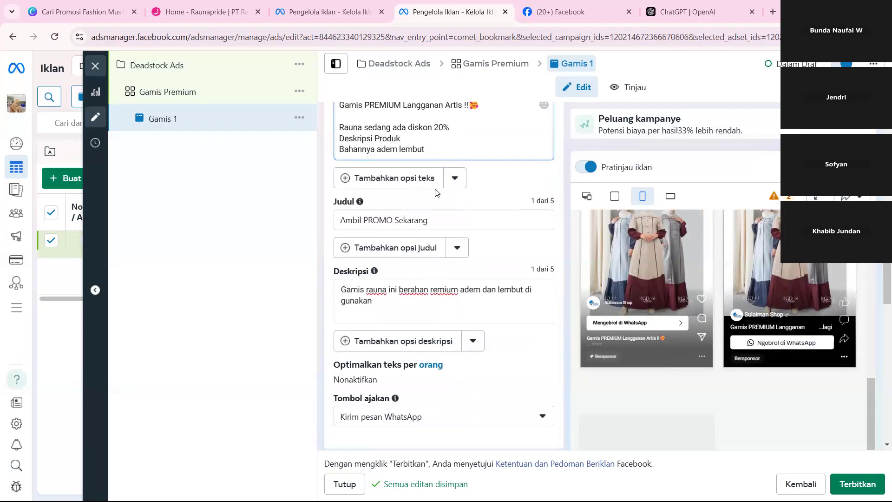
scroll(428, 285, up, 1)
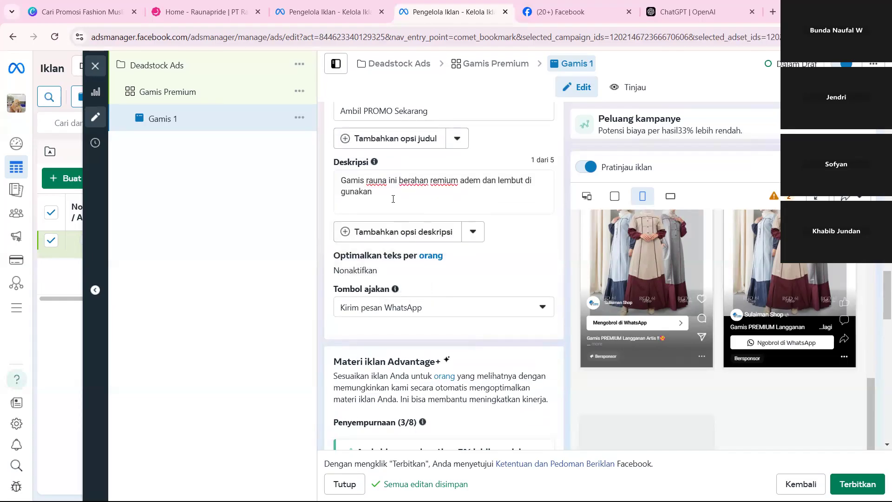
drag(392, 197, 339, 187)
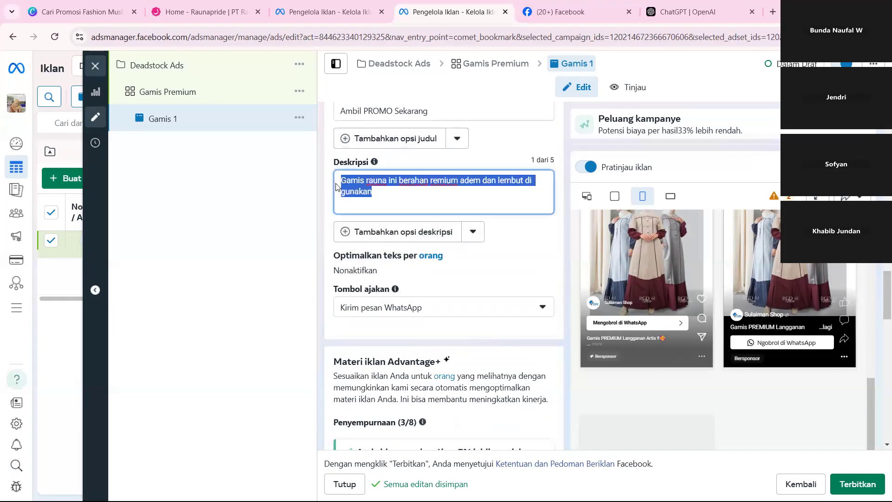
click(524, 233)
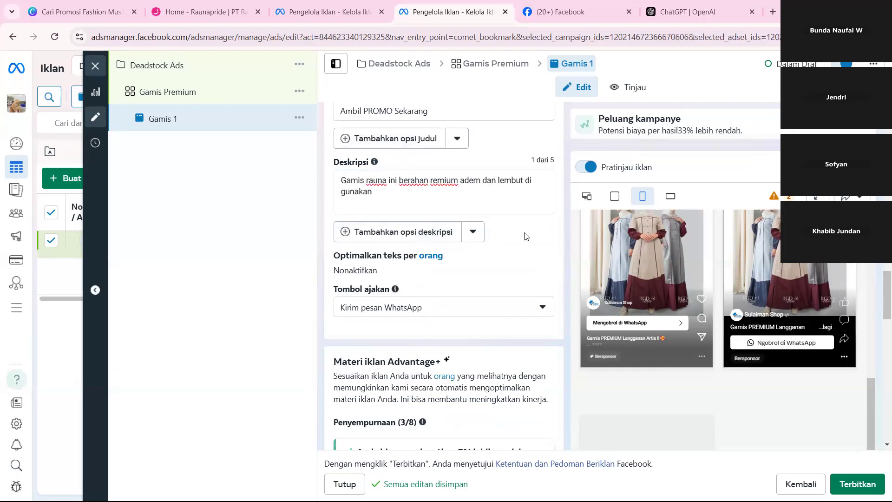
scroll(440, 289, down, 1)
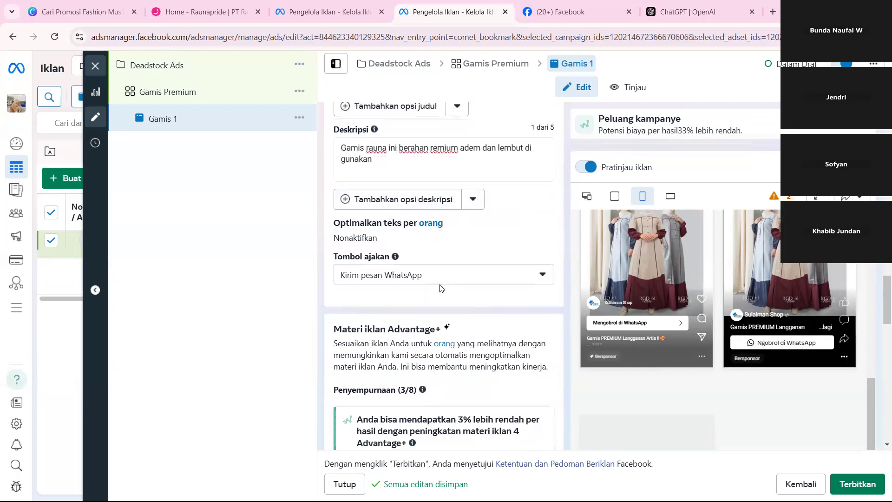
scroll(440, 289, up, 3)
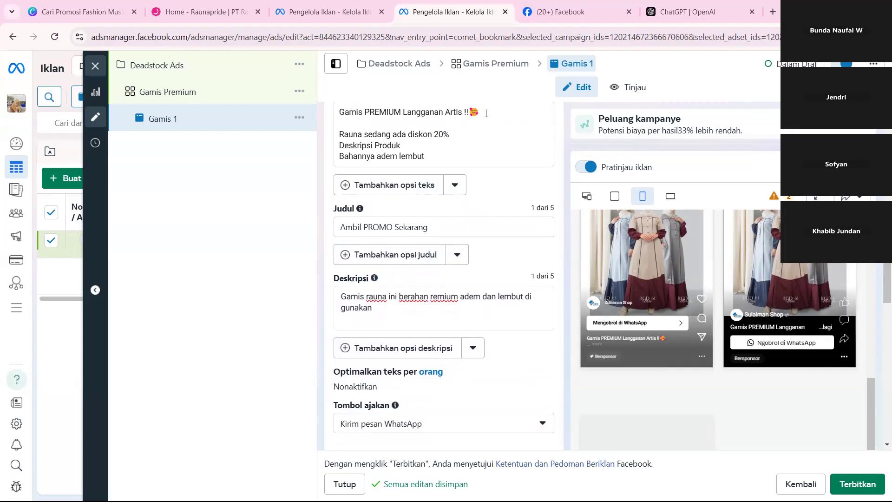
scroll(486, 113, up, 1)
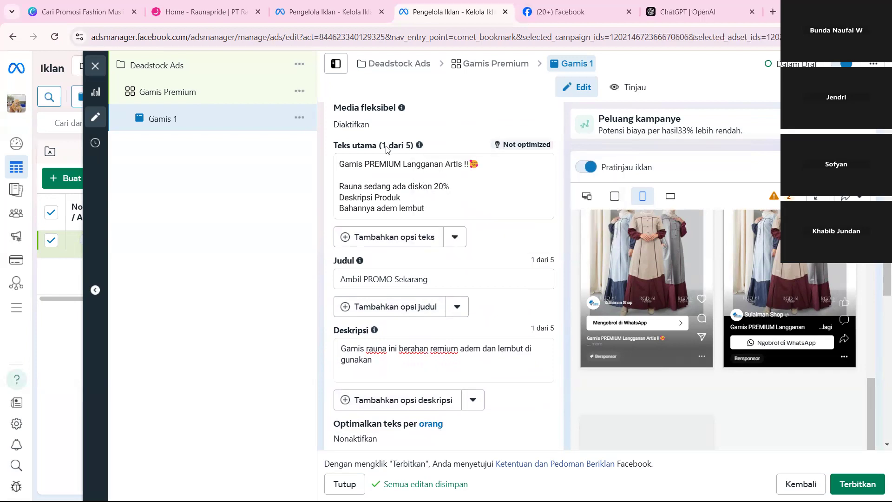
click(388, 238)
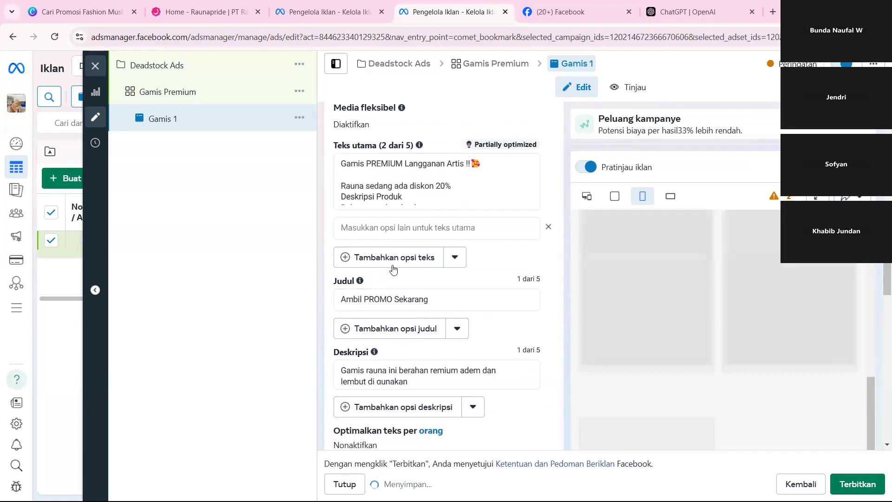
click(384, 231)
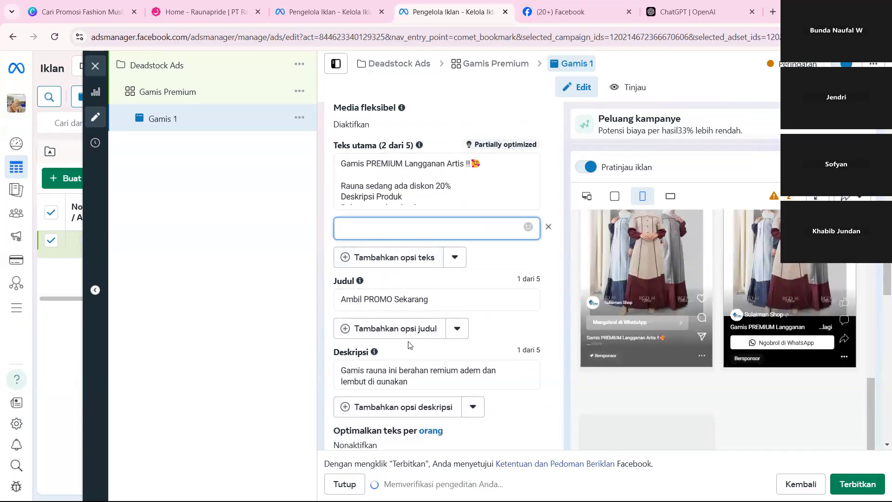
click(548, 229)
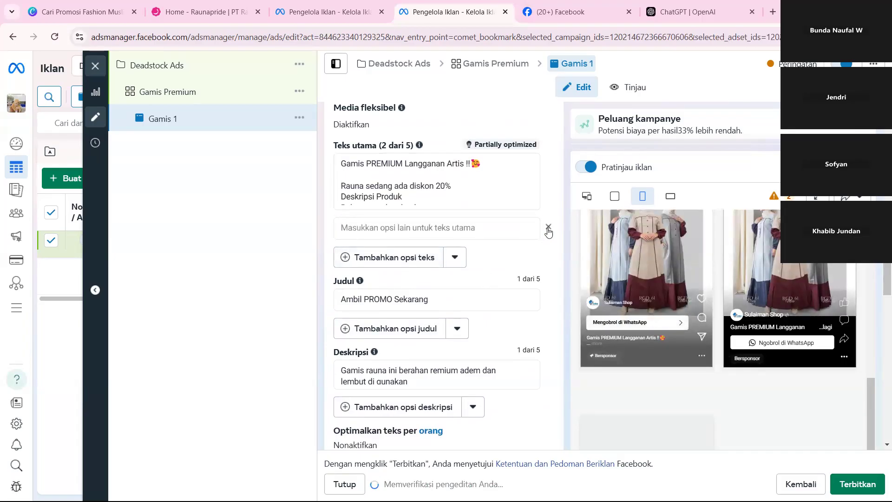
click(548, 228)
scroll(548, 227, down, 2)
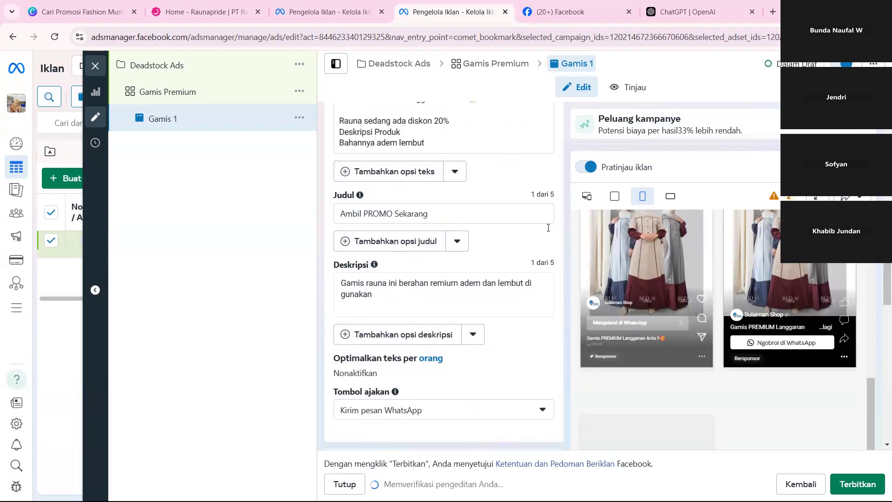
Replace the Judul of the Gamis 1 ad with "Cek KATALOG Sekarang".
scroll(548, 228, down, 5)
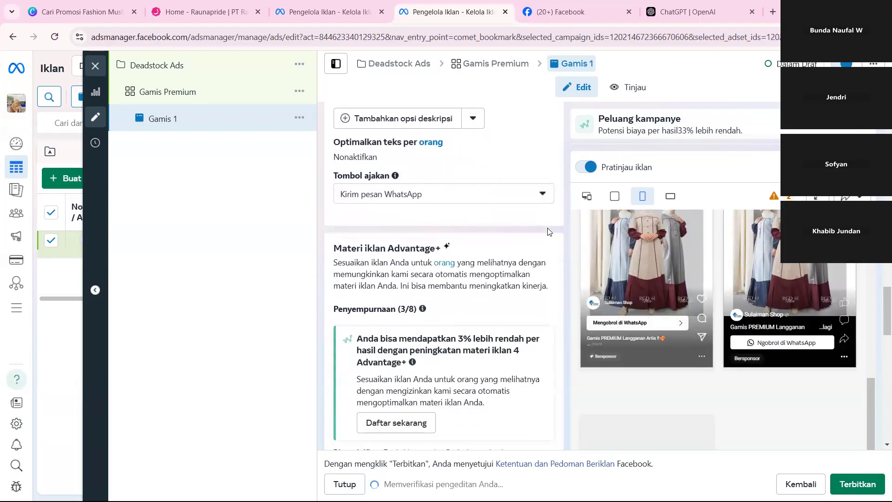
scroll(474, 164, up, 6)
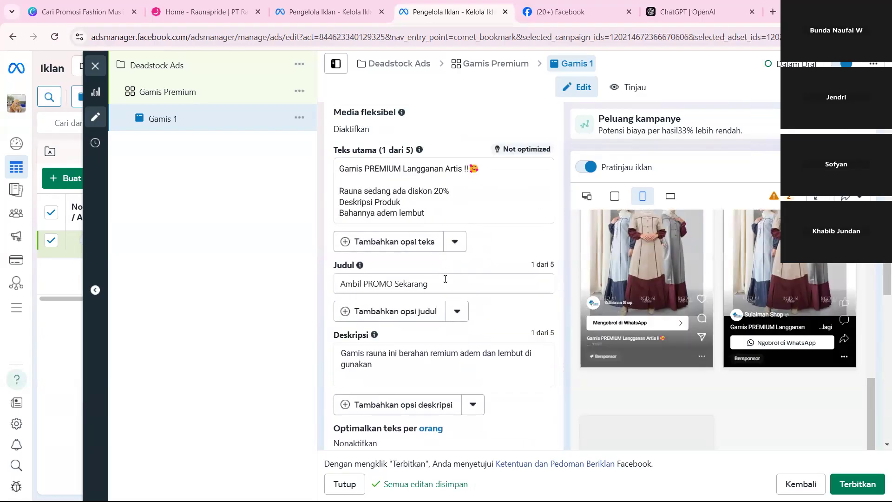
drag(445, 279, 202, 286)
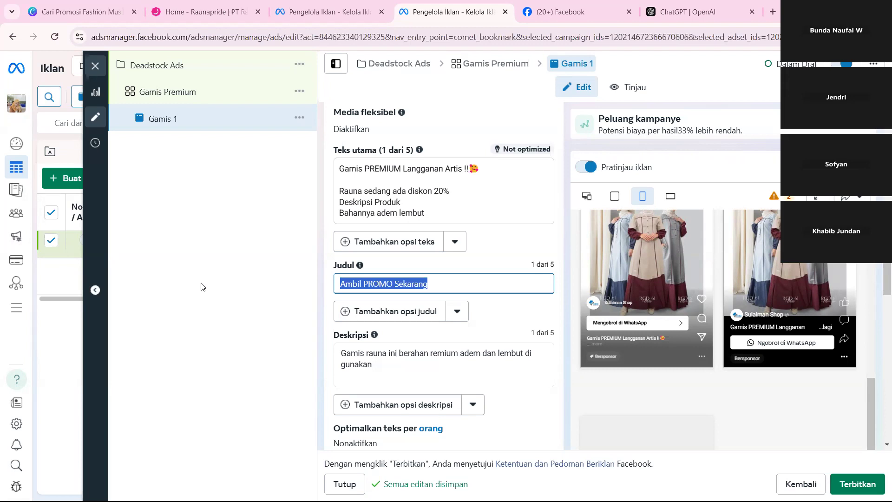
text(Cek KATALOG)
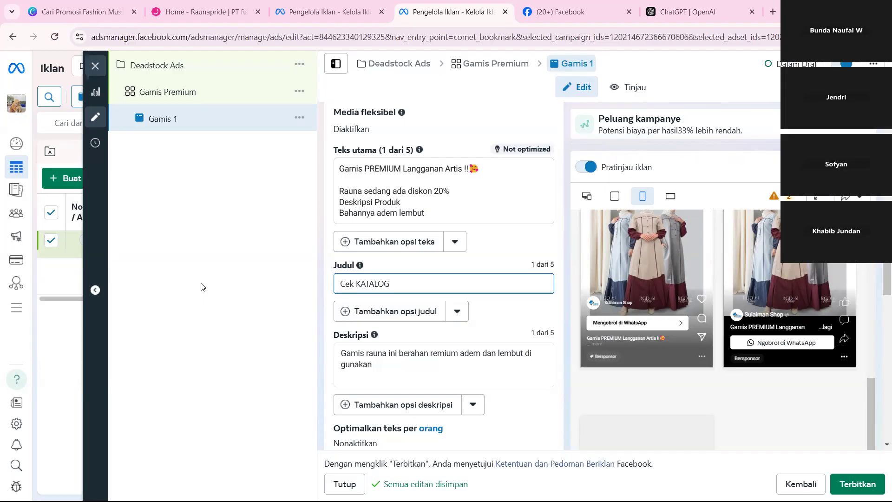
text( Sekarang)
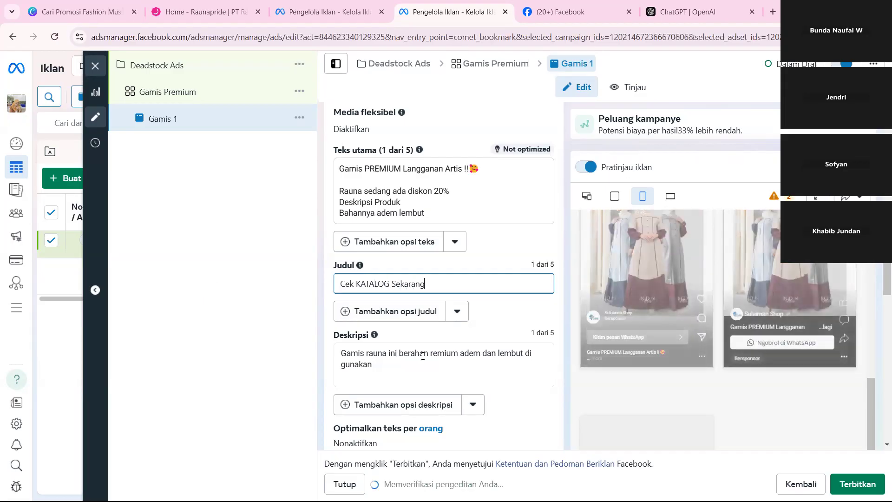
click(775, 263)
Examine the Gamis 1 ad previews across the placements, checking the displayed text and WhatsApp call-to-action.
scroll(775, 263, down, 2)
scroll(775, 263, up, 3)
scroll(774, 263, down, 3)
scroll(771, 288, down, 4)
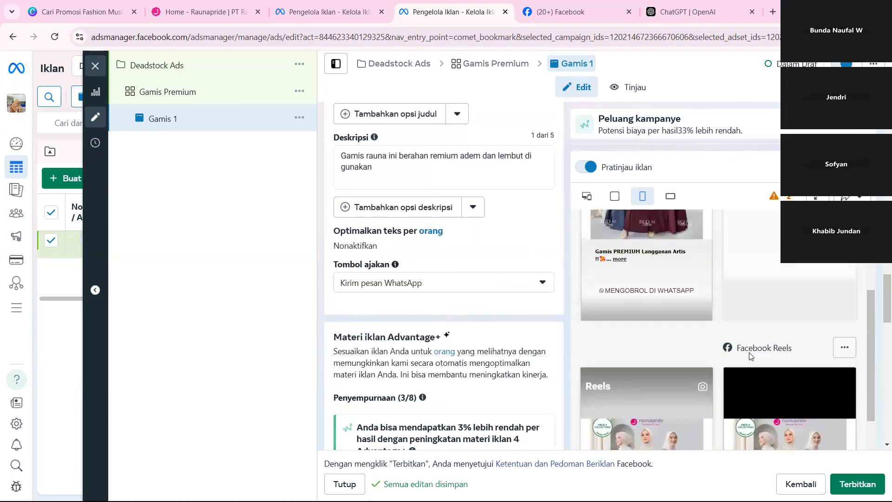
scroll(749, 356, down, 2)
scroll(748, 352, up, 3)
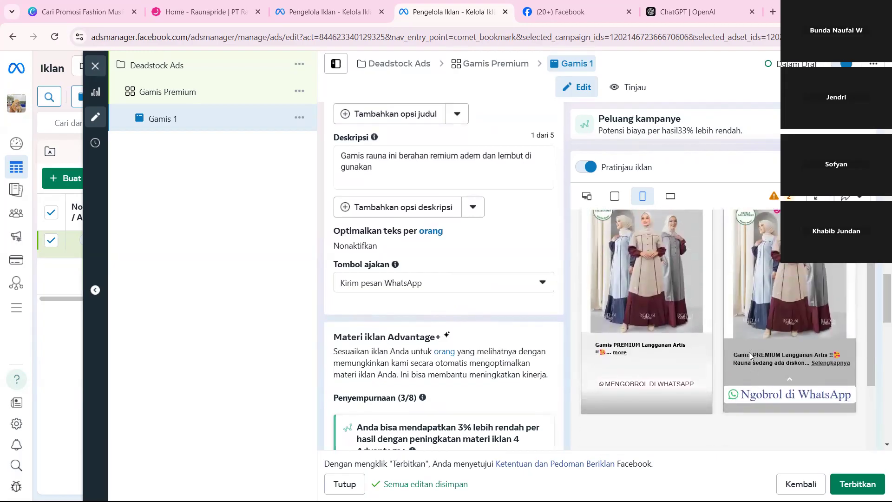
scroll(403, 251, down, 6)
scroll(404, 251, up, 5)
Set the ad's Tombol ajakan to "Pesan sekarang" and check the other available call-to-action options.
click(398, 254)
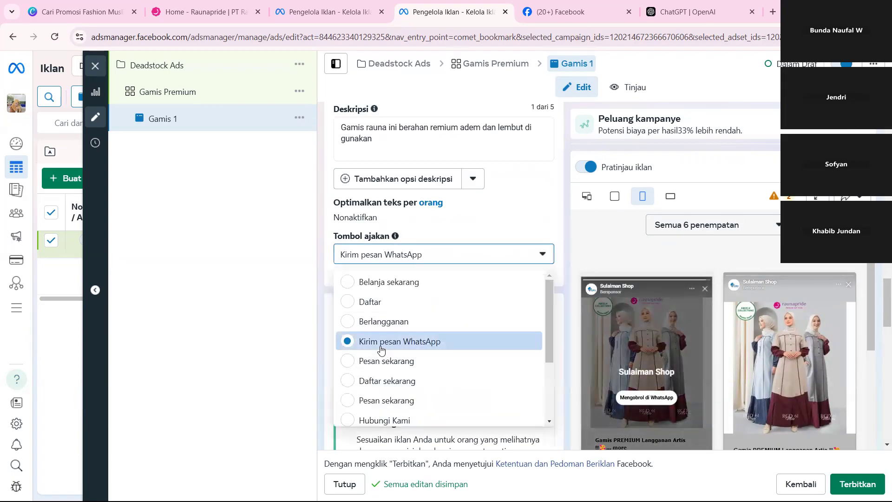
scroll(733, 381, down, 3)
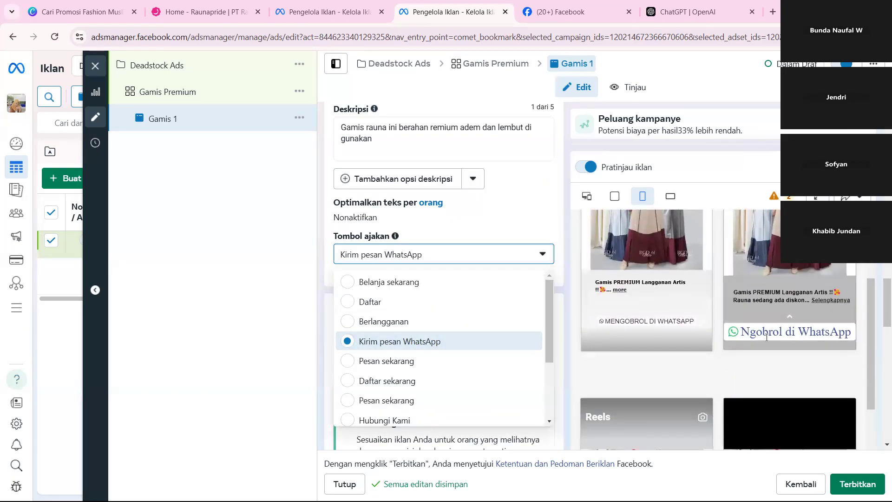
click(444, 366)
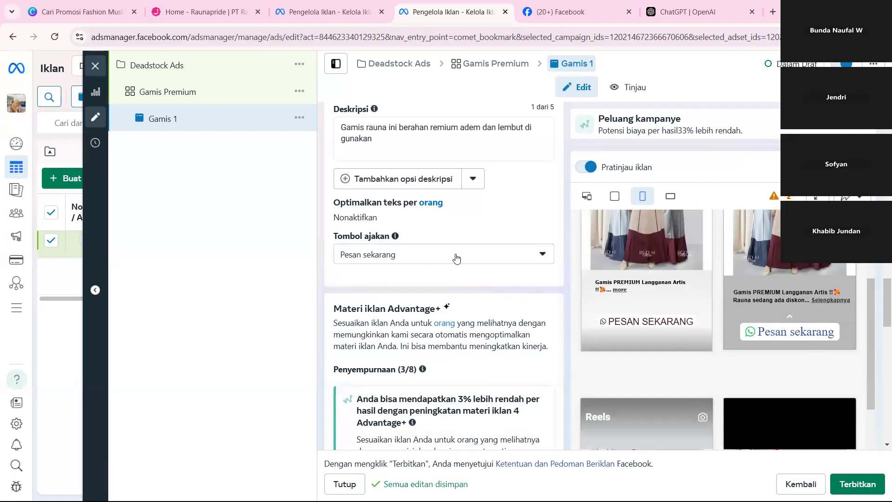
click(511, 255)
scroll(419, 371, down, 3)
scroll(419, 379, up, 3)
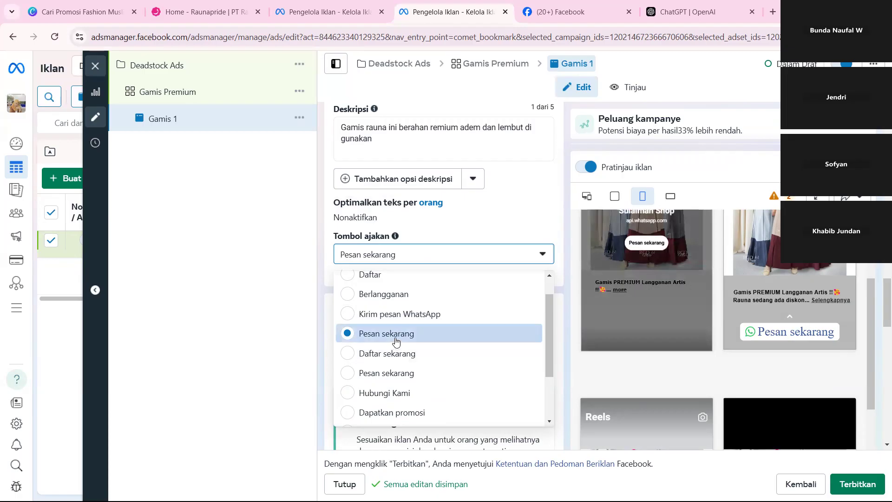
click(488, 231)
Edit the Mulai percakapan message template and replace its pre-filled message with "Saya mau pesan gamis nya ka,.".
scroll(488, 231, down, 3)
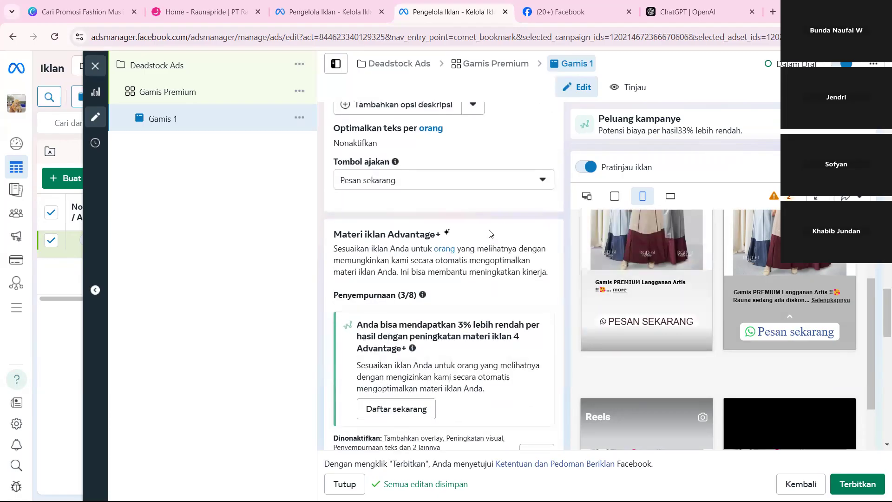
scroll(489, 230, down, 4)
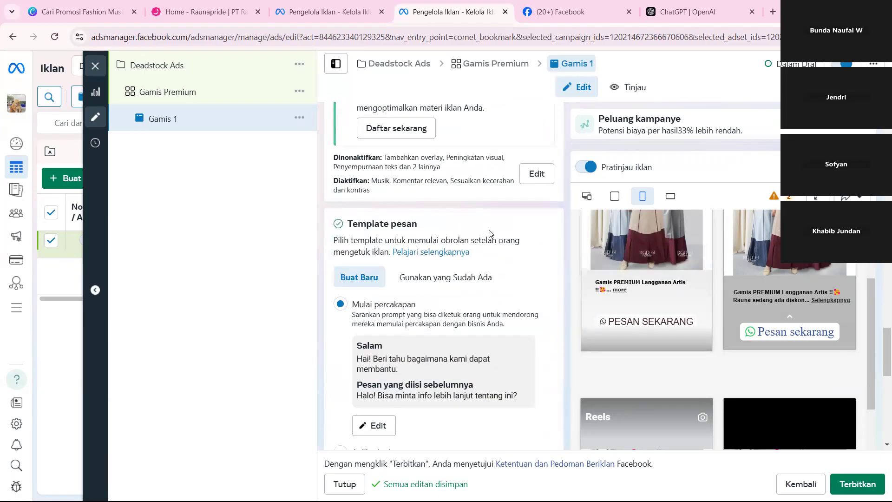
scroll(489, 232, down, 2)
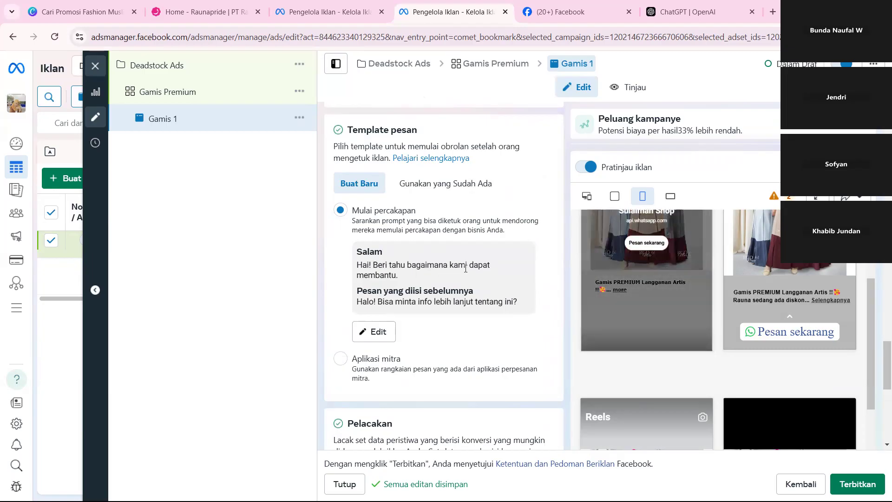
click(369, 333)
drag(321, 291, 160, 285)
scroll(242, 329, down, 1)
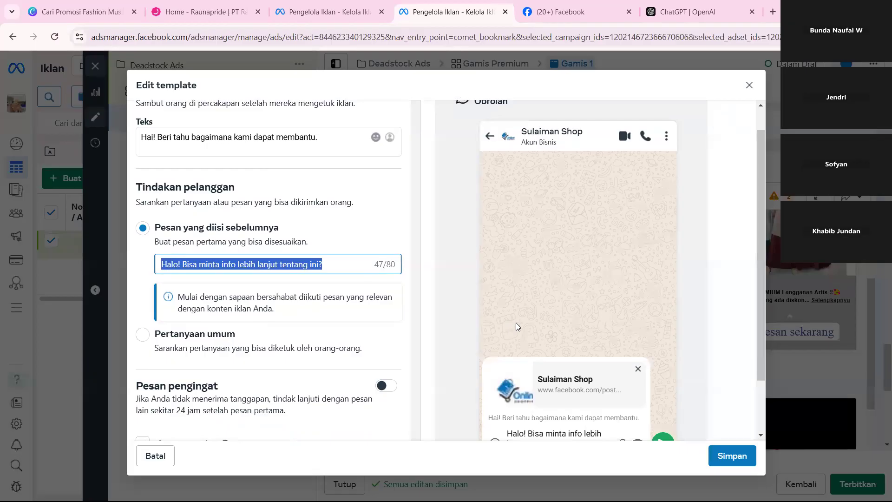
text(Saya mau )
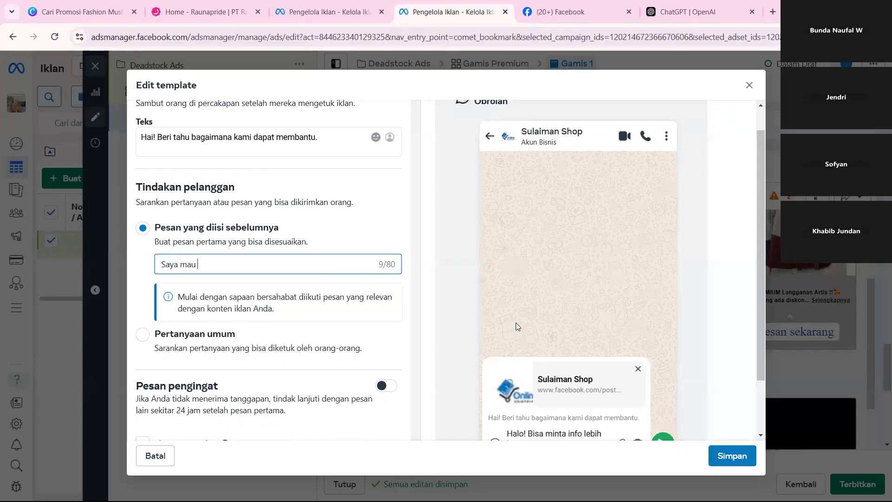
text(pesan gamis nya ka,)
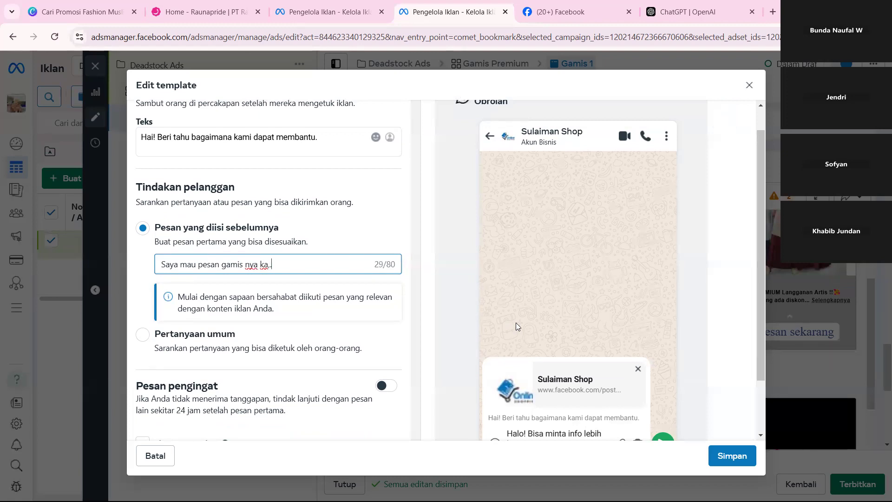
Rewrite the template's pre-filled message as "Saya mau tanya tanya soal gamir raunanya ka..".
key(ctrl+a)
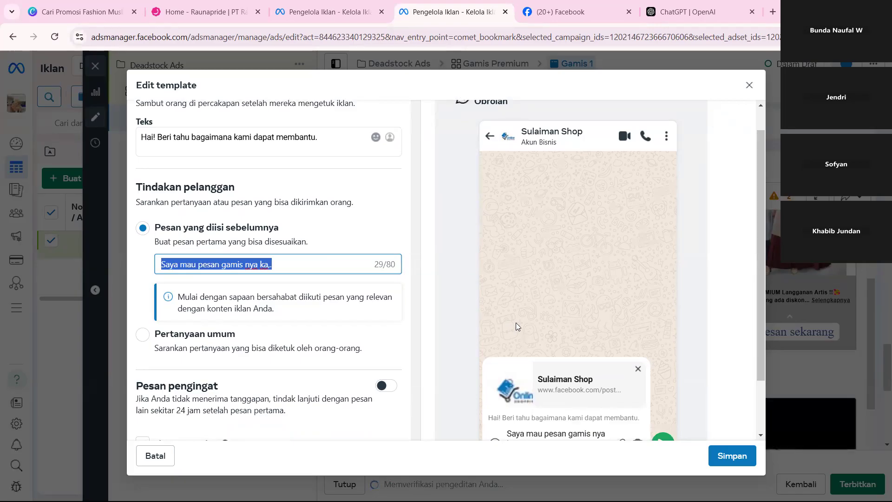
text(Saya mau tanya tanya )
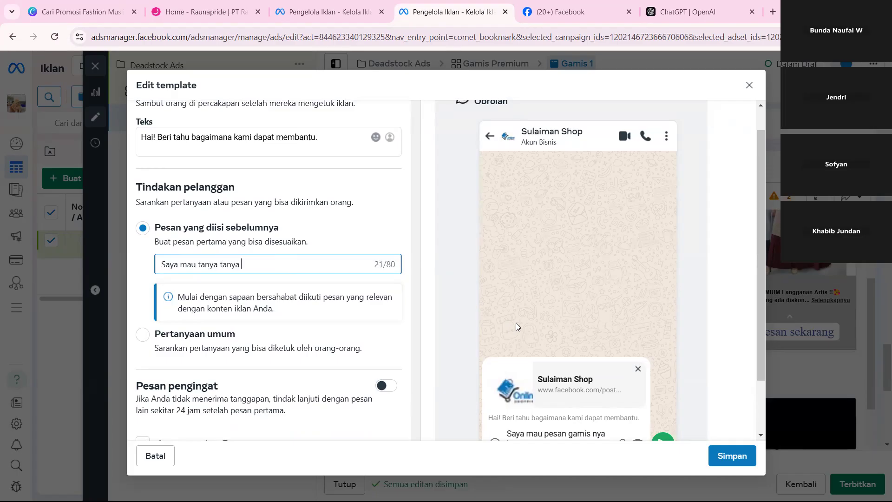
text(soal gam)
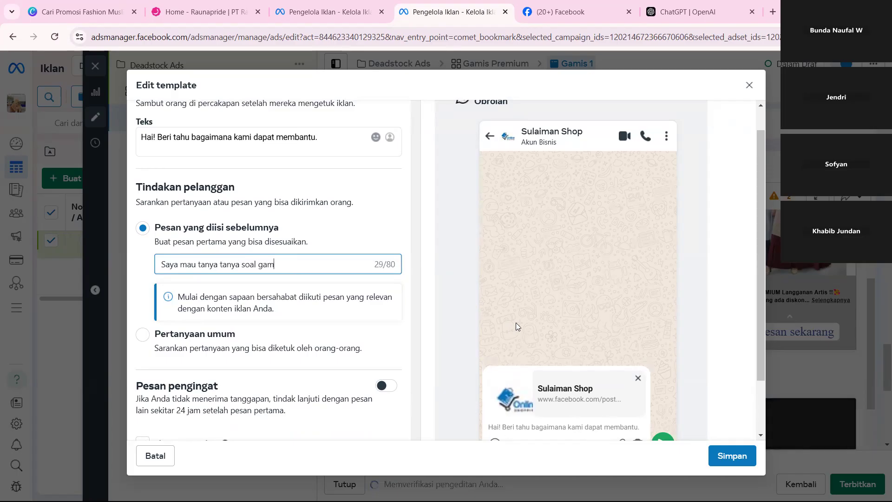
text(ir raunanya ka)
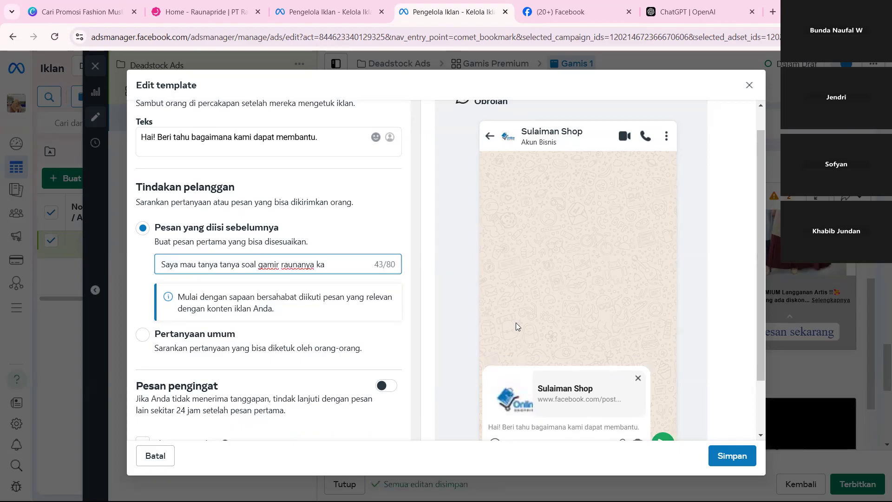
text(..)
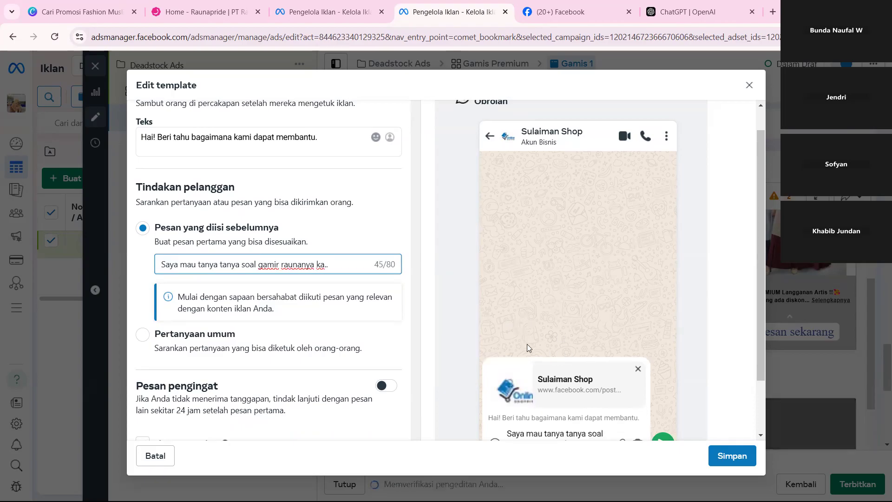
click(354, 237)
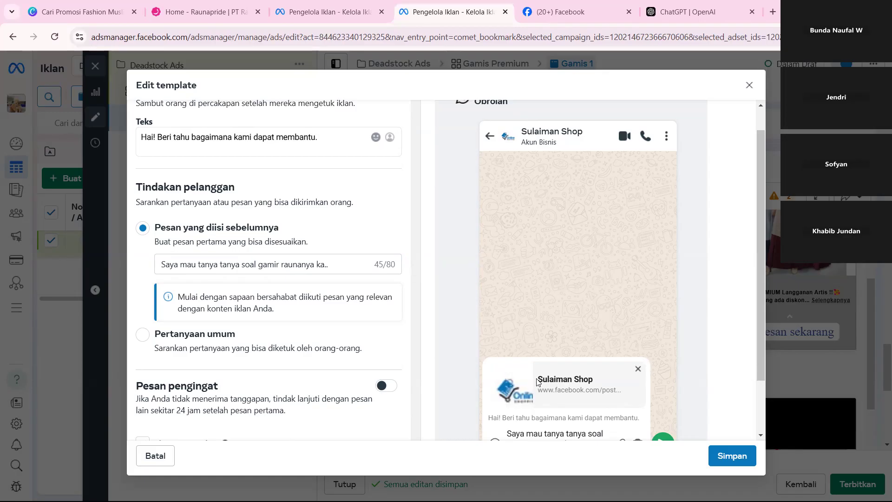
Correct "gamir" to "gamis" in the pre-filled message and save the message template.
scroll(538, 382, down, 2)
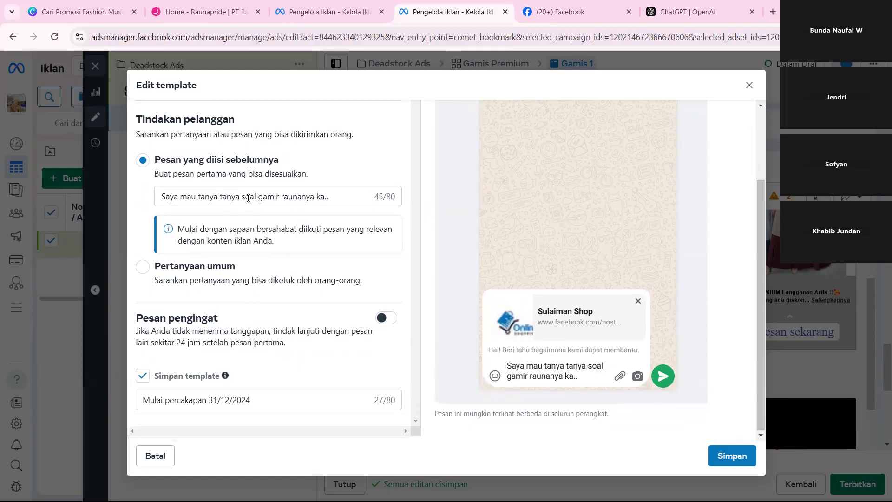
click(277, 197)
key(BackSpace)
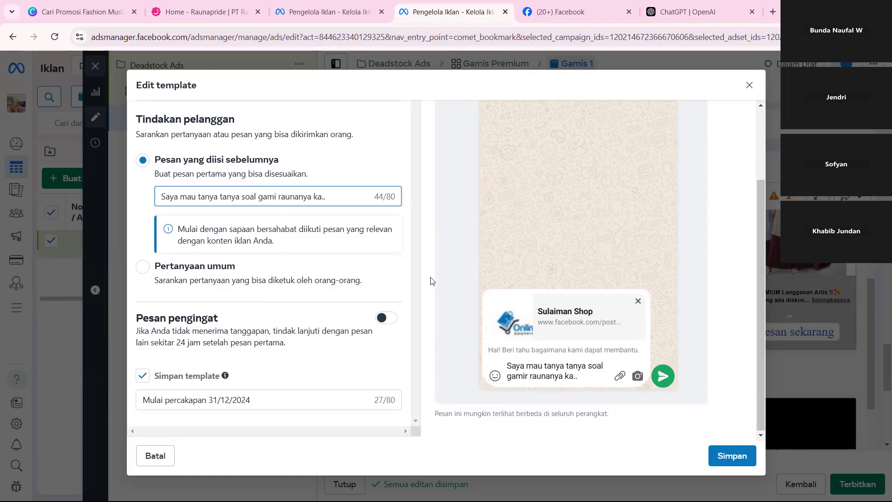
text(s)
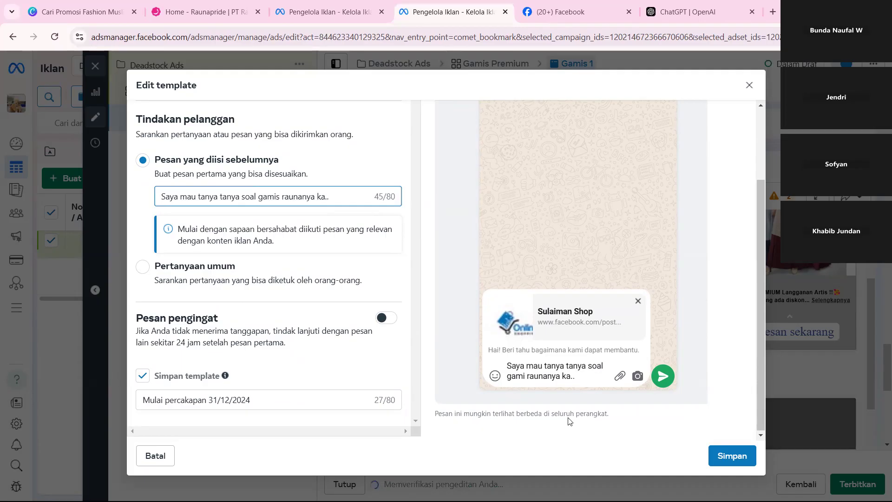
click(686, 430)
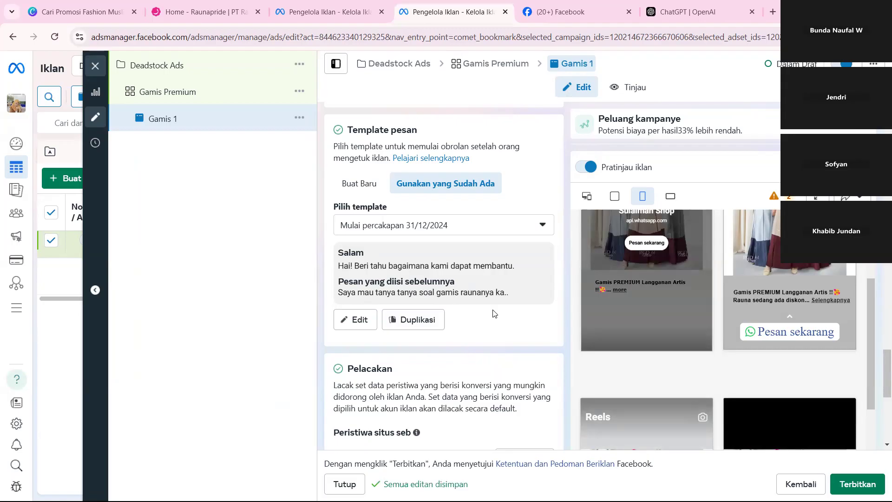
Check the ad's Pelacakan and Pengujian materi iklan sections, and close the Gamis 1 ad editor.
scroll(493, 314, down, 6)
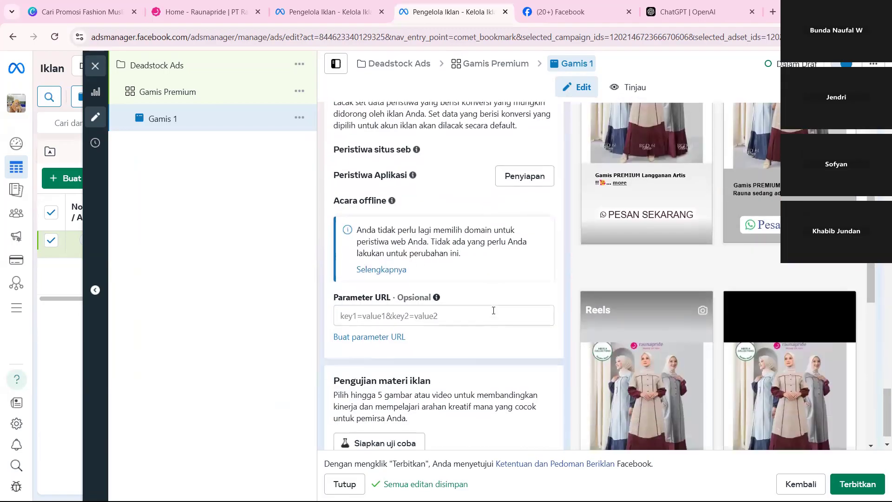
scroll(494, 306, down, 1)
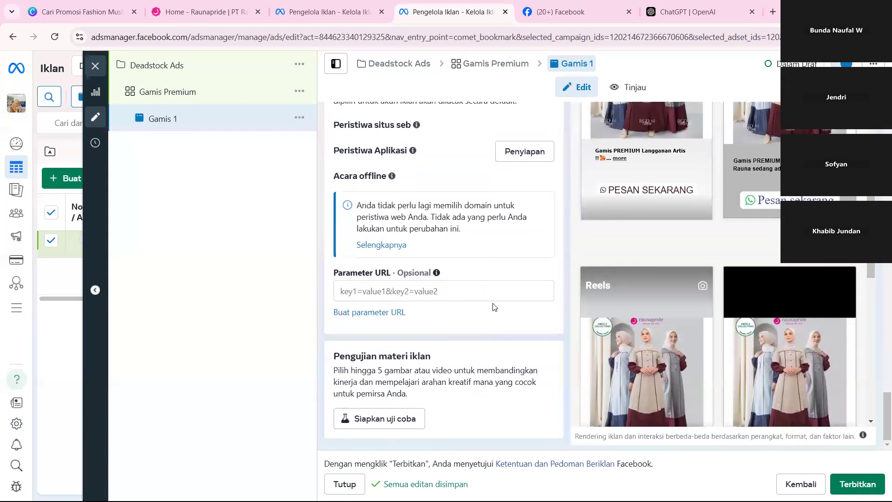
scroll(493, 306, up, 2)
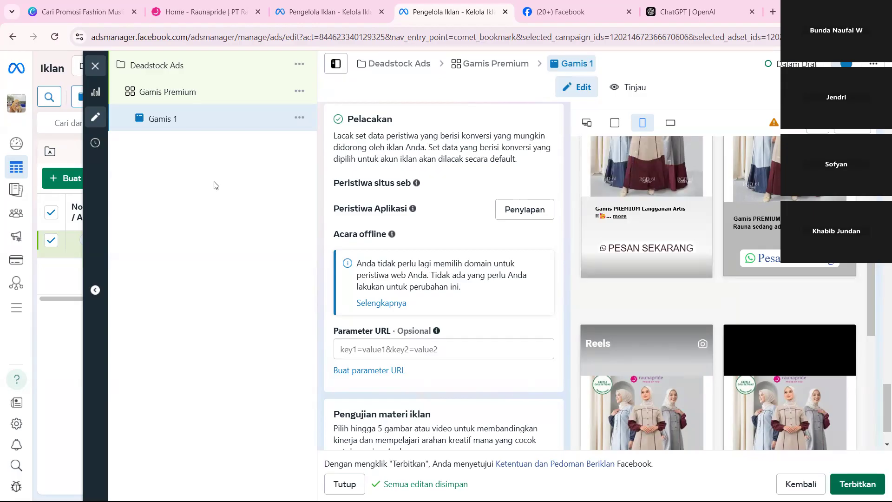
click(96, 66)
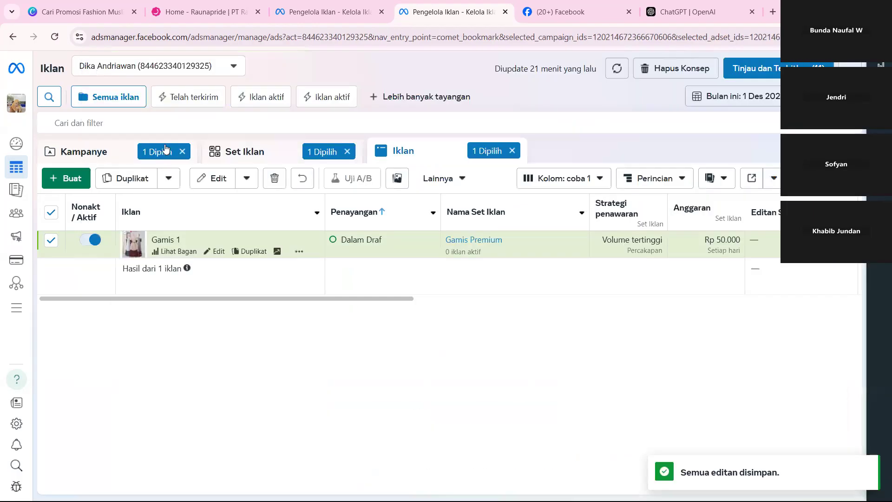
View the business portfolios and personal account available in the account switcher, without changing the active account.
mouse_move(20, 107)
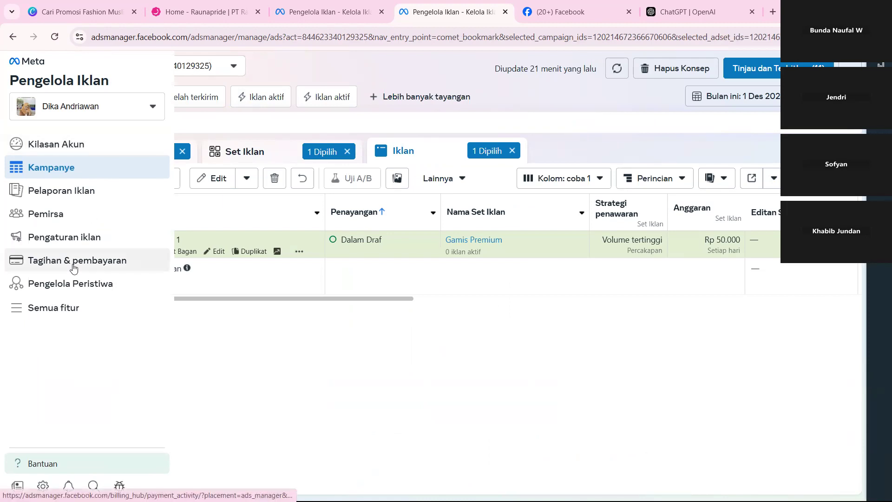
click(125, 118)
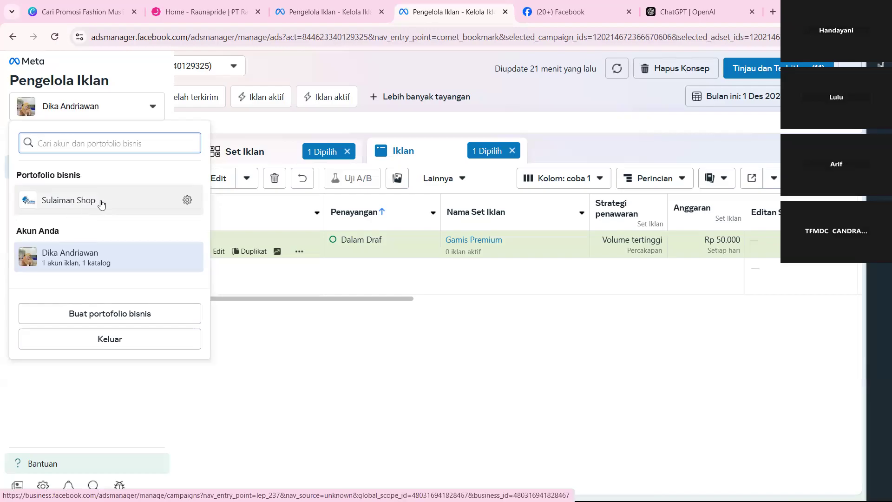
click(338, 302)
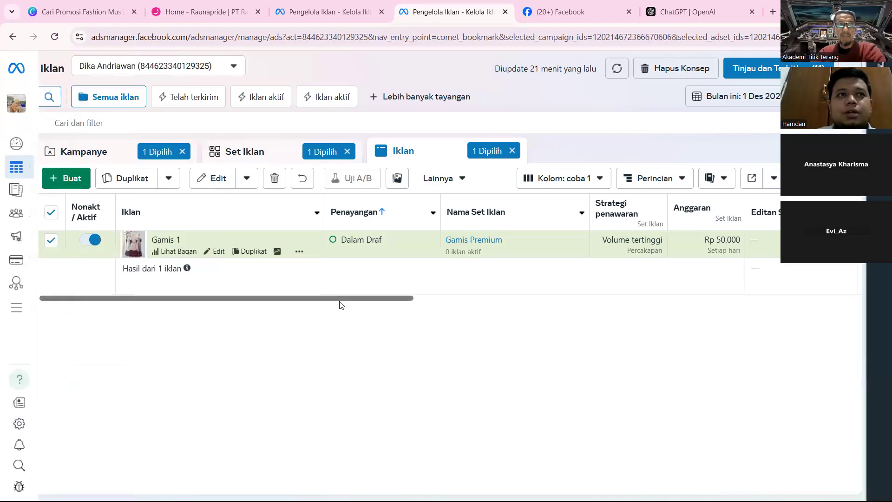
click(18, 105)
click(342, 358)
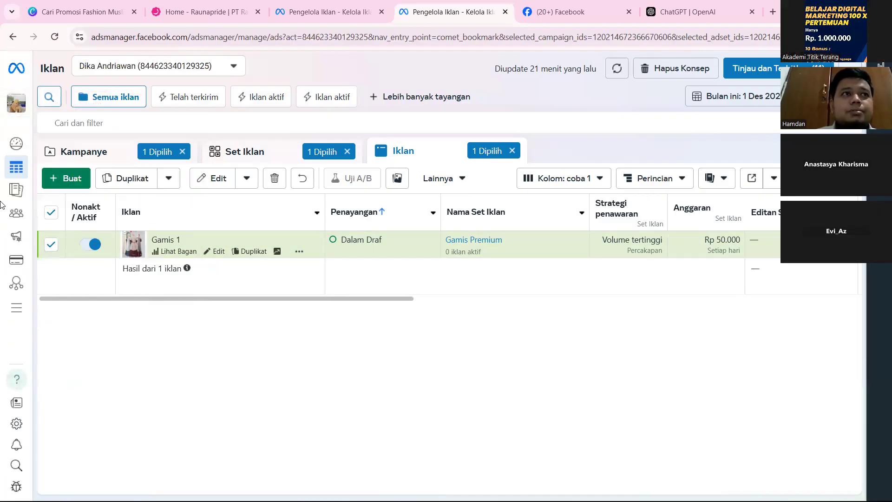
Open the ad account's Tagihan & pembayaran page and view the payment methods for adding funds, without adding any.
mouse_move(9, 200)
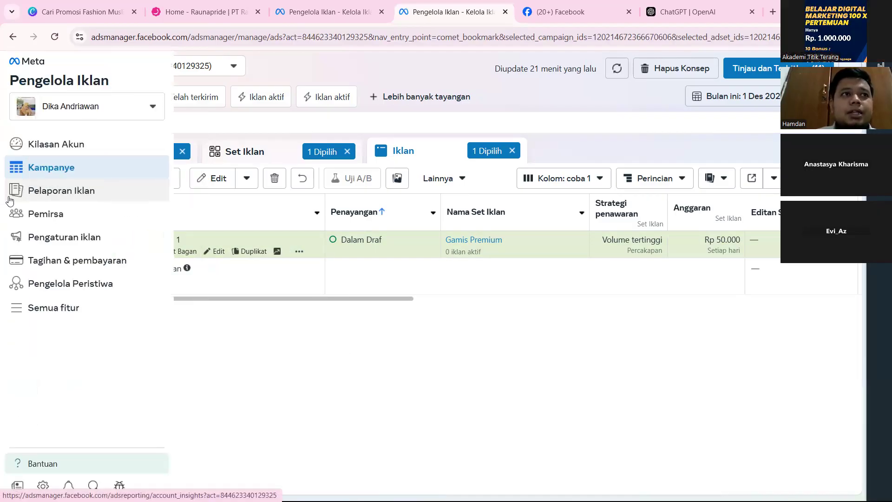
click(72, 263)
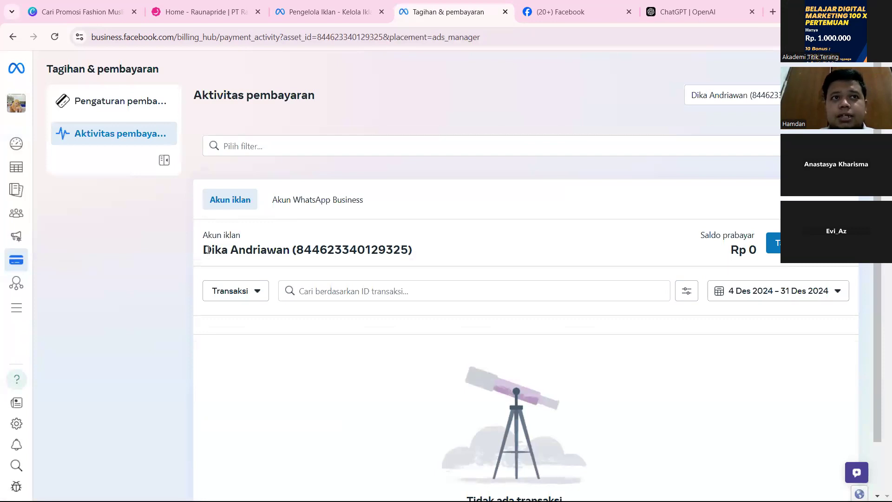
drag(201, 254, 421, 254)
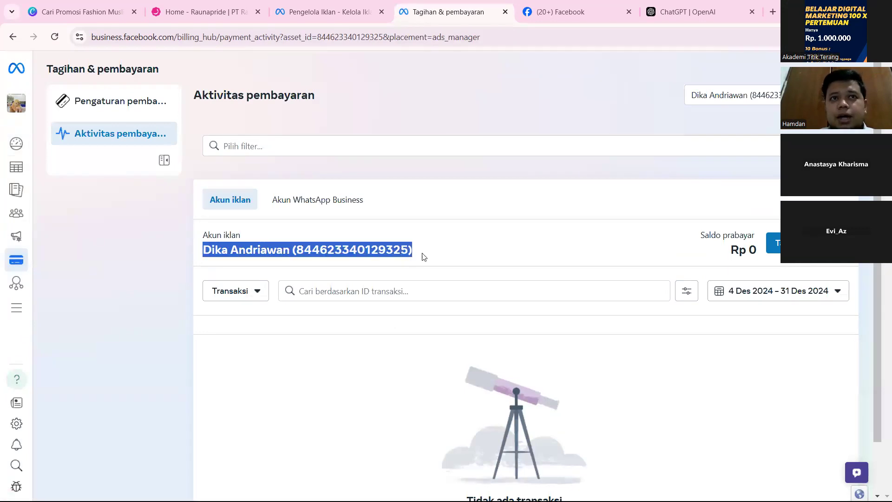
click(449, 256)
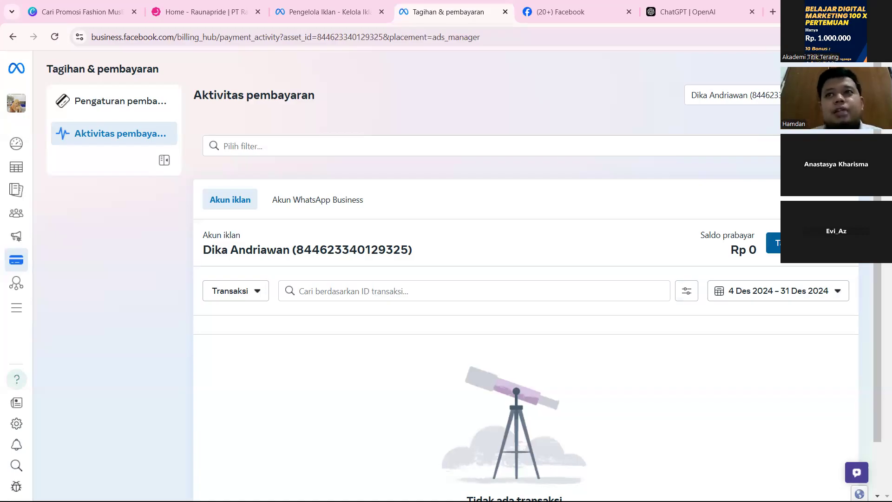
click(773, 242)
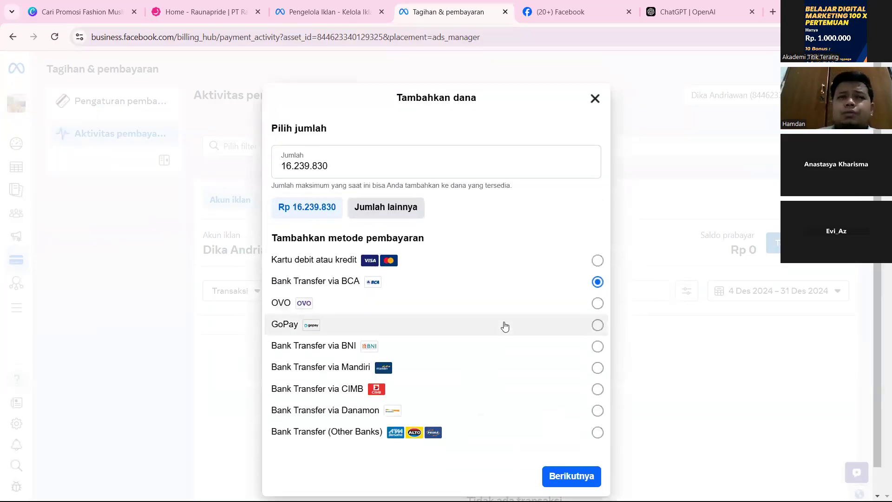
scroll(372, 303, down, 1)
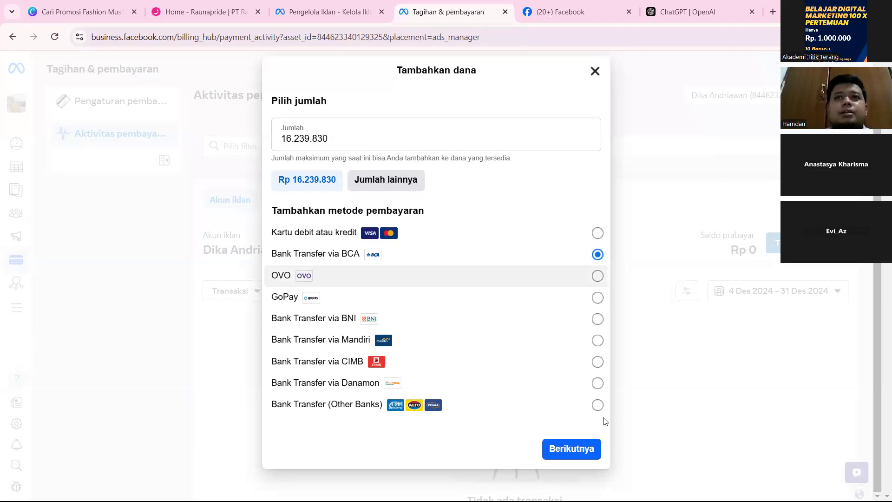
click(595, 71)
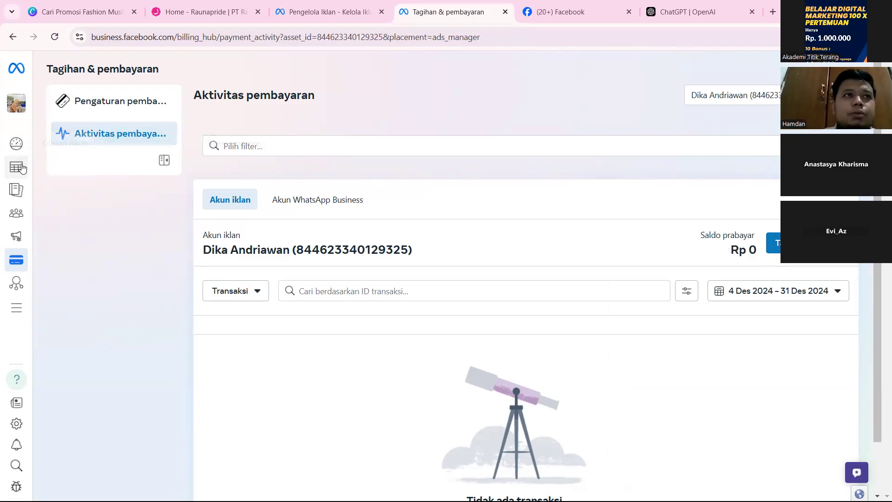
Return to the campaign list and look over the ads across all campaigns, leaving no campaign selected.
mouse_move(23, 168)
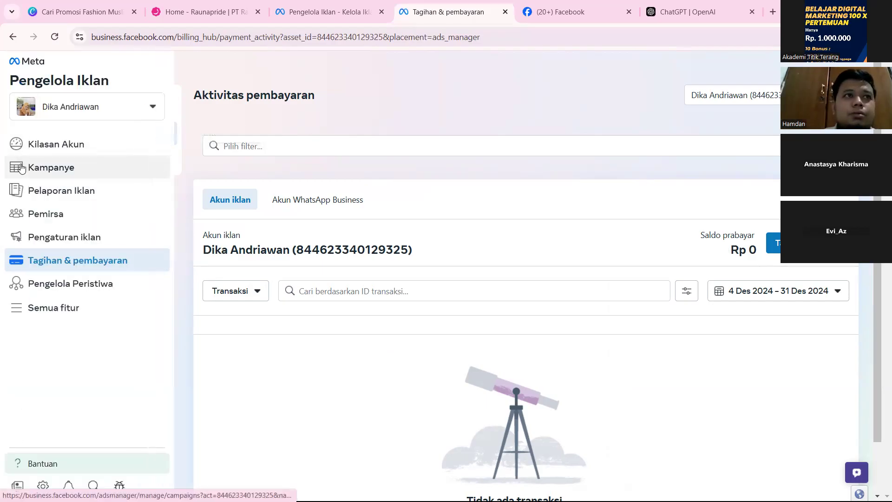
click(65, 170)
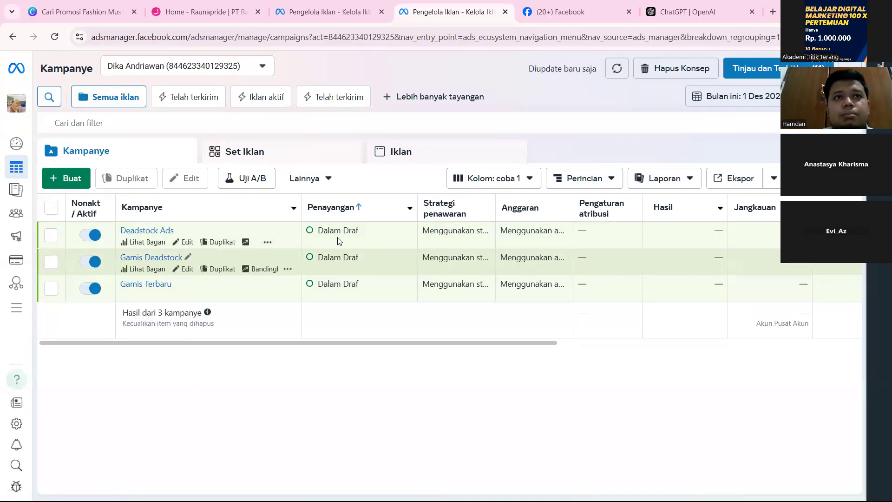
click(54, 235)
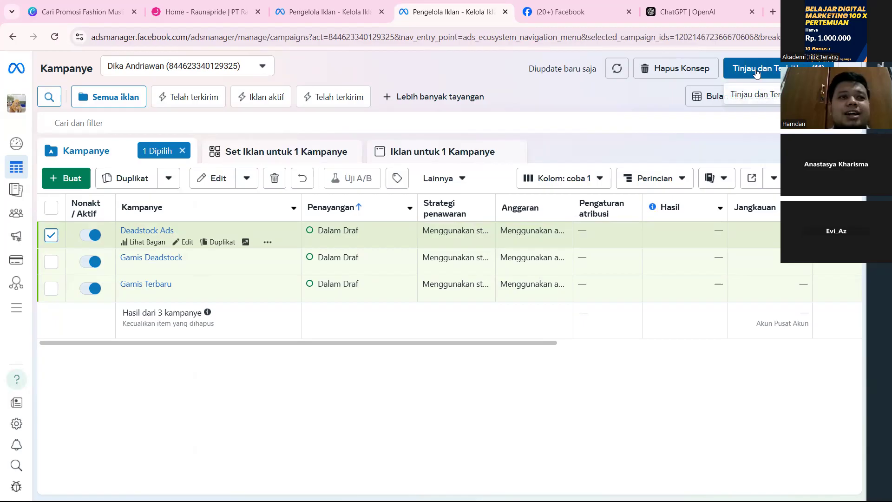
click(48, 238)
mouse_move(17, 265)
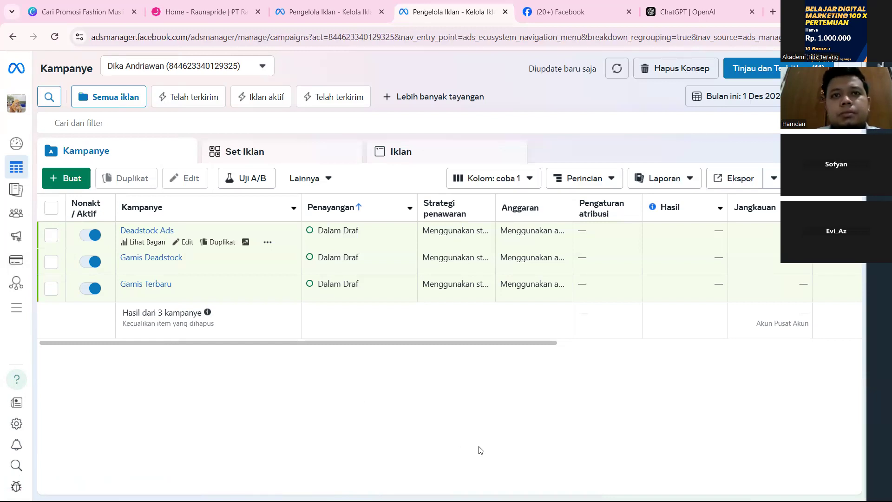
click(407, 159)
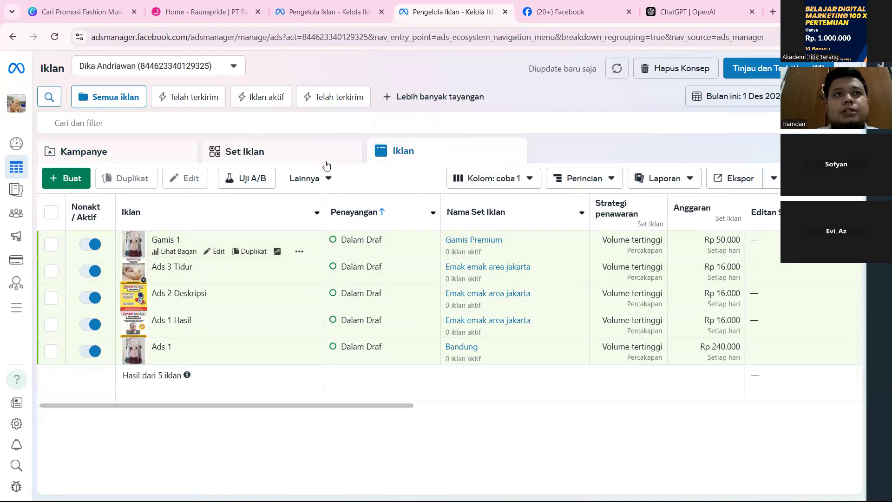
click(146, 153)
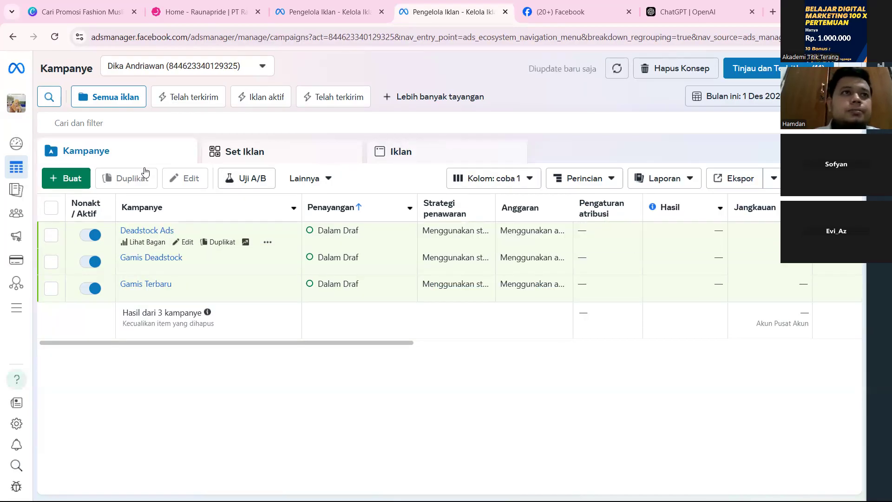
Open the Gamis 1 ad of the Deadstock Ads campaign for editing and review its format, texts, call-to-action and preview.
click(186, 243)
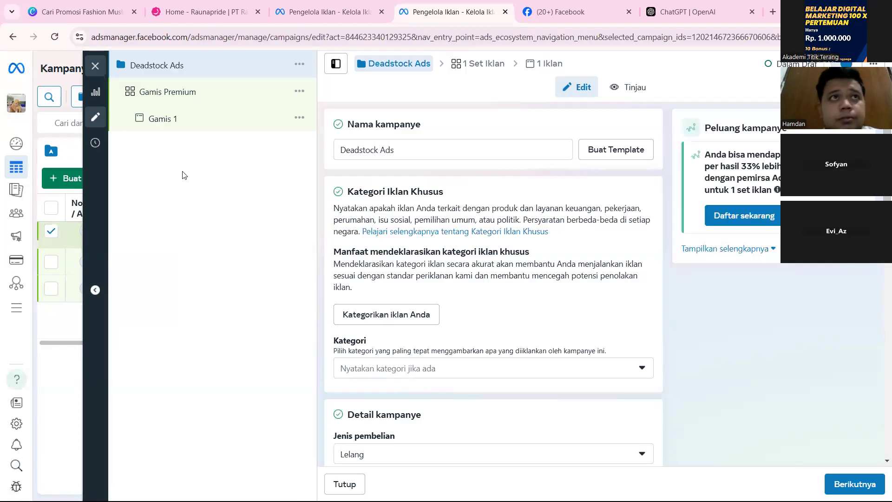
click(208, 124)
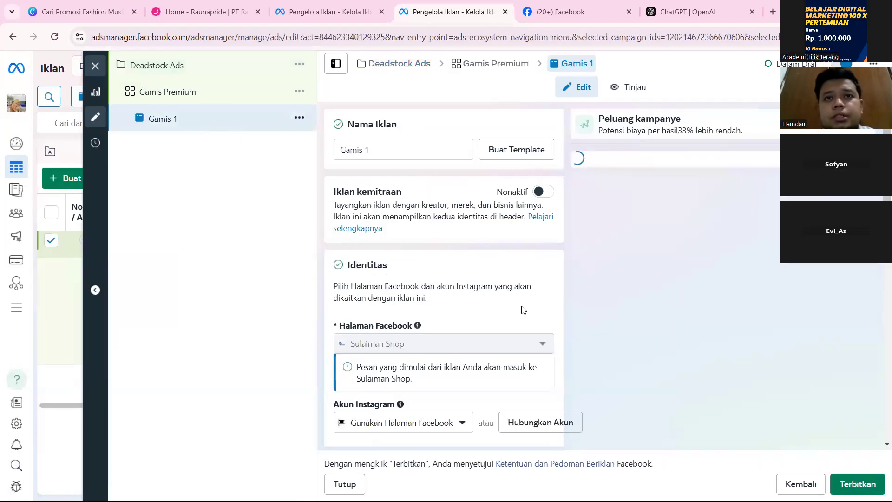
scroll(523, 309, down, 1)
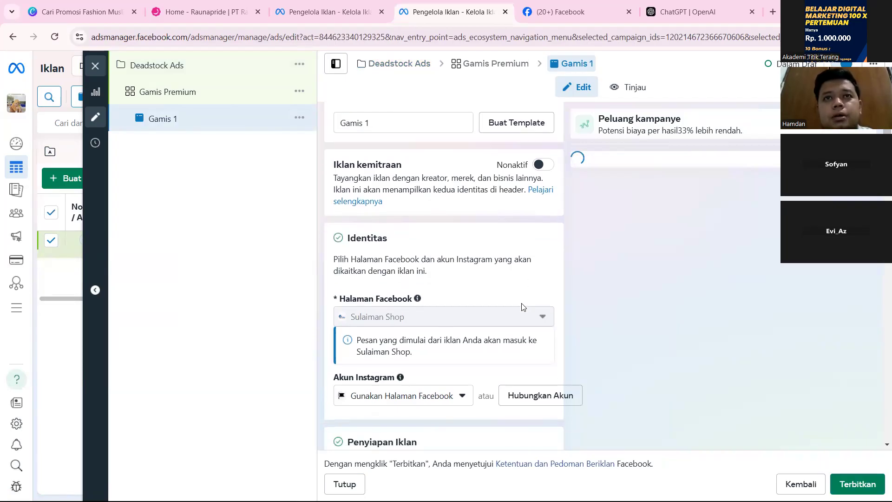
scroll(523, 307, down, 4)
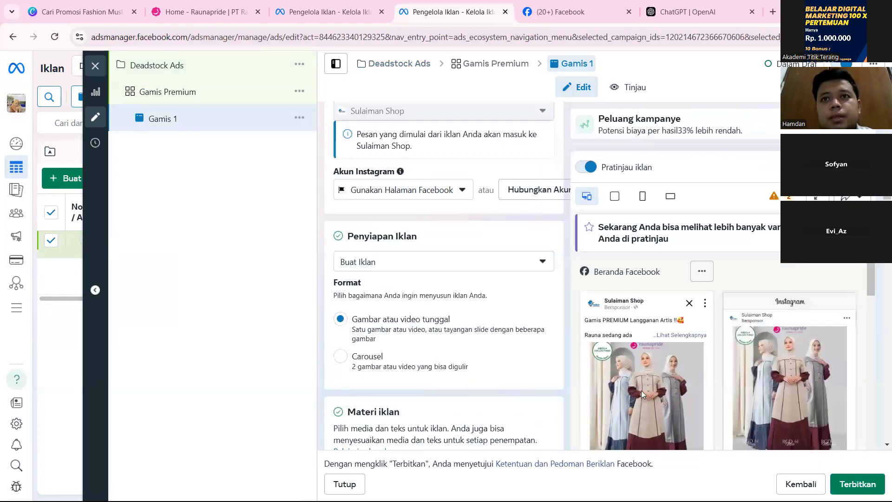
scroll(626, 359, down, 3)
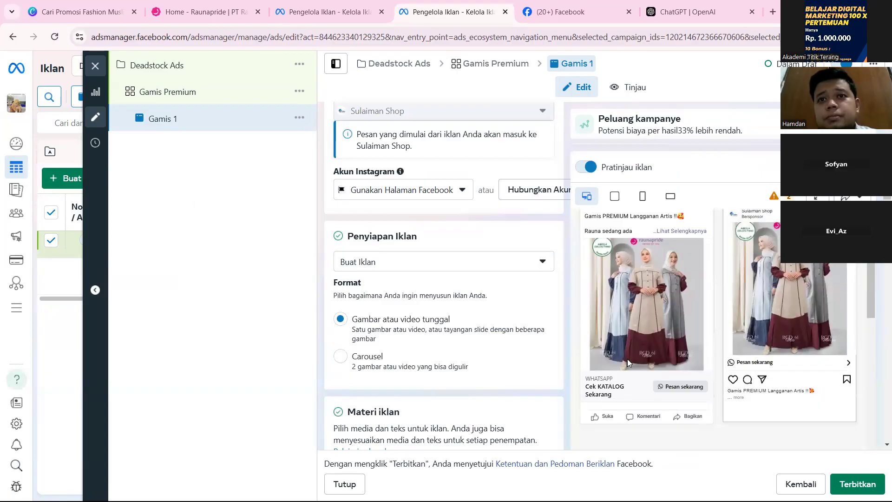
scroll(432, 411, down, 4)
scroll(432, 411, down, 10)
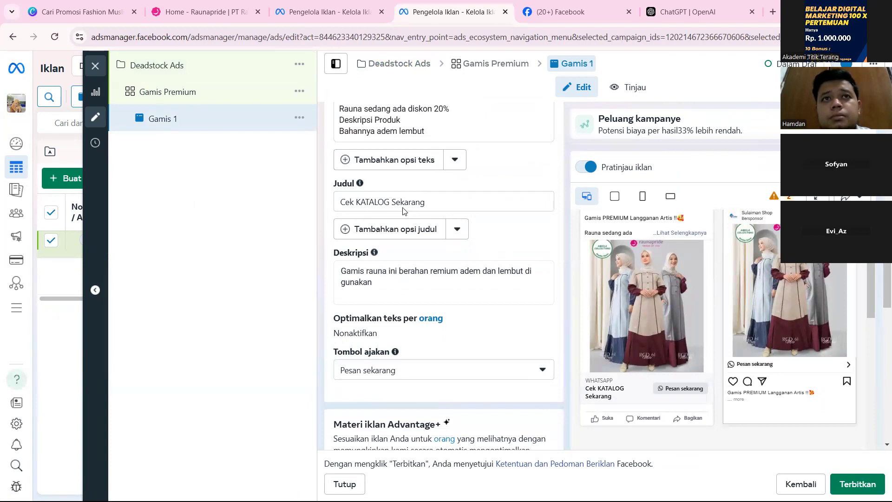
scroll(409, 187, up, 3)
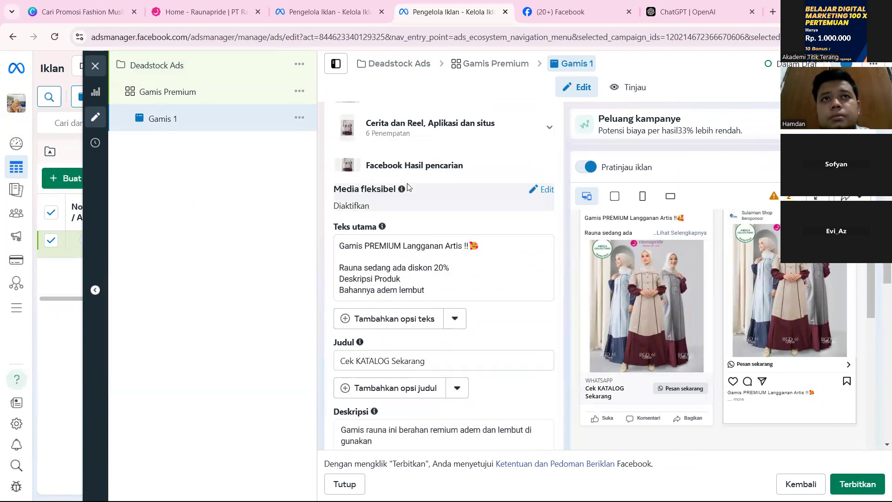
scroll(418, 232, up, 6)
scroll(418, 232, down, 7)
scroll(418, 233, down, 1)
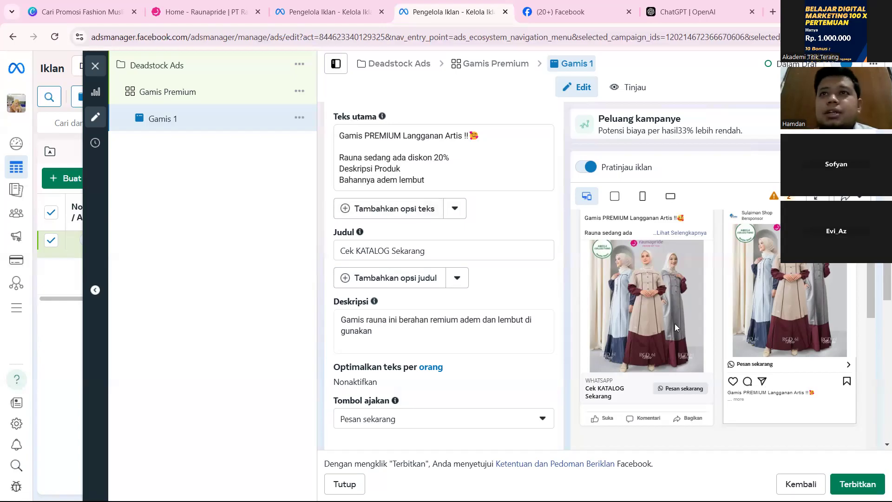
scroll(674, 324, up, 2)
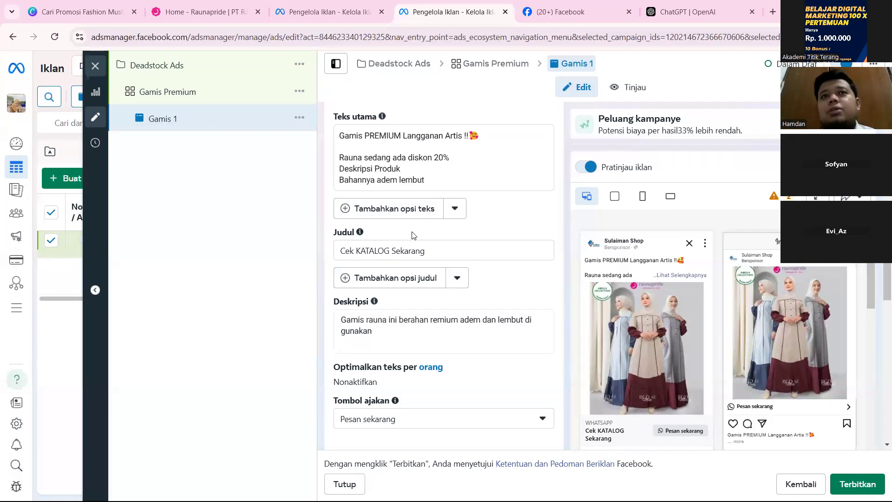
Add a second primary text option to the Gamis 1 ad and fill it with a copy of the first primary text.
click(406, 218)
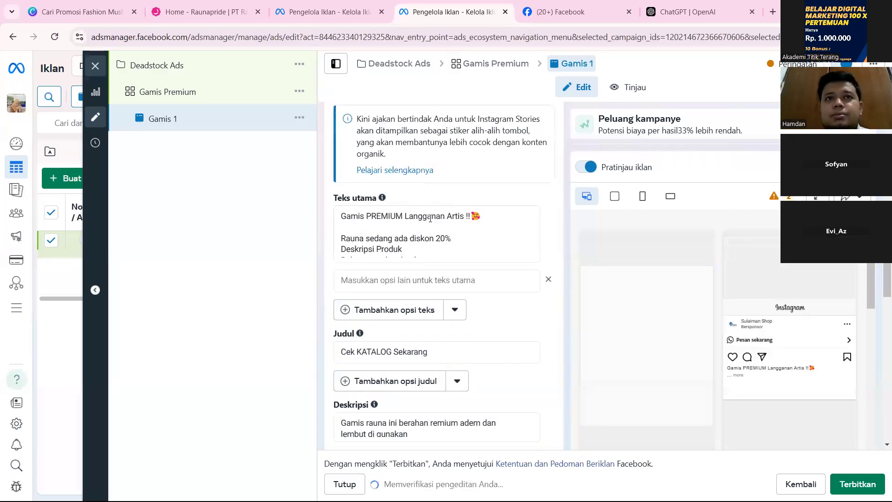
scroll(413, 232, down, 1)
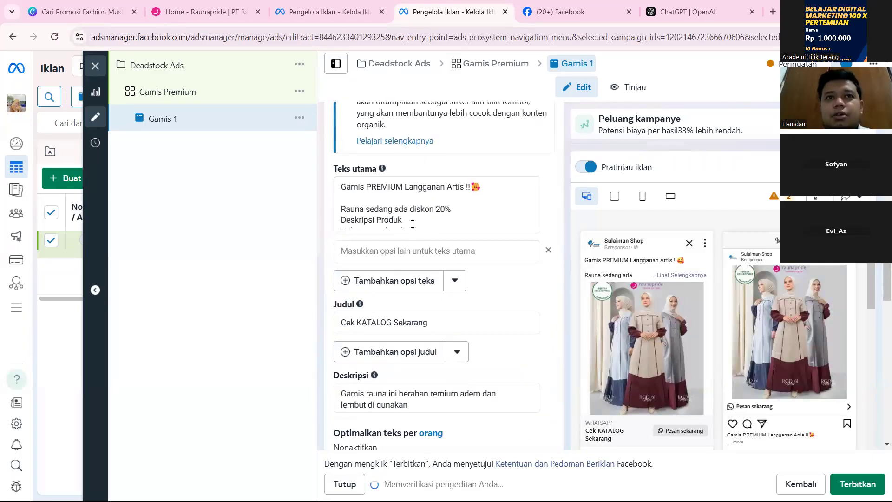
key(ctrl+a)
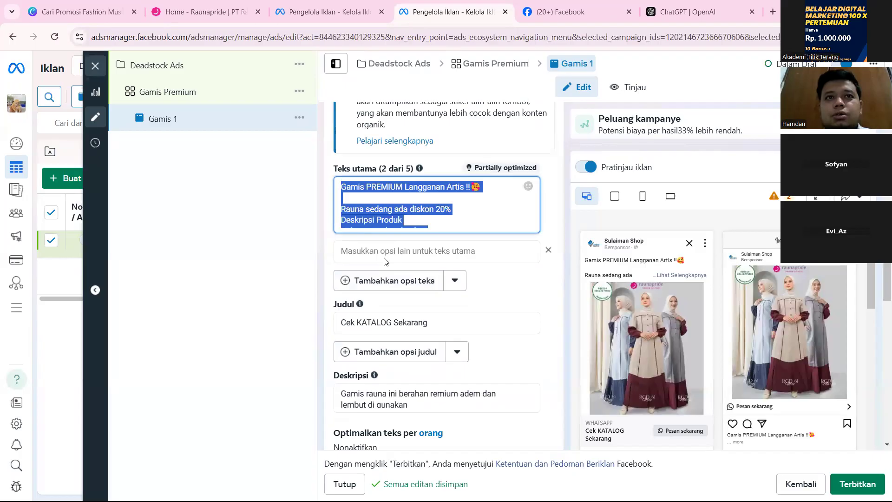
click(384, 257)
text(Gamis PREMIUM Langganan Artis !!🥰  Rauna sedang ada diskon 20% Deskripsi Produk Bahannya adem lembut)
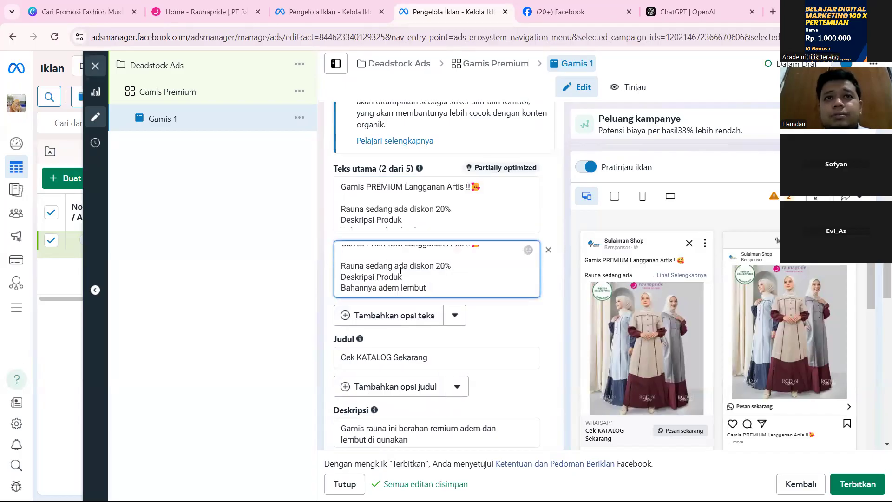
Remove the opening line "Gamis PREMIUM Langganan Artis !!" with its emoji from the second primary text, keeping the lines below.
scroll(409, 268, up, 1)
click(443, 323)
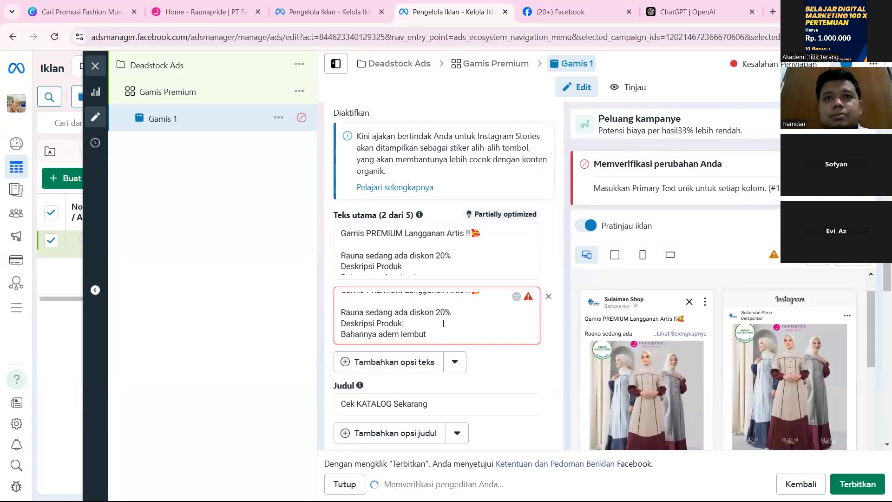
click(482, 299)
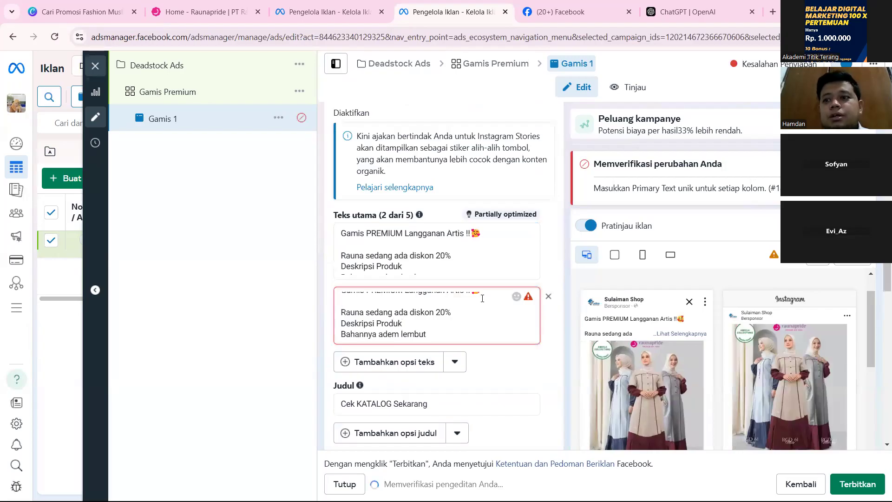
key(Up)
drag(482, 298, 300, 291)
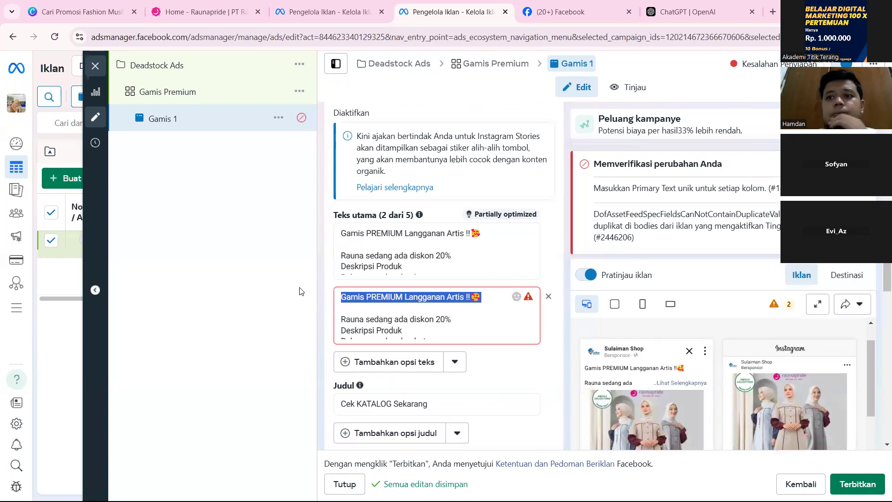
key(BackSpace)
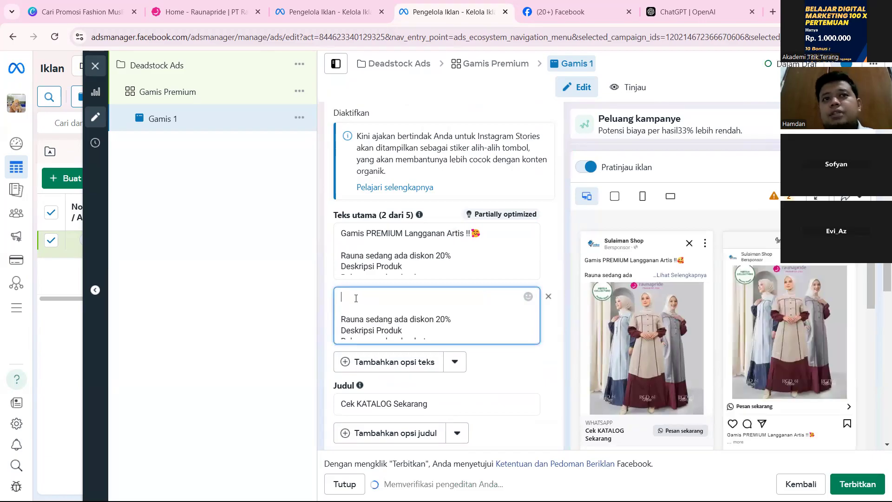
mouse_move(353, 305)
mouse_down()
mouse_move(417, 356)
mouse_move(410, 340)
mouse_move(354, 310)
mouse_up()
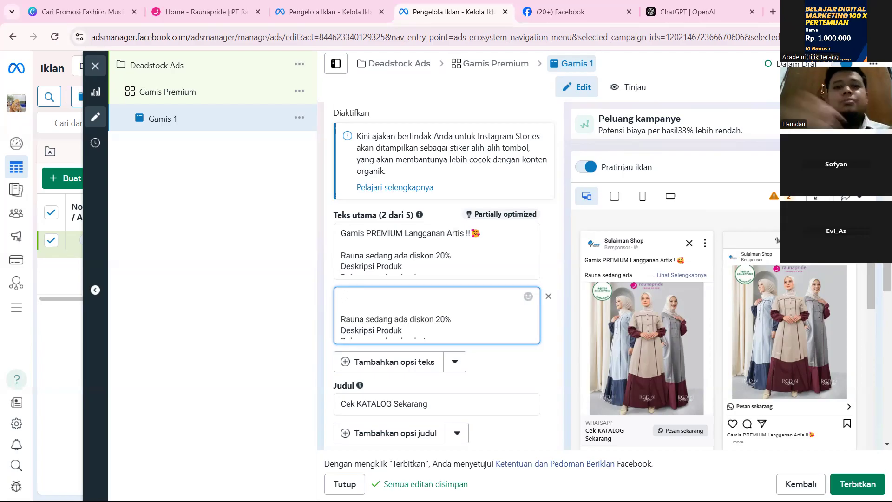
Write "Jarang ada gamis SEBAGUS ini yang di bawah harga pasar" as the opening line of the second primary text.
text(Jarang)
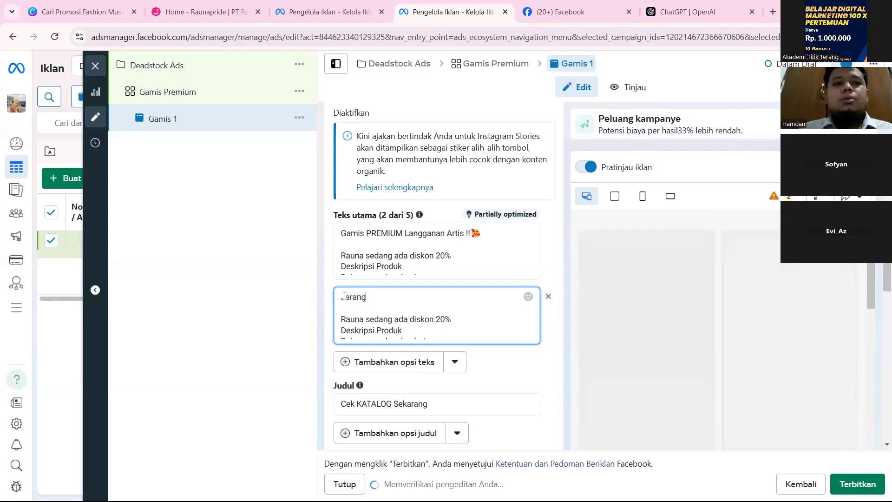
key(ctrl+a)
click(395, 298)
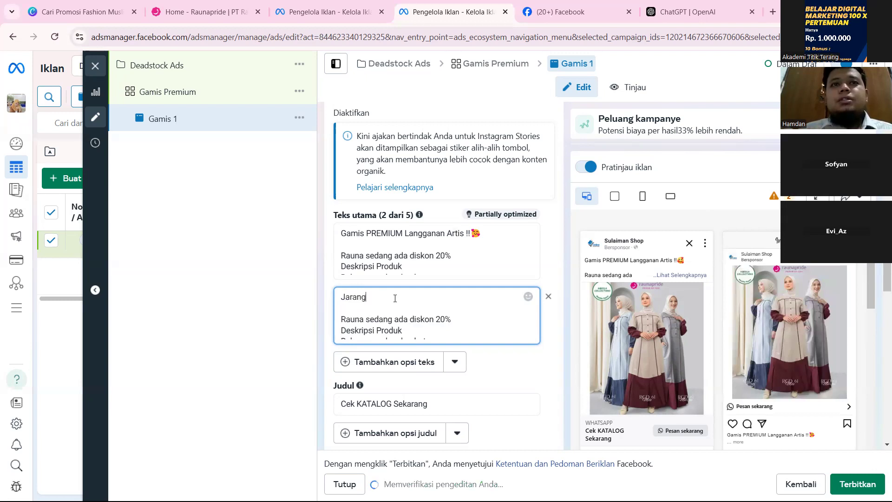
text(ada )
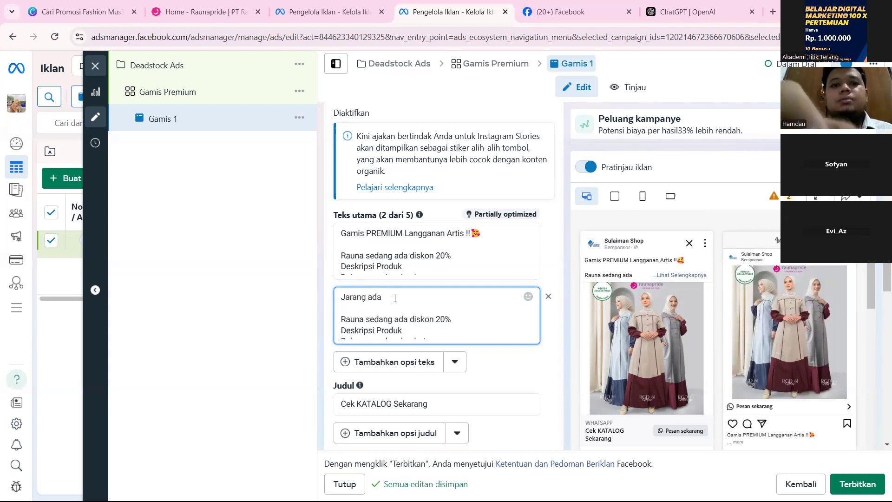
text(gamis)
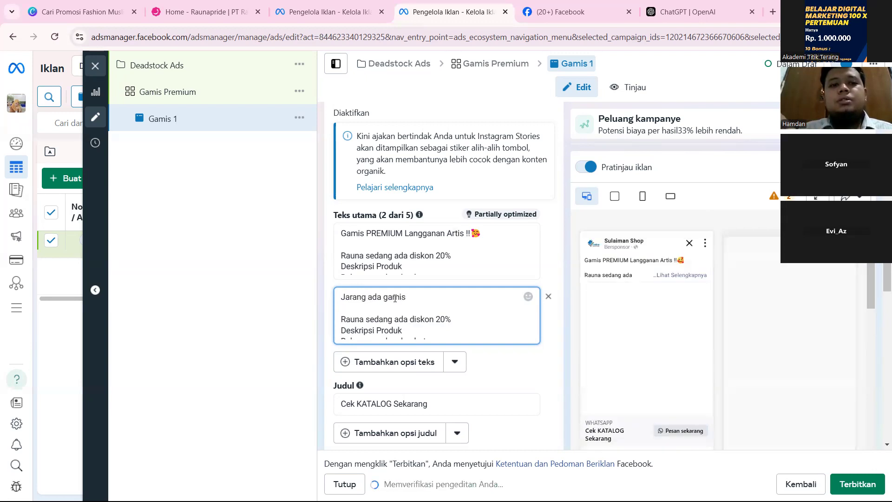
text( SE)
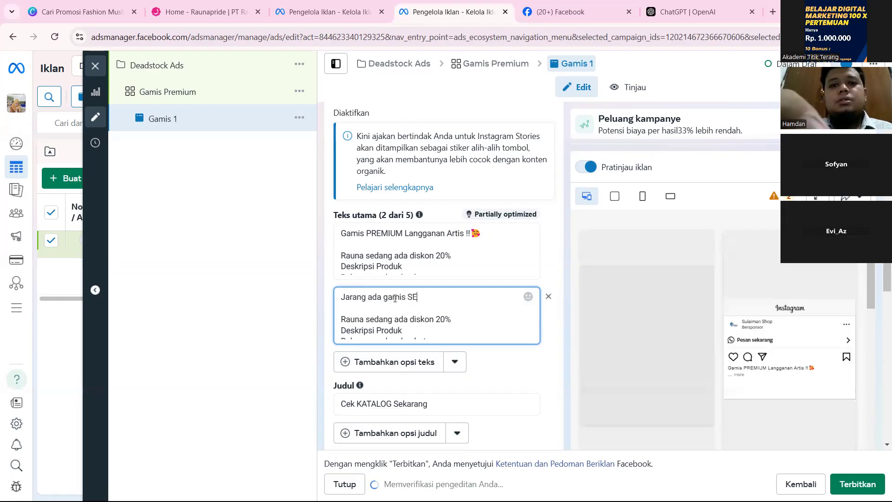
text(BAGUS )
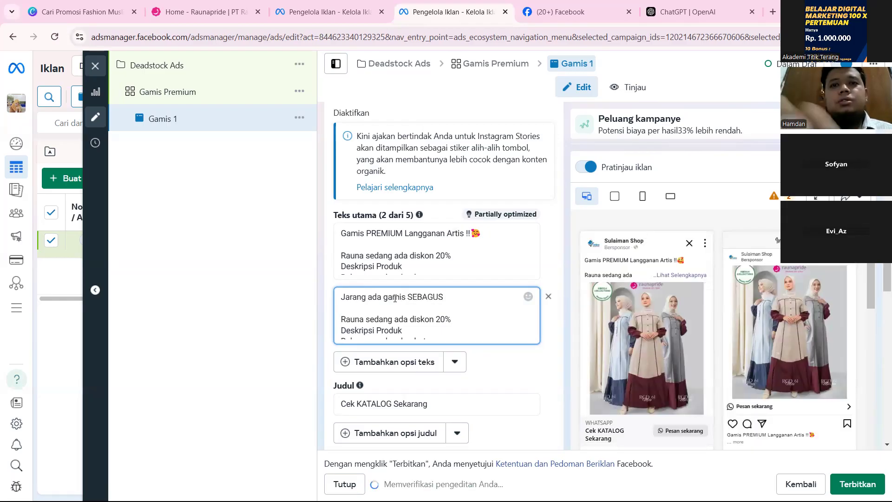
text(ini)
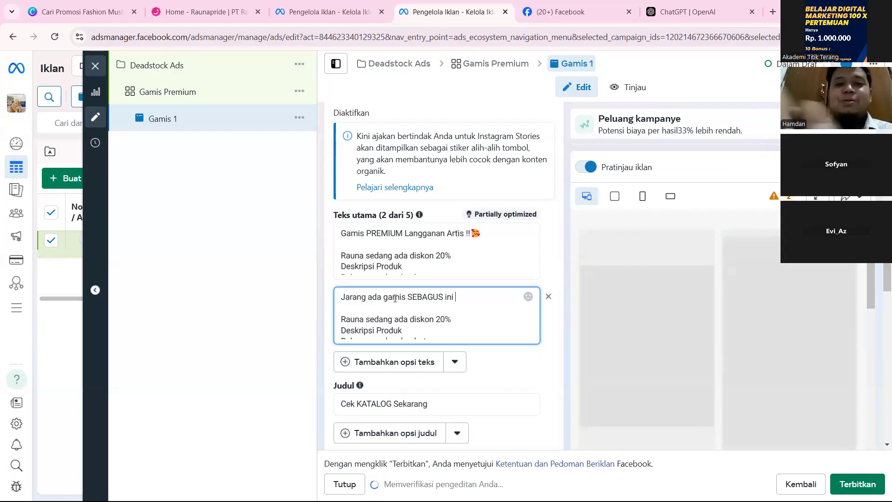
text(yang )
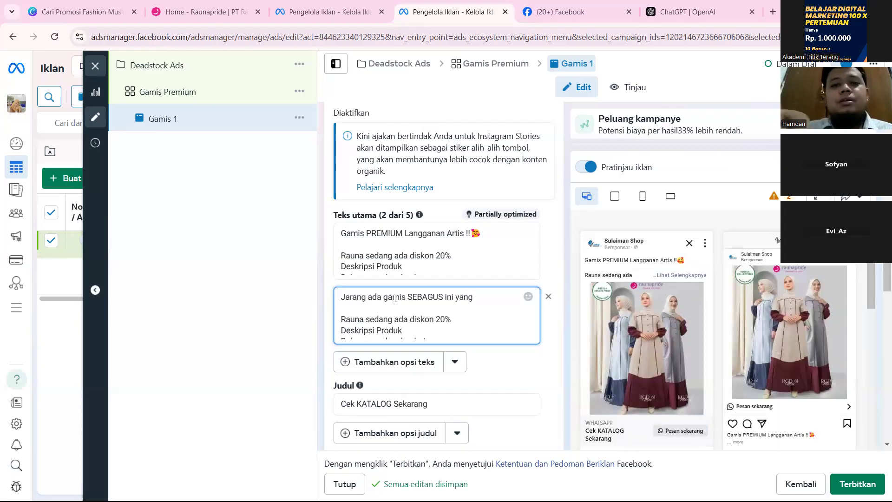
text(di bawah harga )
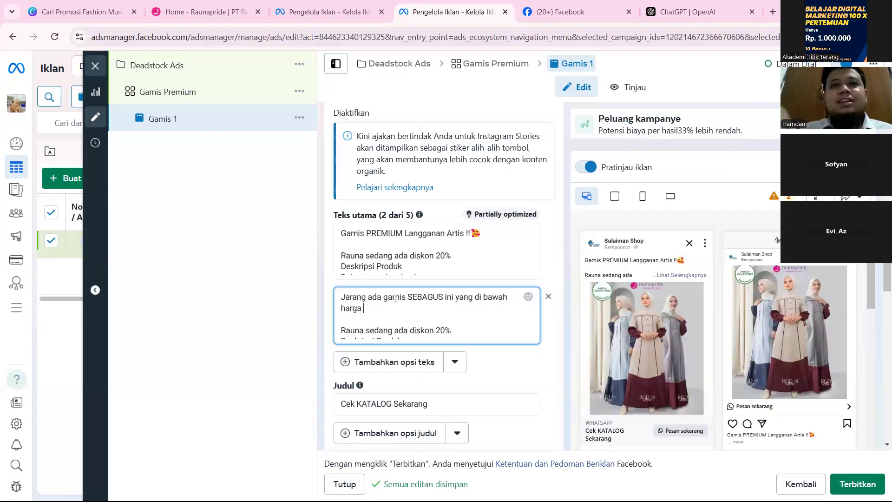
text(pasar)
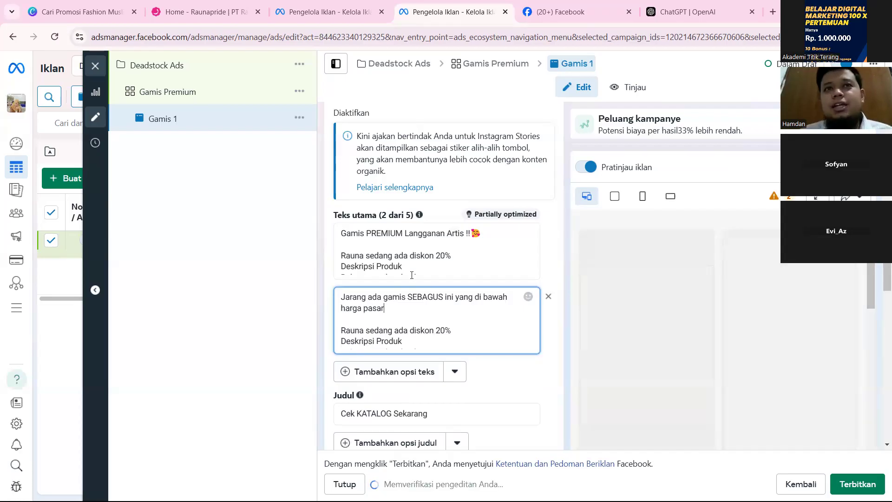
Add a third primary text option to the ad reading "Hanya 100rban Bisa dapet GAMIS REMIUM".
click(414, 377)
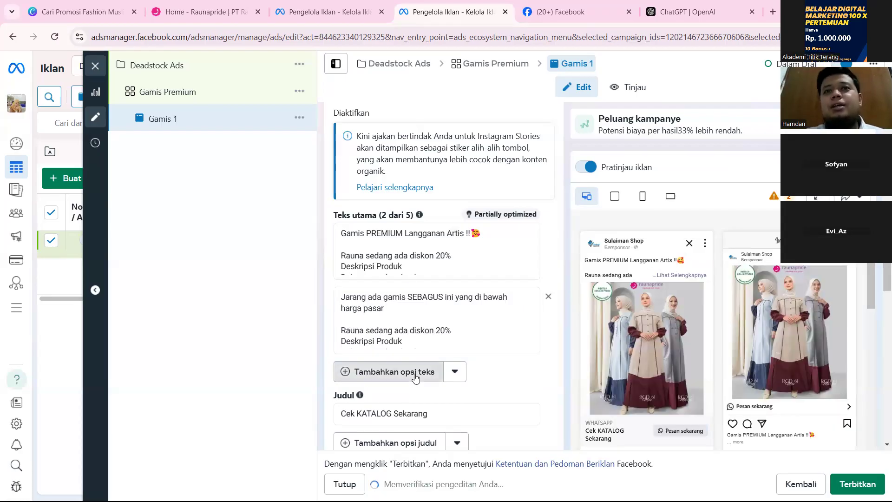
click(415, 374)
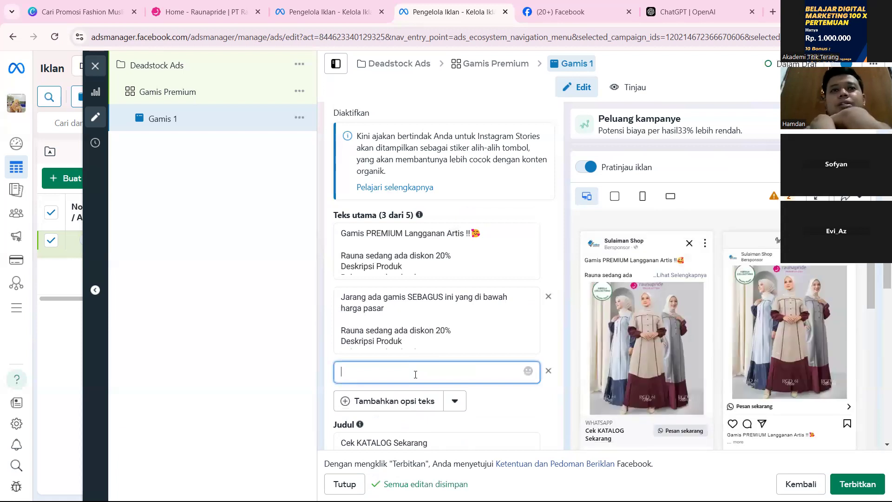
text(Han)
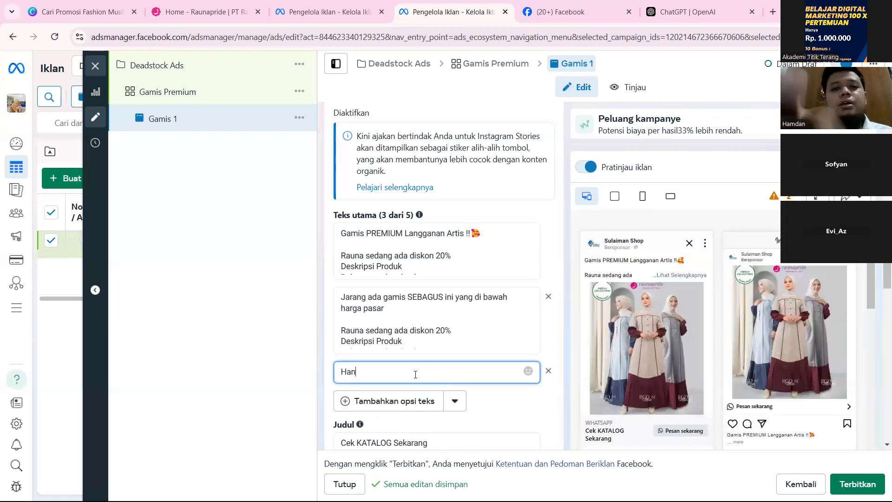
text(ya 100r)
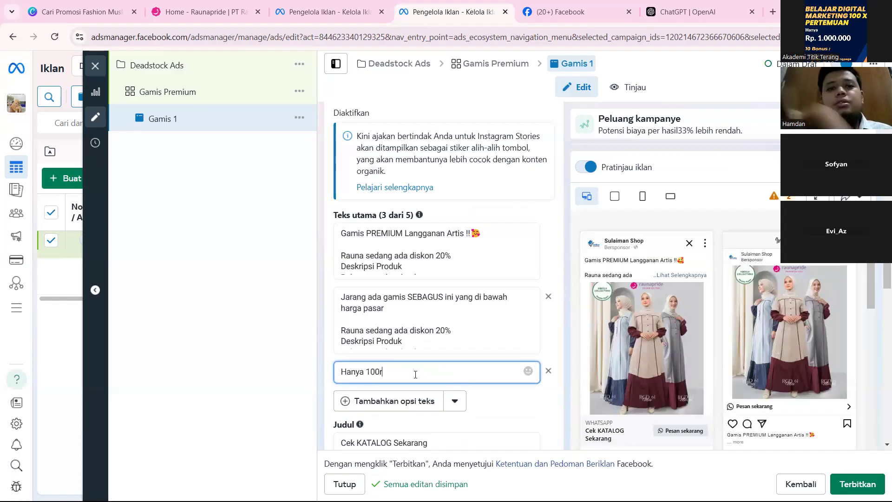
text(ban Bisa dapet GAM)
key(BackSpace)
key(BackSpace)
text(AMIS )
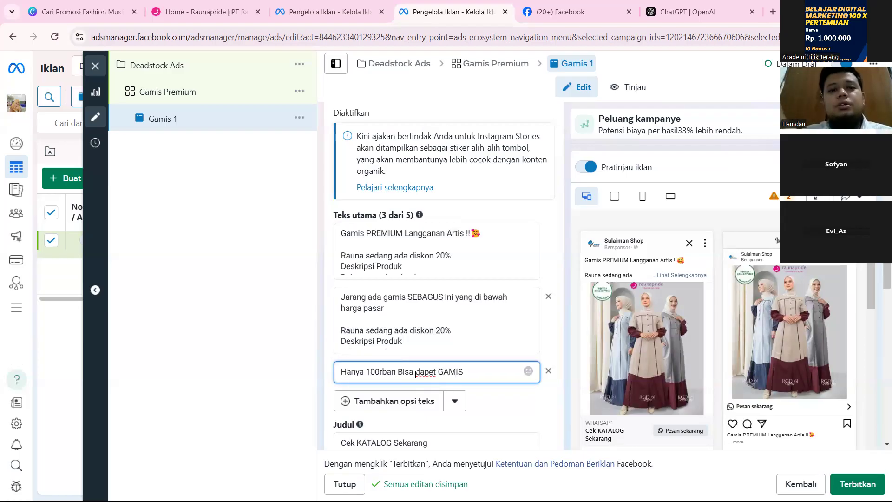
text(REMIUM)
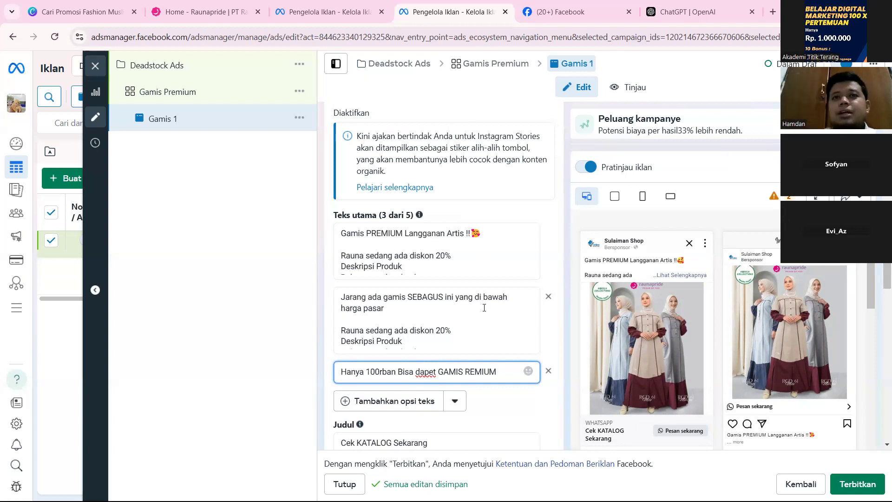
click(549, 333)
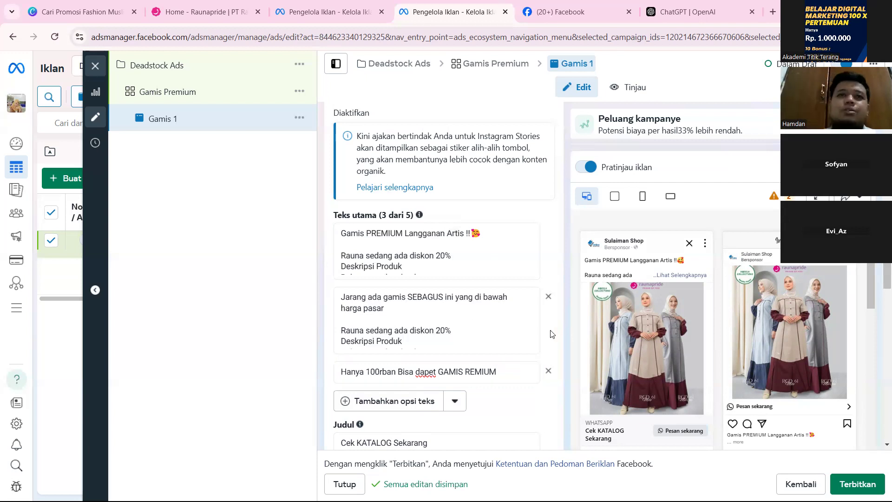
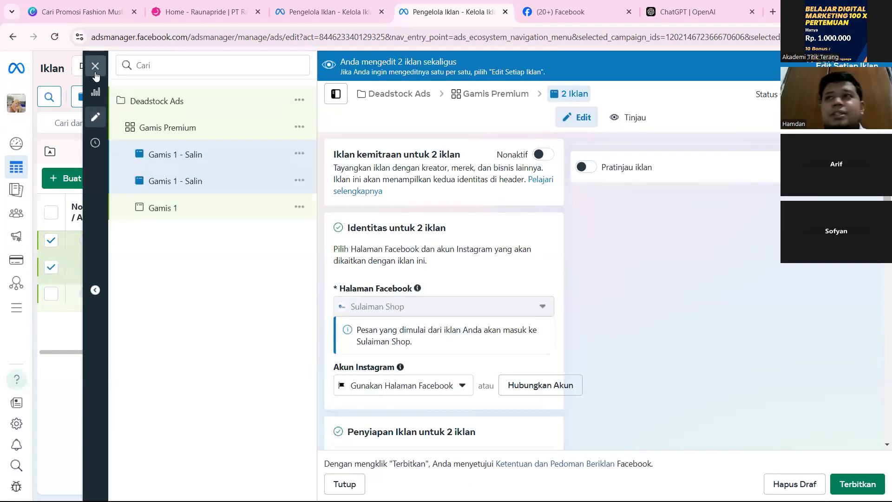
Close the ad editor and delete the two selected "Gamis 1 - Salin" draft ads.
click(96, 66)
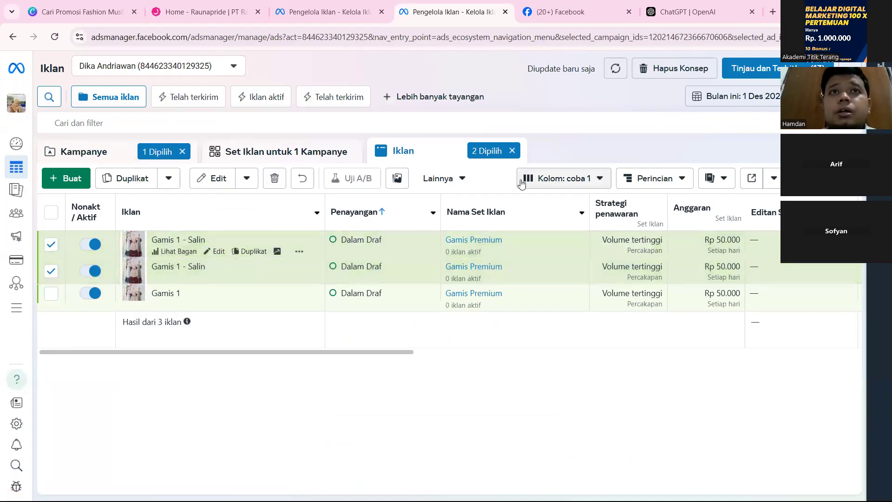
click(274, 178)
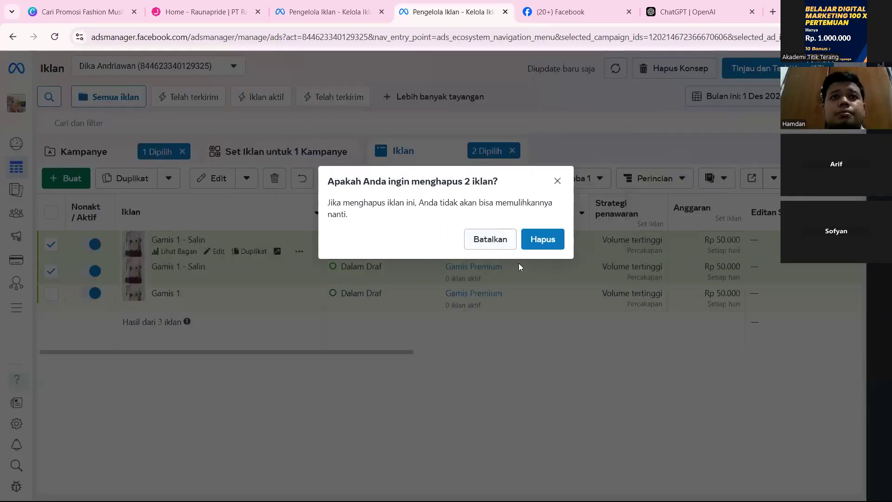
click(537, 249)
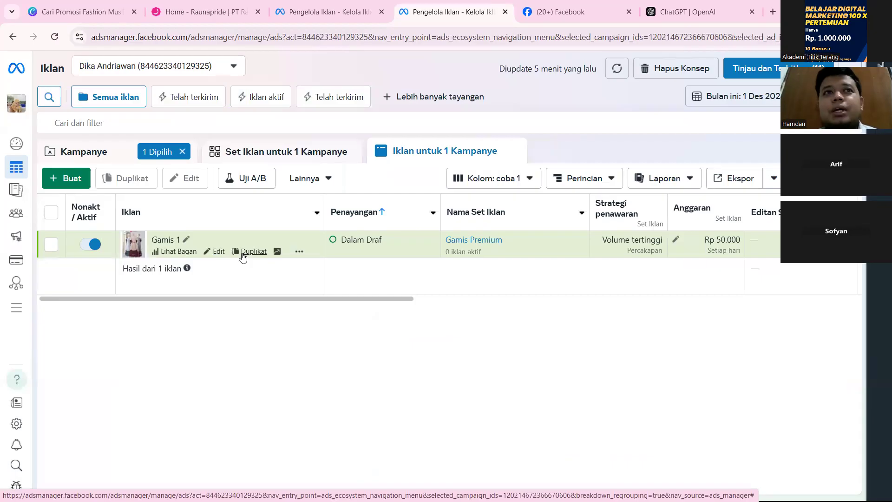
Duplicate the Gamis 1 ad within its original campaign, making 2 copies.
click(242, 253)
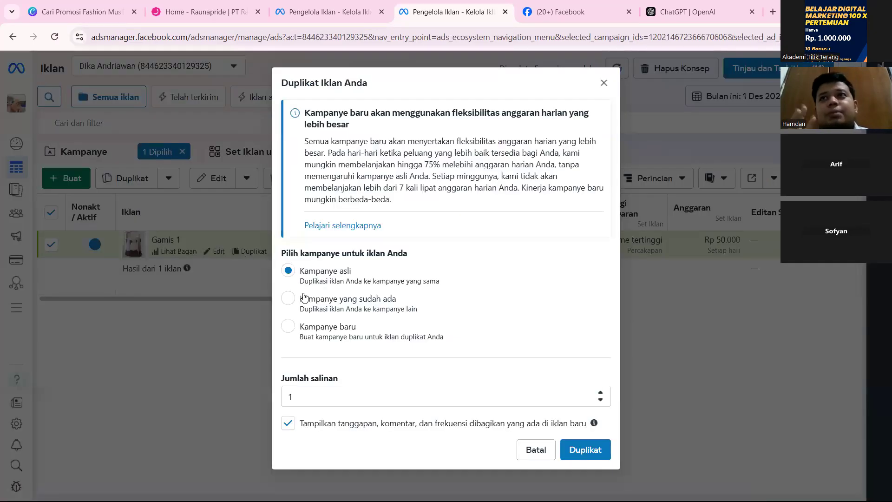
key(Tab)
text(2)
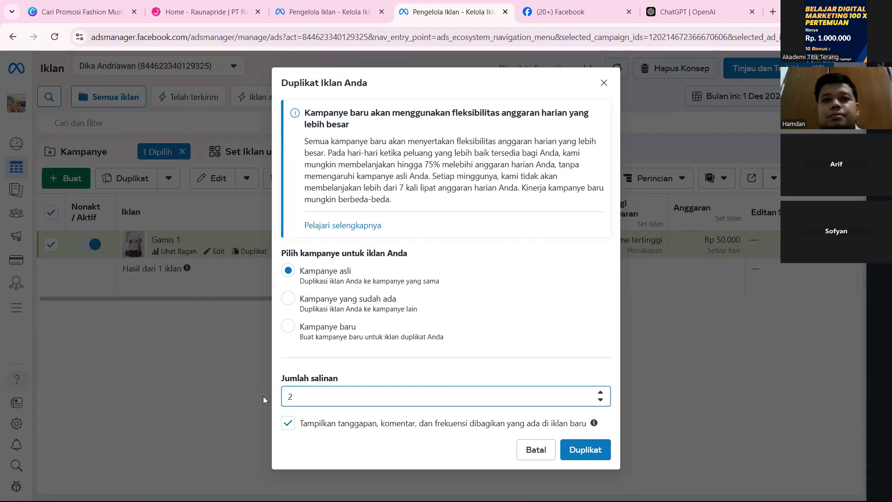
key(Return)
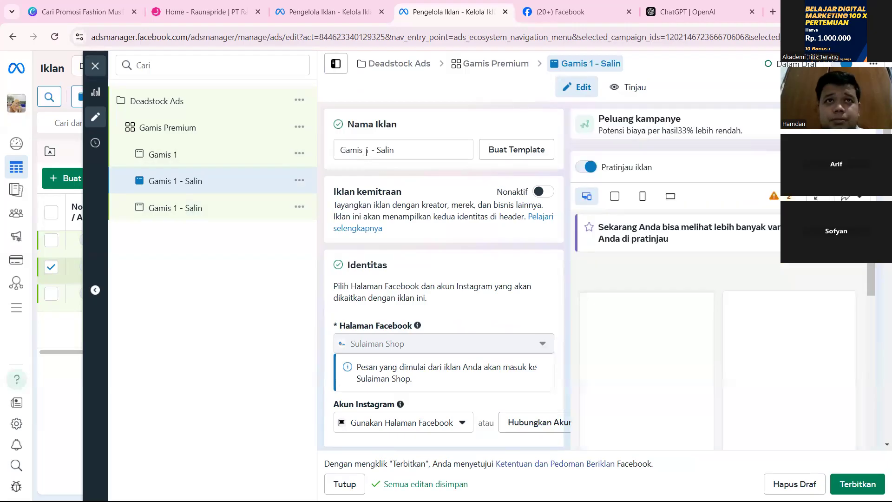
Rename the two duplicated ads to "Gamis 2" and "Gamis 3".
drag(418, 150, 356, 150)
text(2)
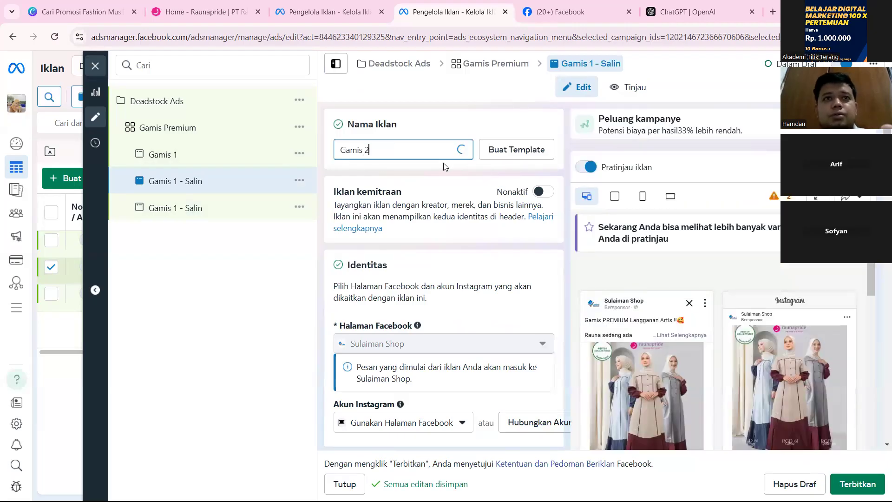
click(250, 212)
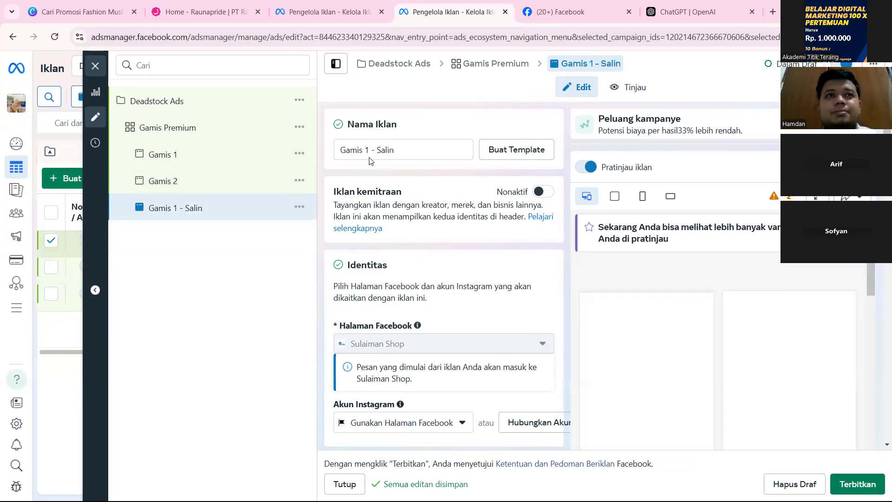
drag(367, 150, 441, 152)
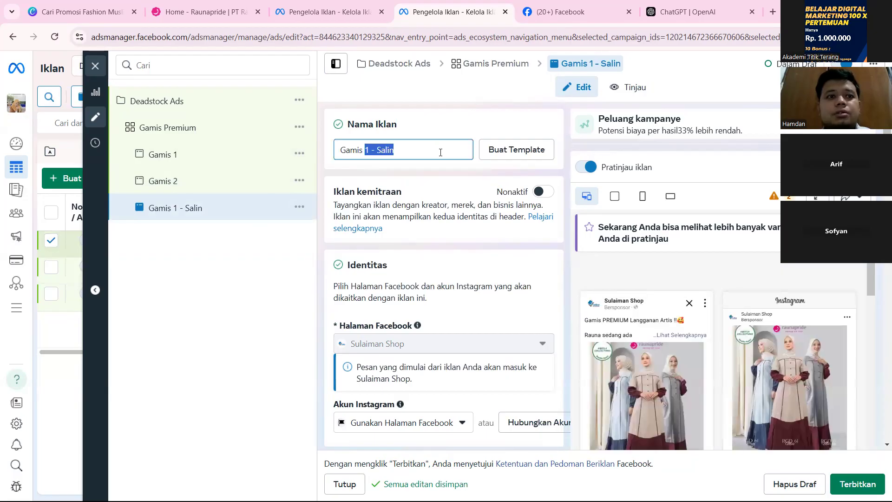
text(3)
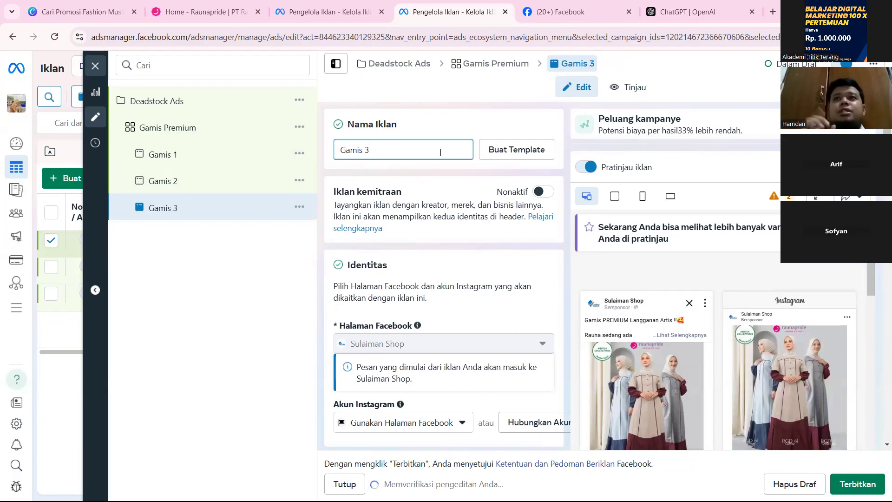
Review the Gamis 1 ad's settings, including its three primary texts, headline, description, call to action and tracking section.
click(176, 160)
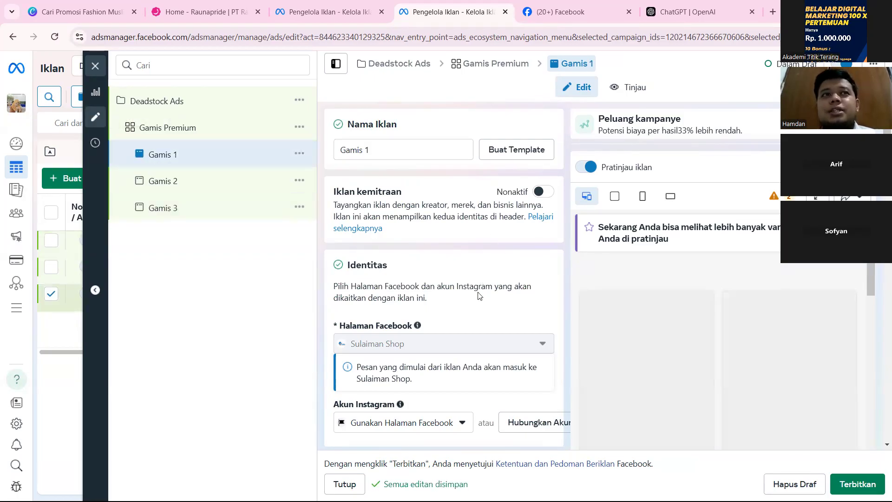
scroll(479, 295, down, 10)
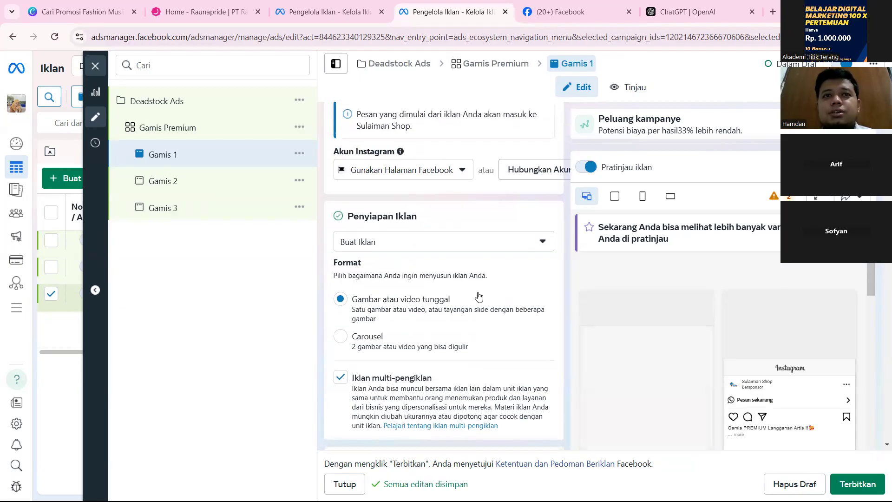
scroll(479, 295, down, 10)
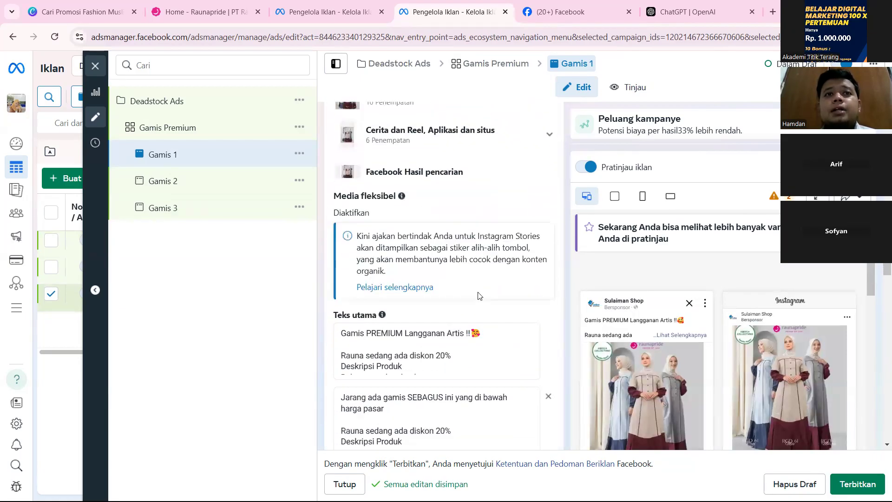
scroll(479, 296, up, 7)
scroll(431, 273, down, 7)
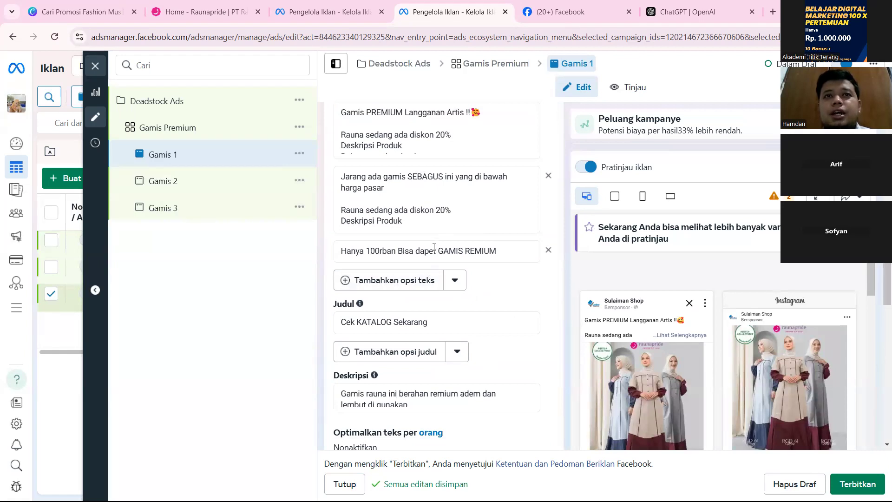
click(433, 251)
drag(434, 250, 416, 251)
click(420, 138)
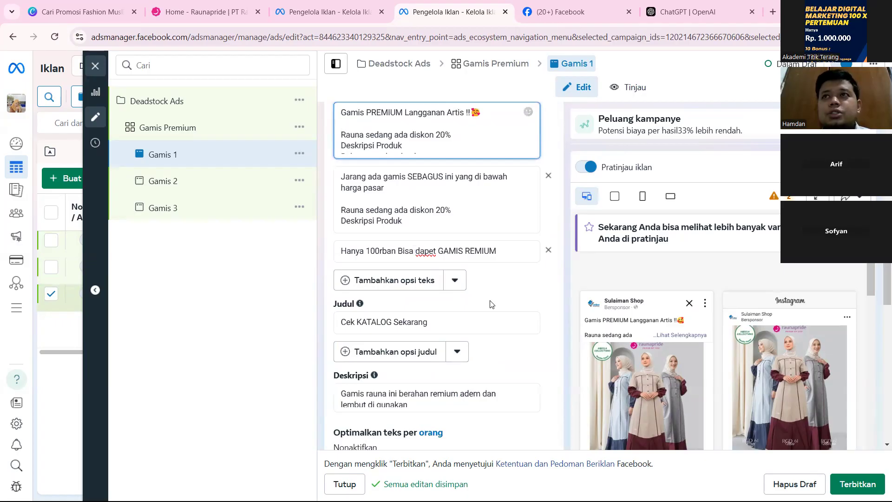
click(505, 295)
scroll(505, 293, up, 1)
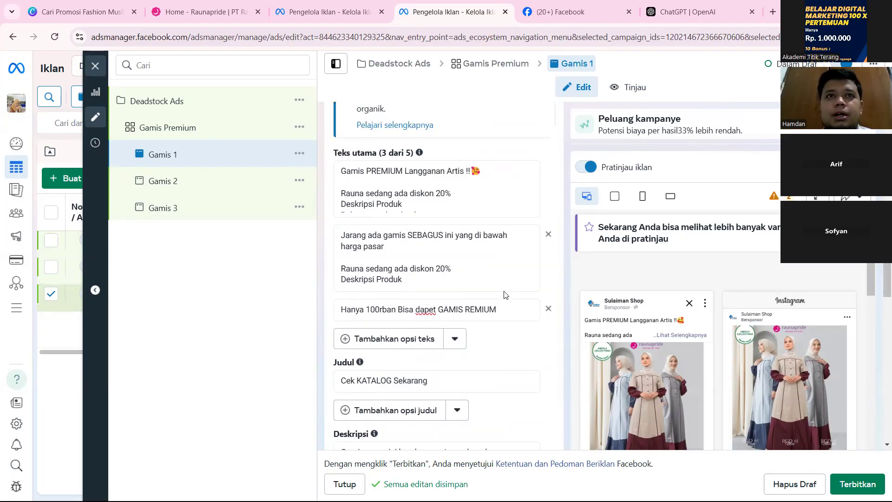
scroll(505, 294, down, 3)
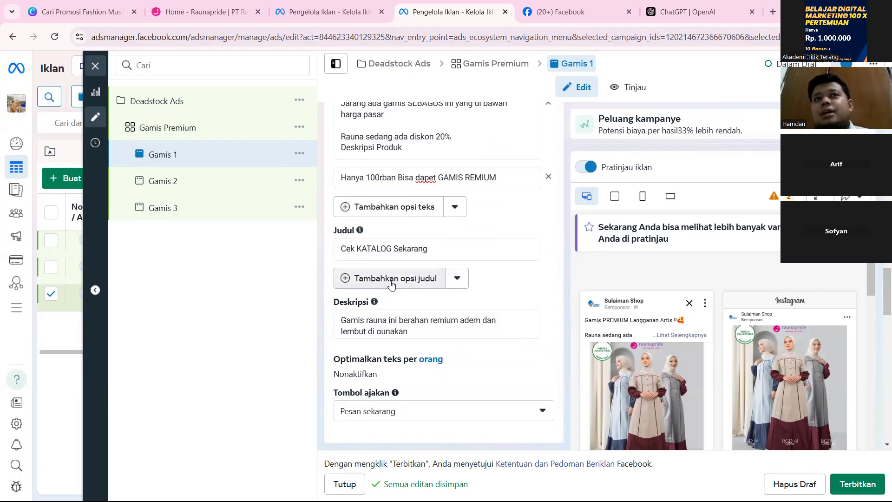
scroll(418, 221, up, 3)
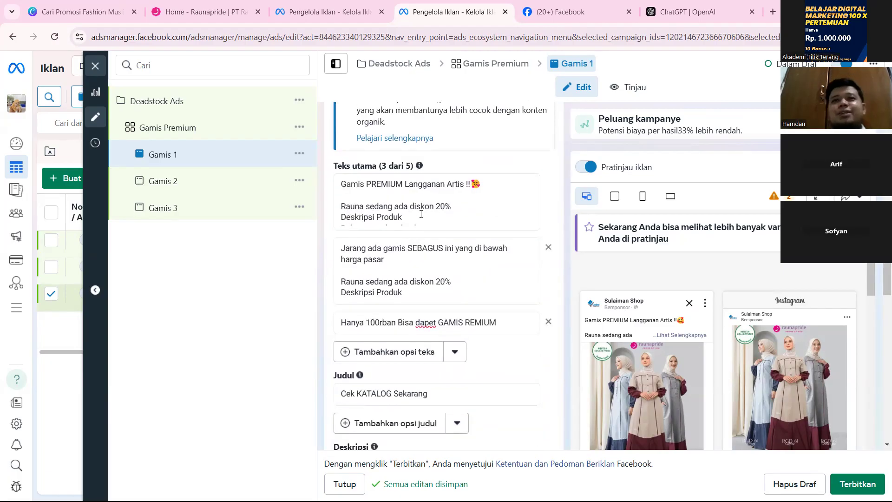
scroll(421, 213, down, 1)
scroll(477, 324, down, 1)
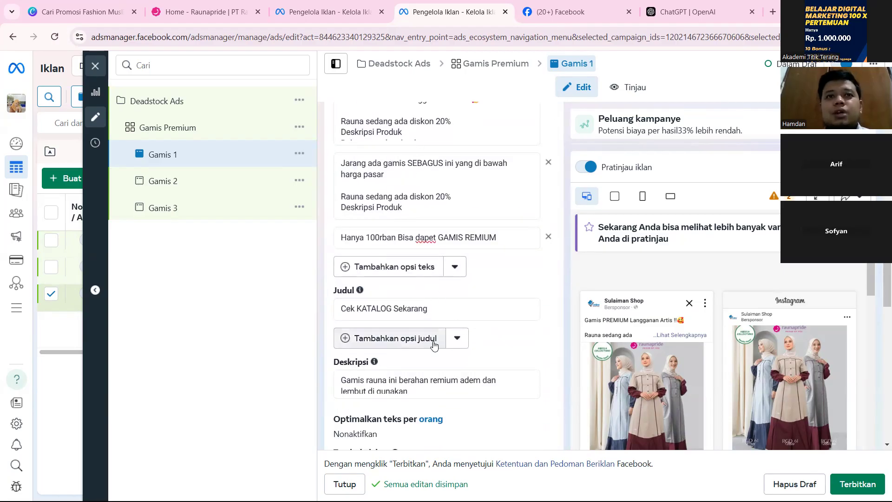
scroll(432, 342, down, 10)
scroll(435, 345, down, 6)
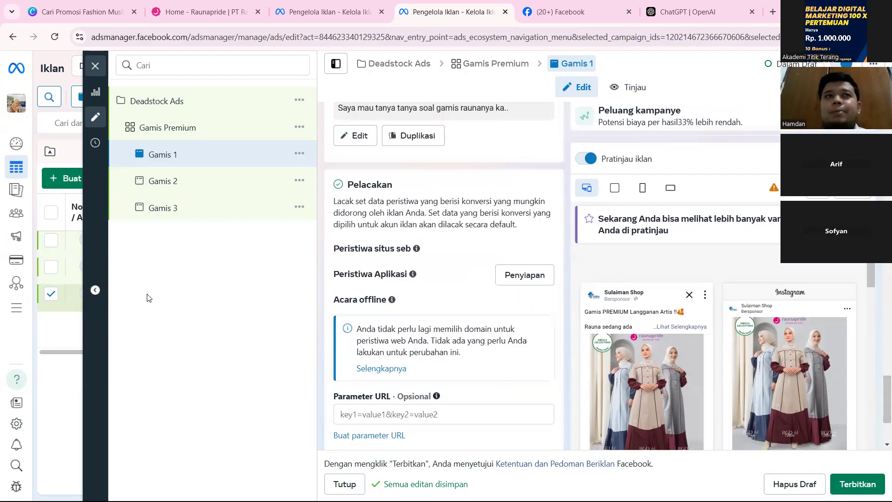
Open the Gamis 2 ad and check its tracking, Advantage+ creative settings and primary texts.
click(217, 188)
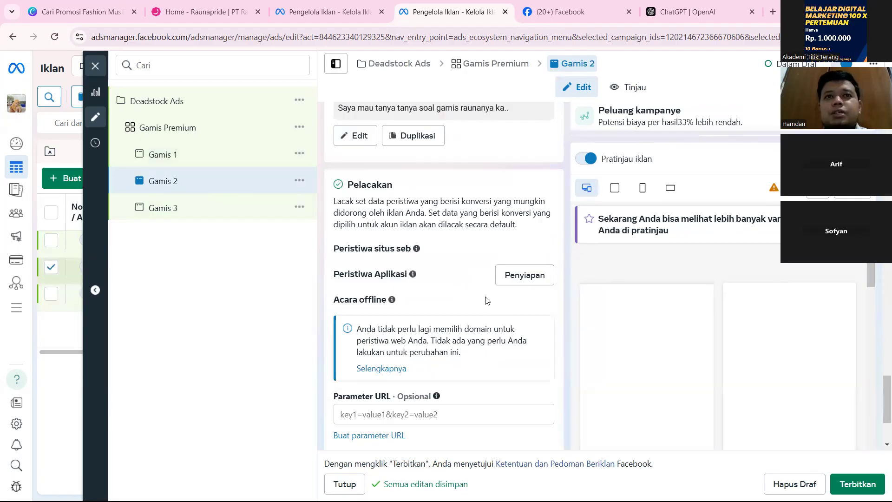
scroll(486, 301, down, 3)
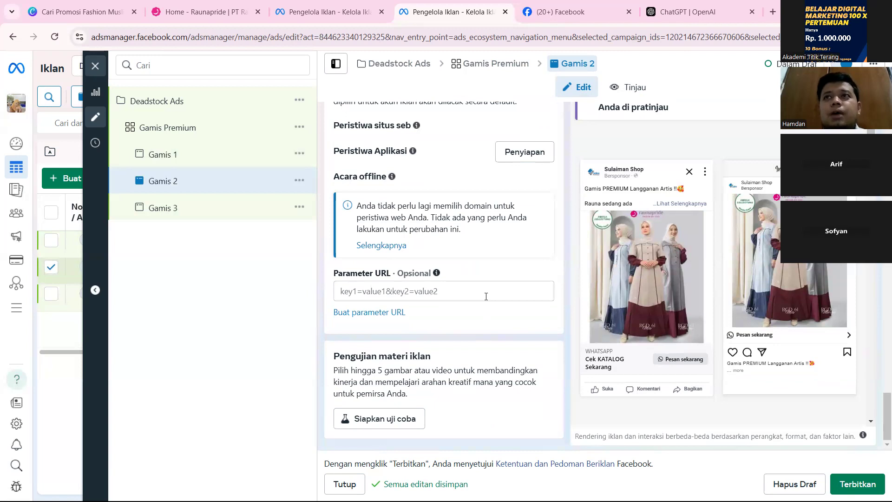
scroll(454, 333, up, 2)
scroll(453, 333, down, 3)
scroll(454, 333, up, 9)
scroll(453, 333, up, 10)
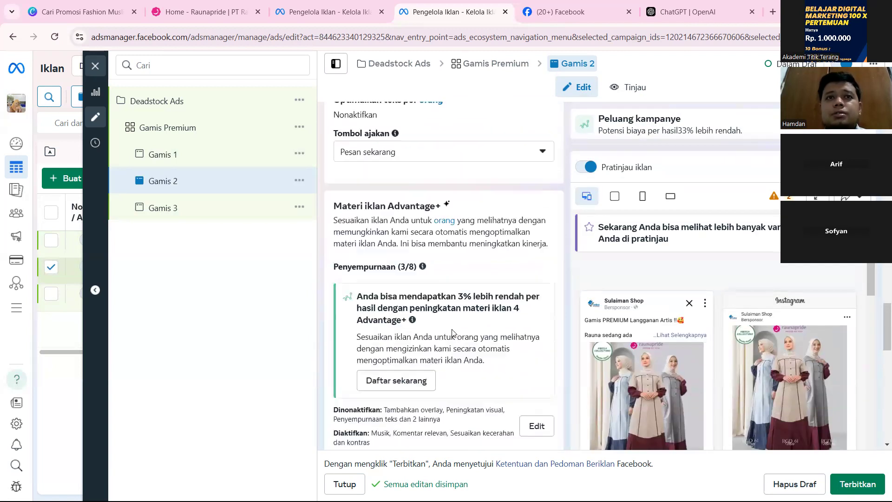
scroll(452, 333, up, 1)
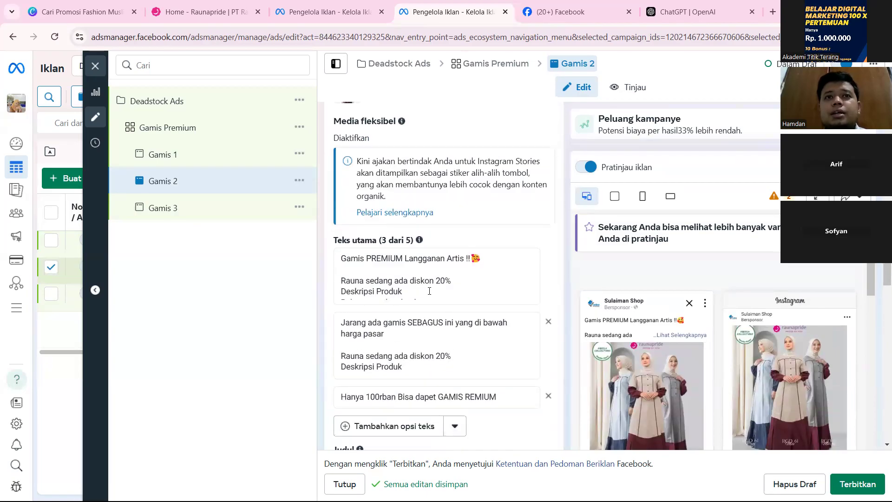
click(421, 282)
scroll(421, 282, down, 2)
click(421, 282)
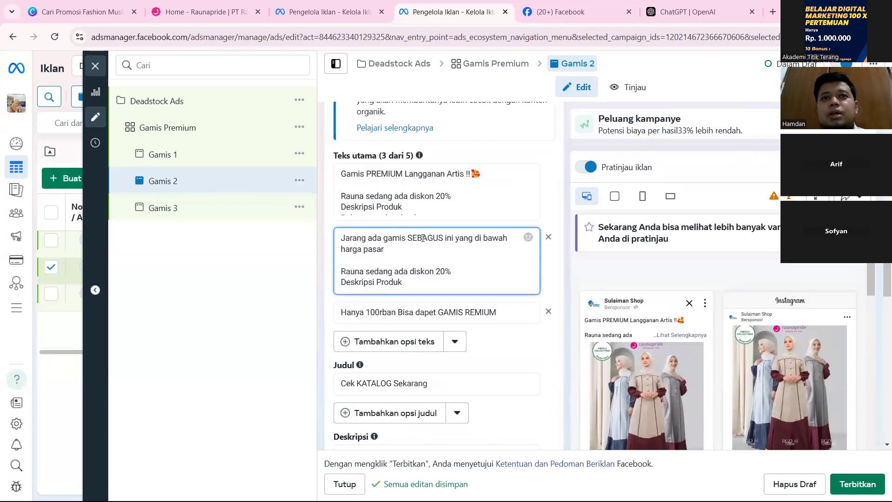
Remove the current media from the Gamis 2 ad's creative.
scroll(421, 238, up, 6)
scroll(424, 241, up, 4)
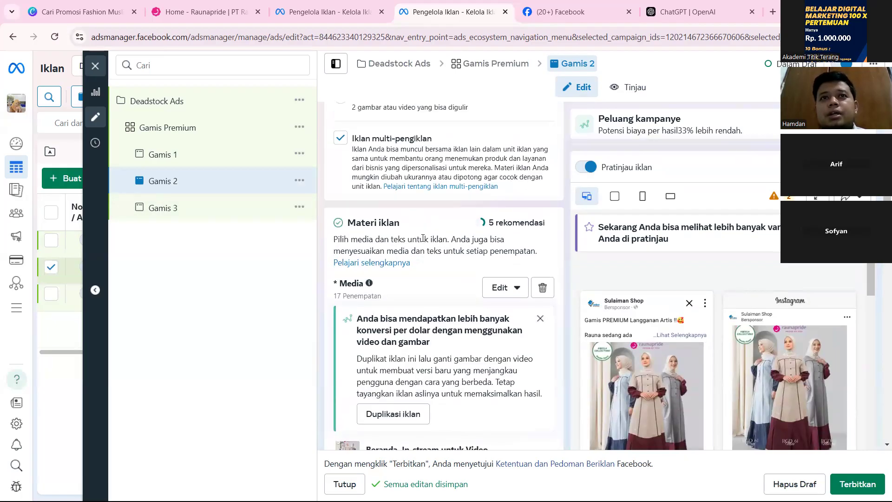
click(543, 287)
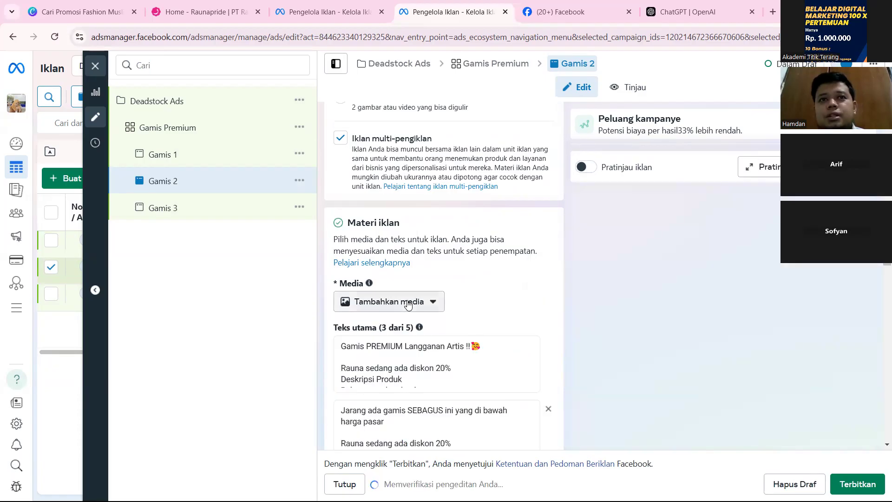
Add the recommended image Rauna.jpg to the Gamis 2 ad, keeping the original crops and the default Advantage+ creative enhancements.
click(385, 302)
click(381, 332)
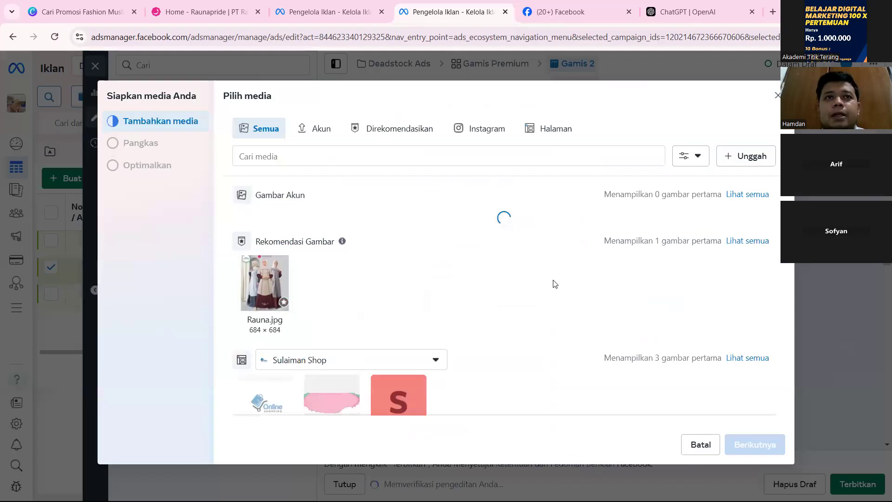
scroll(398, 341, down, 1)
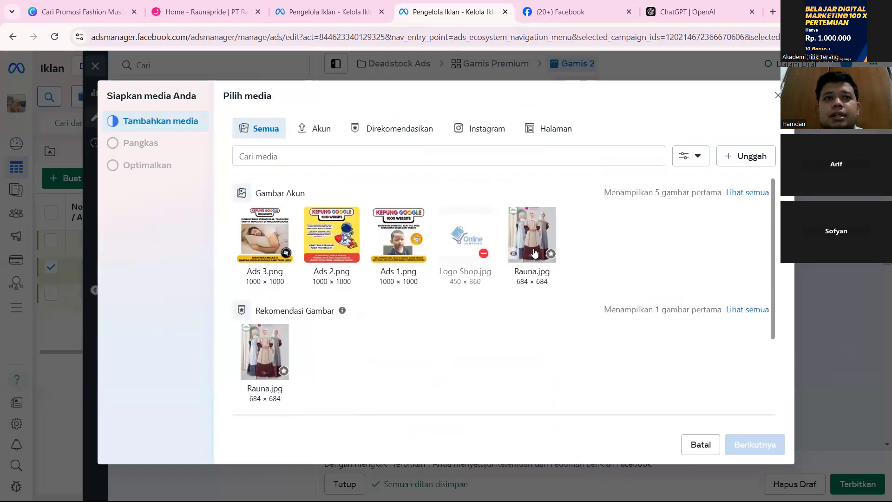
click(268, 356)
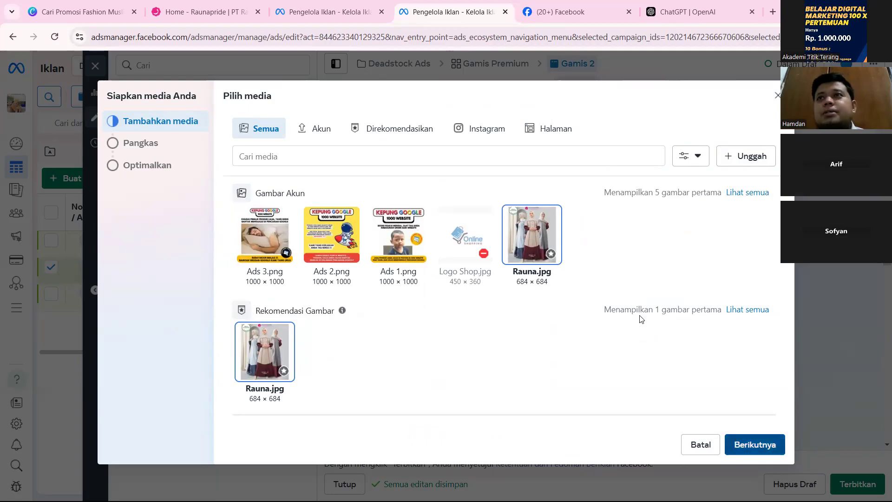
click(754, 444)
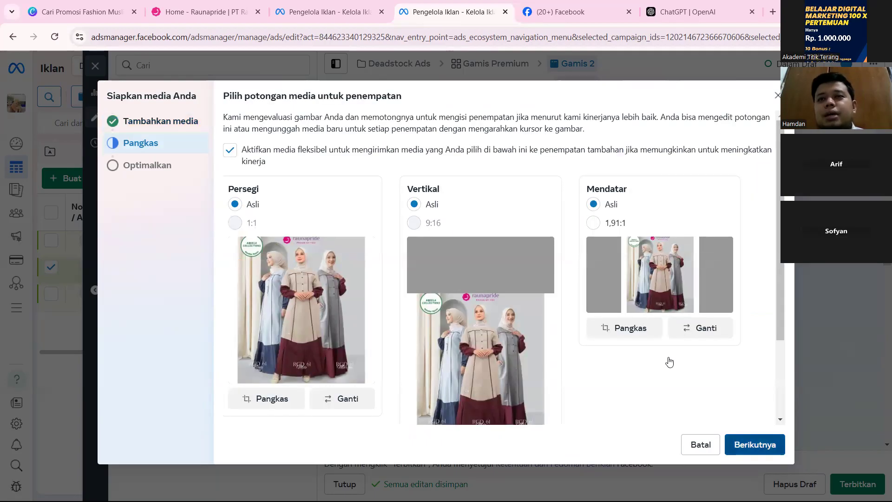
click(755, 444)
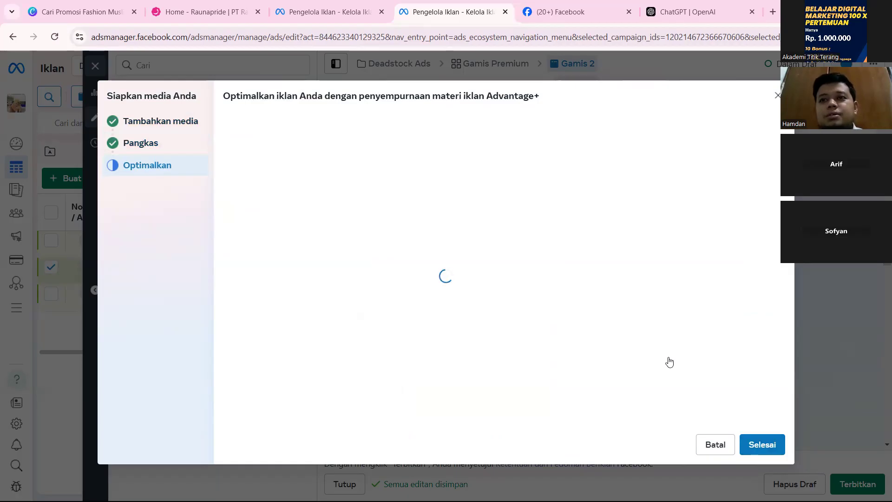
scroll(669, 362, down, 1)
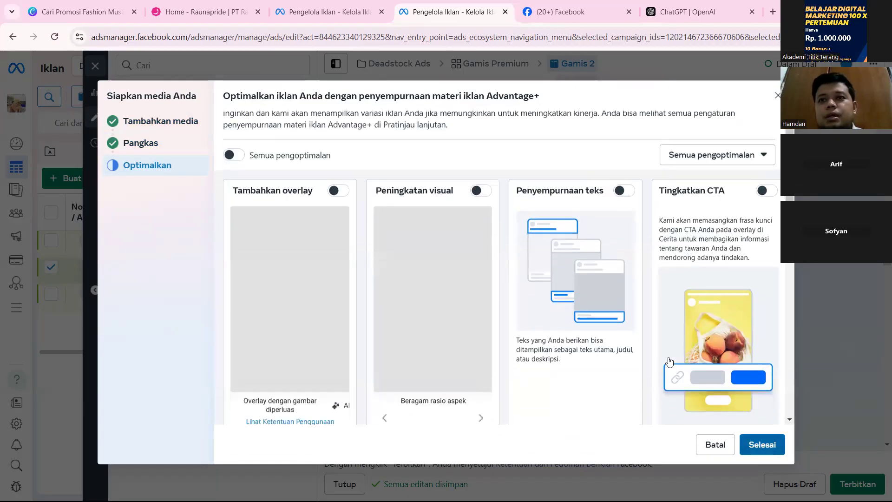
scroll(669, 361, up, 2)
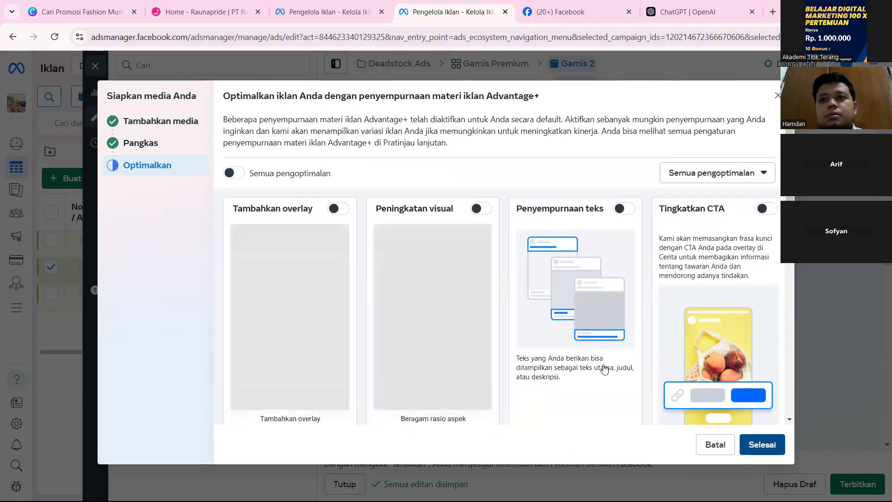
click(762, 444)
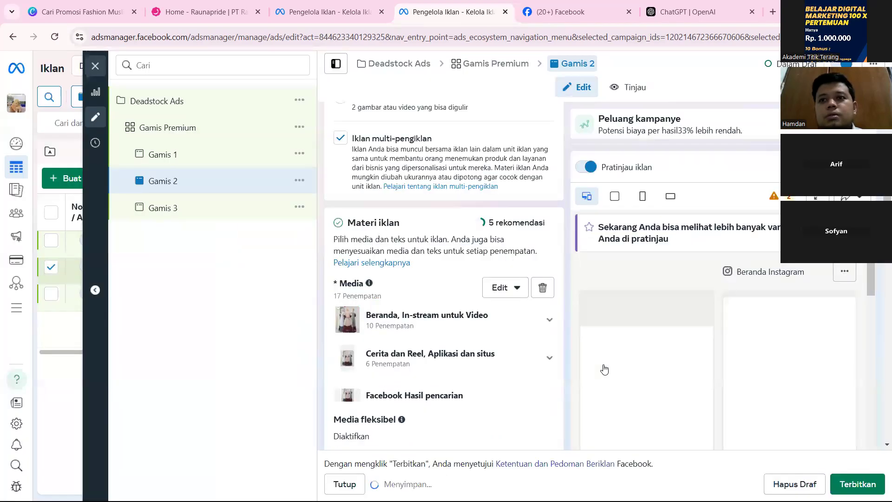
Open the Gamis 3 ad, review its headline, description, call to action, Advantage+ creative, message template and tracking, and close the editor.
click(194, 218)
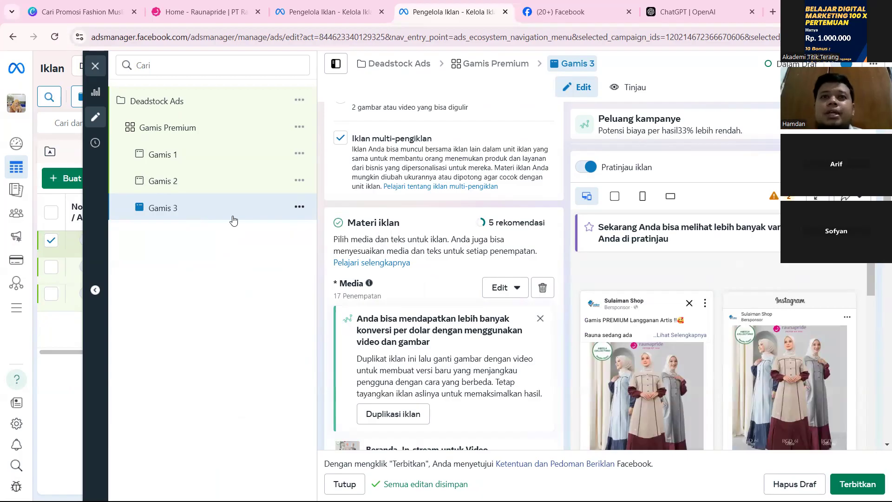
scroll(393, 310, down, 10)
scroll(392, 310, down, 2)
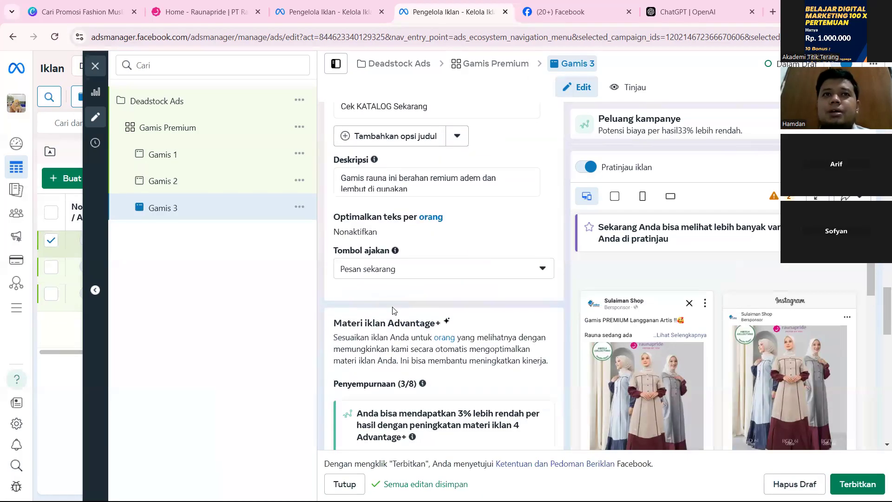
scroll(394, 316, down, 7)
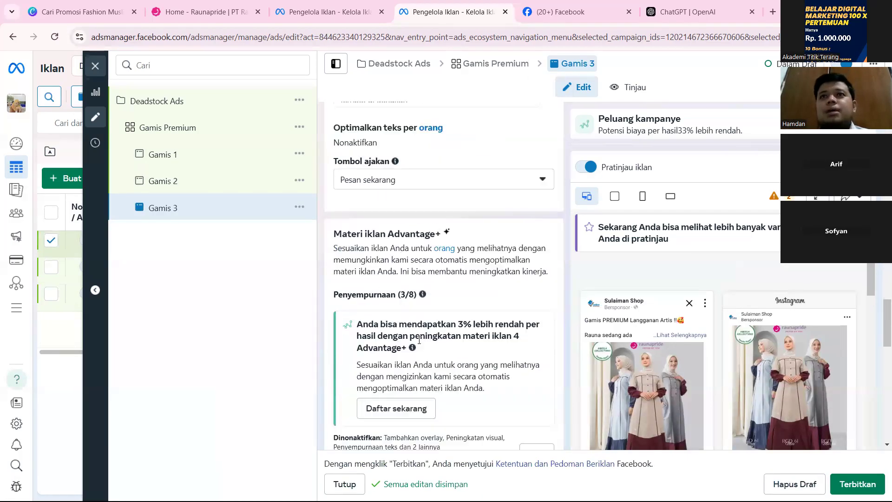
scroll(418, 346, down, 3)
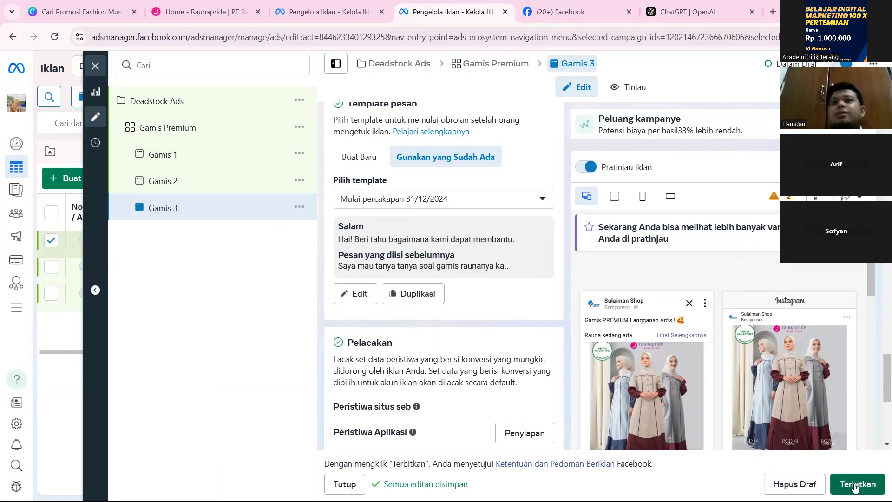
click(96, 67)
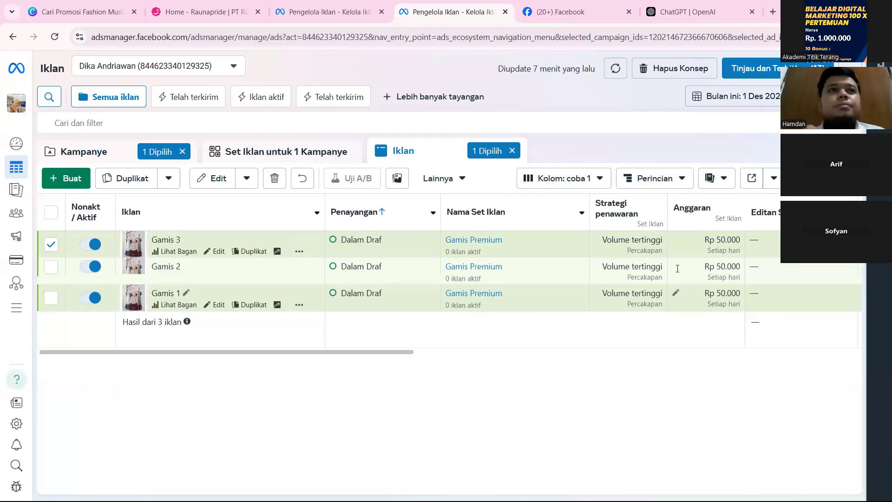
Show the campaign's ad sets and check the daily budget of the Gamis Premium ad set.
click(277, 151)
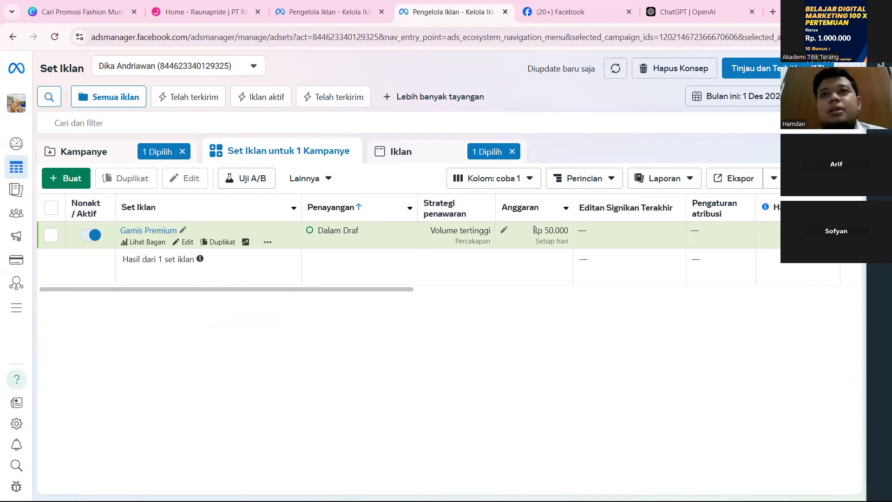
drag(545, 228, 561, 235)
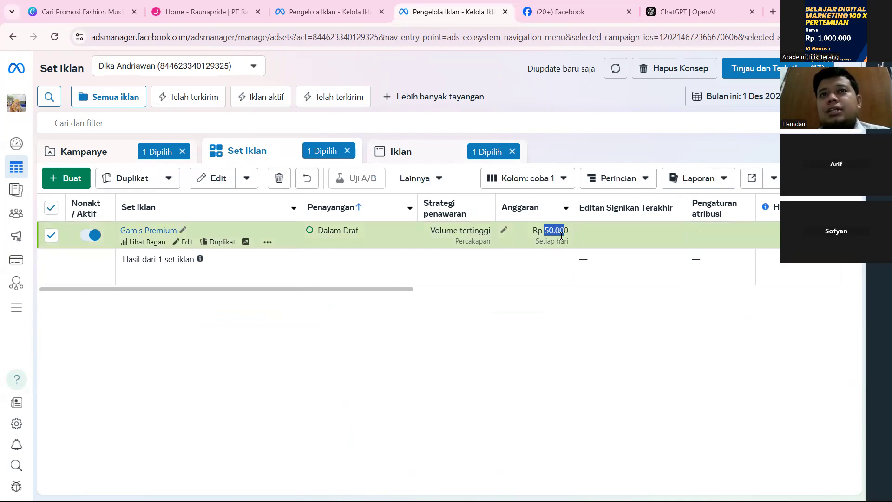
click(557, 301)
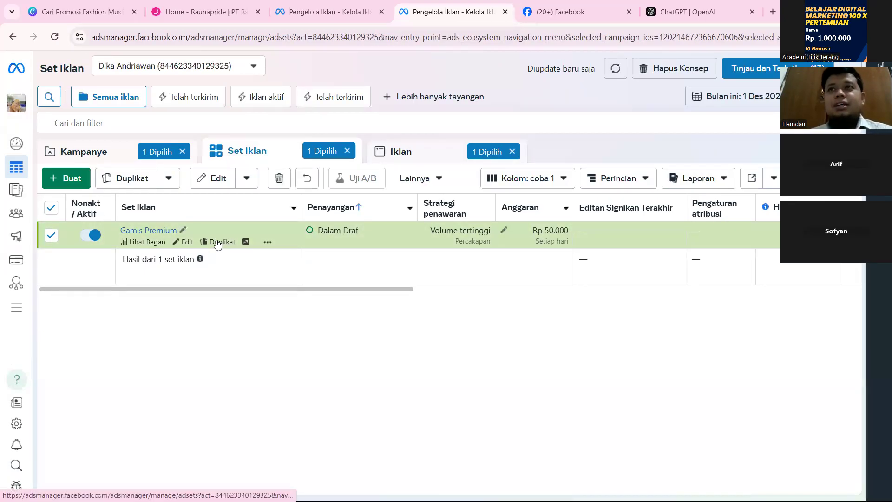
Rename the Gamis Premium ad set as "Gamis Premium - Bekasi" and save it to the draft.
click(183, 230)
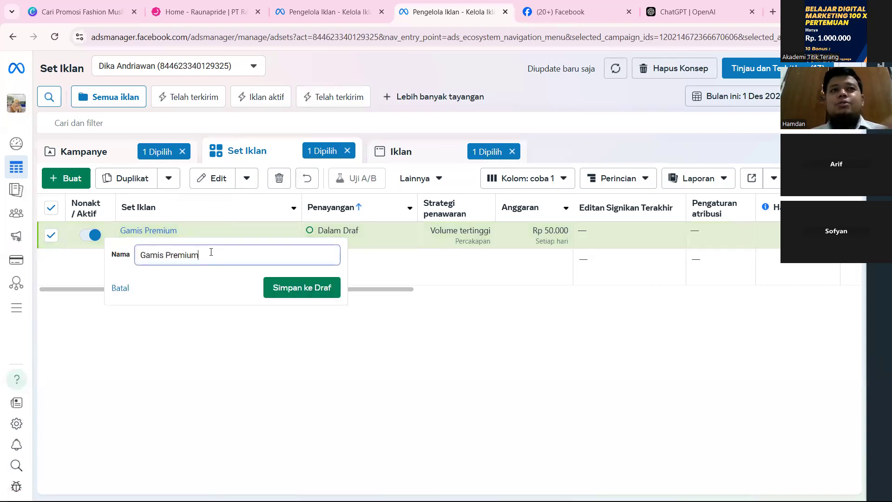
text(- Bekasi)
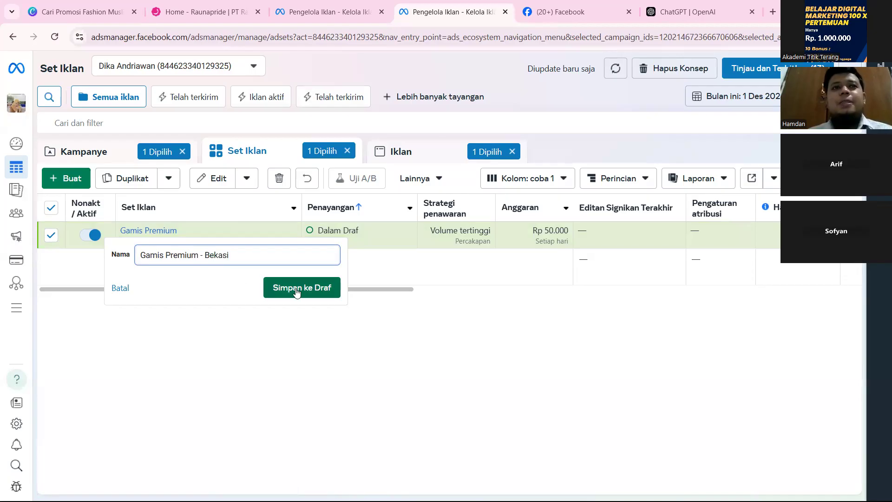
click(296, 290)
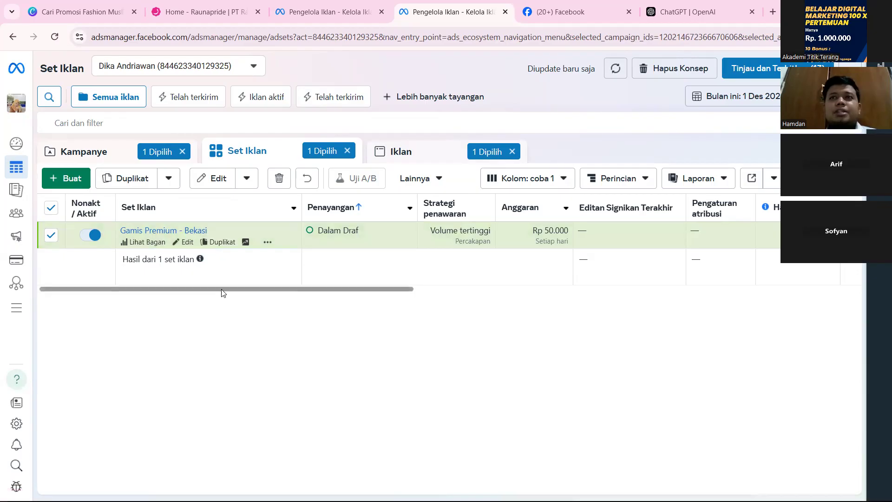
Look through the campaign and ad set lists, and clear the Gamis 3 selection in the ads list.
click(91, 161)
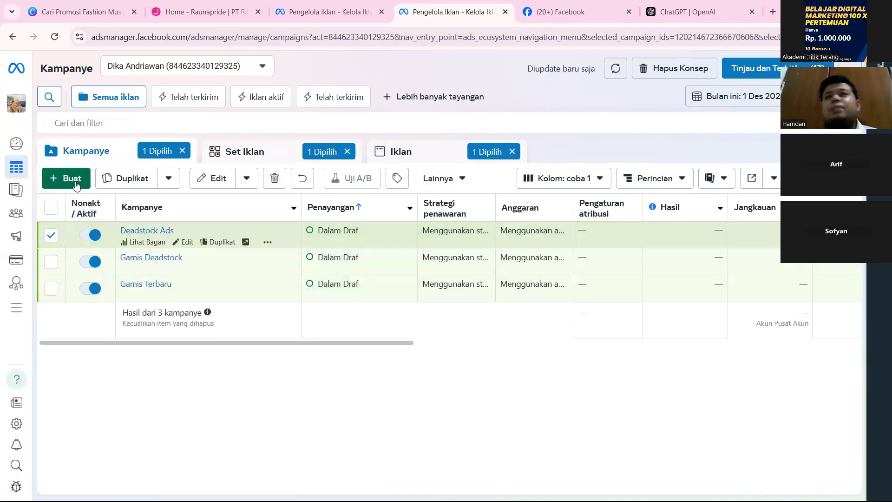
click(248, 150)
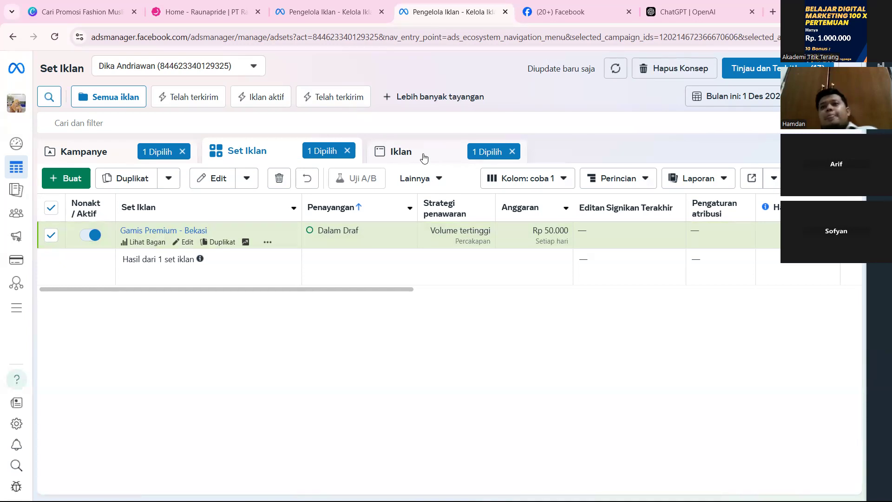
click(424, 158)
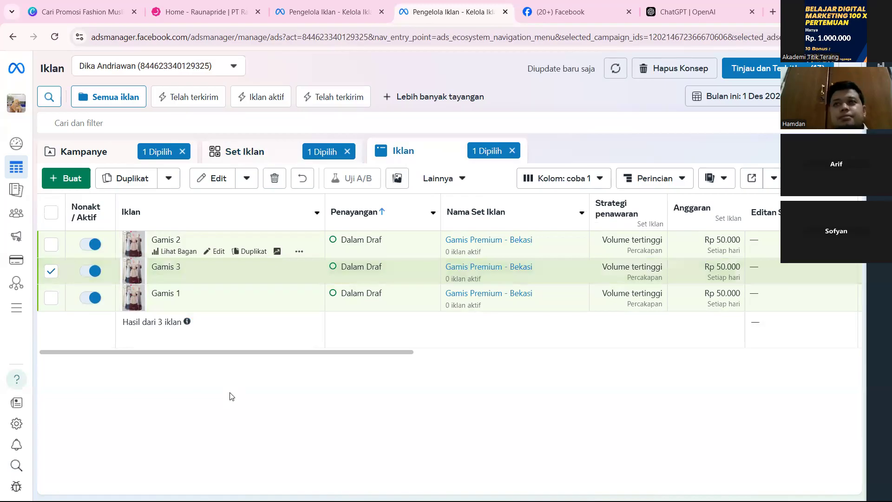
click(51, 271)
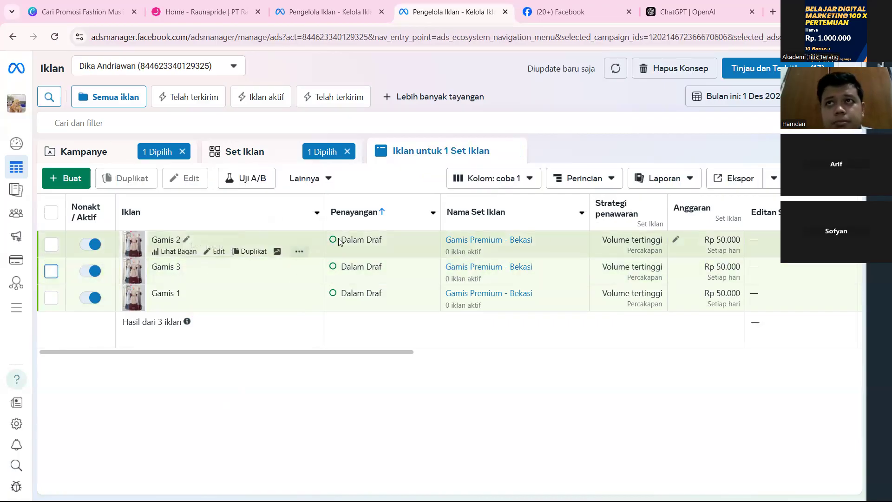
Compare the Gamis Premium - Bekasi ad set with its ads, and view the ads' results, reach and impressions columns.
click(271, 160)
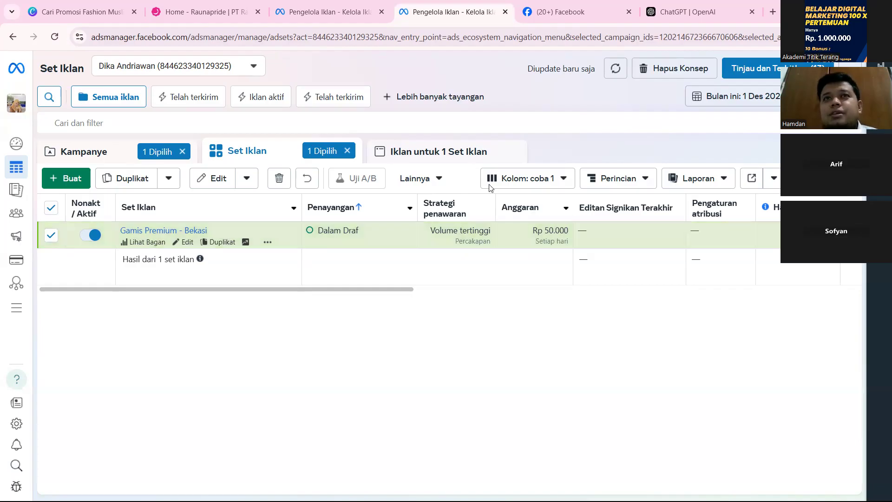
click(447, 162)
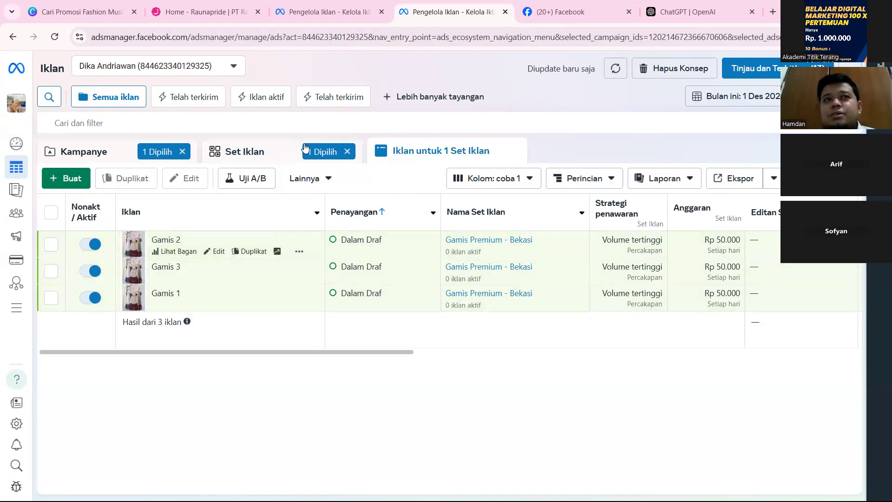
click(291, 158)
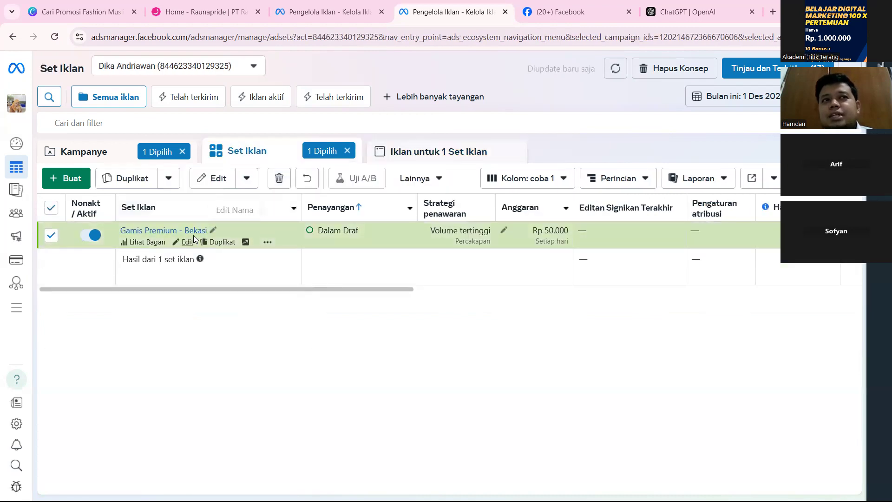
click(403, 155)
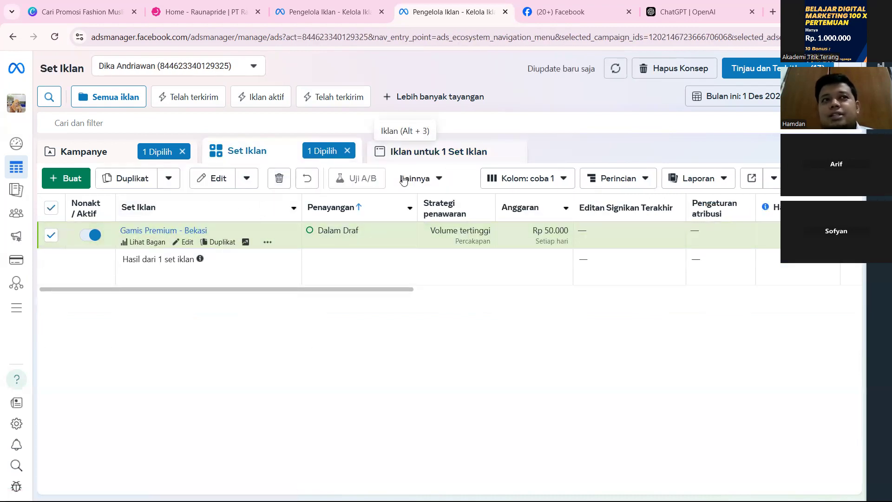
scroll(519, 309, right, 5)
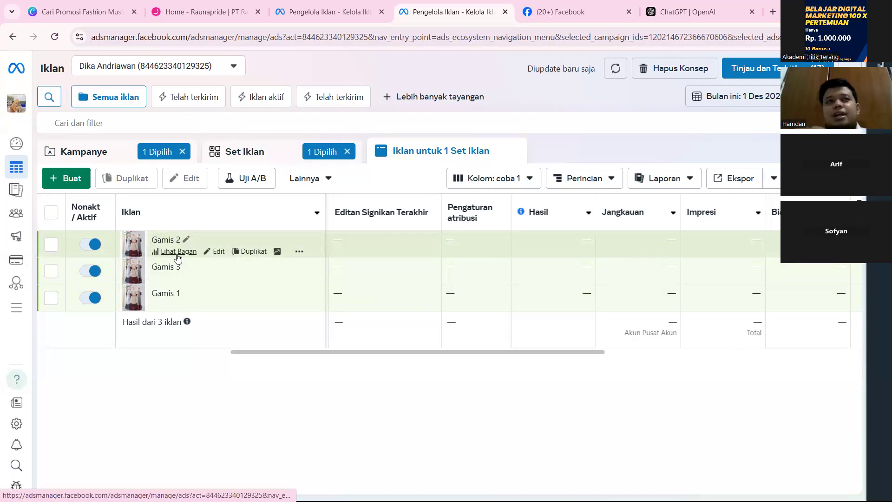
Turn the Gamis 3 ad off and back on.
click(95, 272)
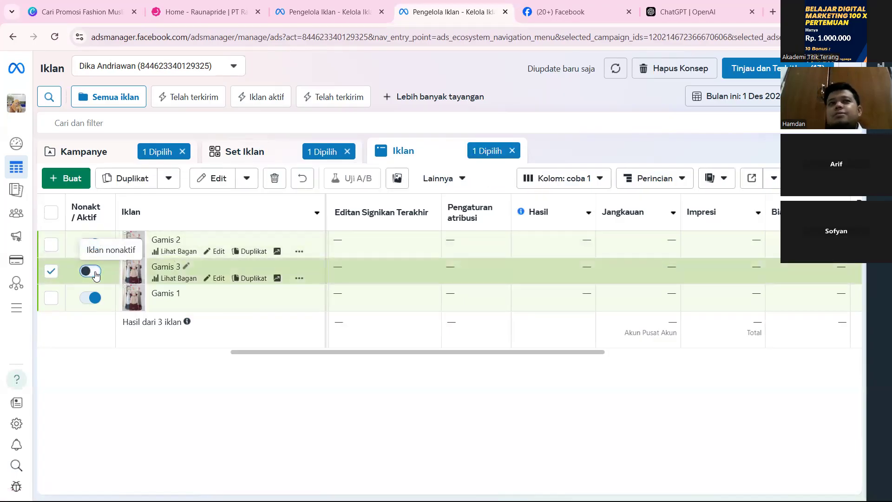
click(95, 272)
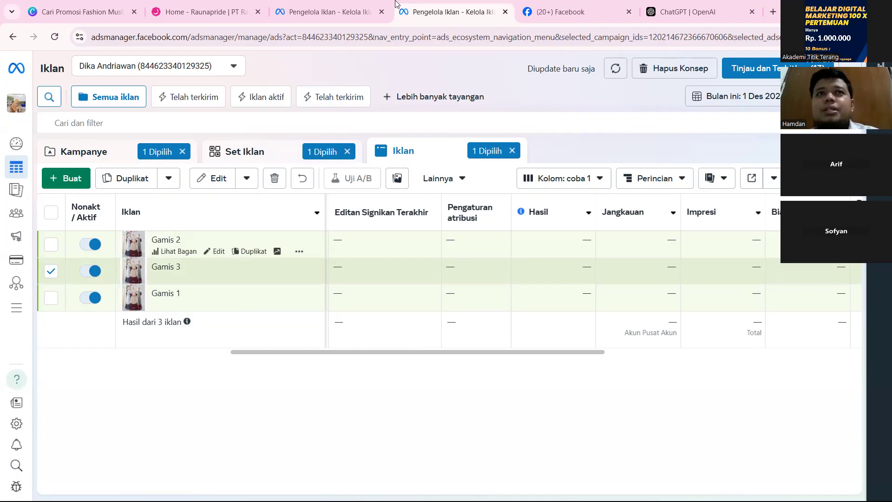
Examine the ad set's last significant edit, attribution, results and reach columns, check the ads list, and return to the ad set level.
click(245, 151)
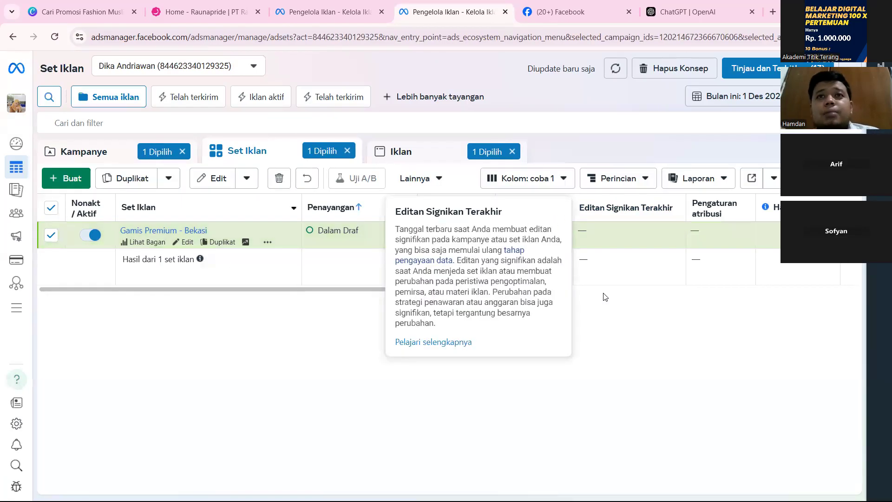
scroll(648, 244, right, 4)
scroll(648, 243, right, 2)
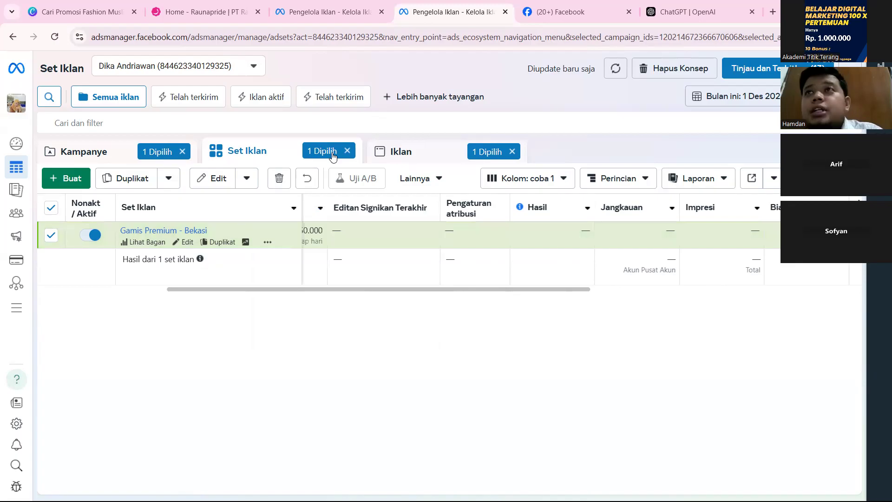
scroll(395, 243, left, 3)
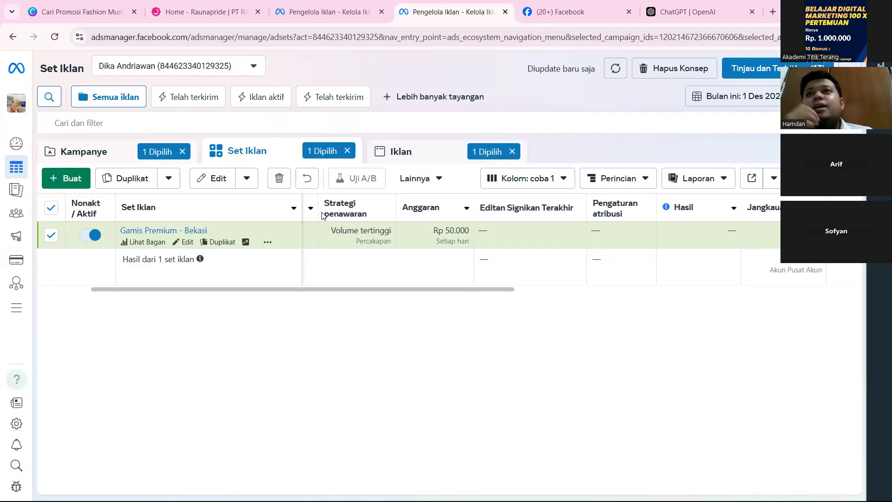
click(446, 154)
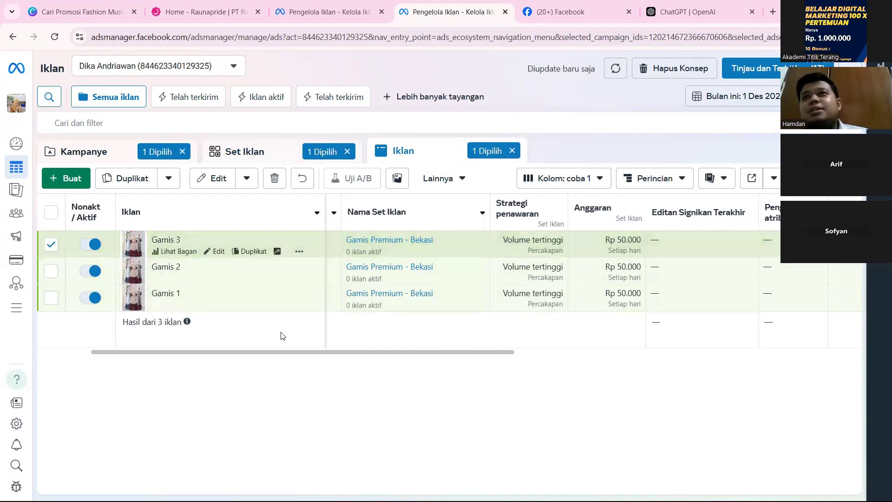
click(261, 156)
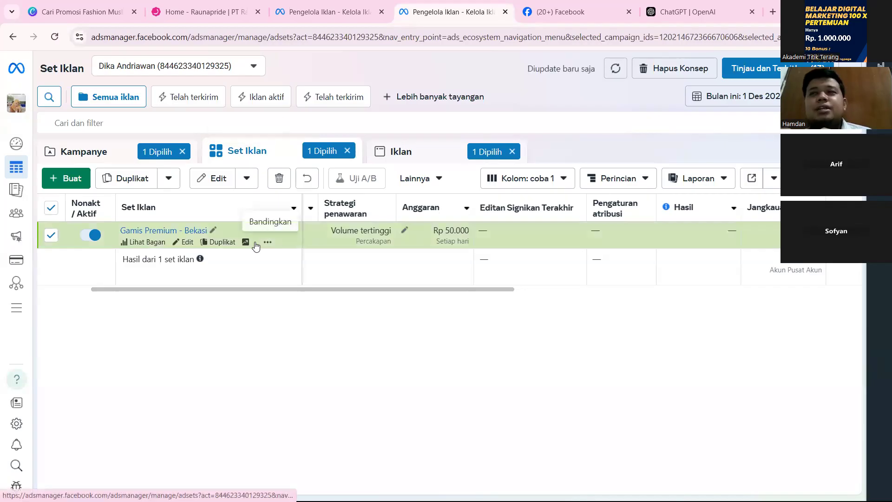